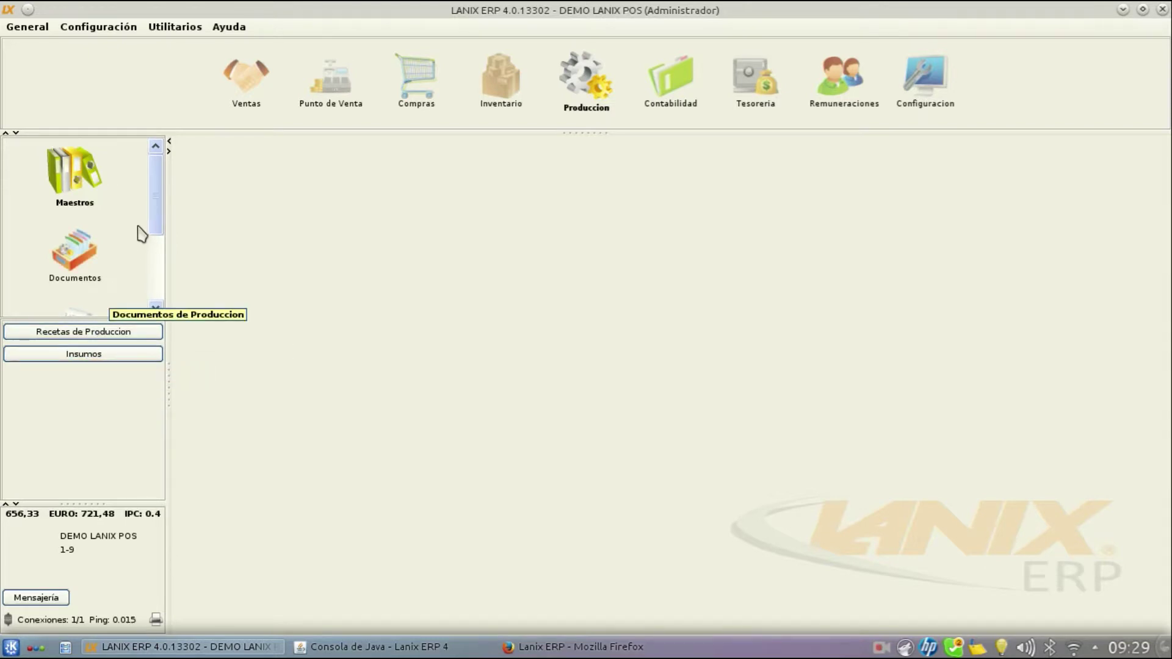
- Look through the document and process options available in the Produccion module
{"action": "left_click_drag", "start_coordinate": [160, 196], "coordinate": [163, 221]}
{"action": "left_click", "coordinate": [78, 220]}
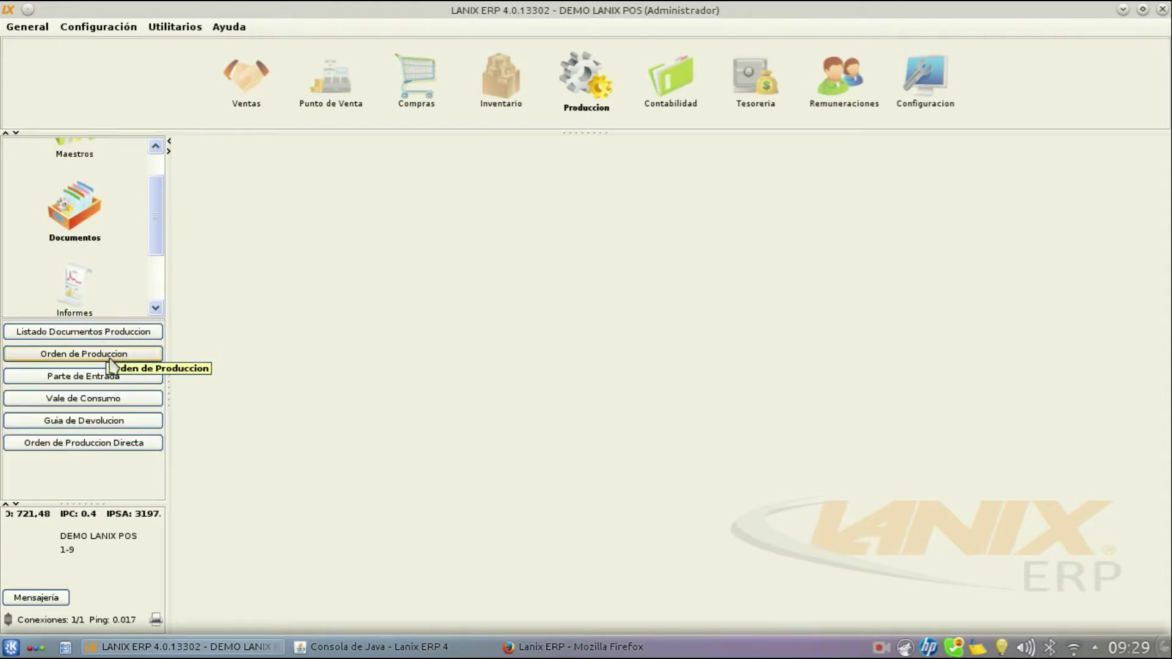
{"action": "left_click_drag", "start_coordinate": [156, 201], "coordinate": [156, 238]}
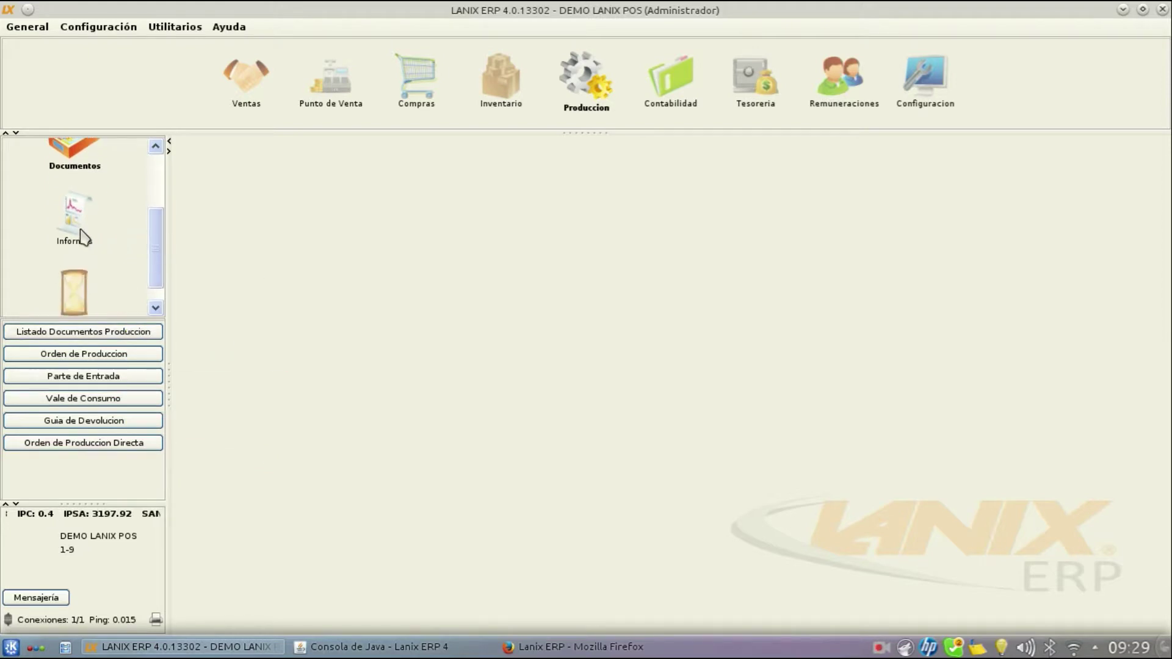
{"action": "left_click_drag", "start_coordinate": [152, 235], "coordinate": [157, 254]}
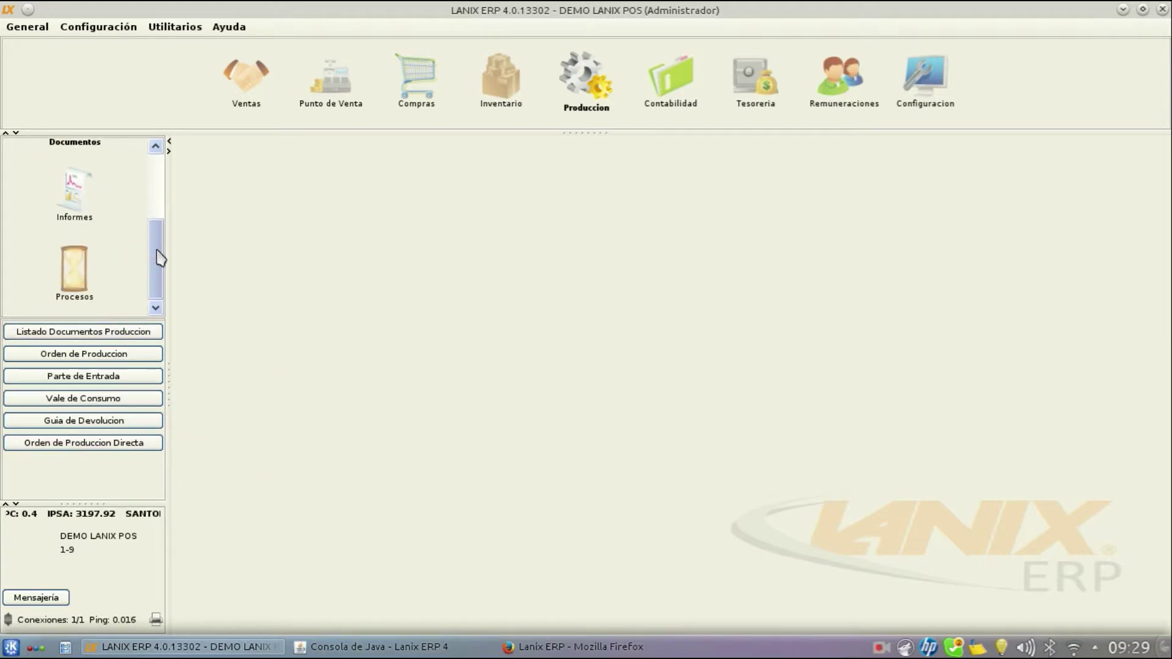
{"action": "left_click", "coordinate": [89, 278]}
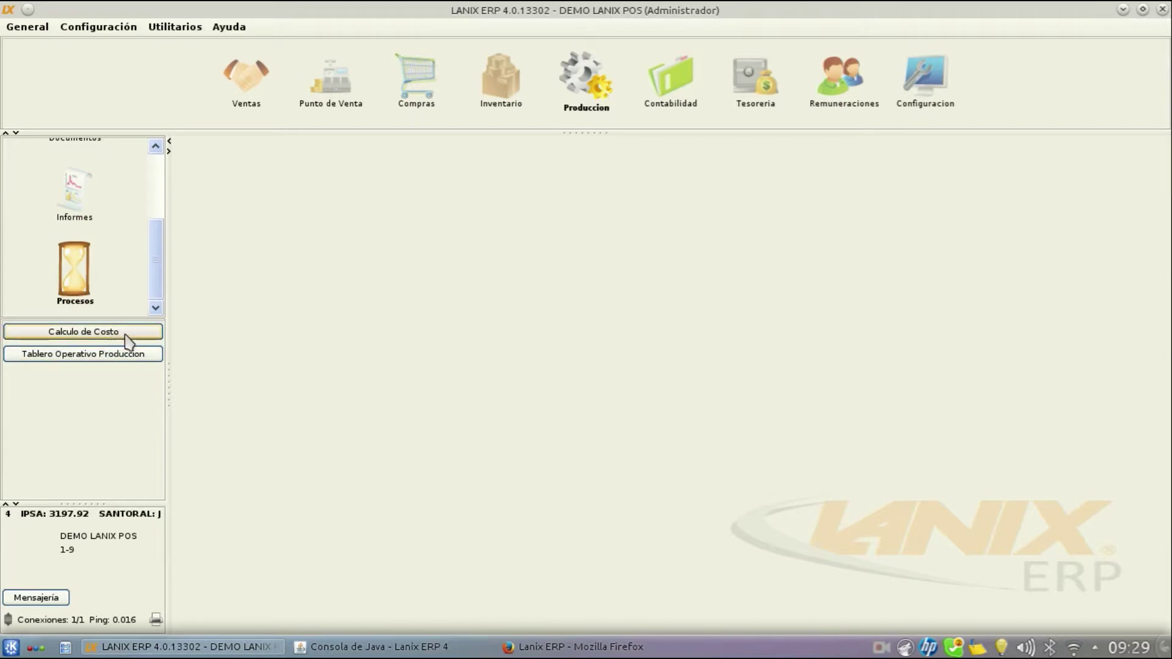
{"action": "left_click_drag", "start_coordinate": [157, 284], "coordinate": [160, 210]}
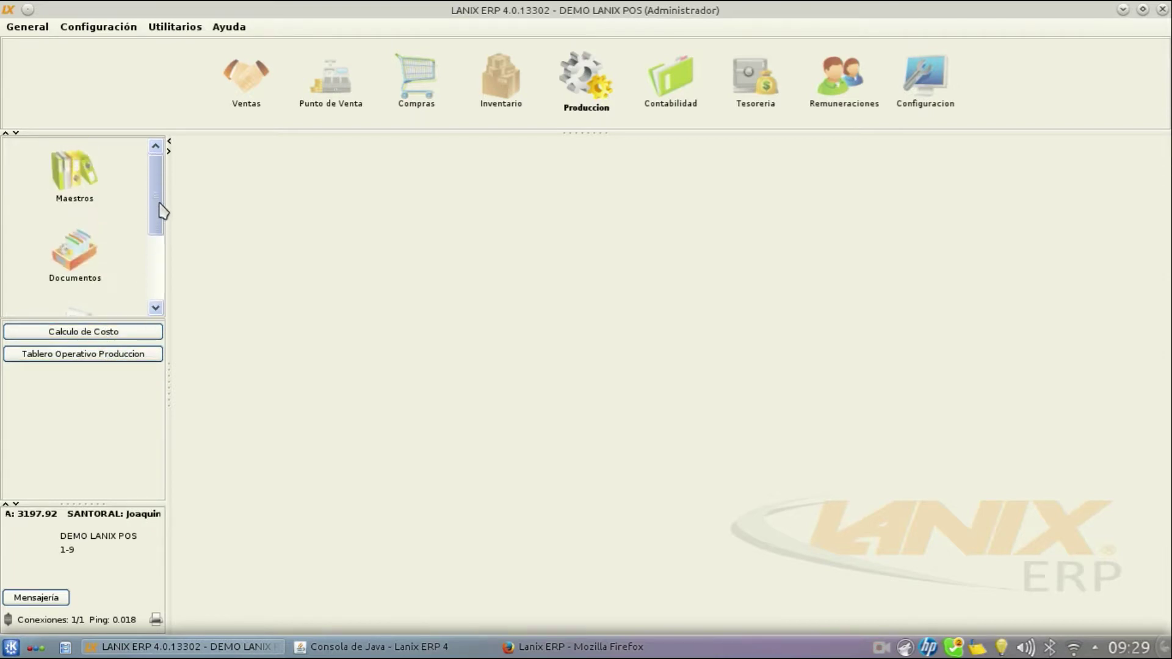
- Open the production recipe form from the Produccion masters and browse the product list offered for its main product
{"action": "left_click", "coordinate": [78, 178]}
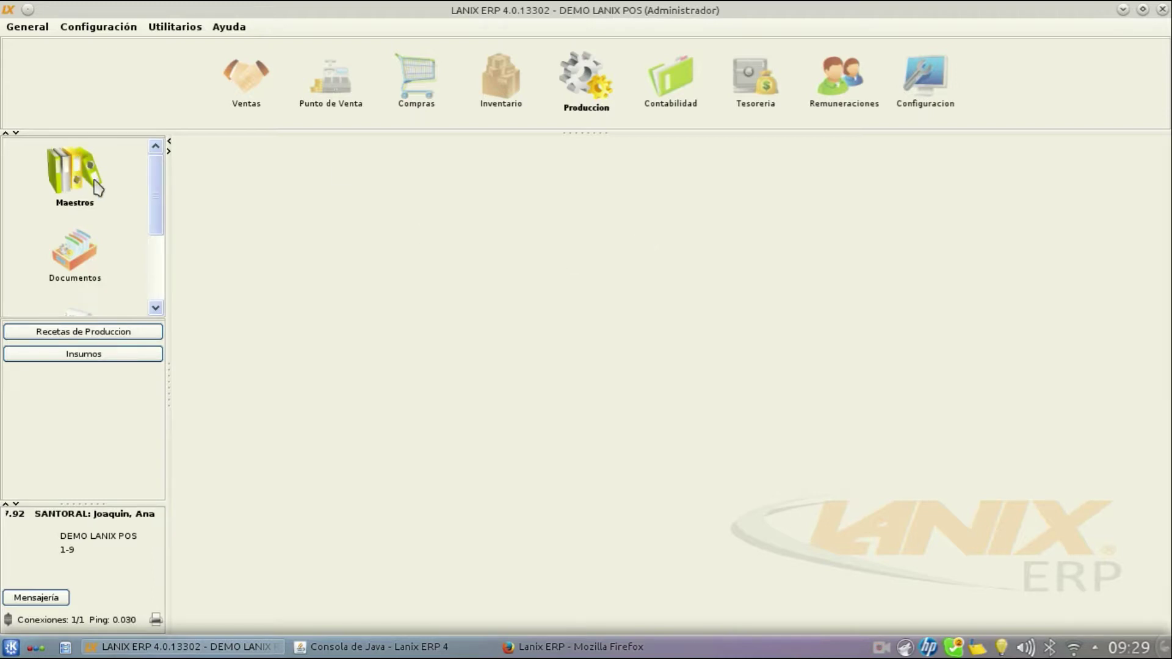
{"action": "left_click", "coordinate": [73, 335]}
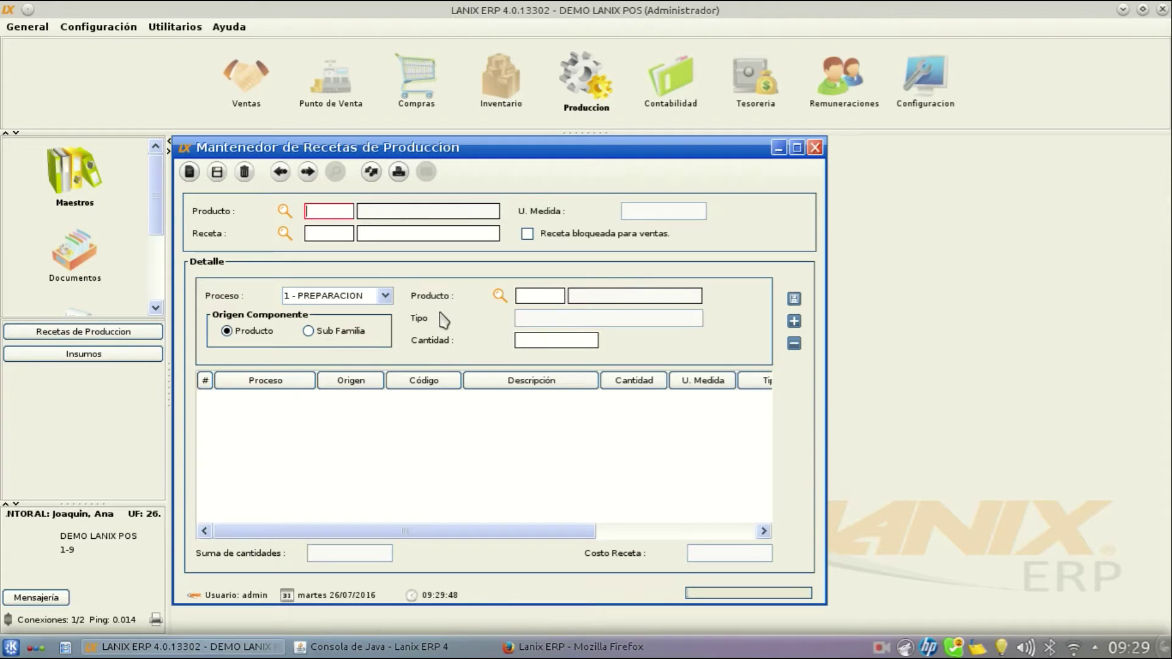
{"action": "left_click", "coordinate": [285, 211]}
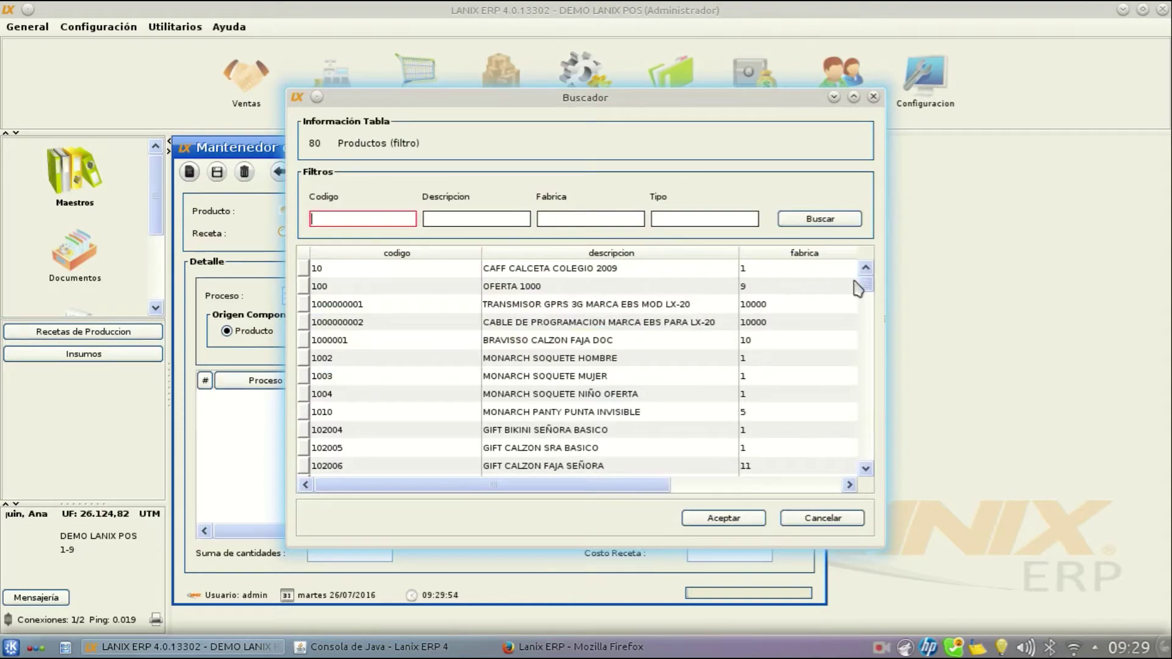
{"action": "mouse_move", "coordinate": [867, 284]}
{"action": "left_mouse_down"}
{"action": "mouse_move", "coordinate": [871, 466]}
{"action": "mouse_move", "coordinate": [882, 291]}
{"action": "left_mouse_up"}
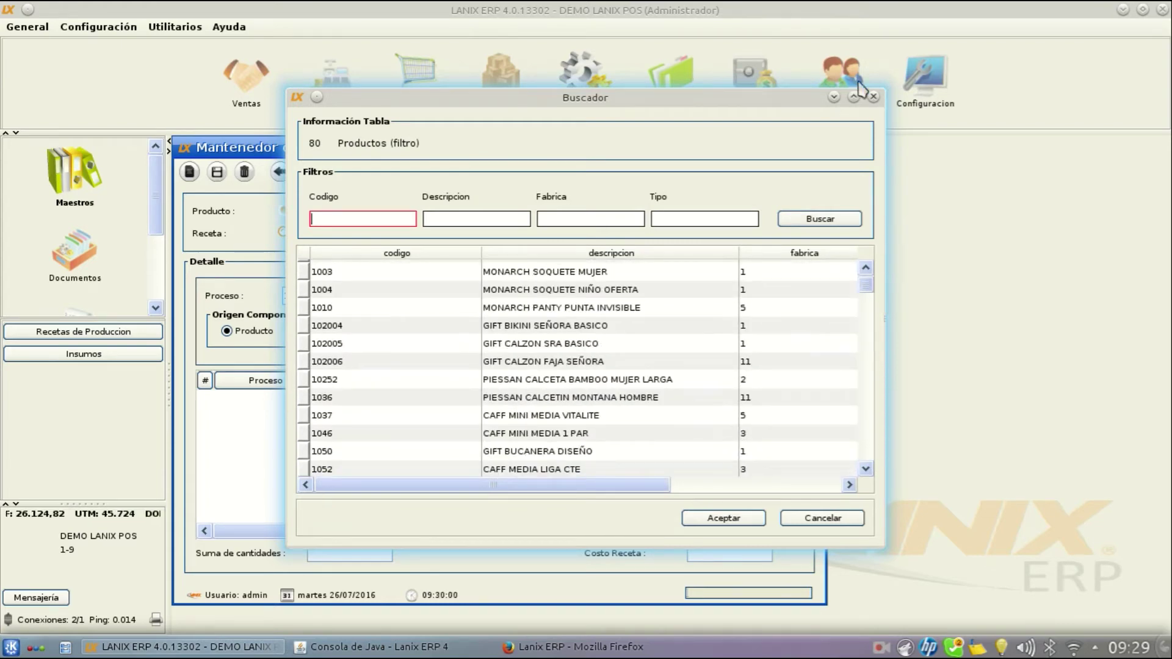
{"action": "left_click", "coordinate": [873, 96]}
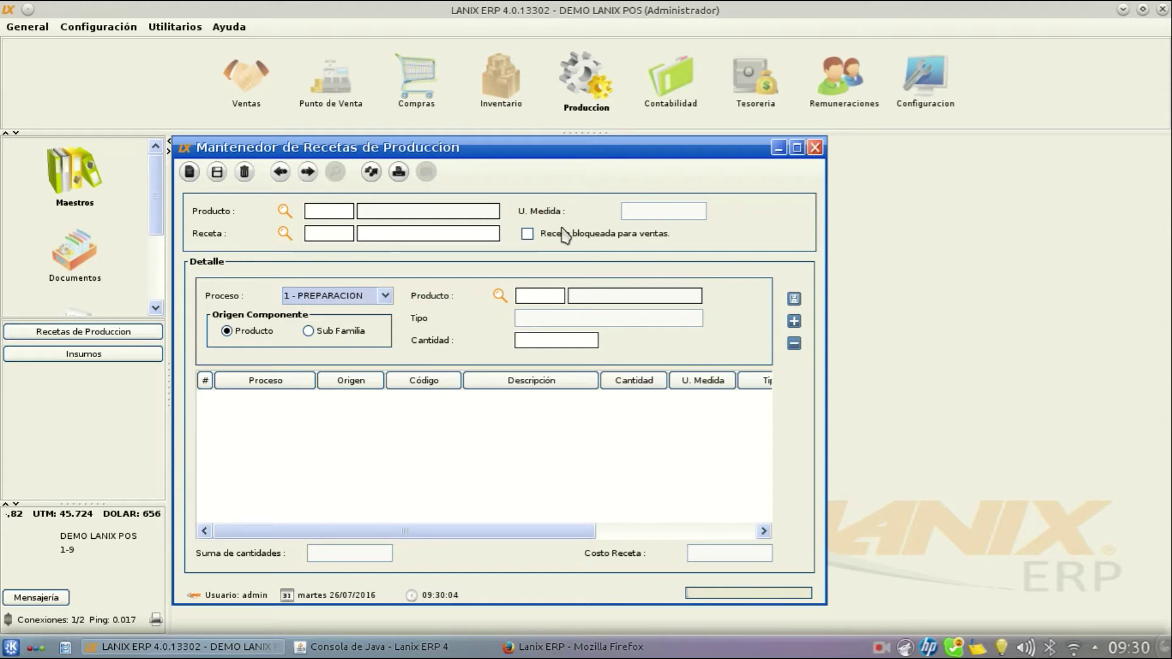
- Open product maintenance from the Inventario masters and search for products whose code contains "mp"
{"action": "left_click", "coordinate": [495, 90]}
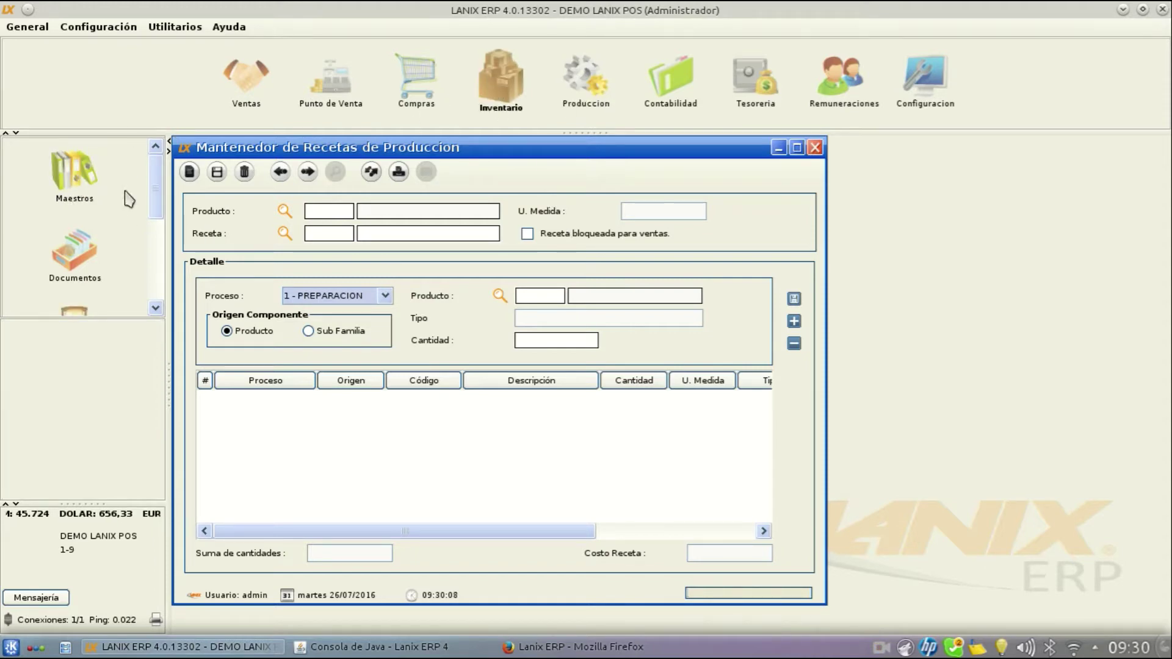
{"action": "left_click", "coordinate": [75, 182]}
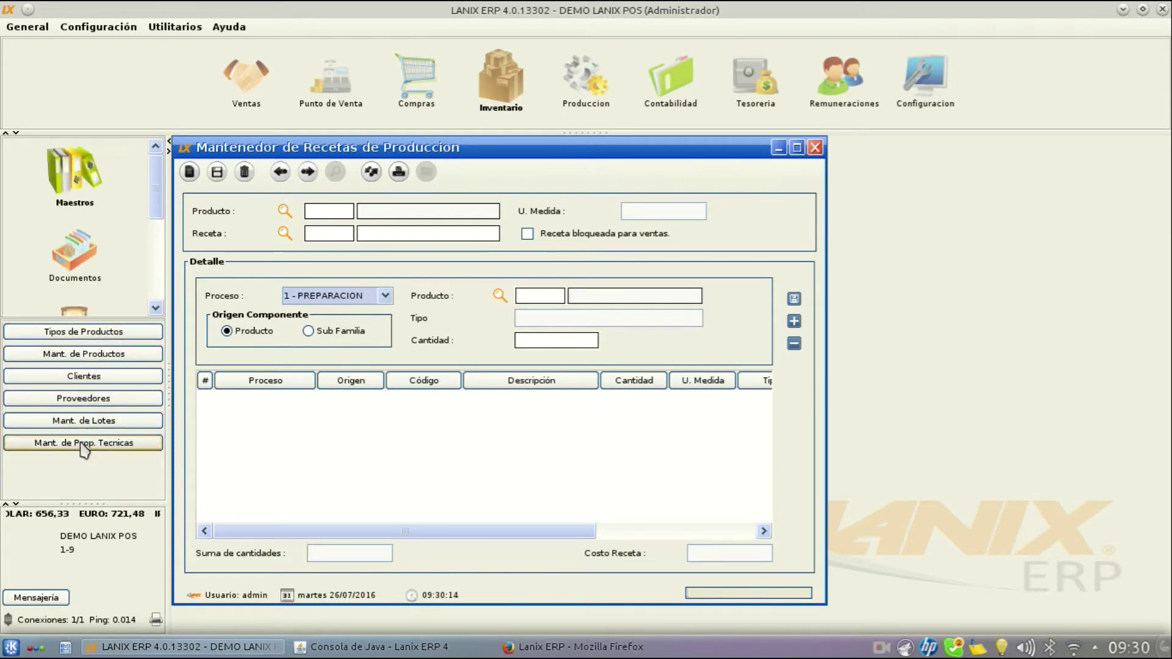
{"action": "left_click", "coordinate": [98, 357]}
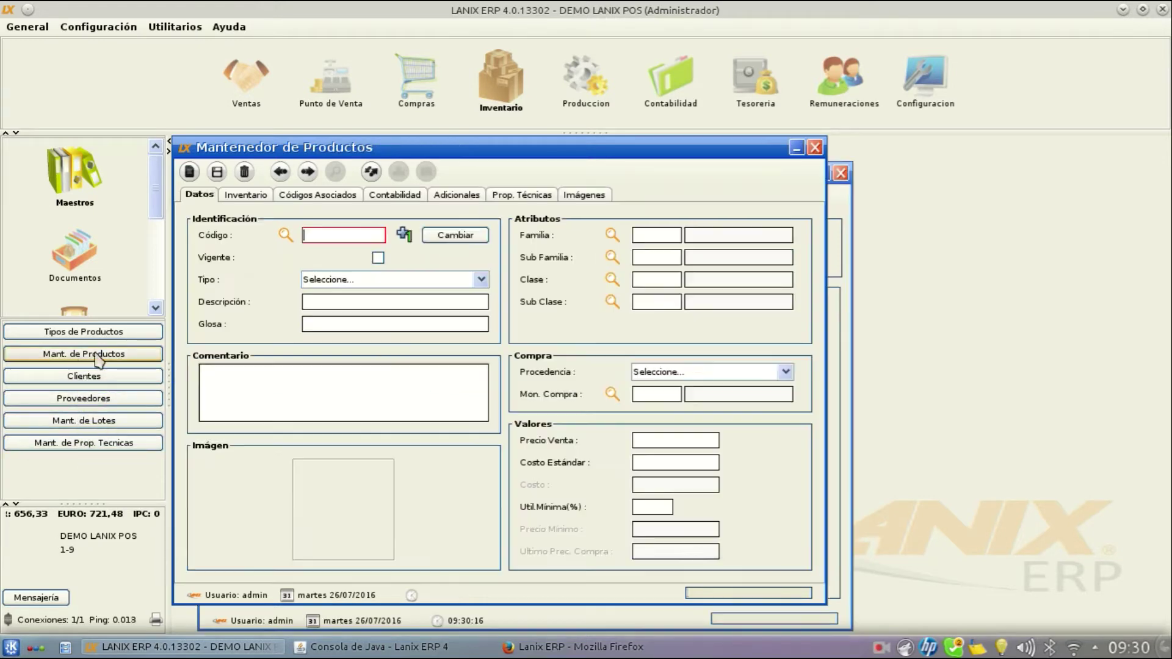
{"action": "left_click", "coordinate": [285, 235]}
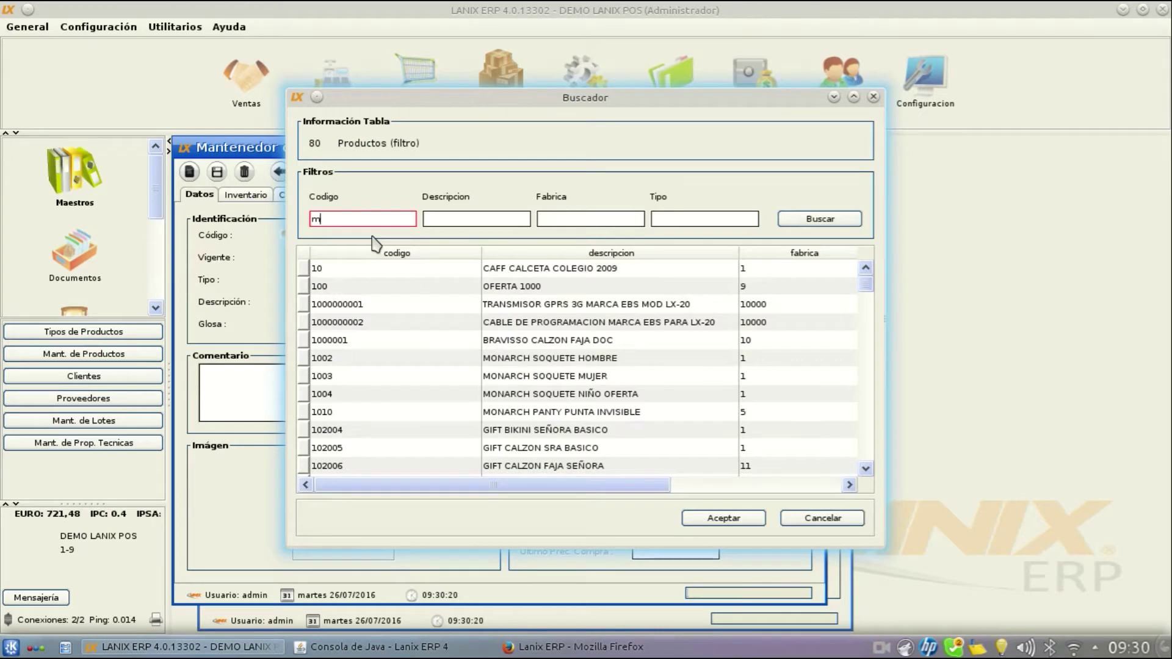
{"action": "type", "text": "mp"}
{"action": "key", "text": "Return"}
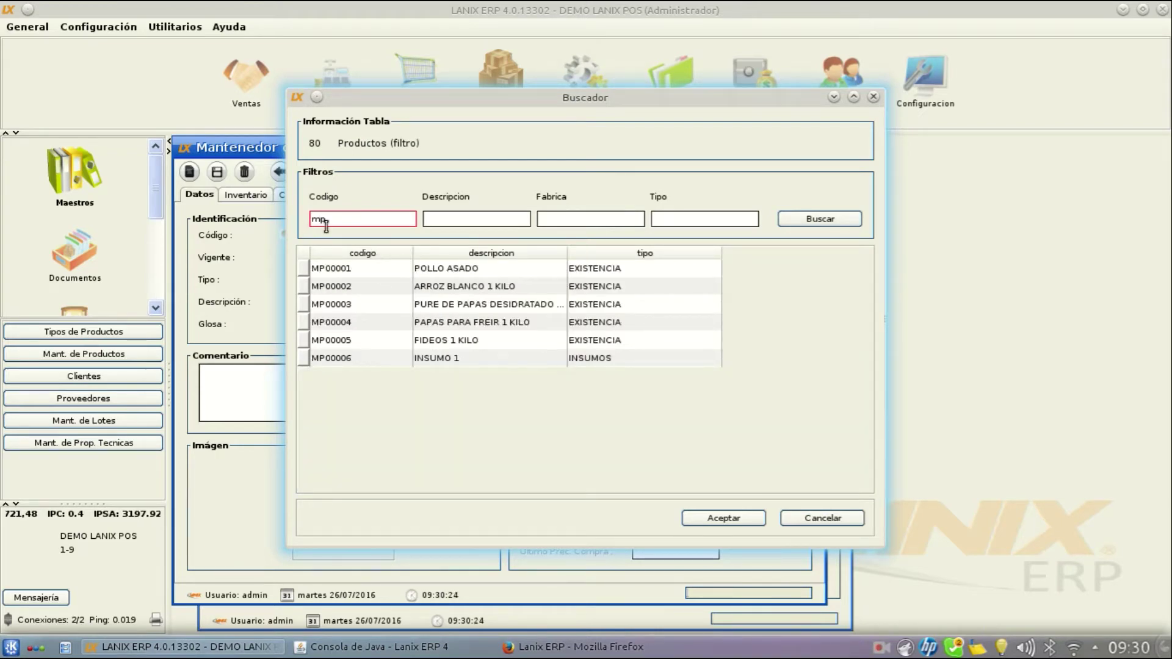
- Examine the raw-material products from MP00001 to MP00006 and their types in the search results
{"action": "left_click", "coordinate": [393, 269]}
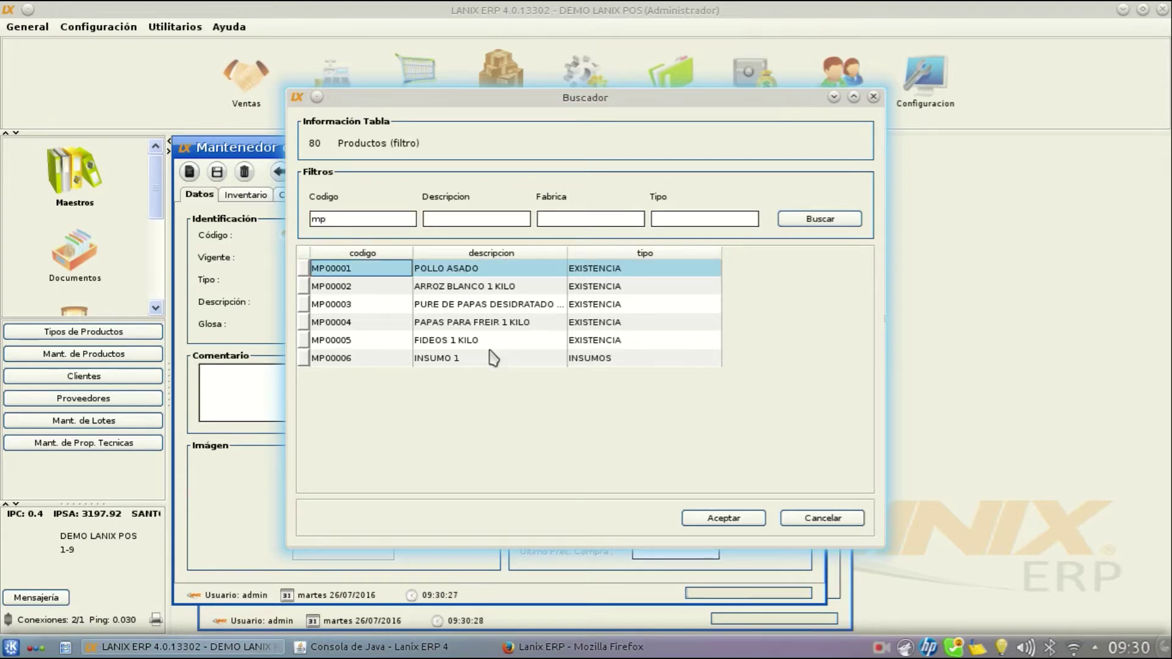
{"action": "key", "text": "Down"}
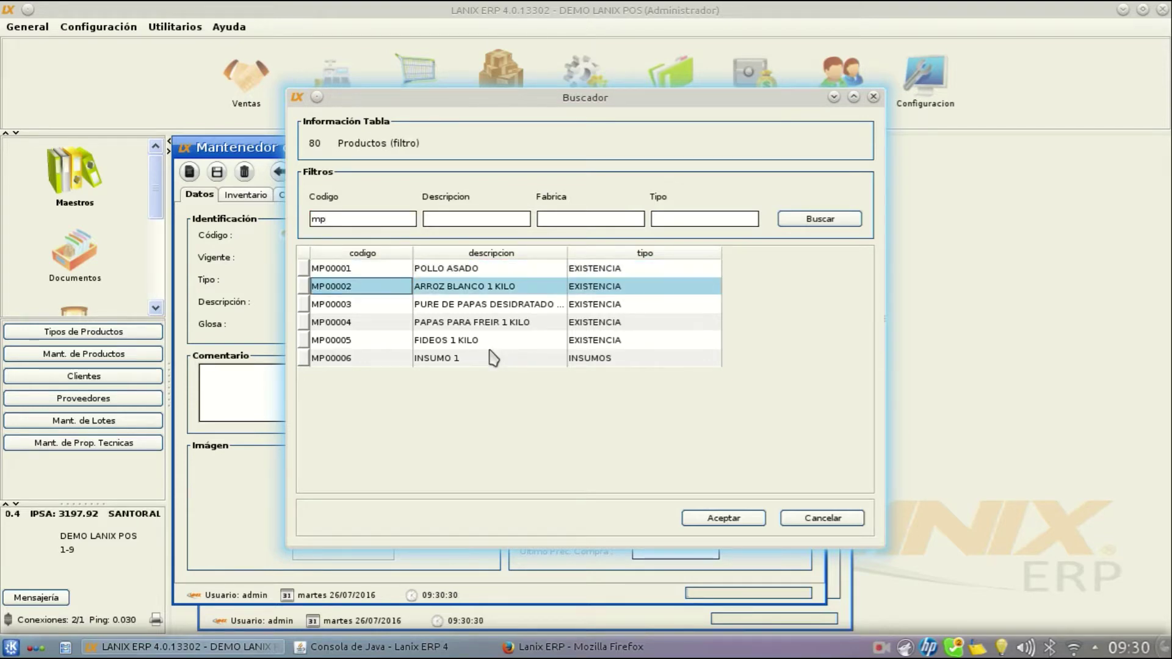
{"action": "key", "text": "Down"}
{"action": "key", "text": "Down"}
{"action": "key", "text": "Down"}
{"action": "key", "text": "Down"}
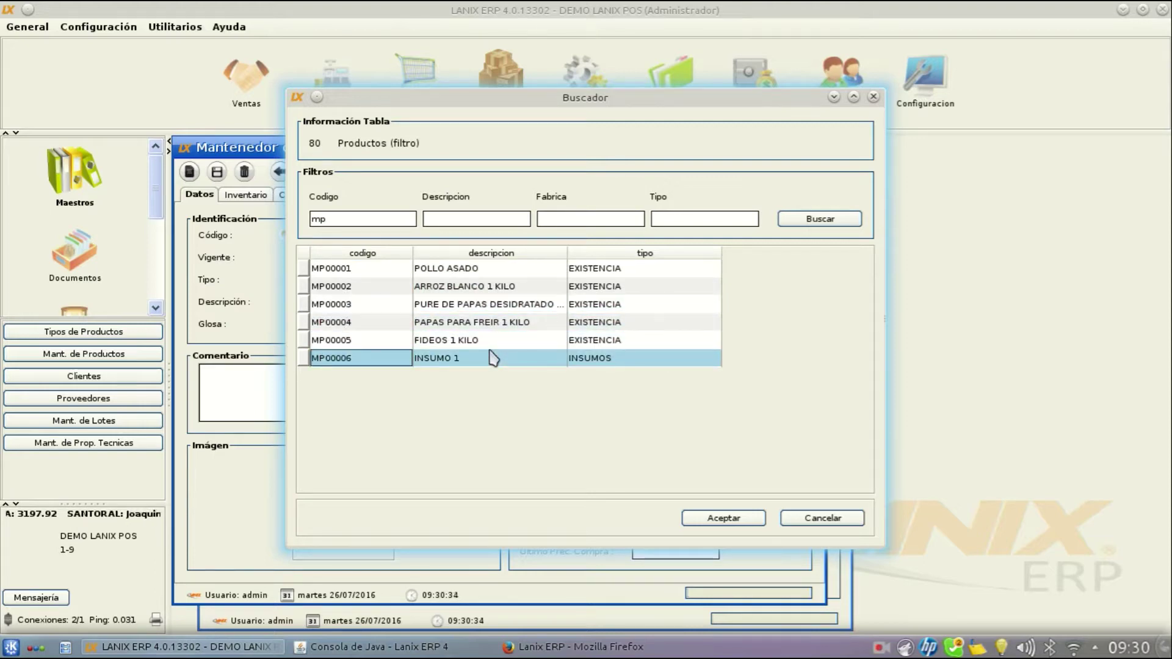
{"action": "key", "text": "Up"}
{"action": "key", "text": "Up"}
{"action": "key", "text": "Up"}
{"action": "key", "text": "Up"}
{"action": "key", "text": "Up"}
{"action": "key", "text": "Down"}
{"action": "key", "text": "Down"}
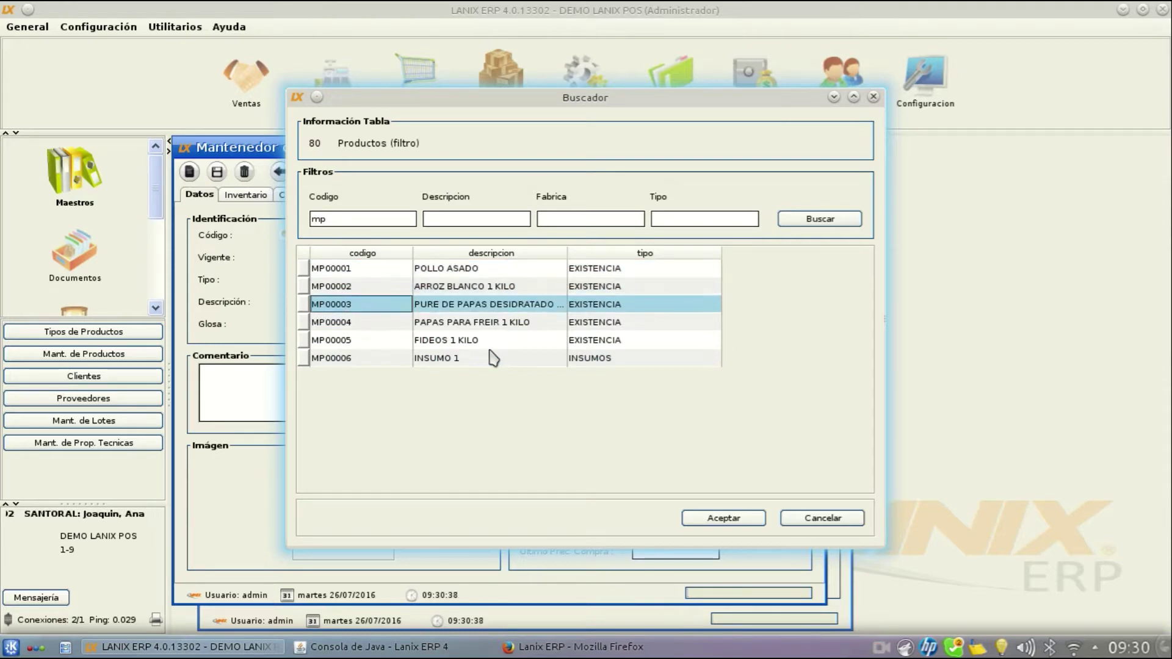
{"action": "key", "text": "Down"}
{"action": "key", "text": "Down"}
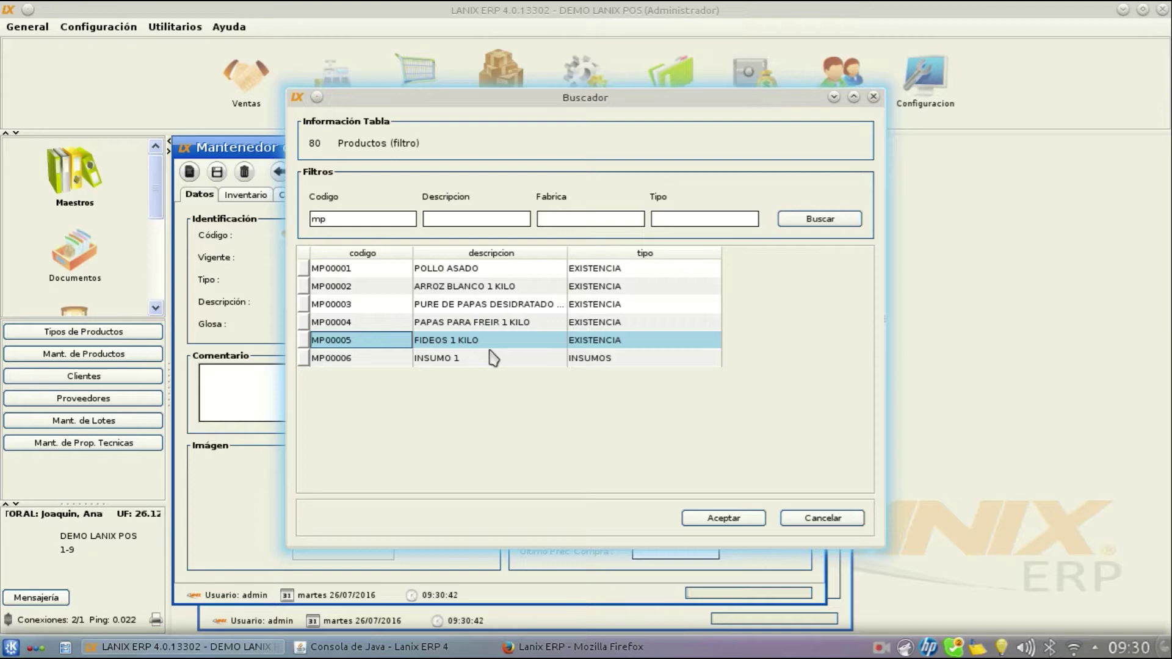
- Search for products with code "pp", review the finished dishes, and close product maintenance
{"action": "left_click", "coordinate": [326, 219]}
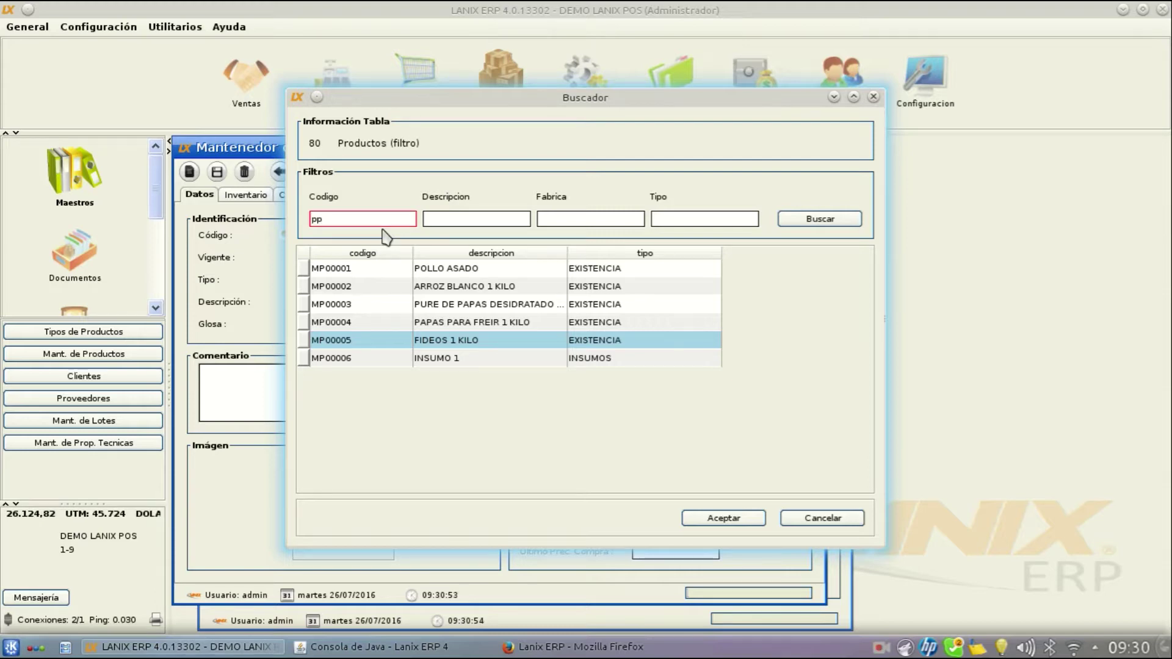
{"action": "key", "text": "Return"}
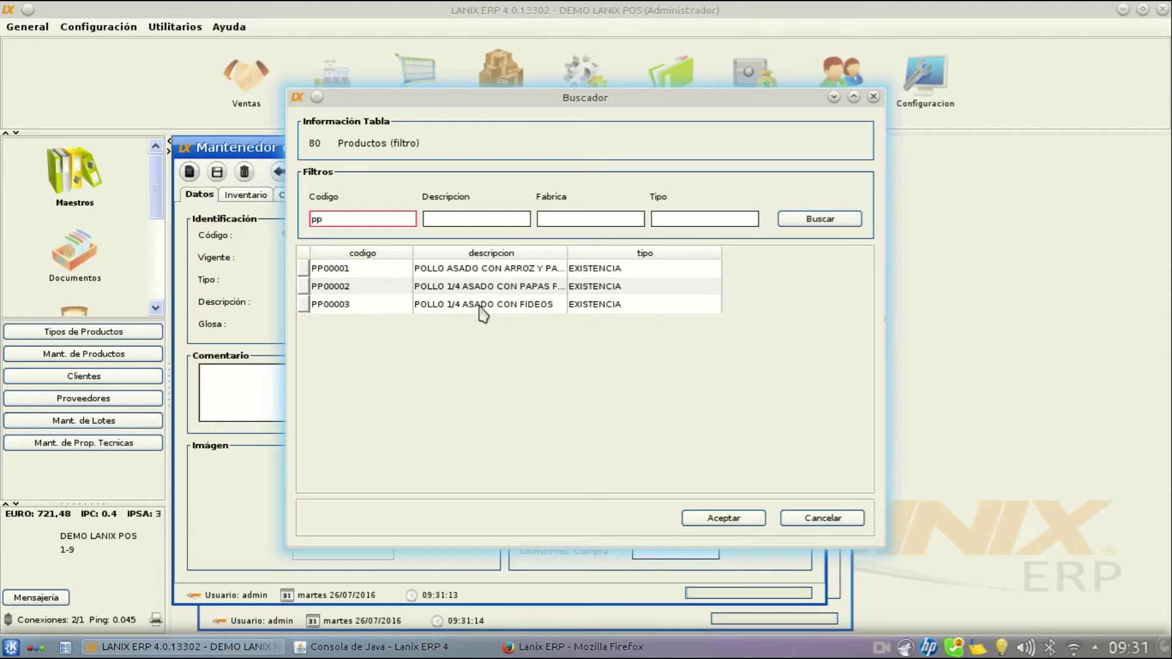
{"action": "left_click", "coordinate": [873, 97]}
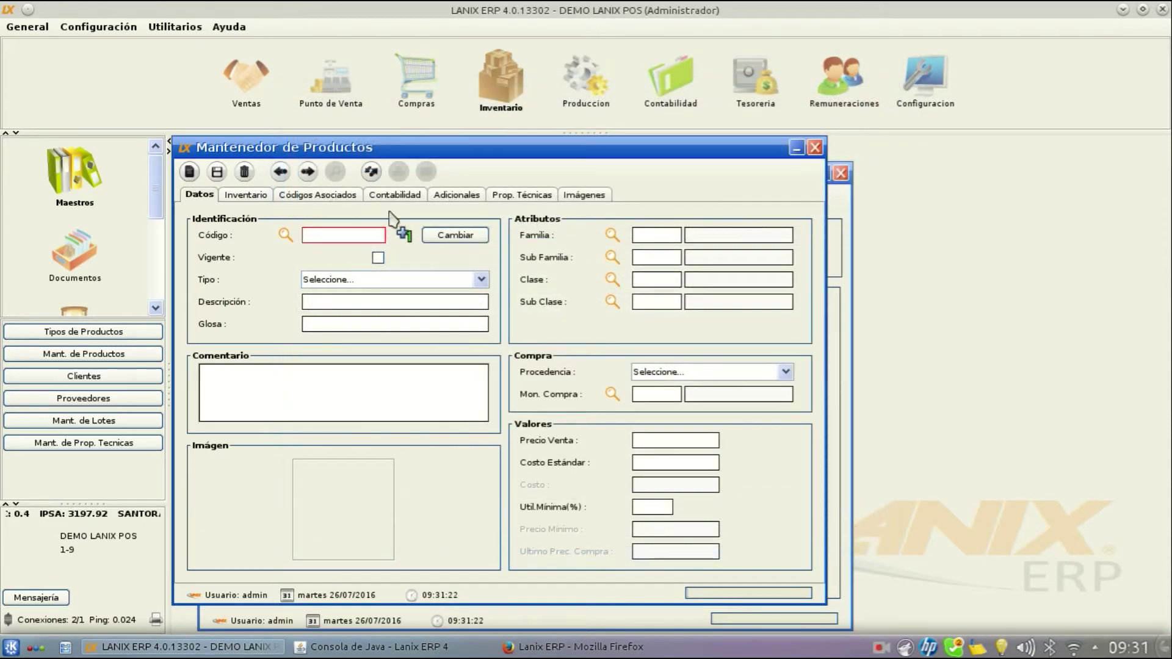
{"action": "left_click", "coordinate": [815, 147]}
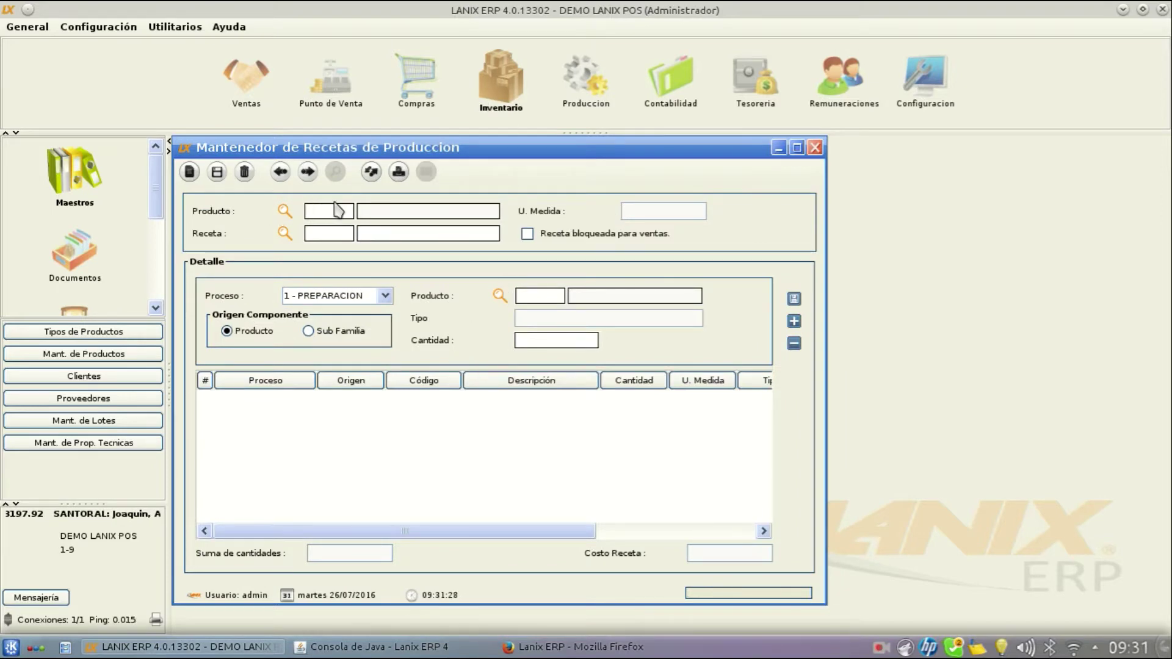
- Search for code "pp" in the recipe form and choose PP00001, the roast chicken with rice and potatoes, as its product
{"action": "left_click_drag", "start_coordinate": [374, 154], "coordinate": [400, 160]}
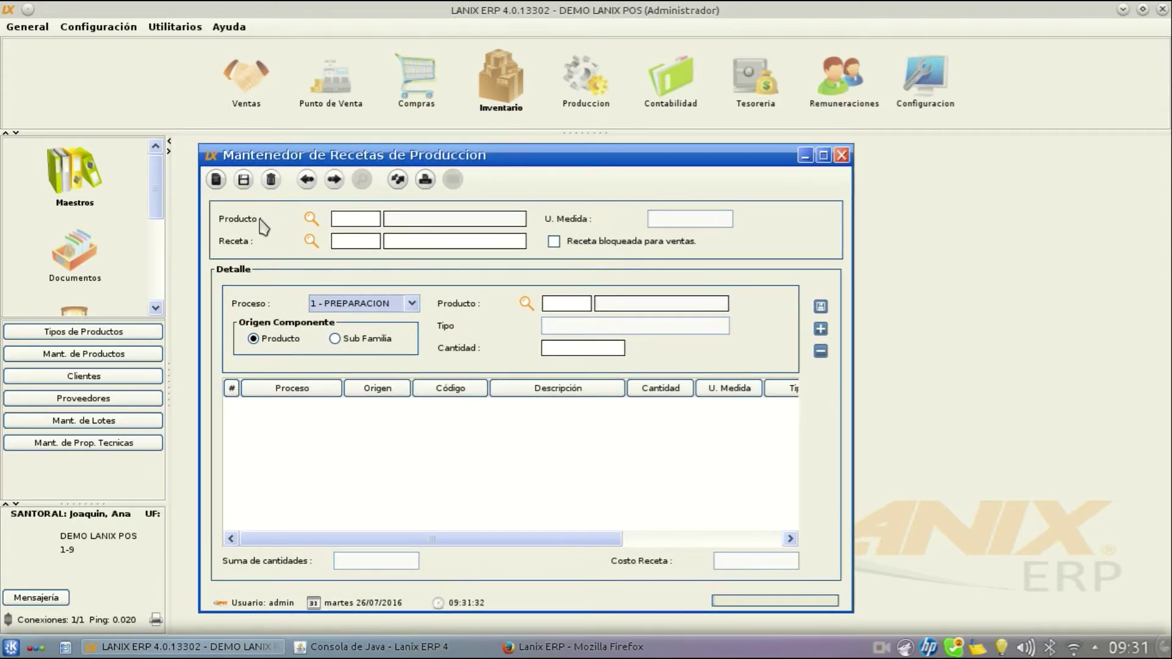
{"action": "left_click", "coordinate": [310, 219]}
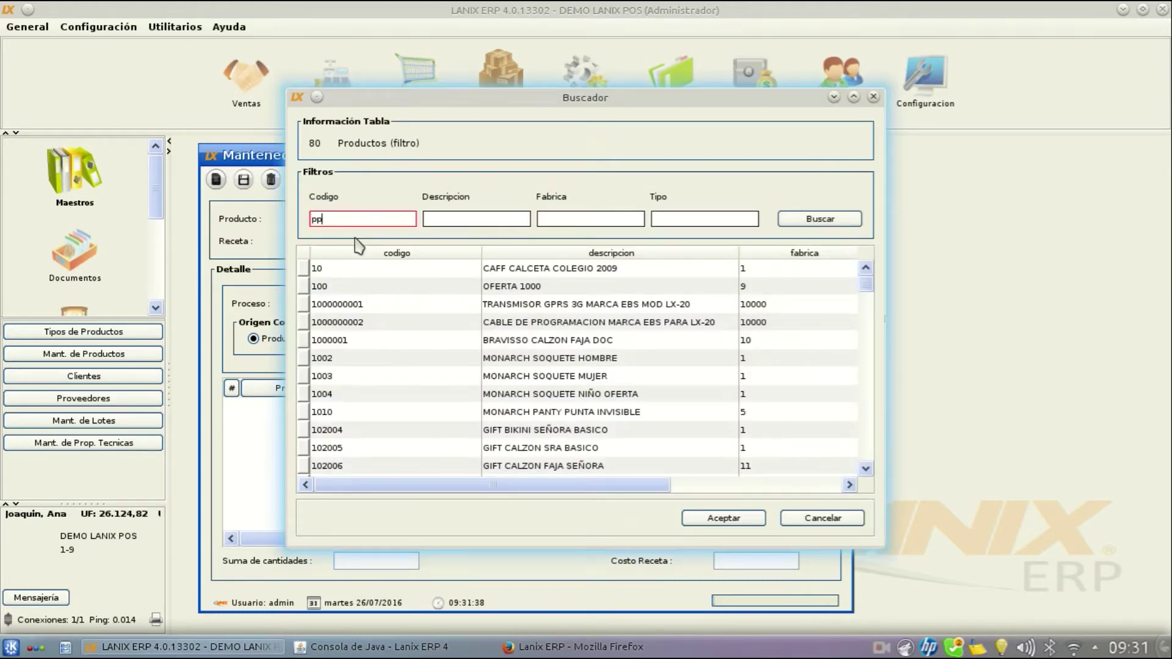
{"action": "key", "text": "Return"}
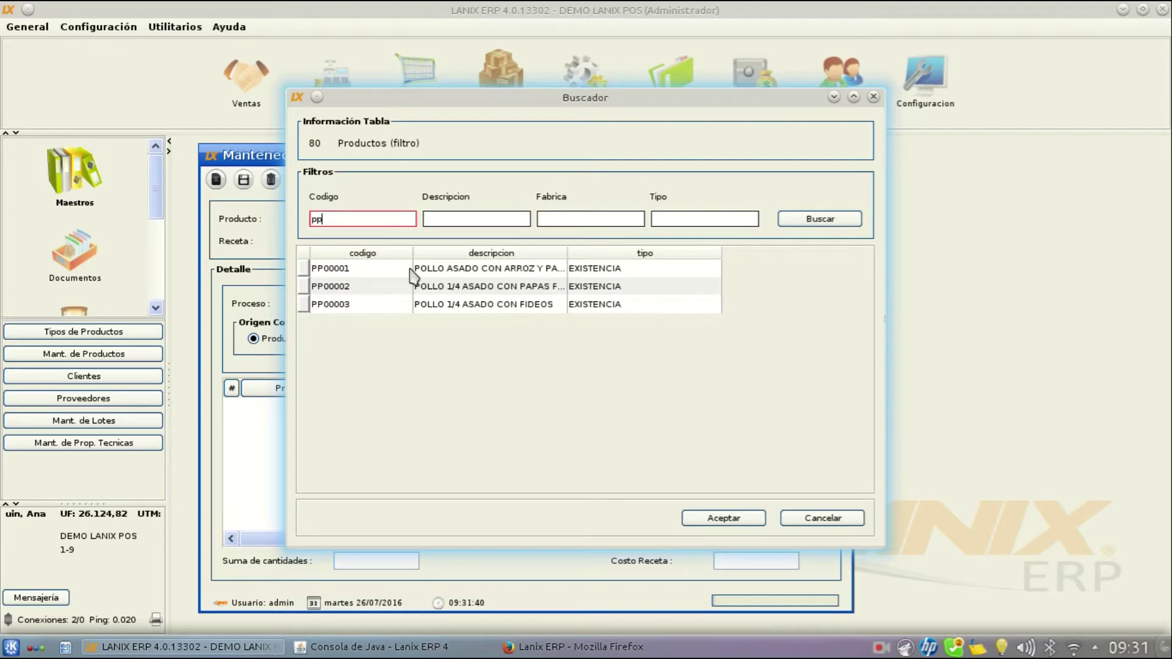
{"action": "left_click", "coordinate": [445, 274]}
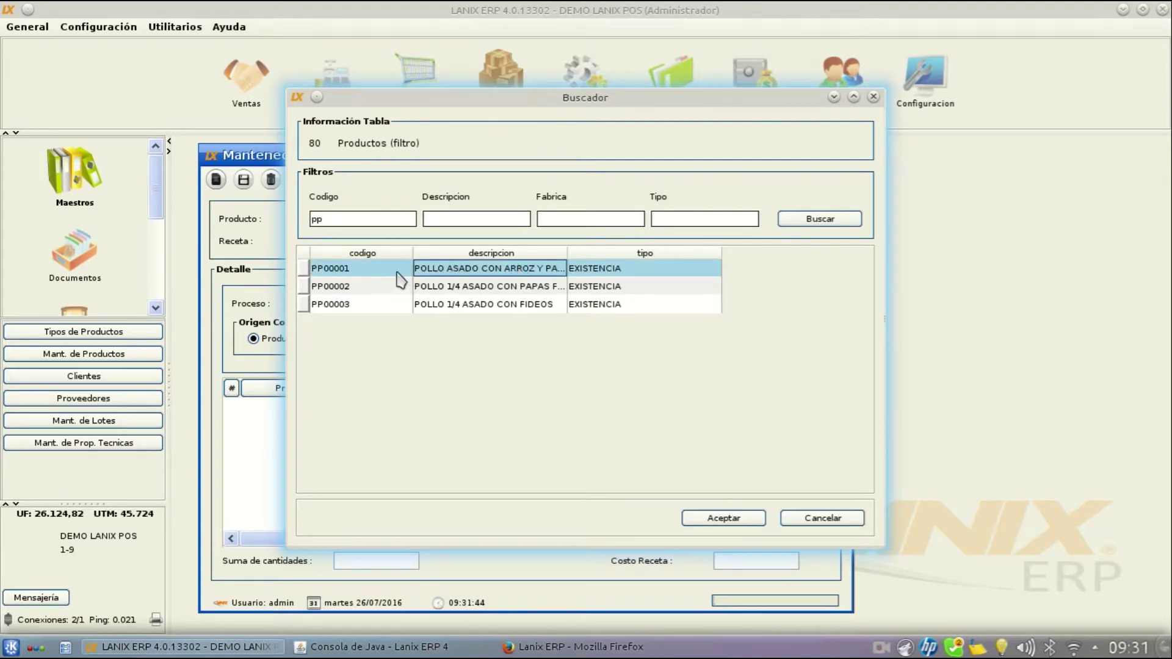
{"action": "left_click", "coordinate": [724, 523]}
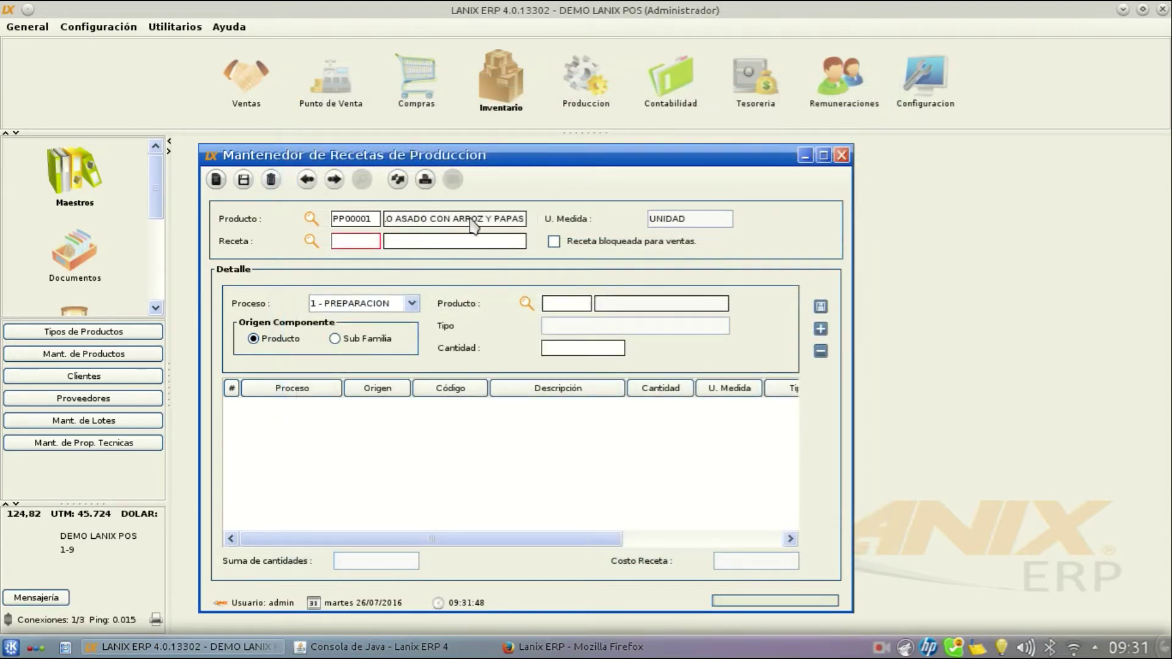
- Load RECETA 1 of product PP00001 into the recipe form
{"action": "left_click", "coordinate": [311, 241]}
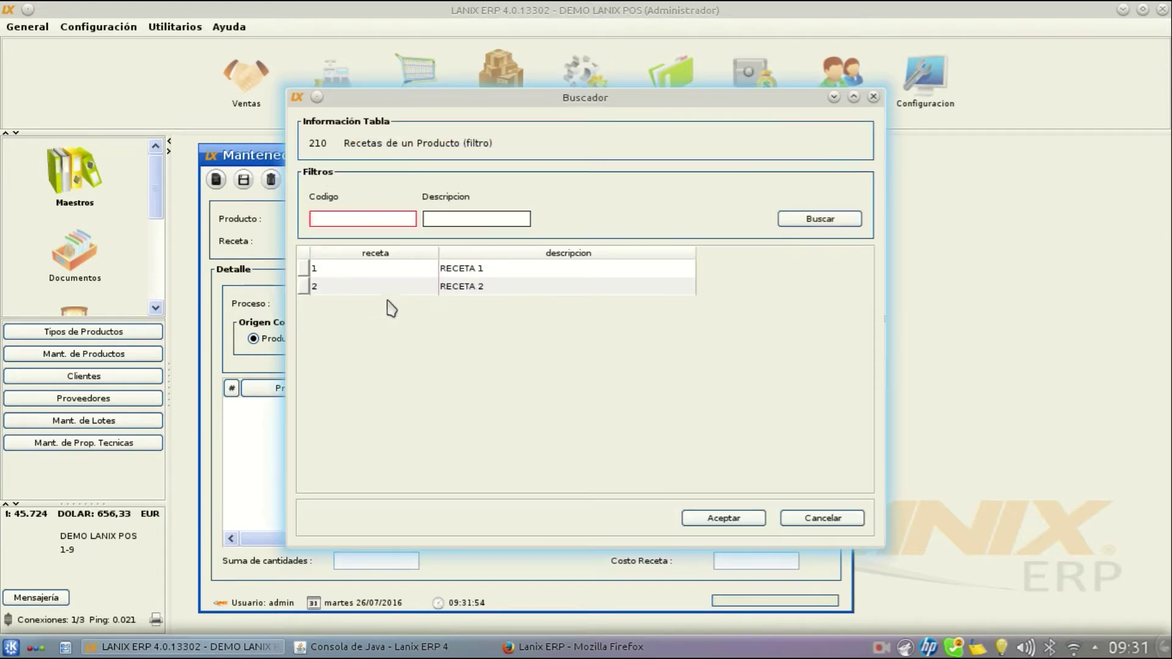
{"action": "left_click", "coordinate": [412, 274]}
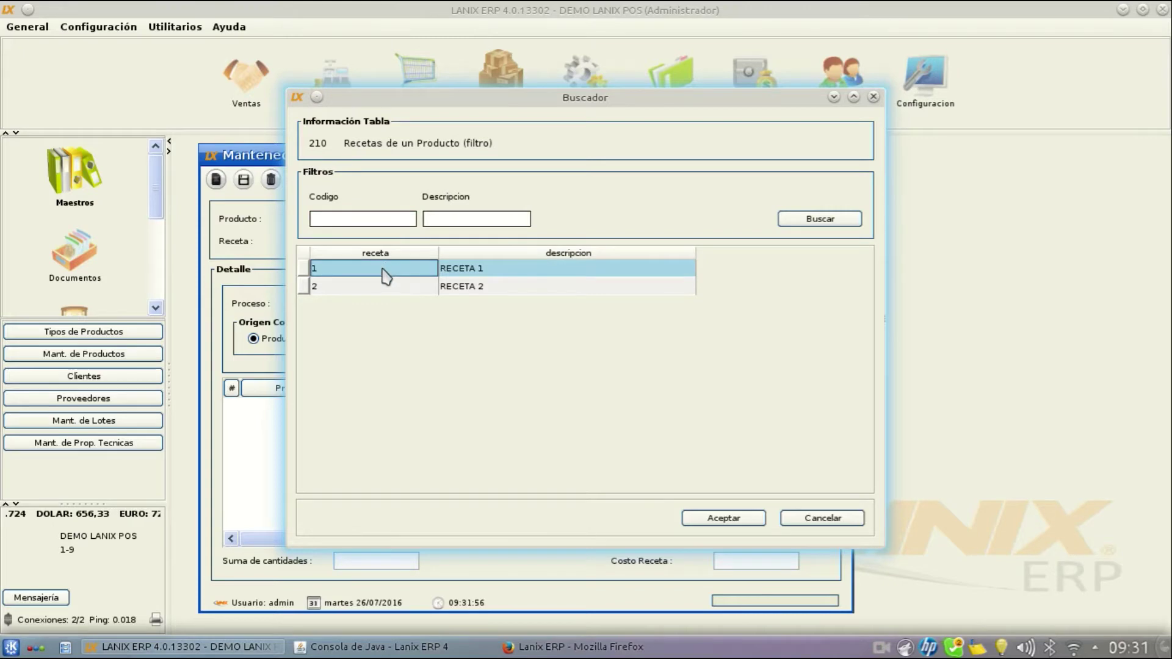
{"action": "double_click", "coordinate": [385, 277]}
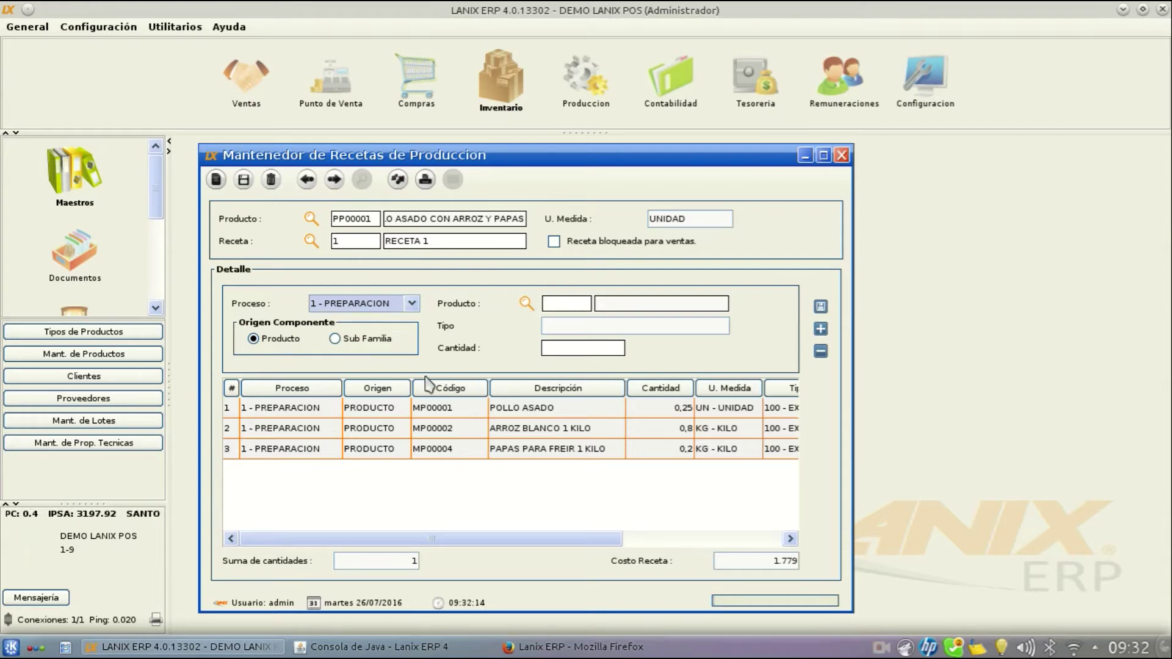
- Examine the quantity and unit of each recipe component: POLLO ASADO, ARROZ BLANCO 1 KILO and PAPAS PARA FREIR 1 KILO
{"action": "left_click", "coordinate": [299, 413]}
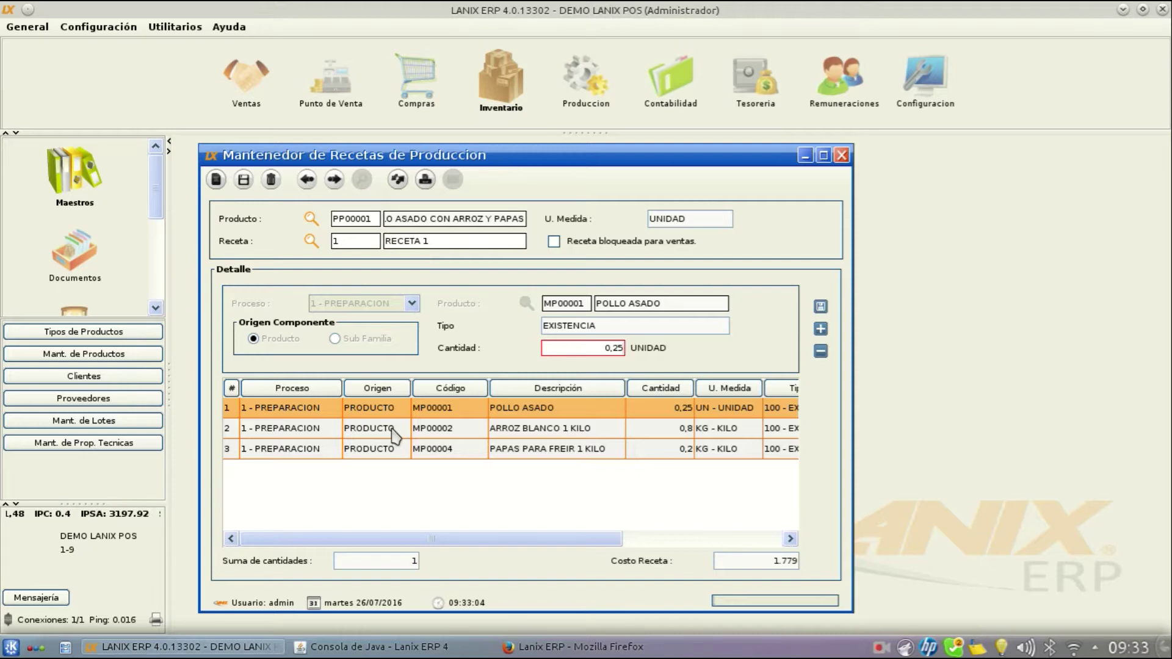
{"action": "left_click", "coordinate": [393, 432]}
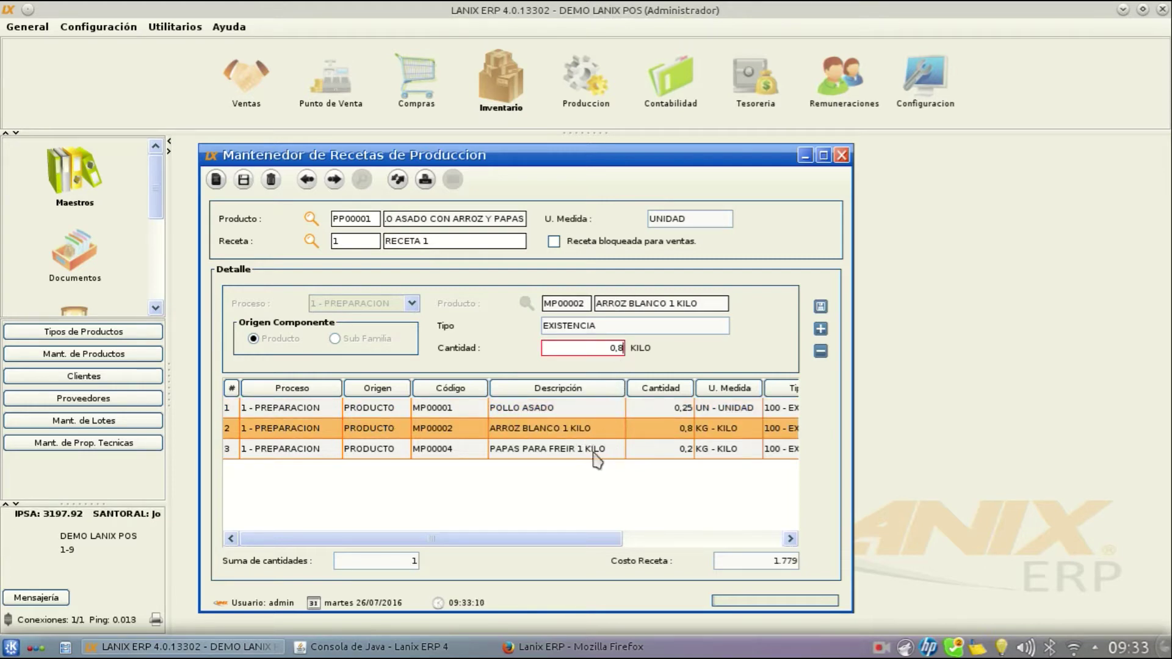
{"action": "left_click", "coordinate": [552, 451]}
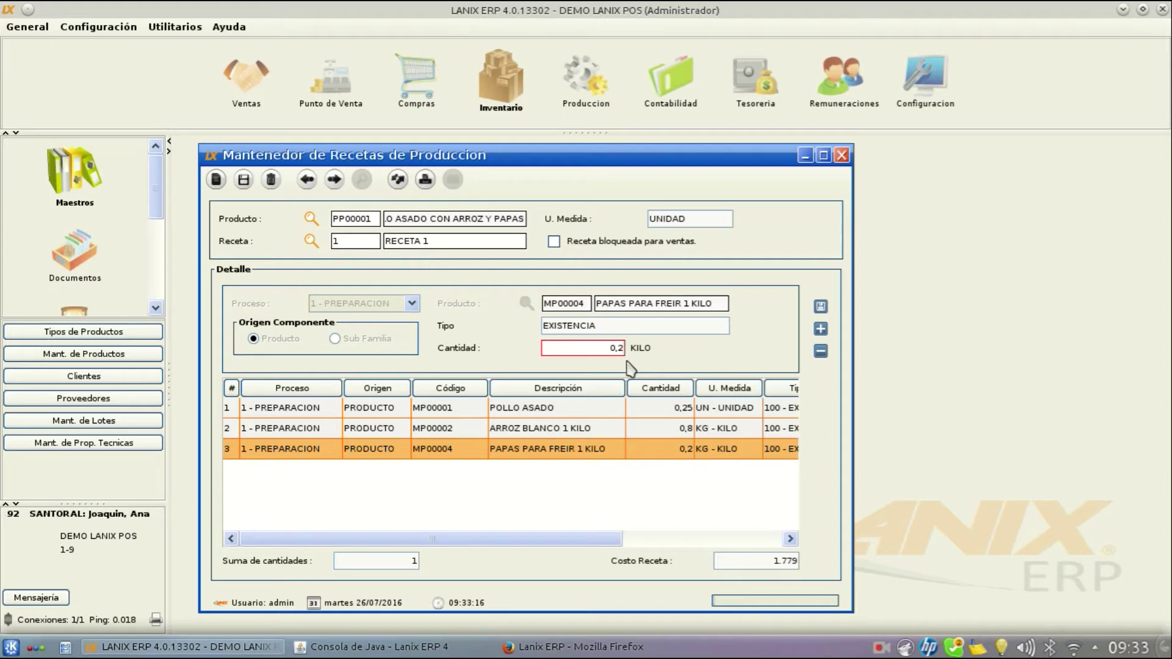
- Look over the RECETA 1 components and load RECETA 2 of product PP00001 into the recipe form
{"action": "left_click", "coordinate": [354, 430]}
{"action": "left_click", "coordinate": [354, 408]}
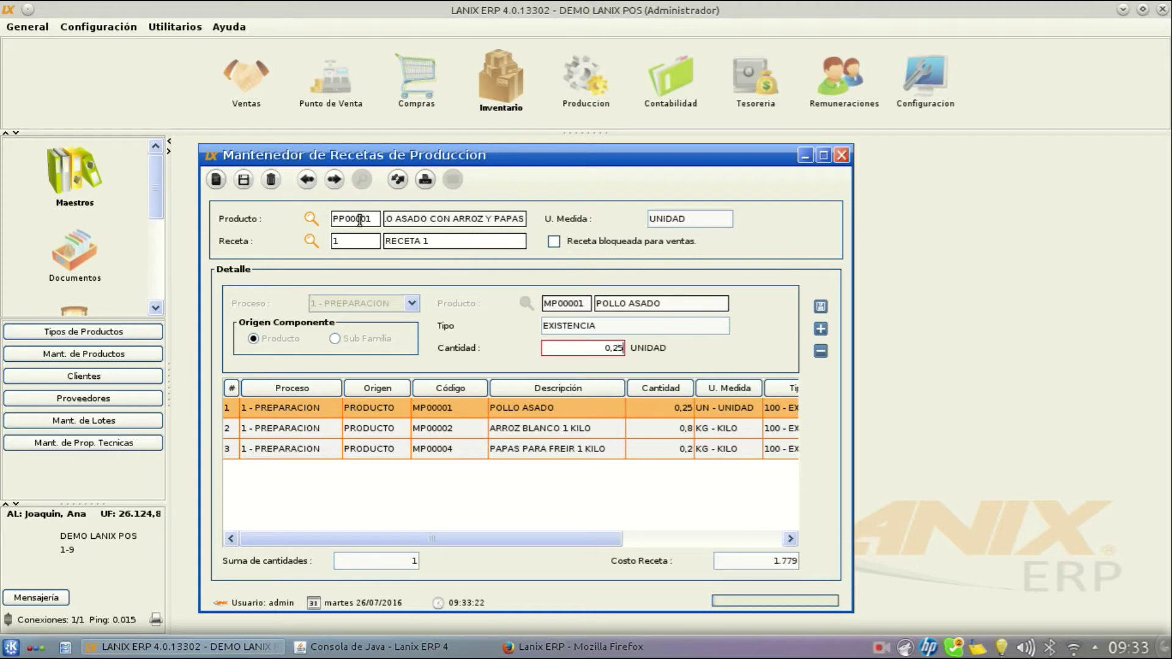
{"action": "left_click", "coordinate": [311, 240]}
{"action": "double_click", "coordinate": [392, 288]}
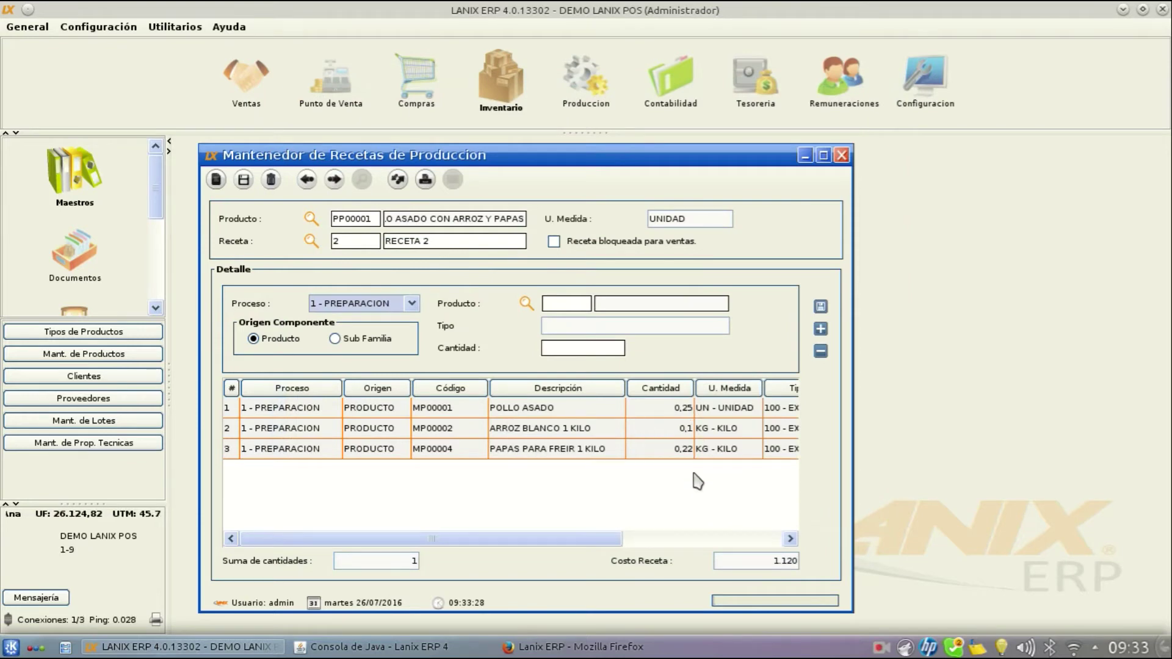
- Start a new recipe for product PP00001 with number 3 and description RECETA 3
{"action": "left_click", "coordinate": [337, 242]}
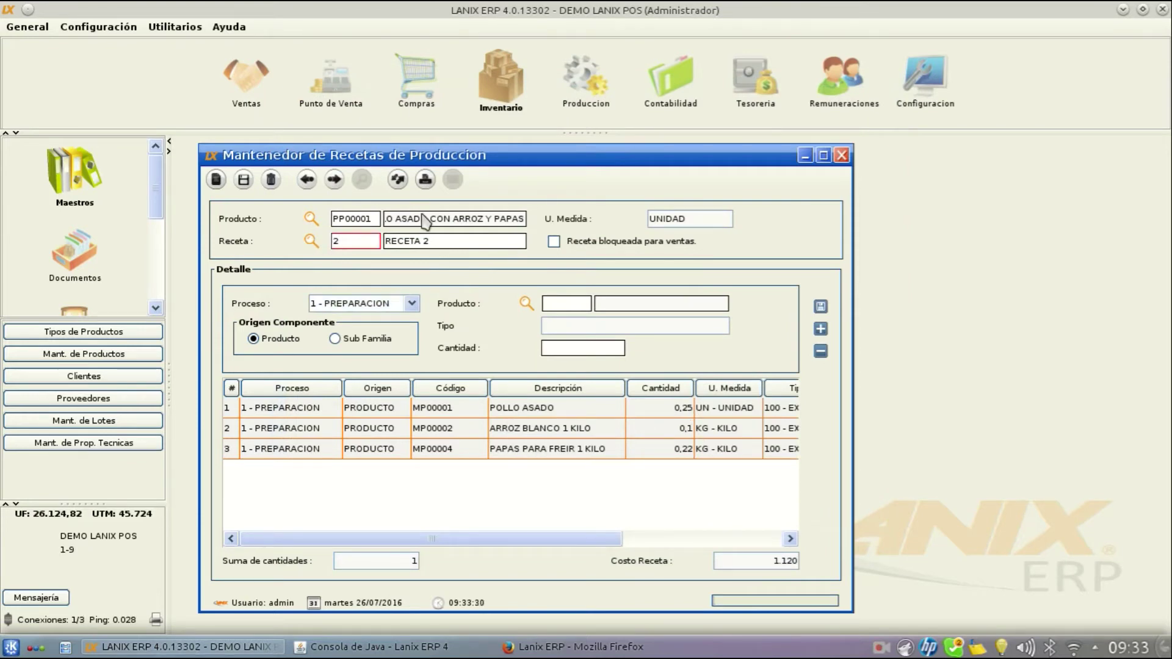
{"action": "type", "text": "3"}
{"action": "key", "text": "Return"}
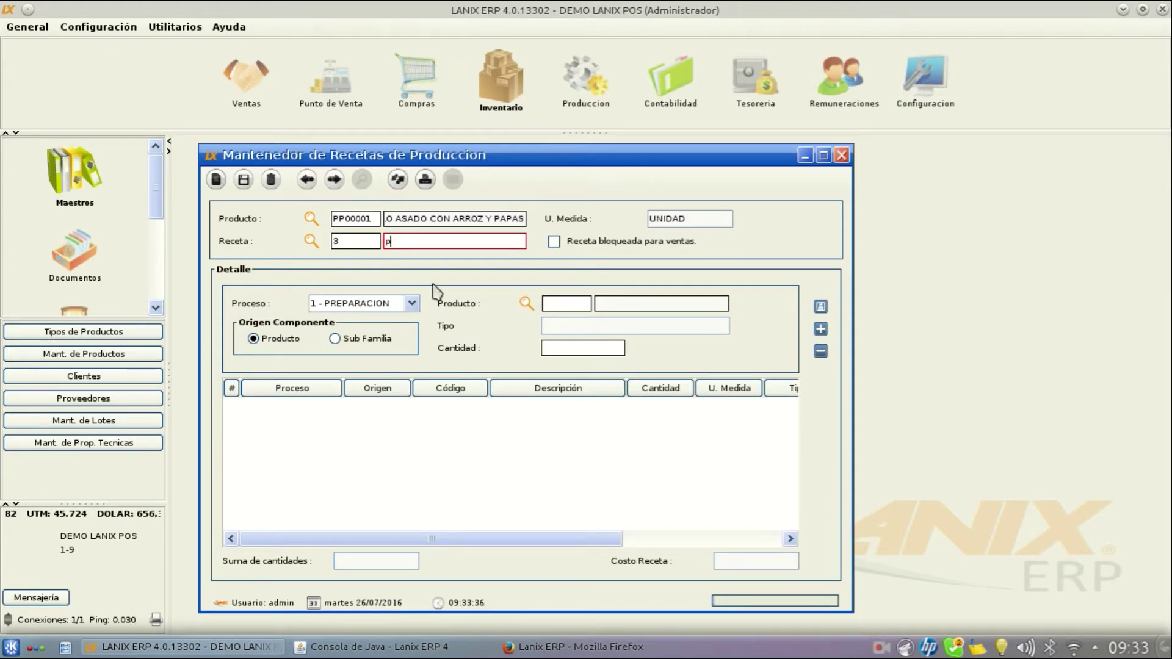
{"action": "type", "text": "RECETA 3"}
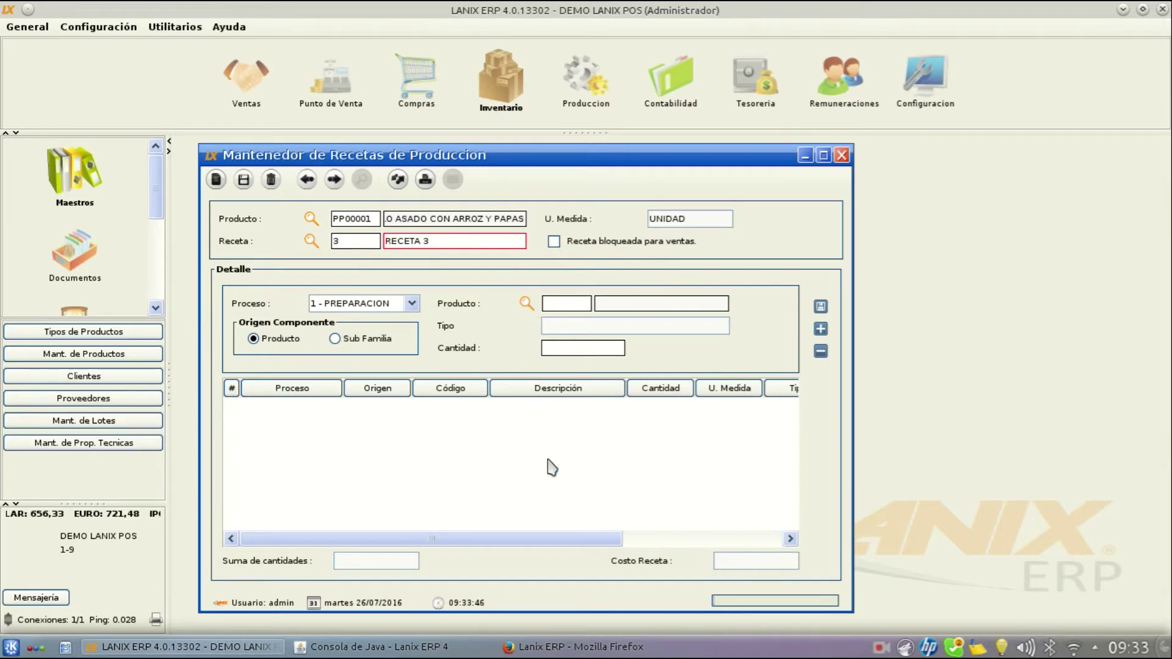
- Search for products with code "MP" and choose MP00001, POLLO ASADO, as a component of RECETA 3
{"action": "left_click", "coordinate": [525, 304]}
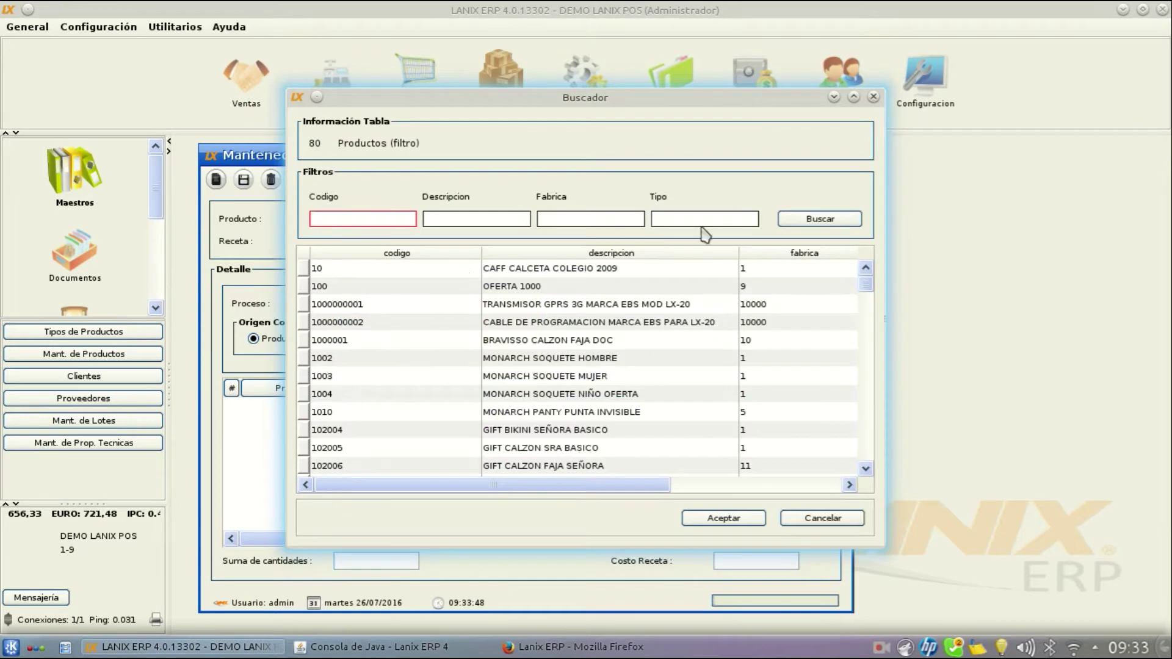
{"action": "type", "text": "MP"}
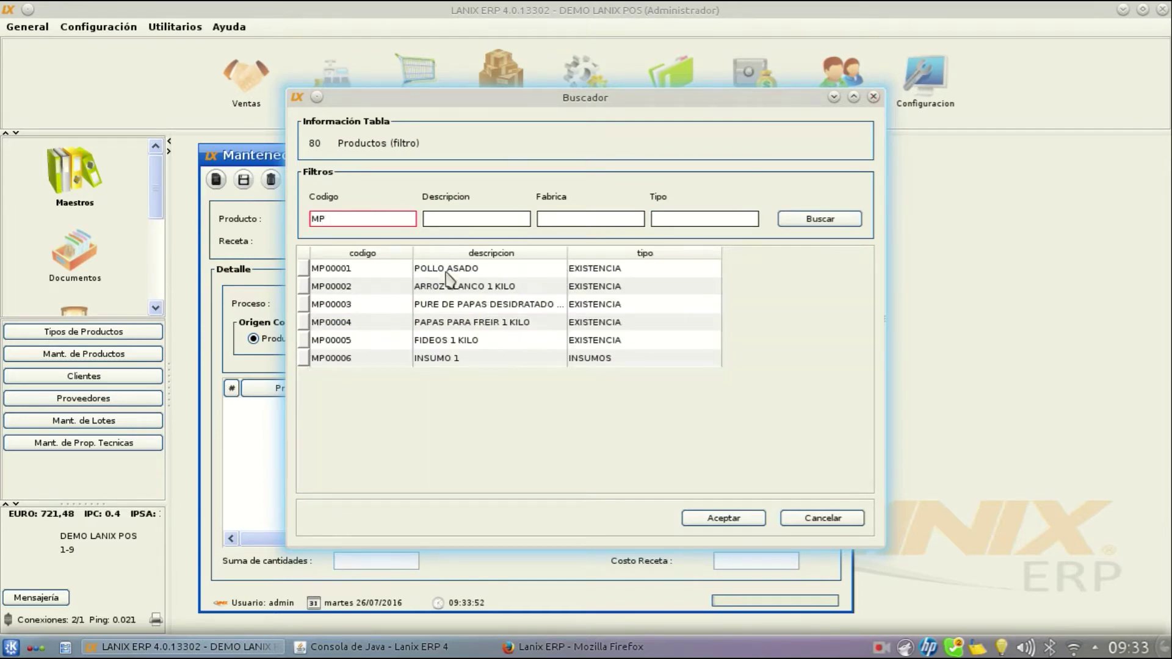
{"action": "left_click", "coordinate": [375, 274]}
{"action": "double_click", "coordinate": [375, 275]}
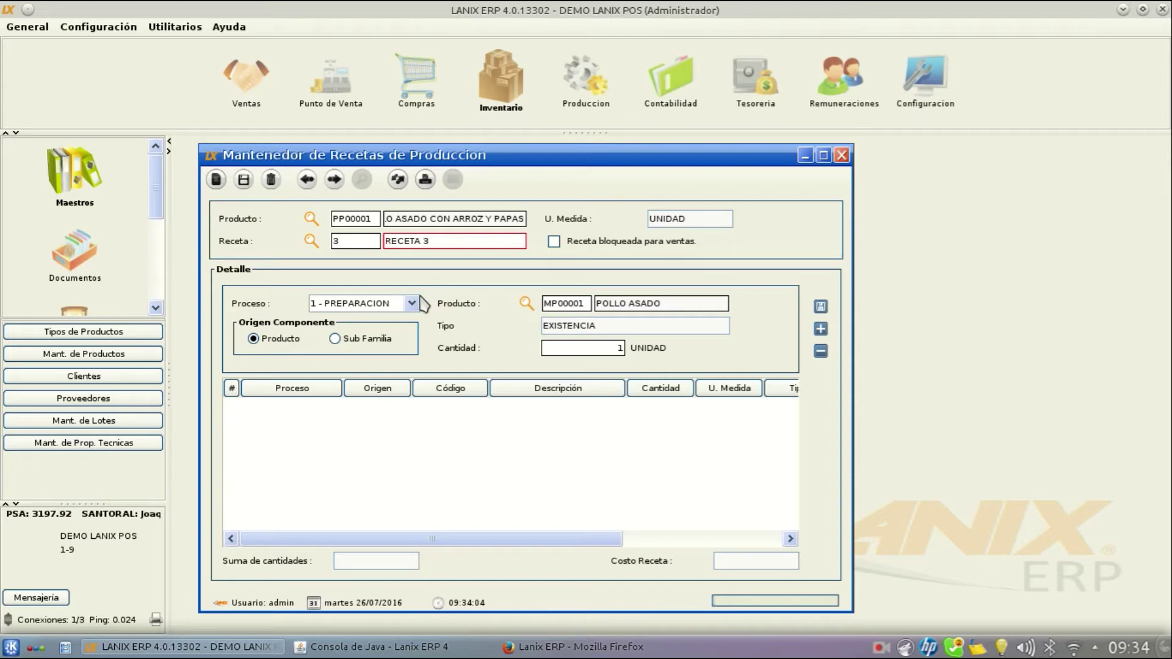
- Copy the components of the existing RECETA 2 of PP00001 into RECETA 3
{"action": "left_click", "coordinate": [397, 180]}
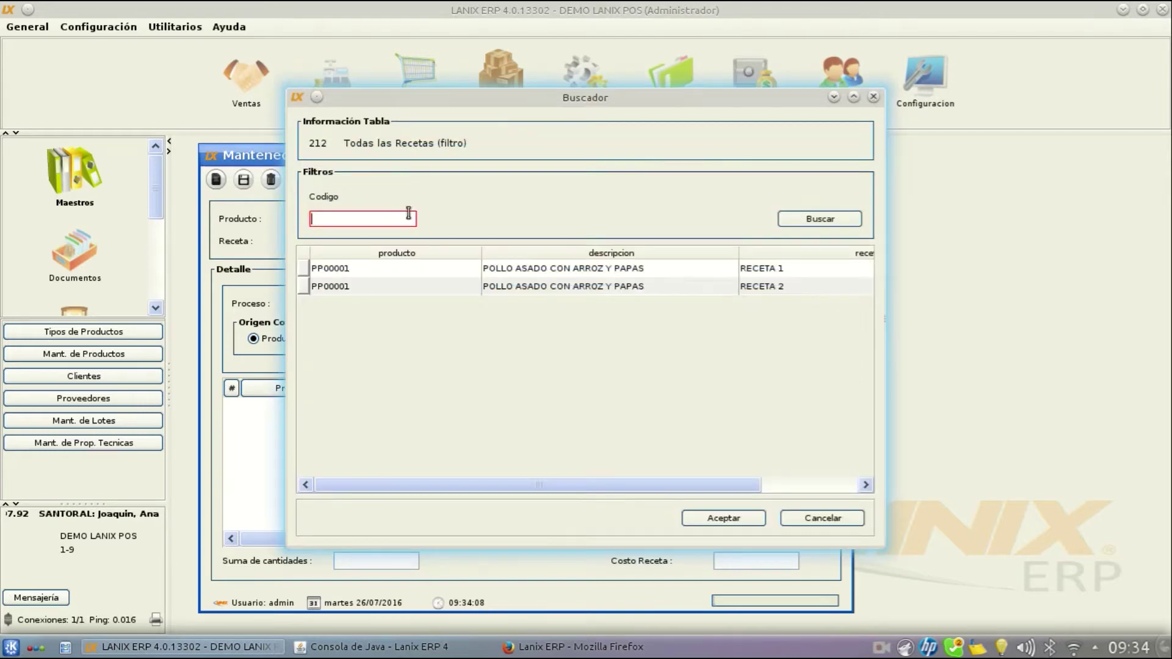
{"action": "left_click", "coordinate": [385, 271]}
{"action": "left_click", "coordinate": [354, 288]}
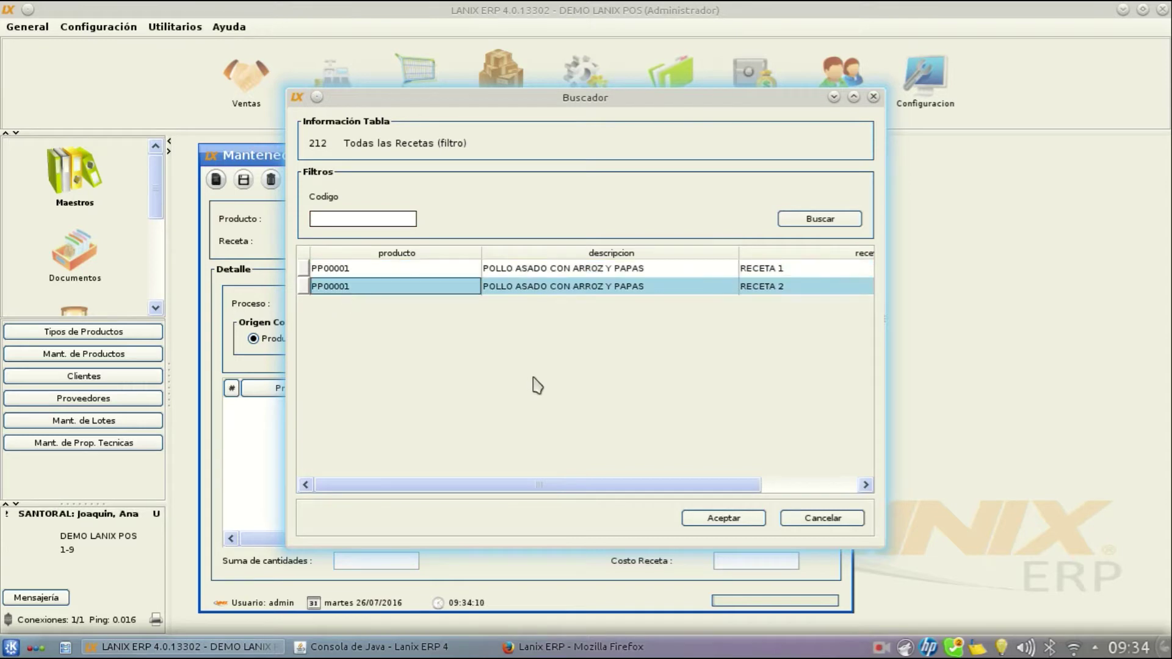
{"action": "left_click", "coordinate": [800, 284]}
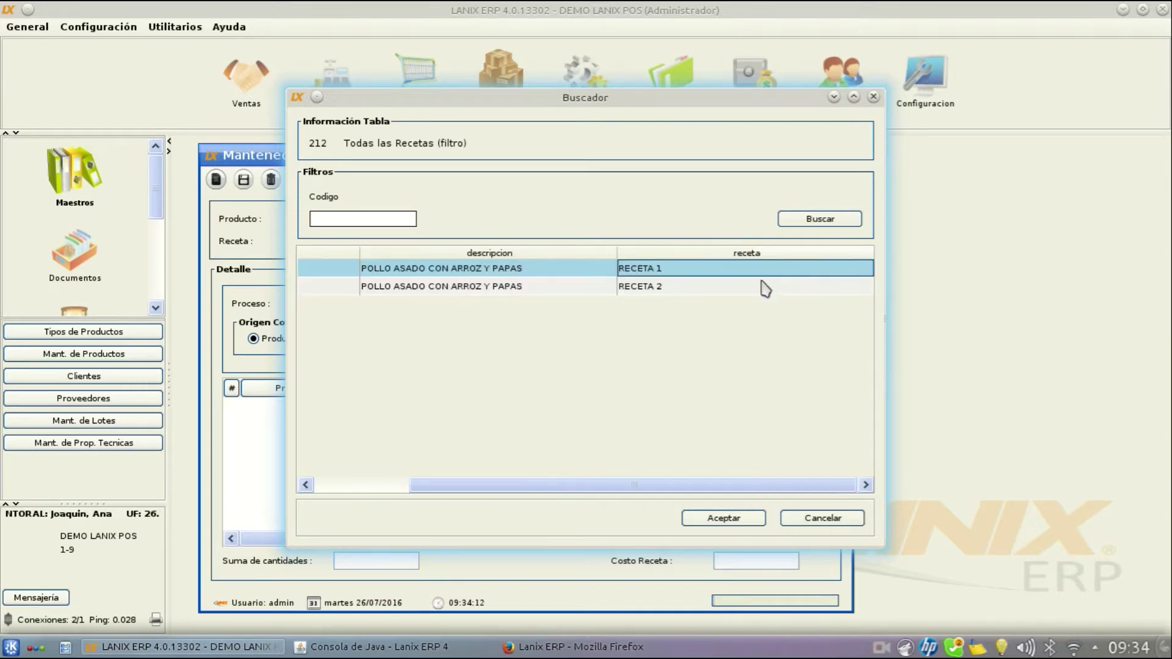
{"action": "left_click", "coordinate": [712, 519]}
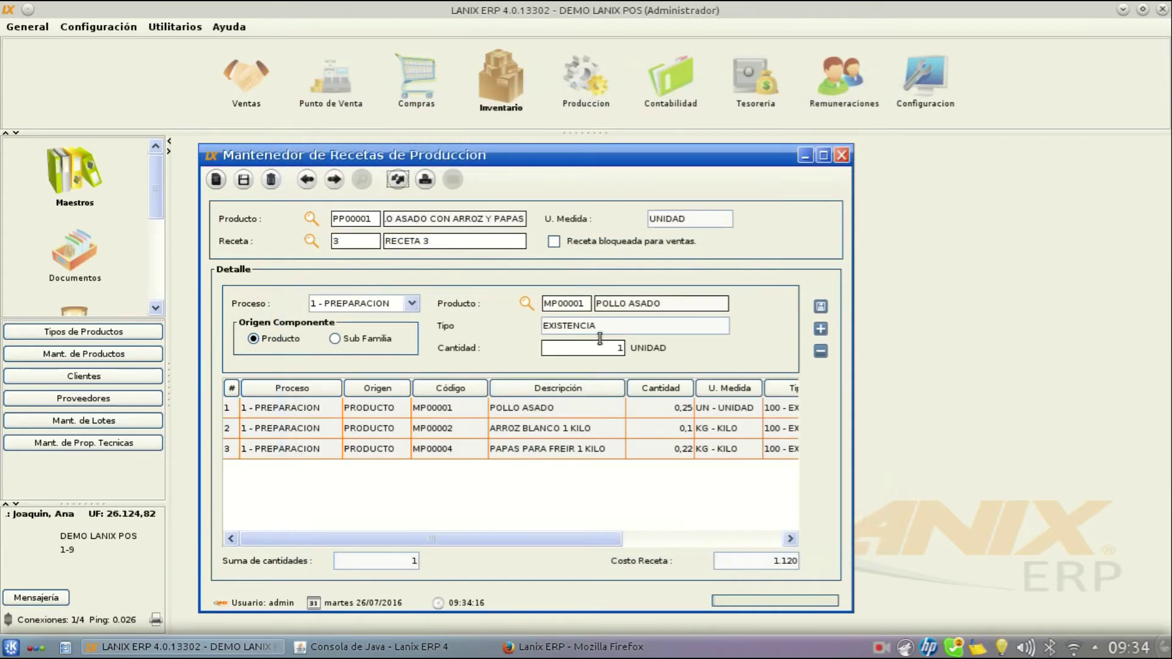
- Set the POLLO ASADO quantity in RECETA 3 to 0,35 and save that component line
{"action": "left_click", "coordinate": [547, 410]}
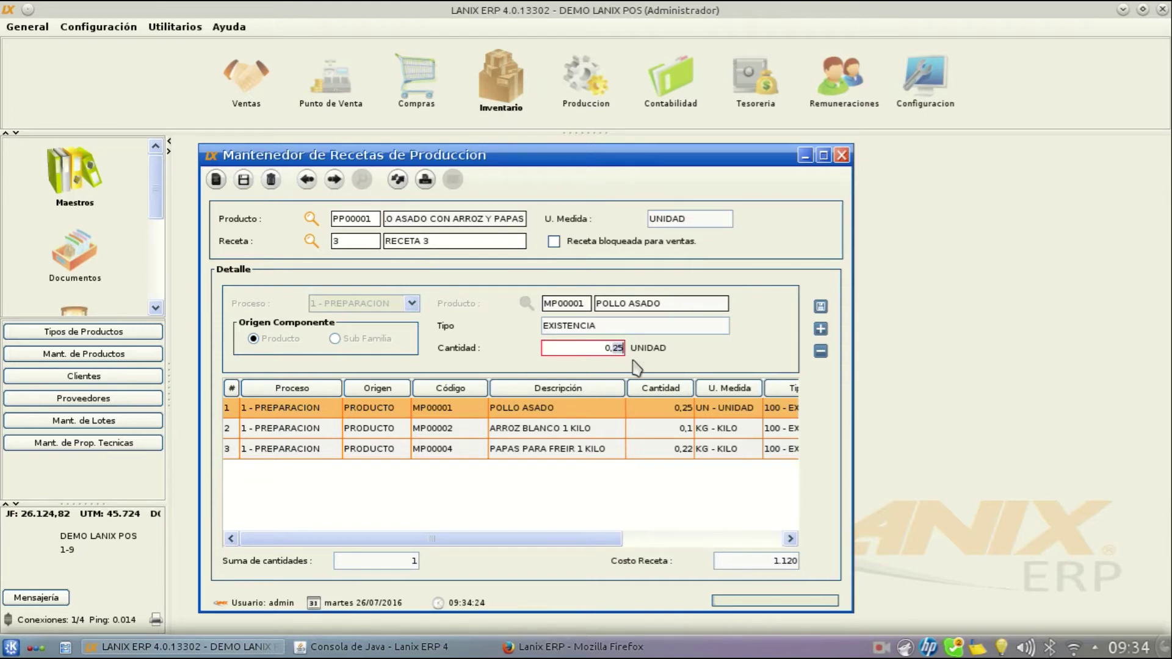
{"action": "type", "text": "35"}
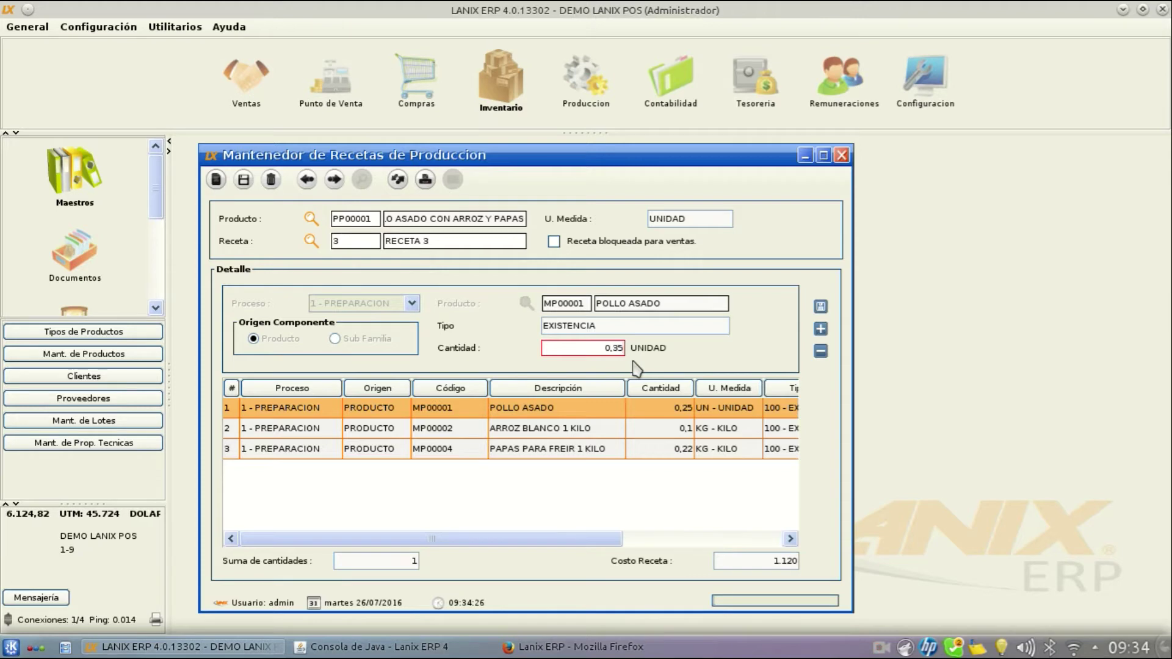
{"action": "left_click", "coordinate": [820, 306]}
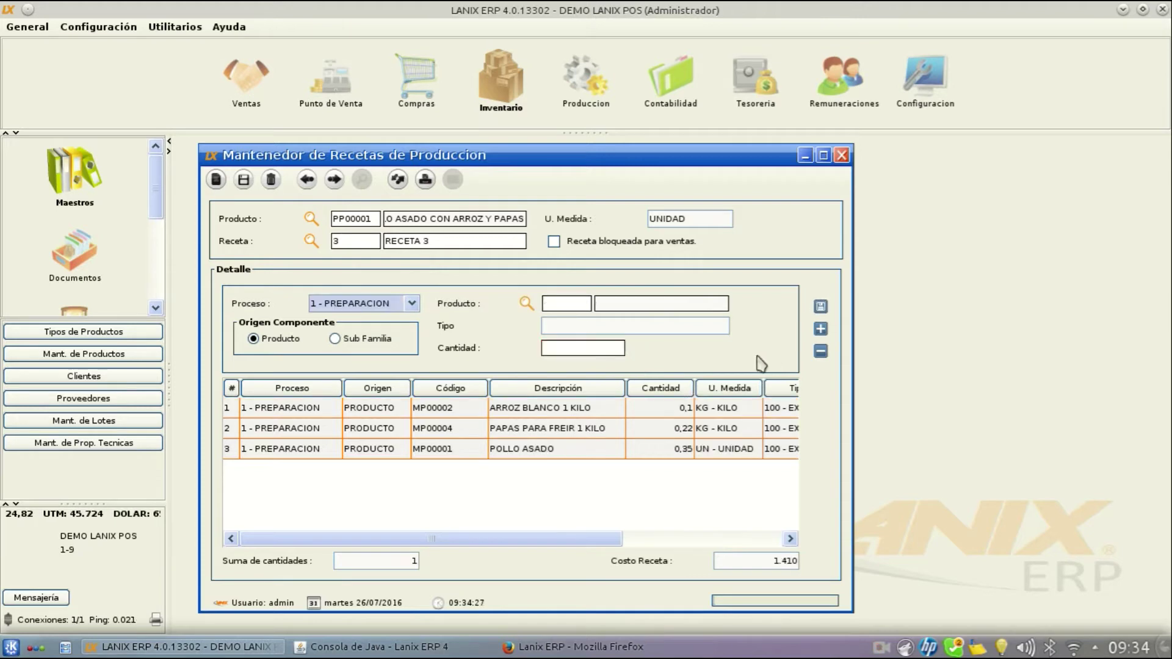
- Check the ARROZ BLANCO, PAPAS PARA FREIR and POLLO ASADO components and save RECETA 3
{"action": "left_click", "coordinate": [679, 408]}
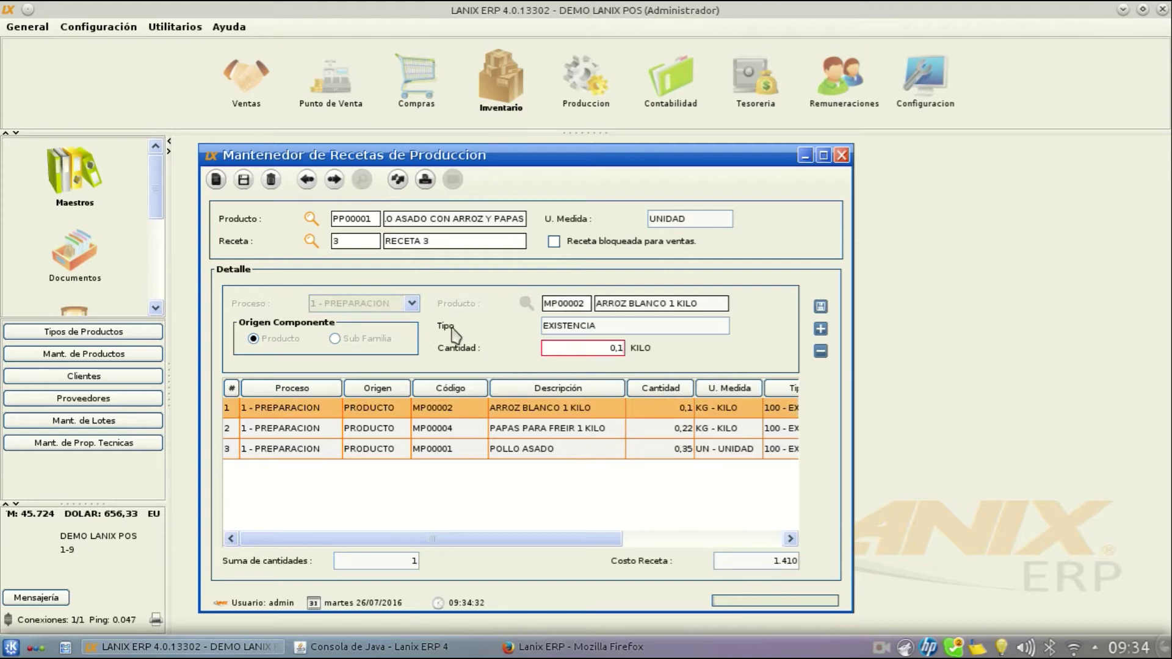
{"action": "left_click", "coordinate": [369, 432]}
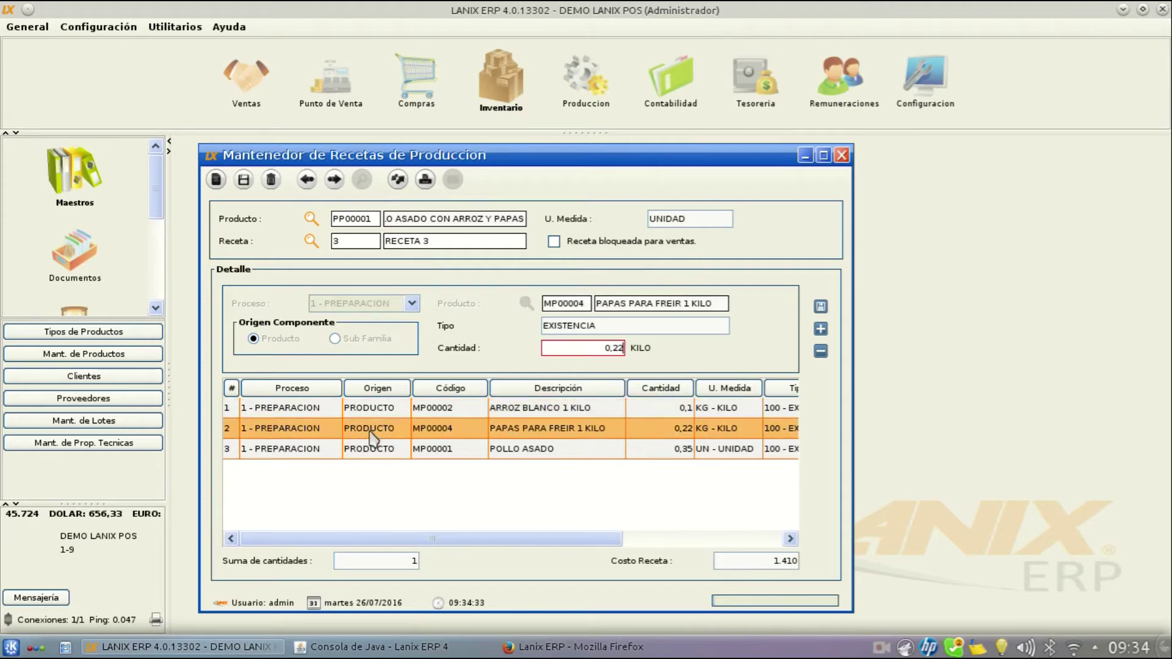
{"action": "left_click", "coordinate": [490, 451]}
{"action": "left_click", "coordinate": [244, 180]}
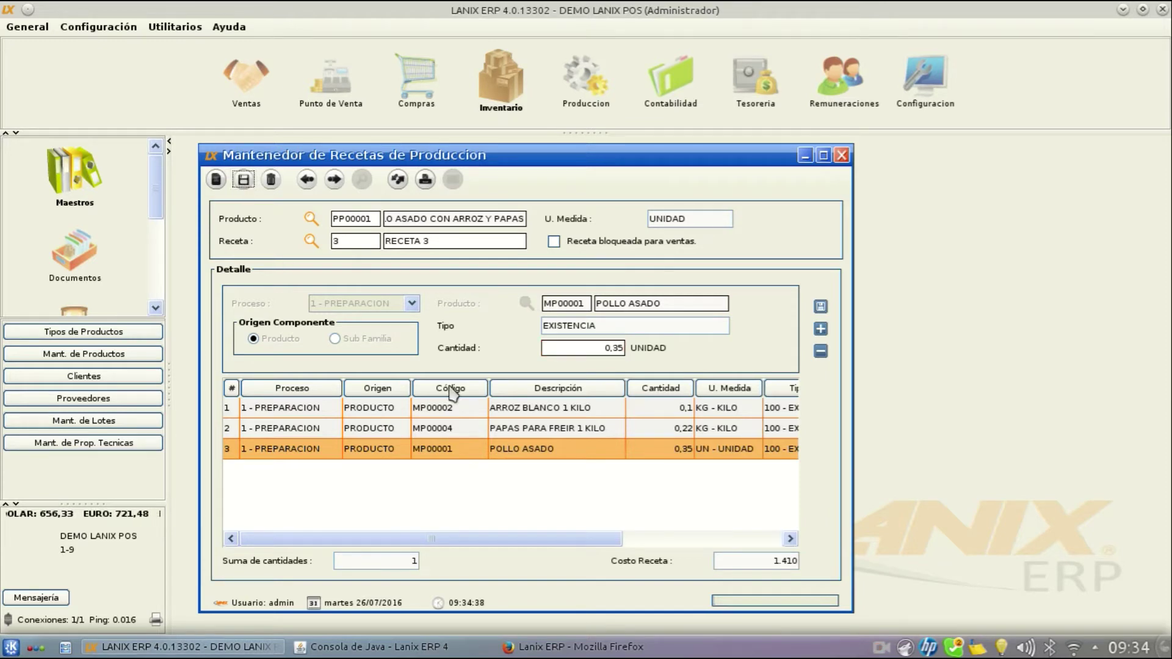
- Start a blank recipe, search for code "PP" and choose PP00003, POLLO 1/4 ASADO CON FIDEOS, as its product
{"action": "left_click", "coordinate": [217, 179]}
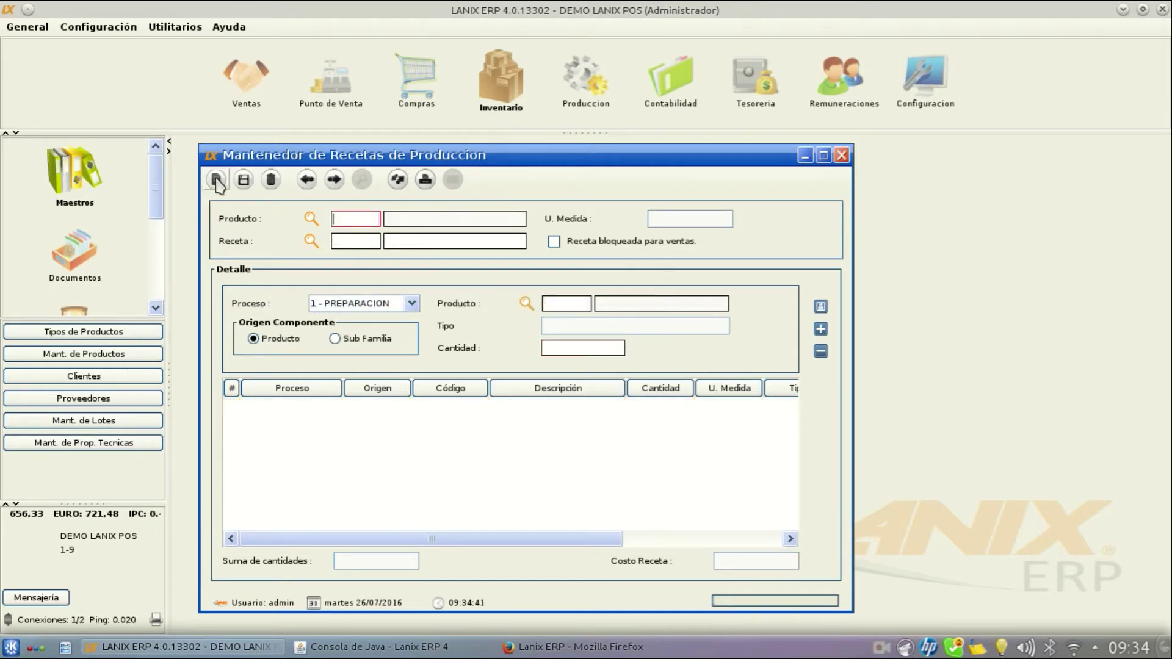
{"action": "left_click", "coordinate": [311, 218]}
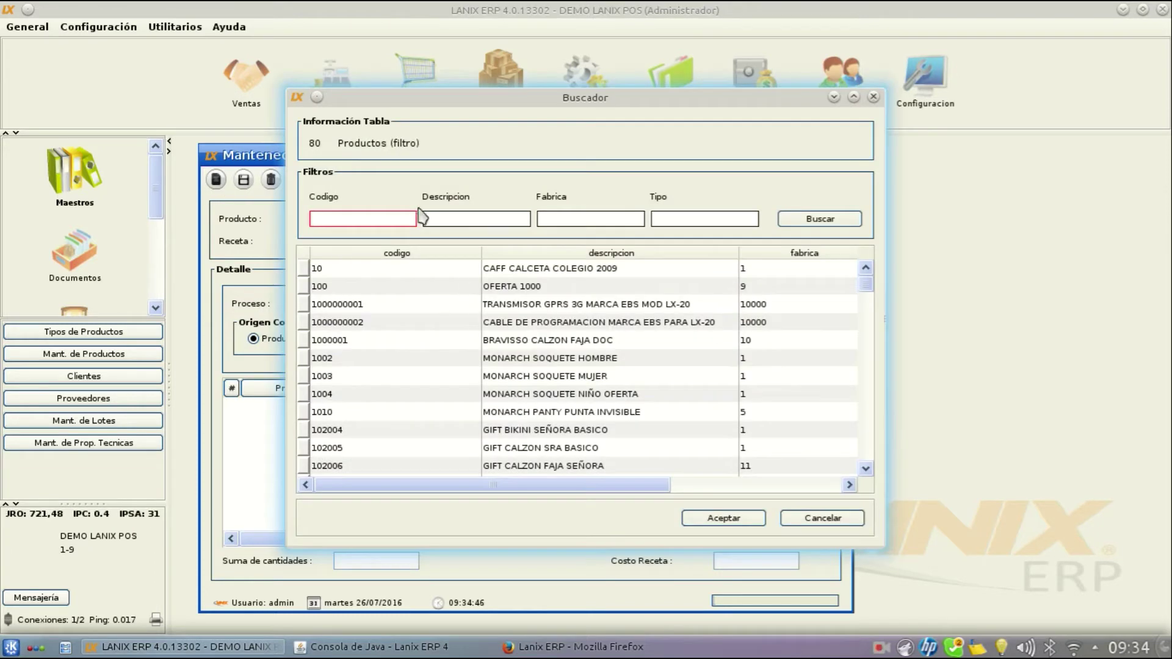
{"action": "type", "text": "PP"}
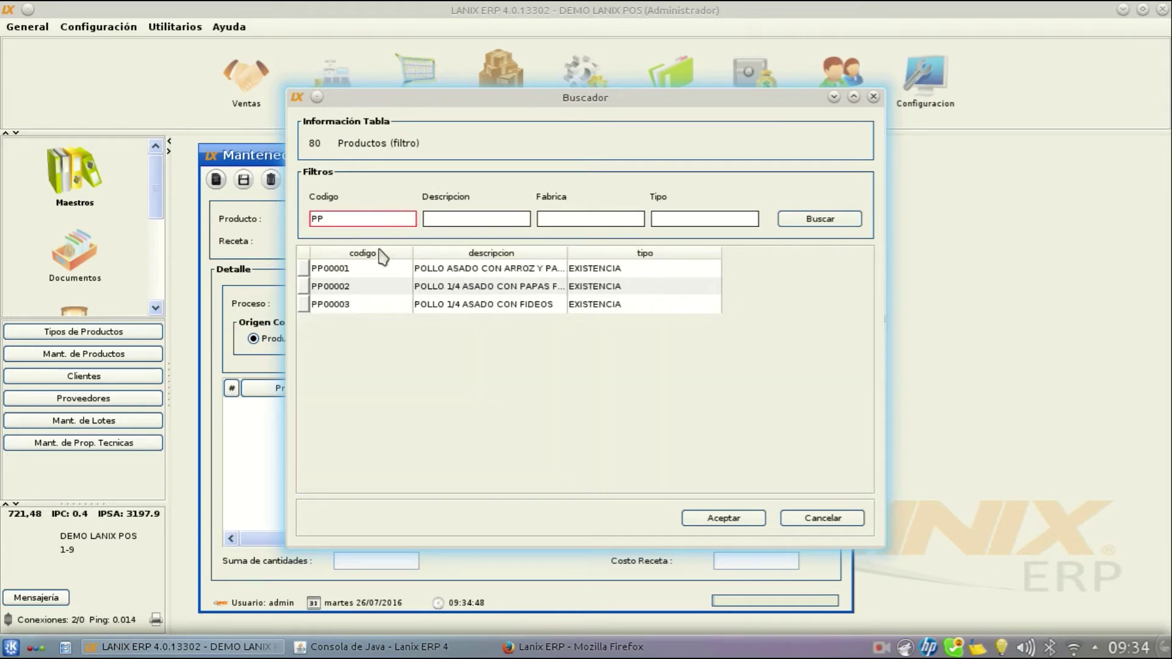
{"action": "left_click", "coordinate": [365, 287]}
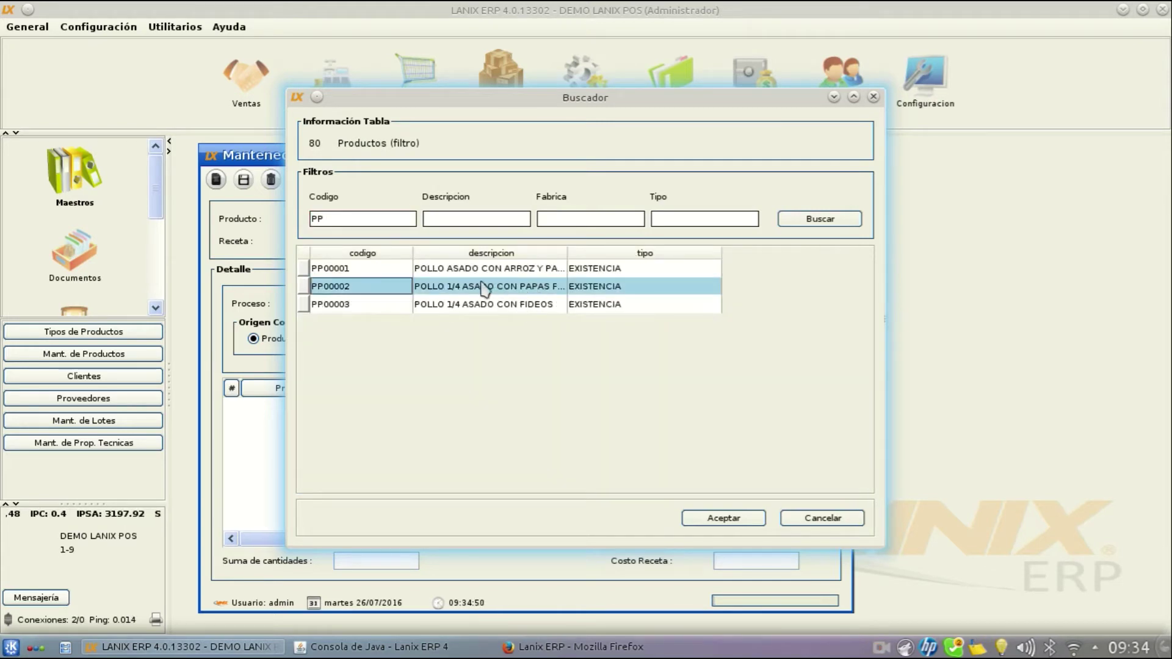
{"action": "left_click", "coordinate": [428, 304]}
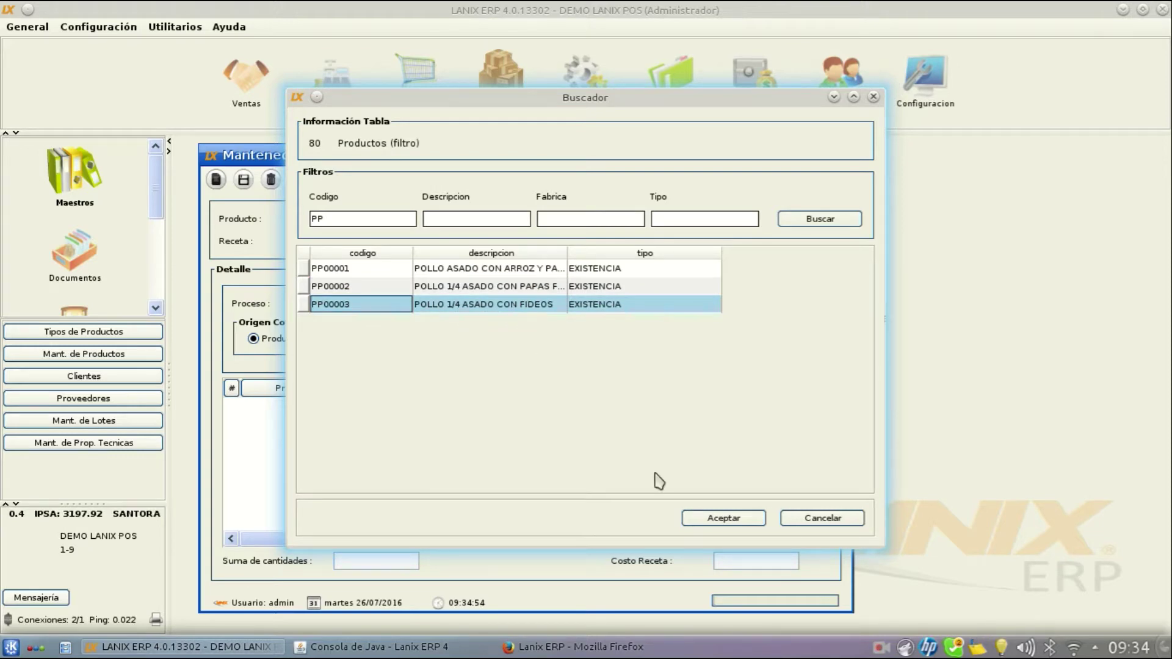
{"action": "left_click", "coordinate": [719, 520]}
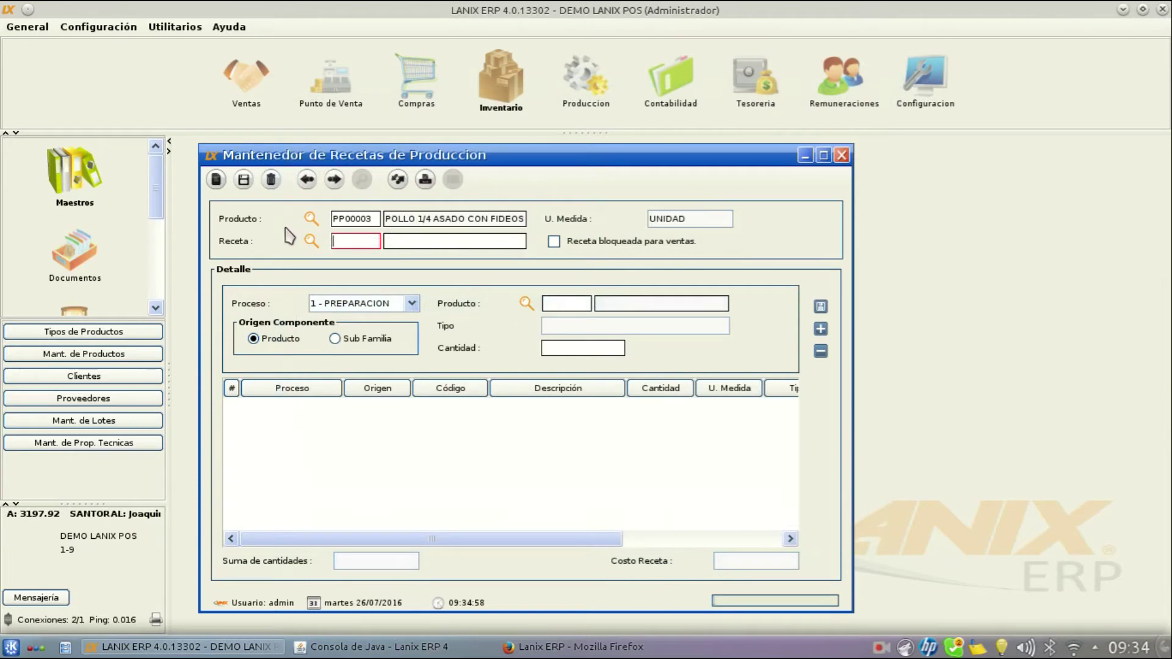
- Give the PP00003 recipe number 1 and the description "RECETA 1 P C/ FIDEOS"
{"action": "type", "text": "1"}
{"action": "key", "text": "Tab"}
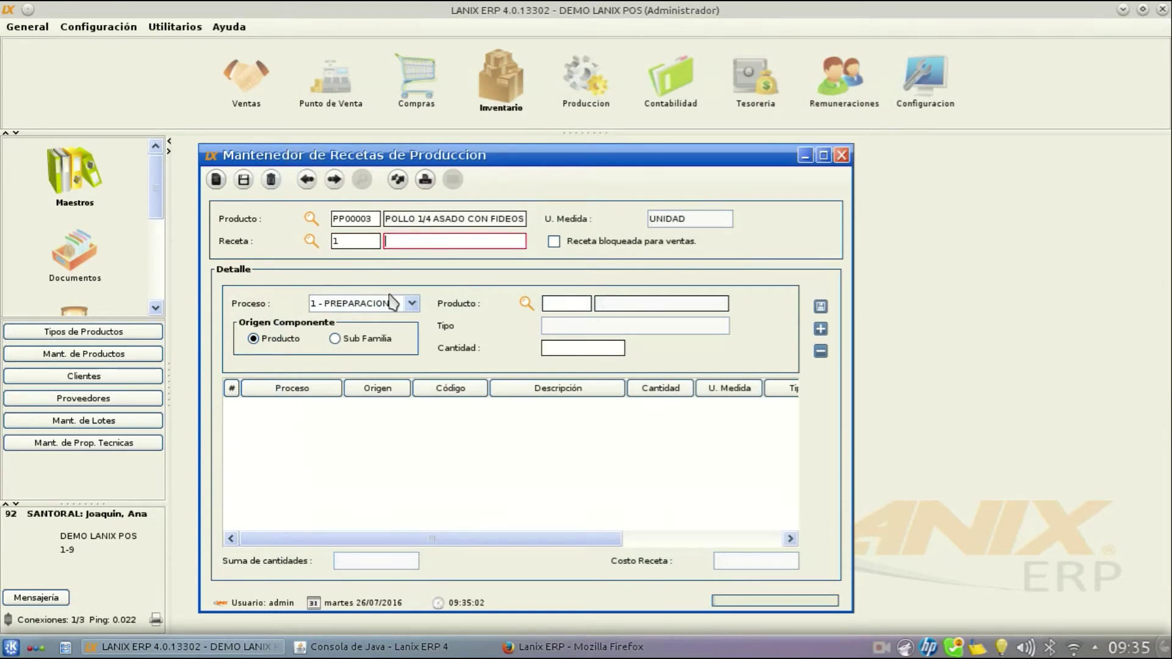
{"action": "type", "text": "RECETA"}
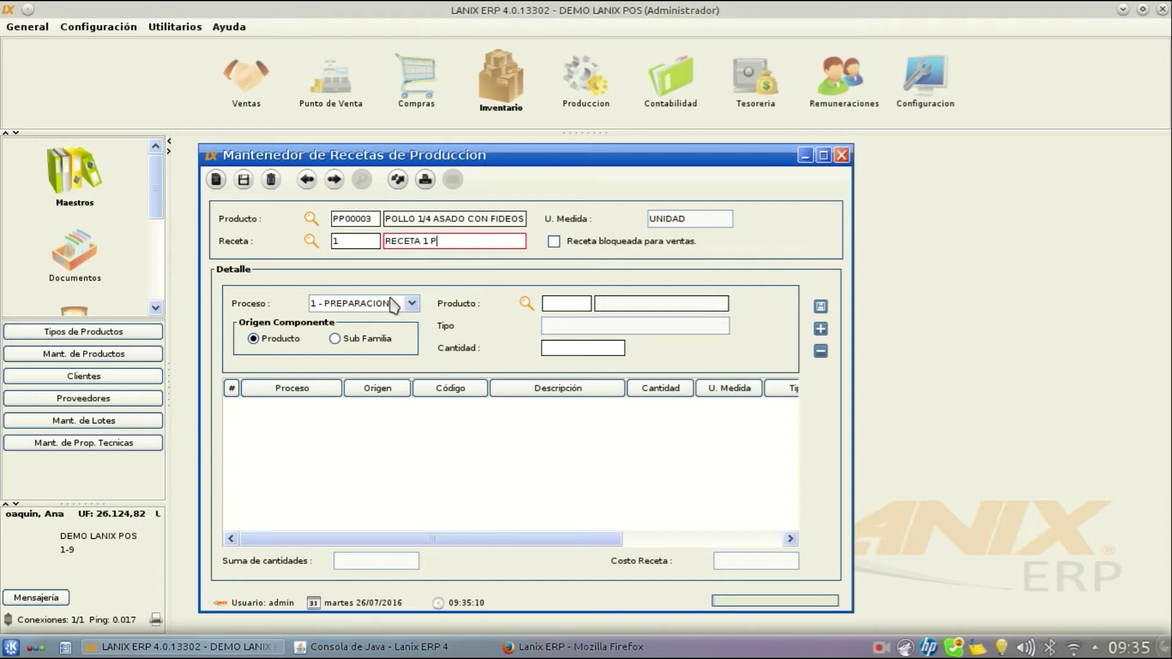
{"action": "type", "text": "1 P C7"}
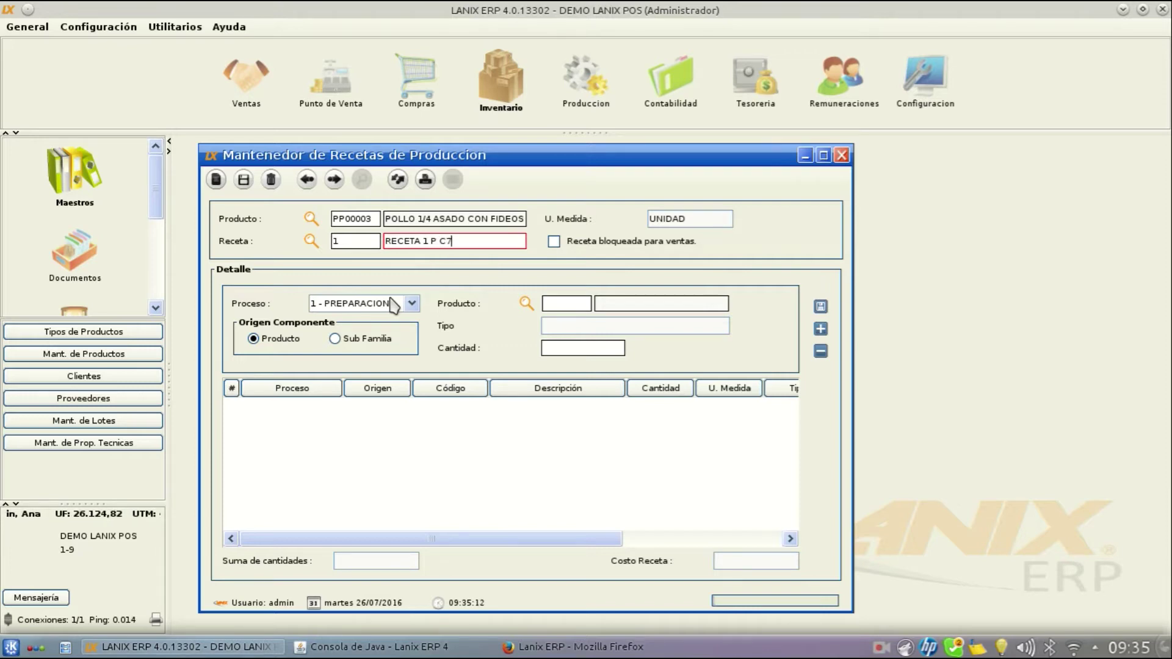
{"action": "type", "text": "/ FIDEOS"}
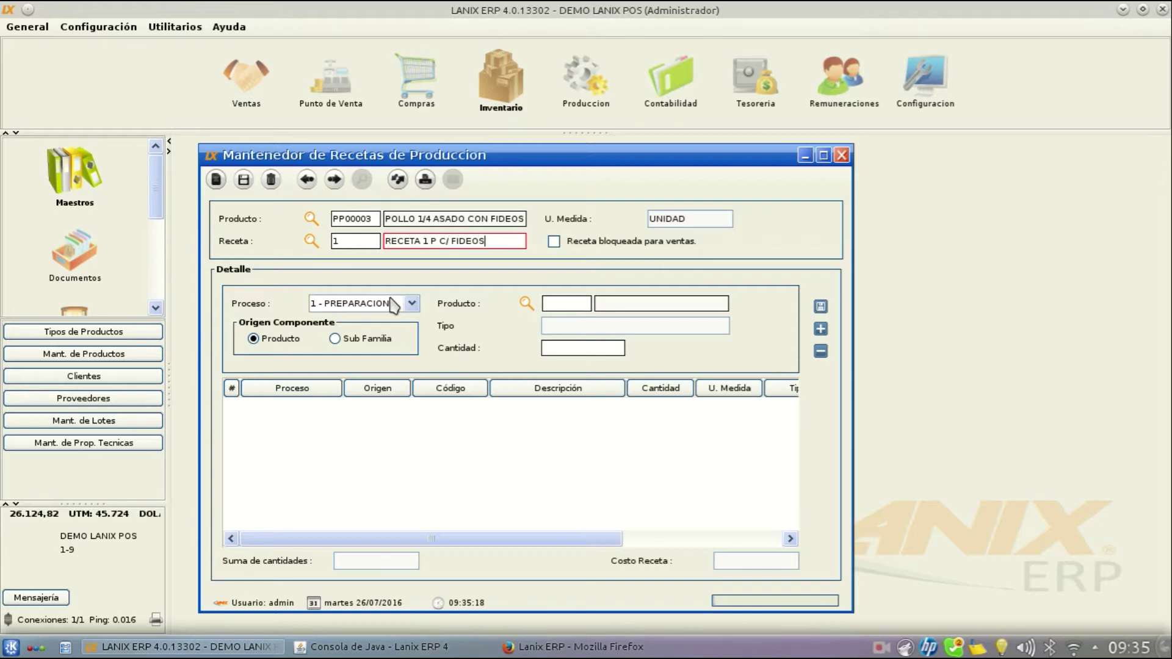
- Search for code "MP" and add MP00001, POLLO ASADO, to the PP00003 recipe with quantity 0,25
{"action": "left_click", "coordinate": [526, 304]}
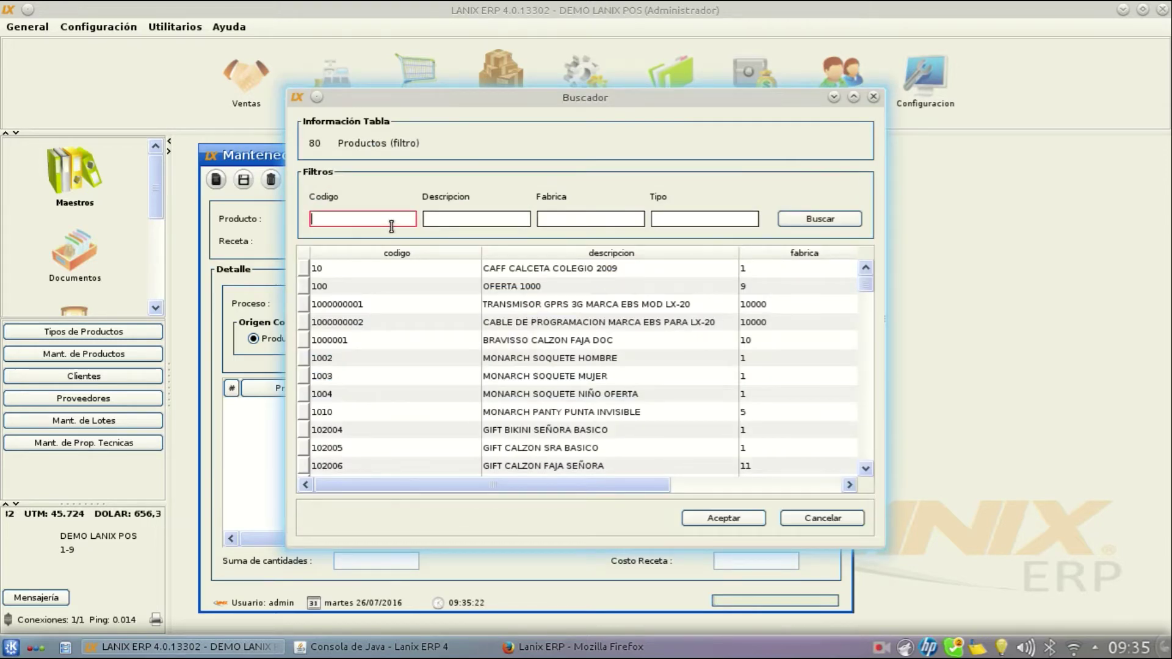
{"action": "type", "text": "MP"}
{"action": "key", "text": "Return"}
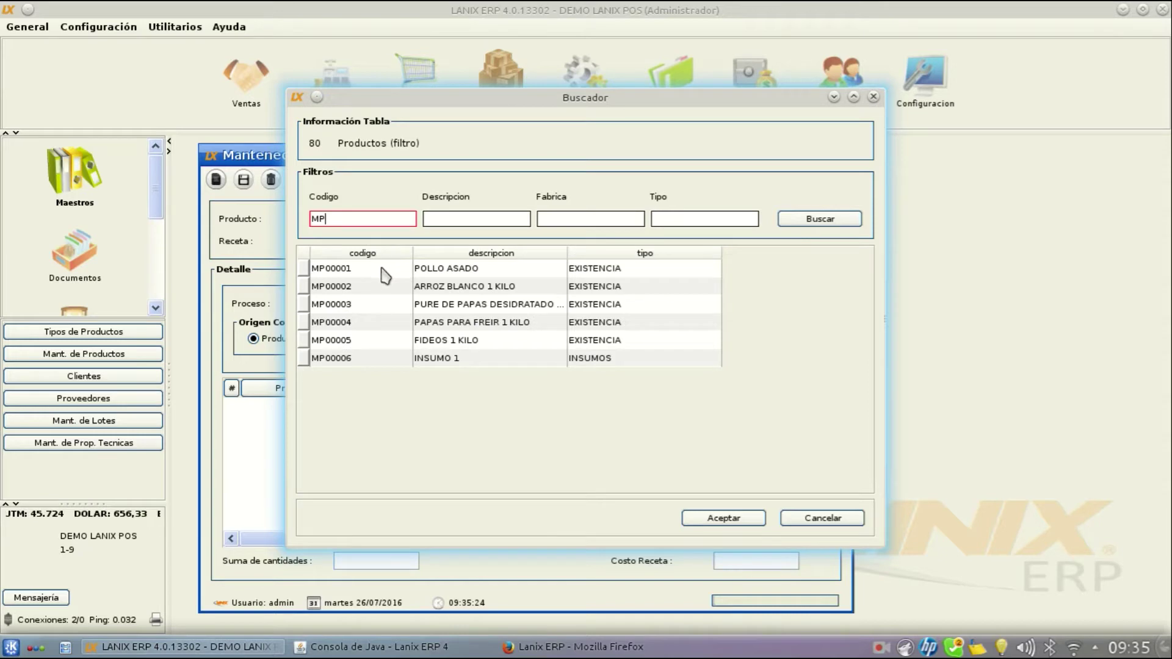
{"action": "double_click", "coordinate": [423, 273]}
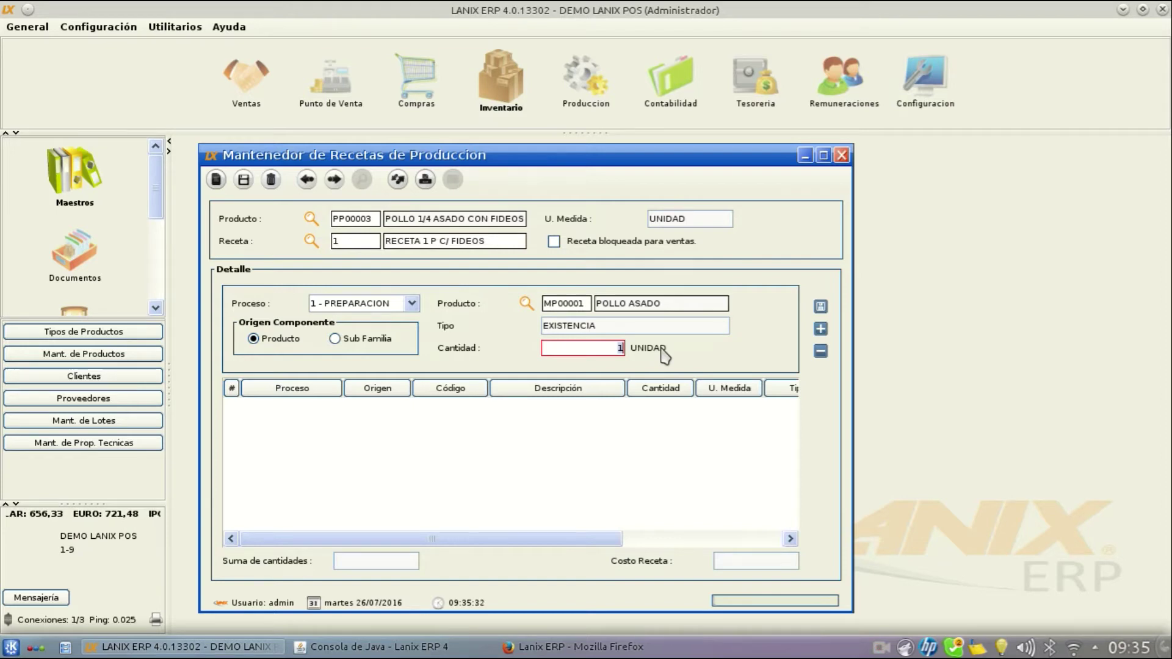
{"action": "key", "text": "BackSpace"}
{"action": "type", "text": "0"}
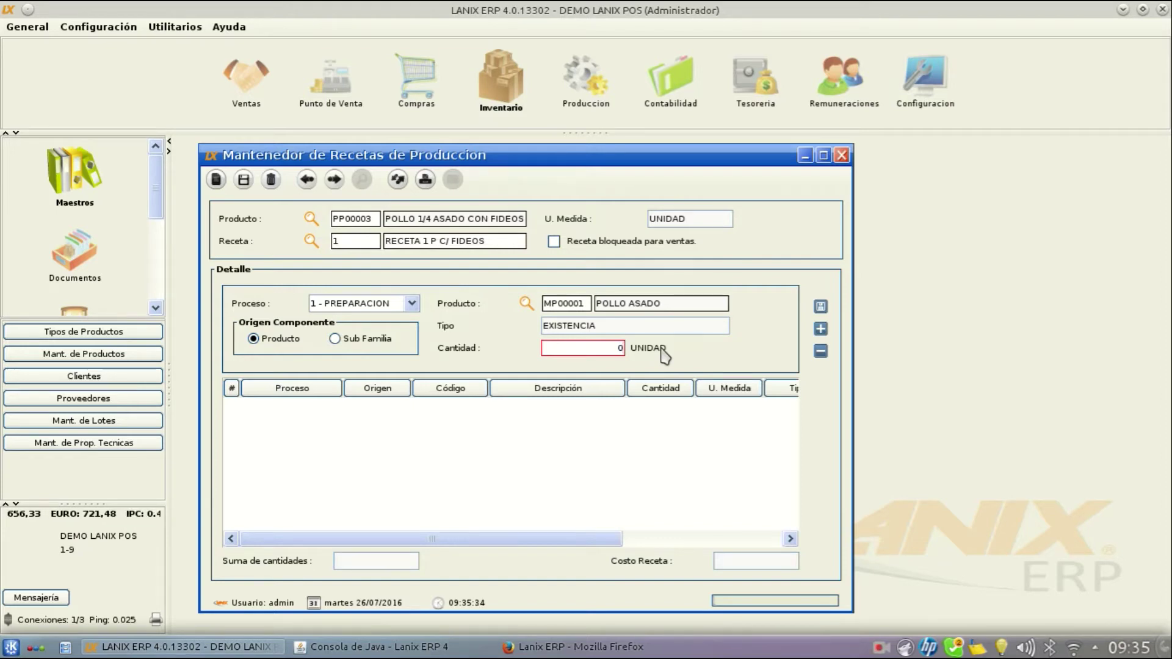
{"action": "type", "text": ",250"}
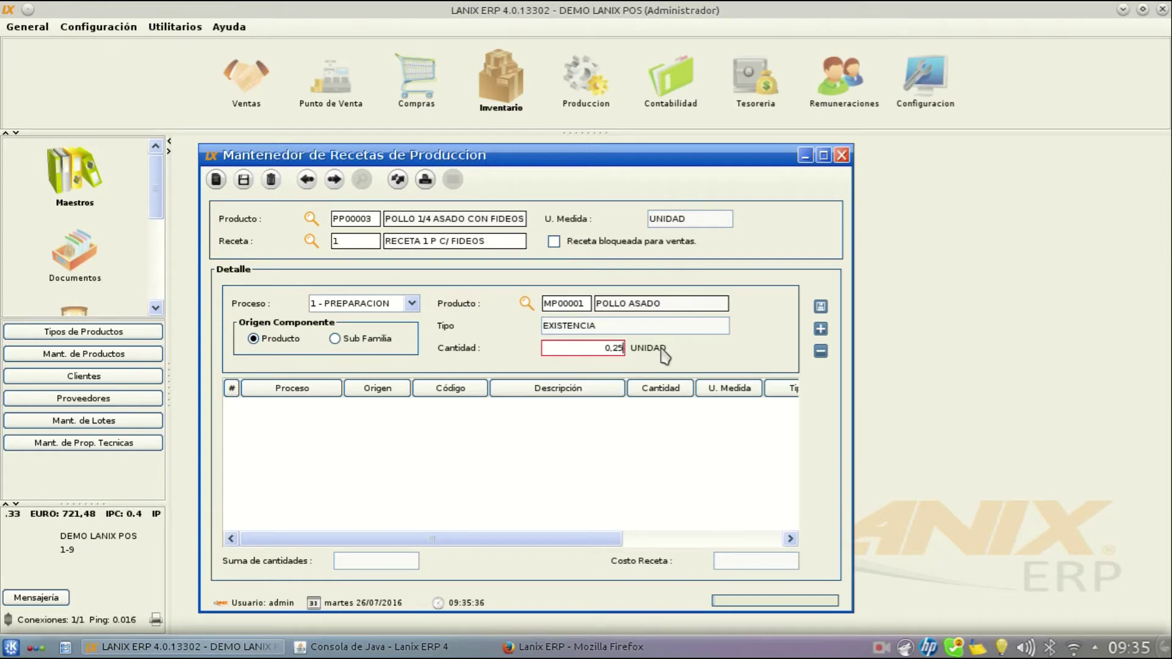
{"action": "left_click", "coordinate": [820, 305]}
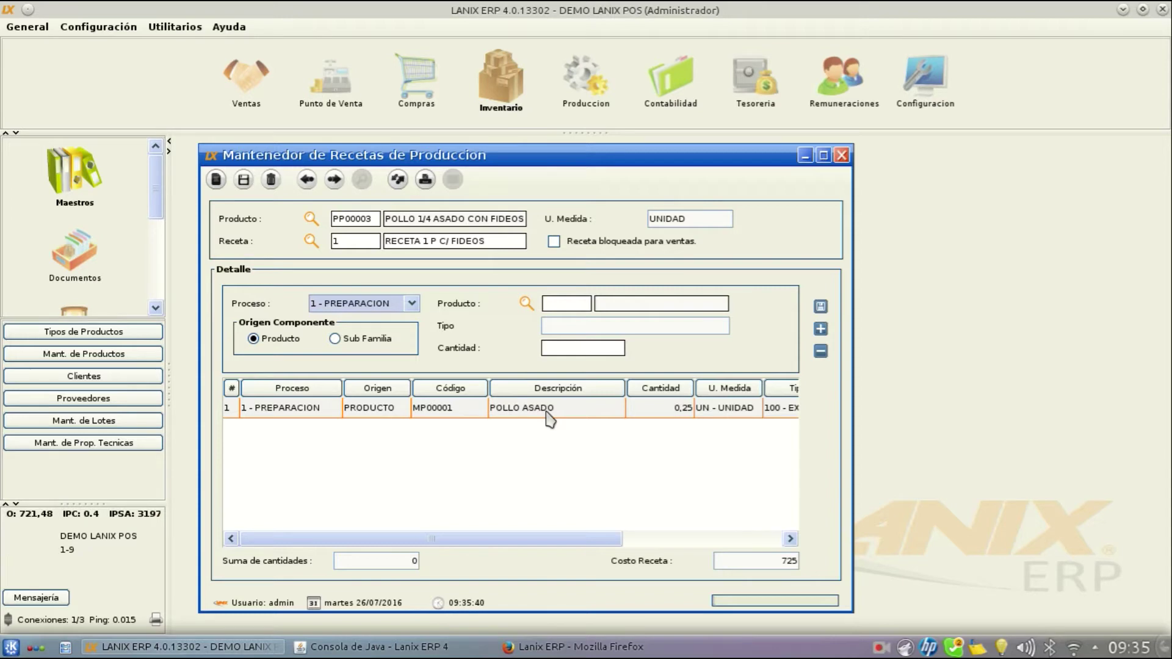
- Search for code "MP", add MP00005, FIDEOS 1 KILO, to the PP00003 recipe with quantity 0,300 and save the recipe
{"action": "left_click", "coordinate": [525, 303]}
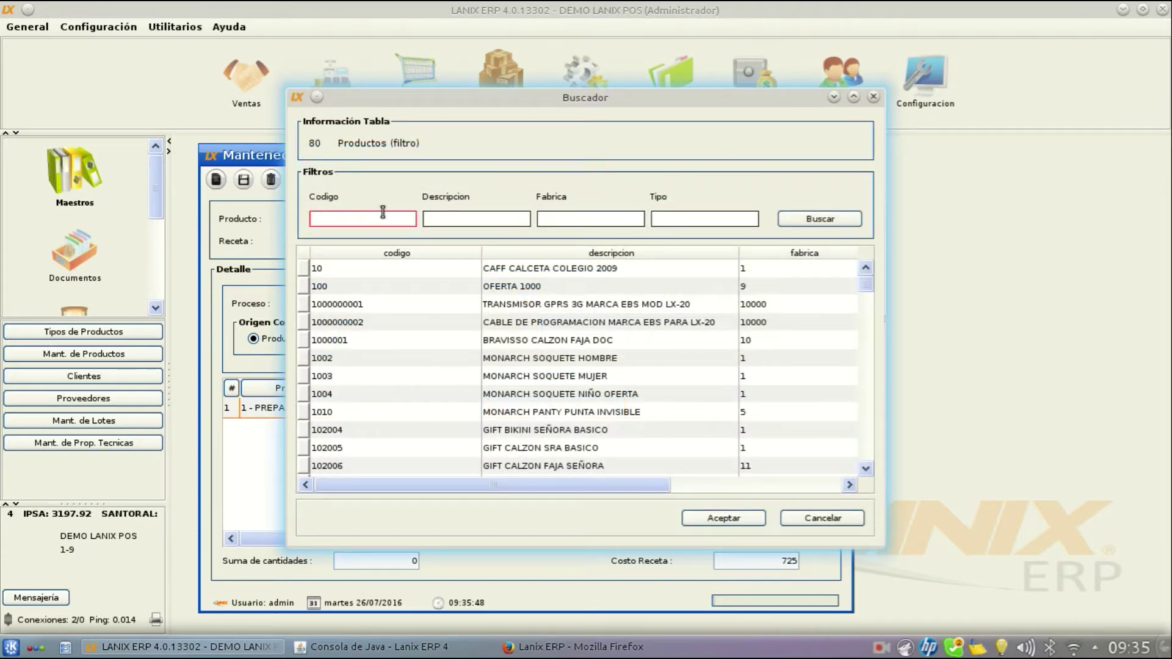
{"action": "type", "text": "P"}
{"action": "type", "text": "M"}
{"action": "key", "text": "Return"}
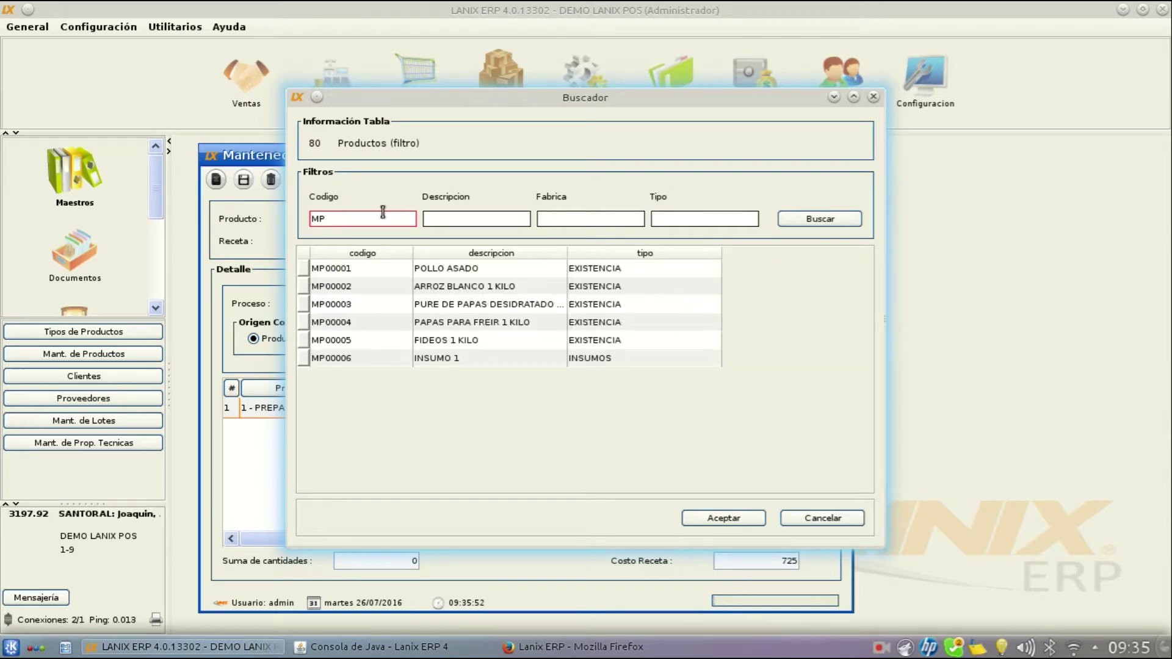
{"action": "left_click", "coordinate": [437, 343]}
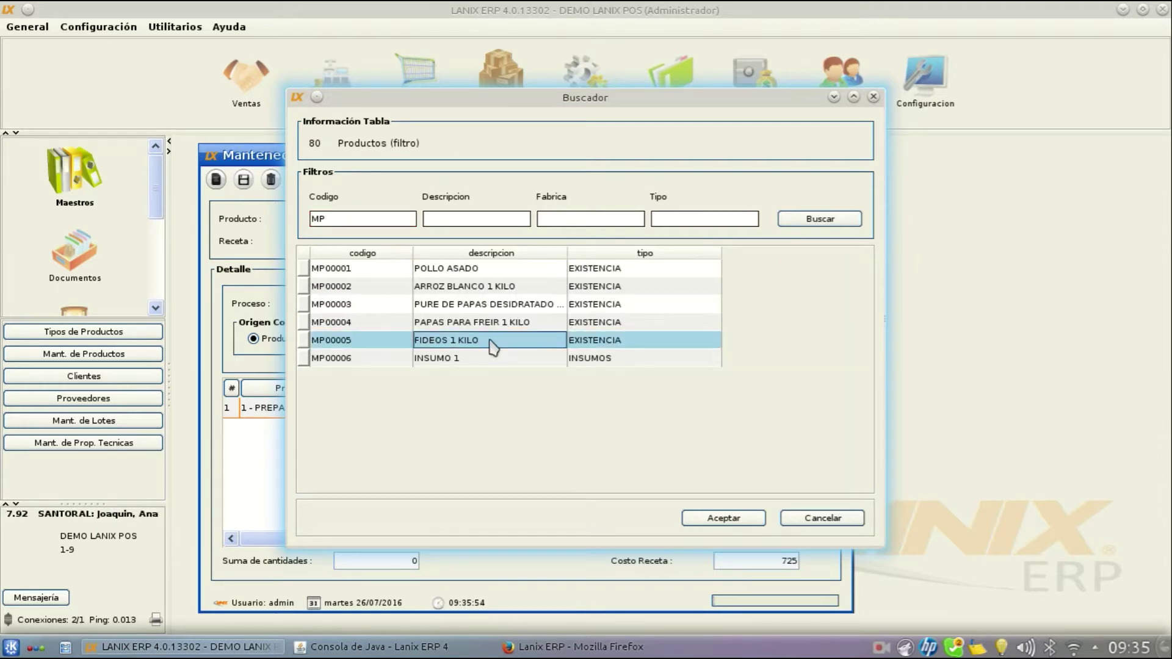
{"action": "left_click", "coordinate": [723, 518]}
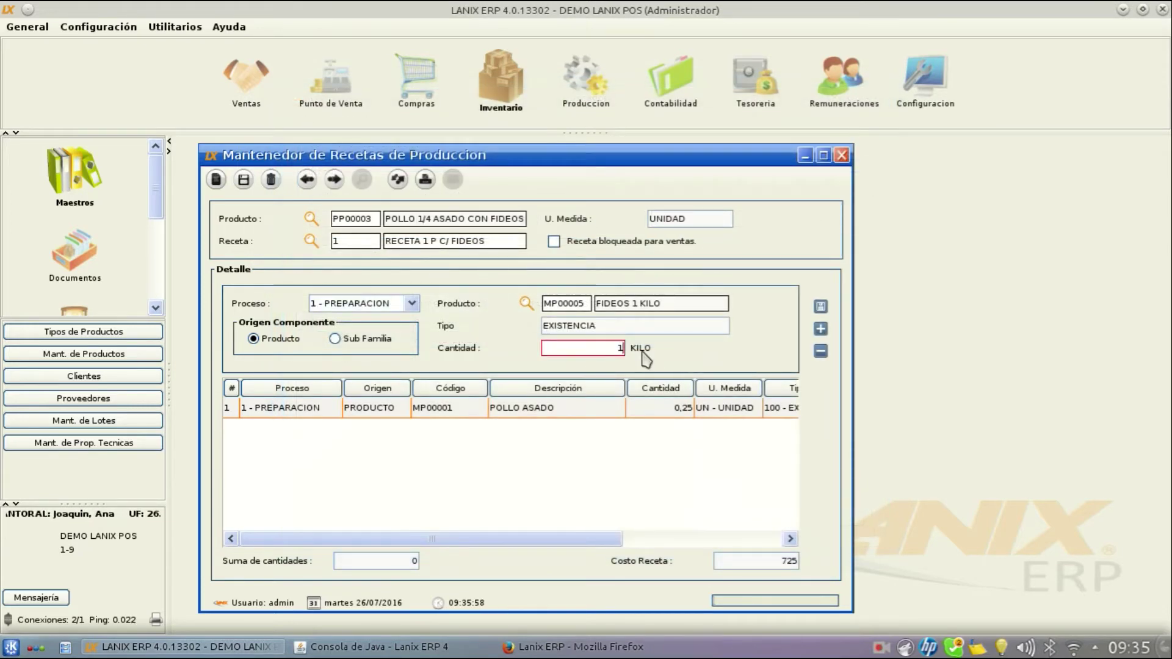
{"action": "key", "text": "BackSpace"}
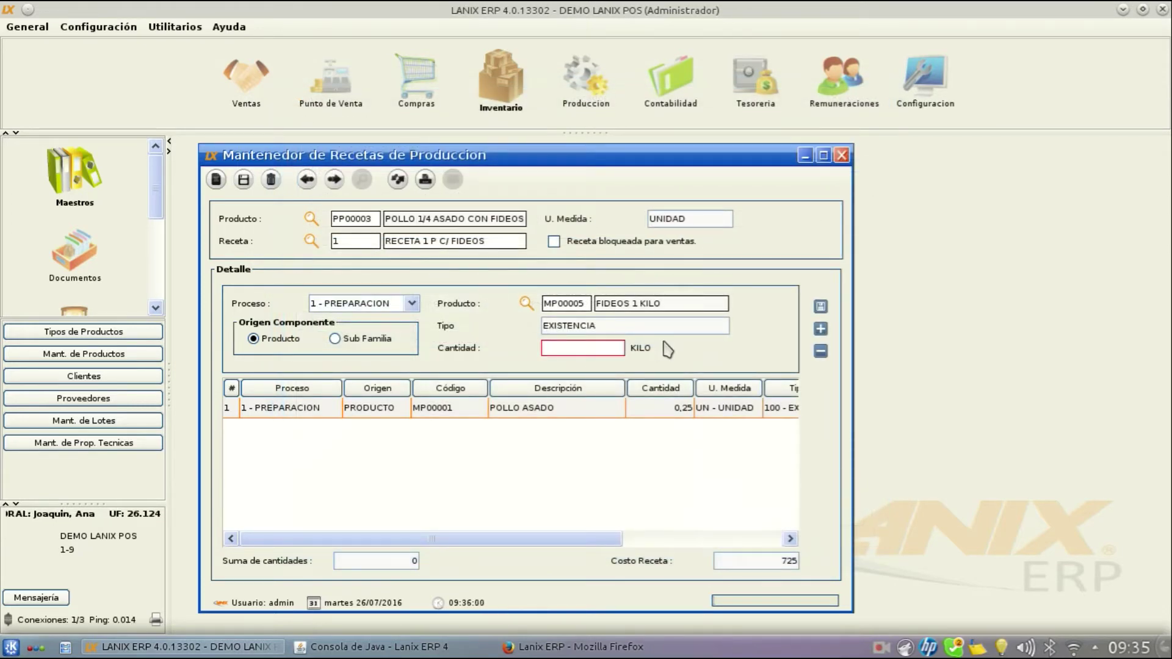
{"action": "type", "text": "0,"}
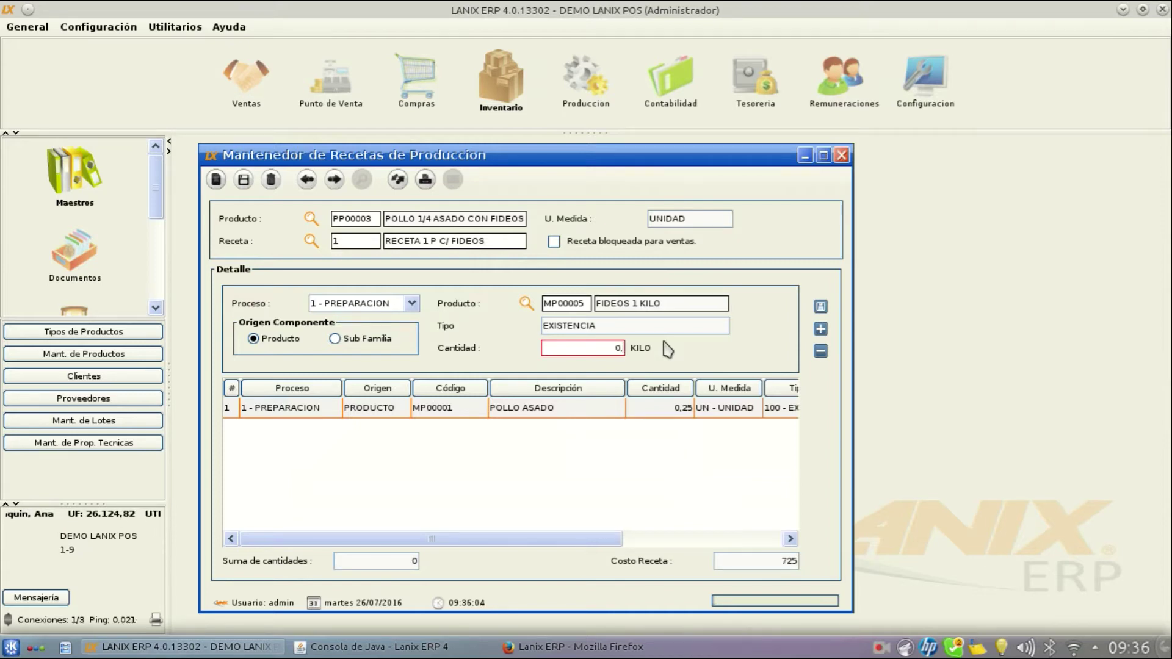
{"action": "type", "text": "300"}
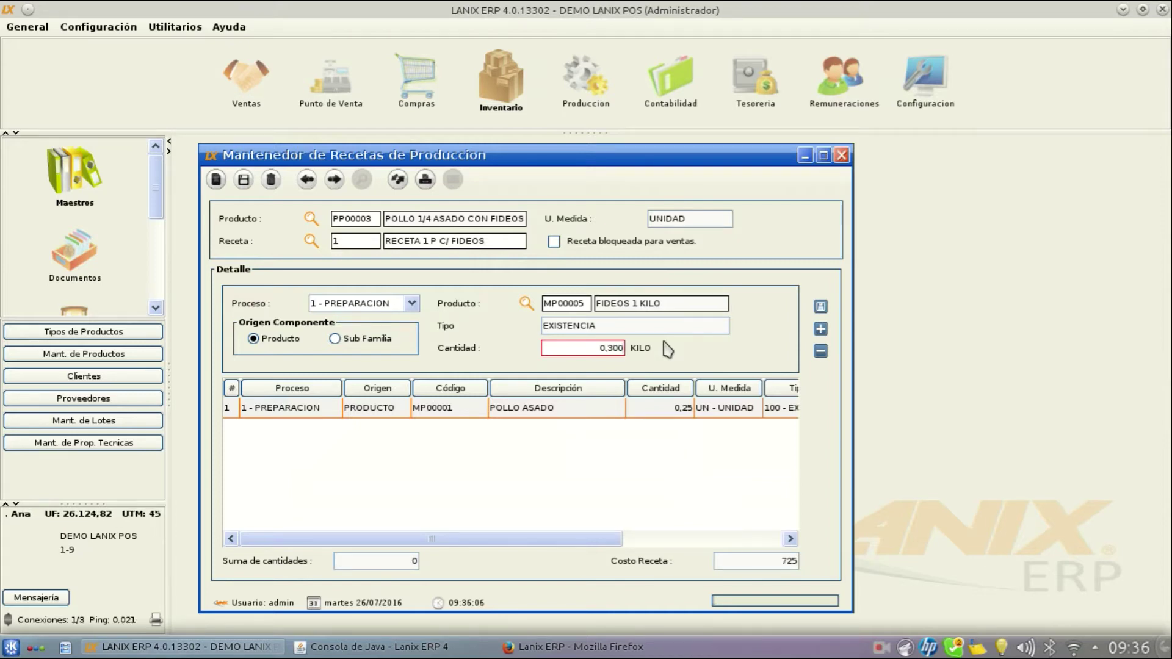
{"action": "left_click", "coordinate": [819, 306]}
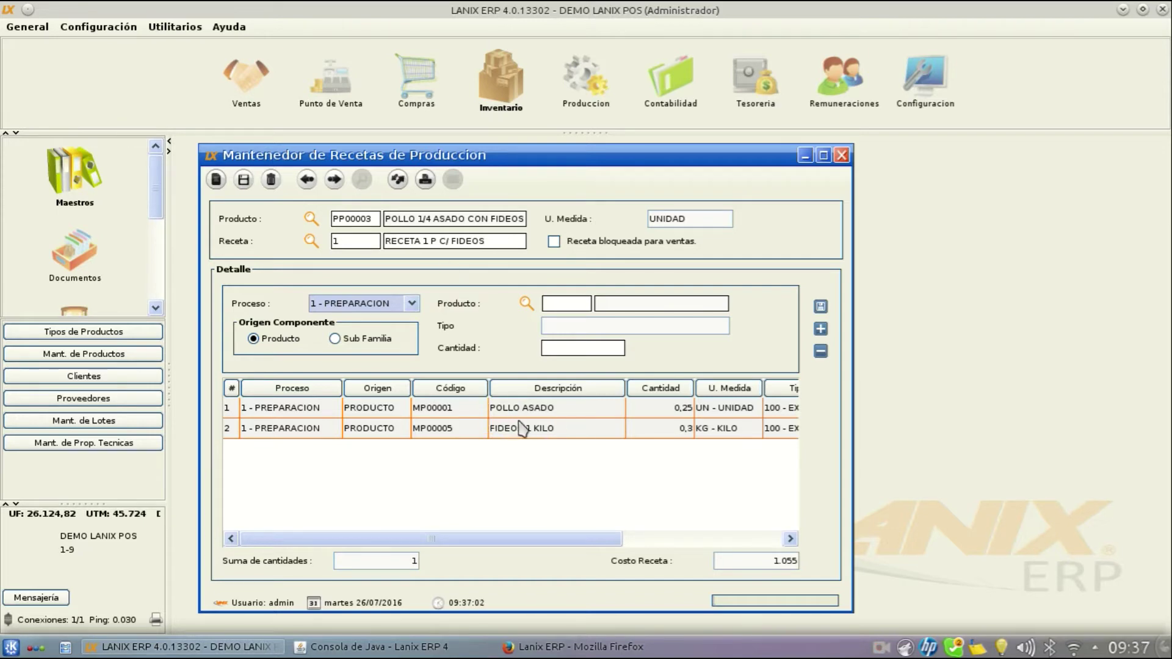
{"action": "left_click", "coordinate": [243, 179]}
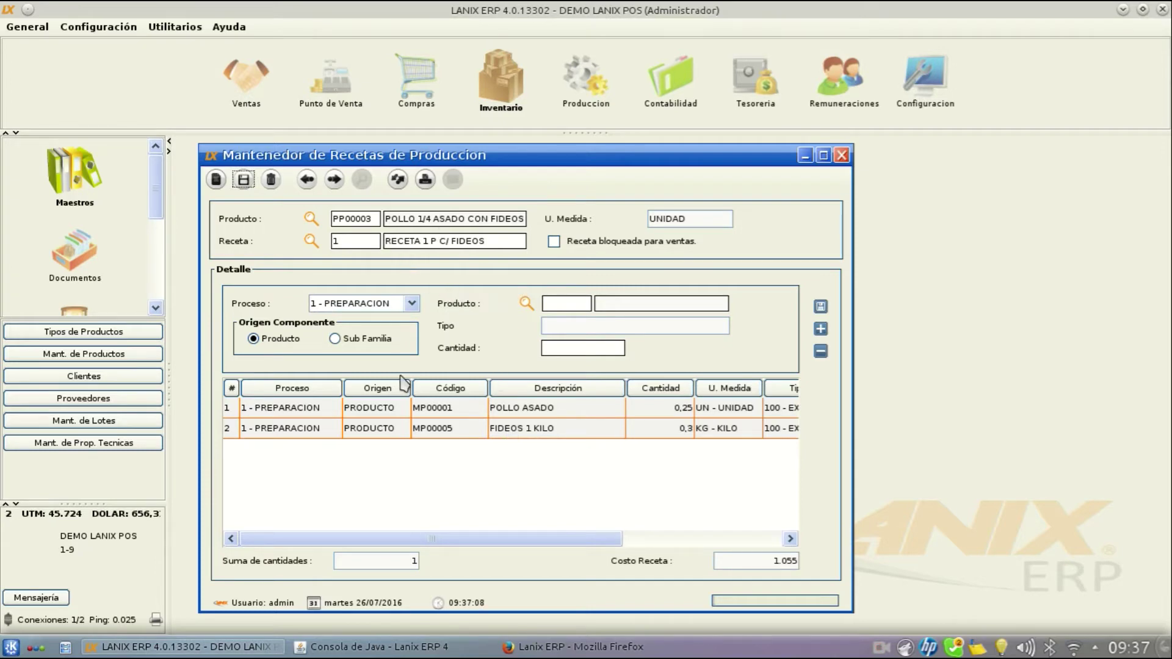
- Start recipe number 2 for PP00003 with the description "RECETA 2 POLLO CON FIDEOS"
{"action": "left_click", "coordinate": [350, 239]}
{"action": "key", "text": "BackSpace"}
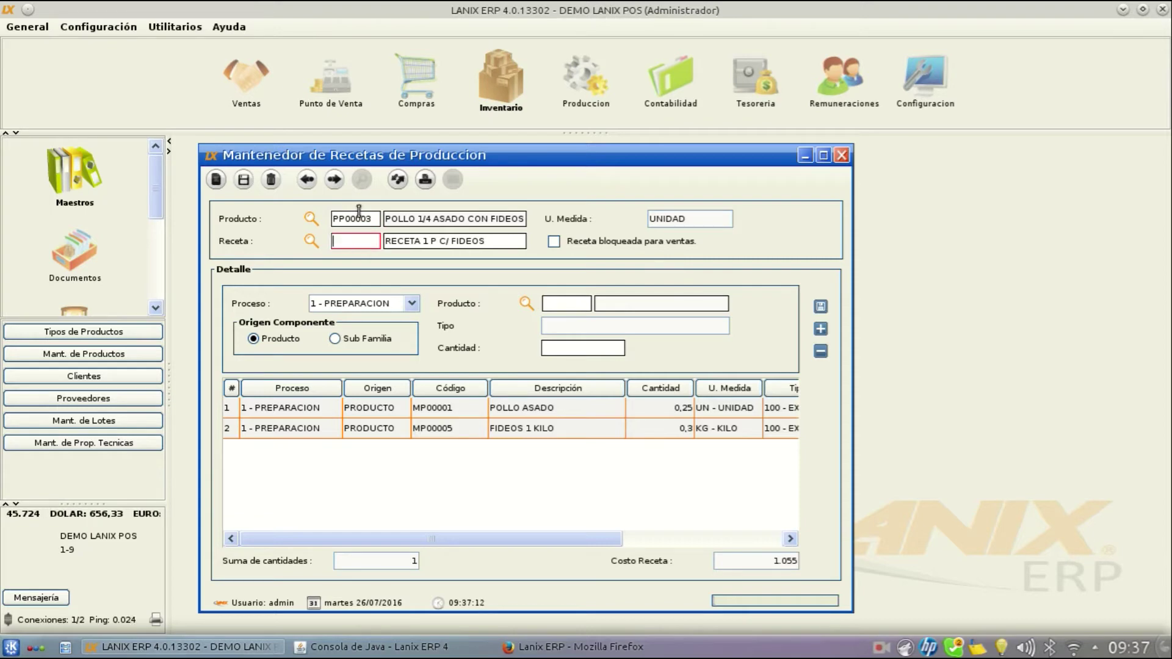
{"action": "type", "text": "2"}
{"action": "key", "text": "Tab"}
{"action": "type", "text": "RE"}
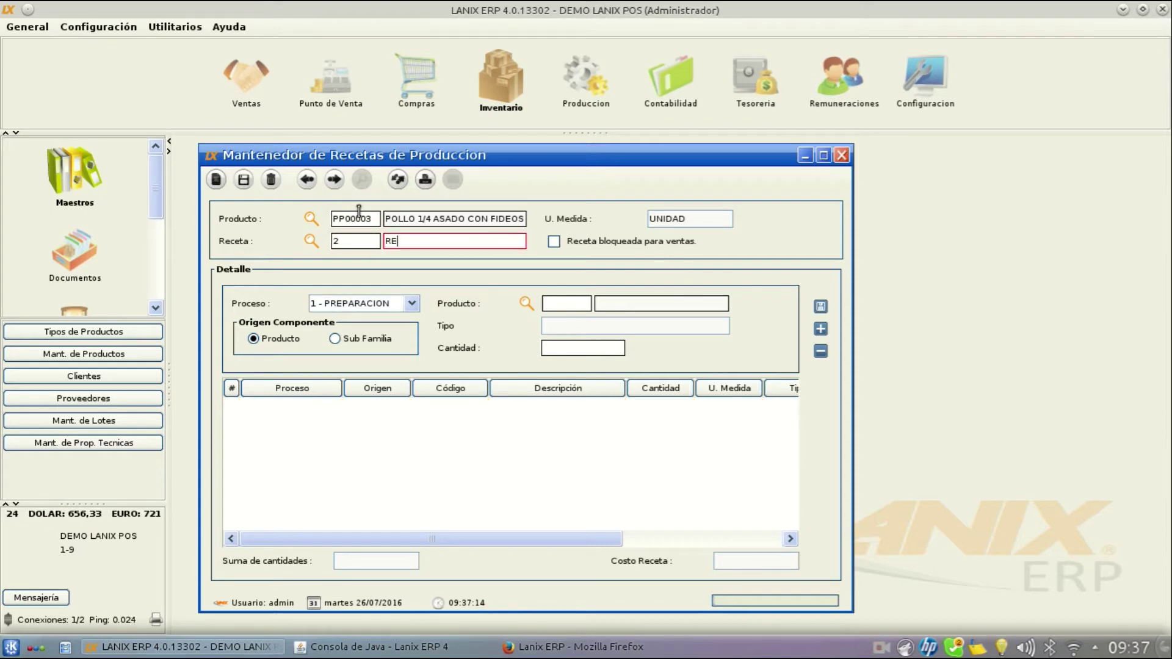
{"action": "type", "text": "CETA 2"}
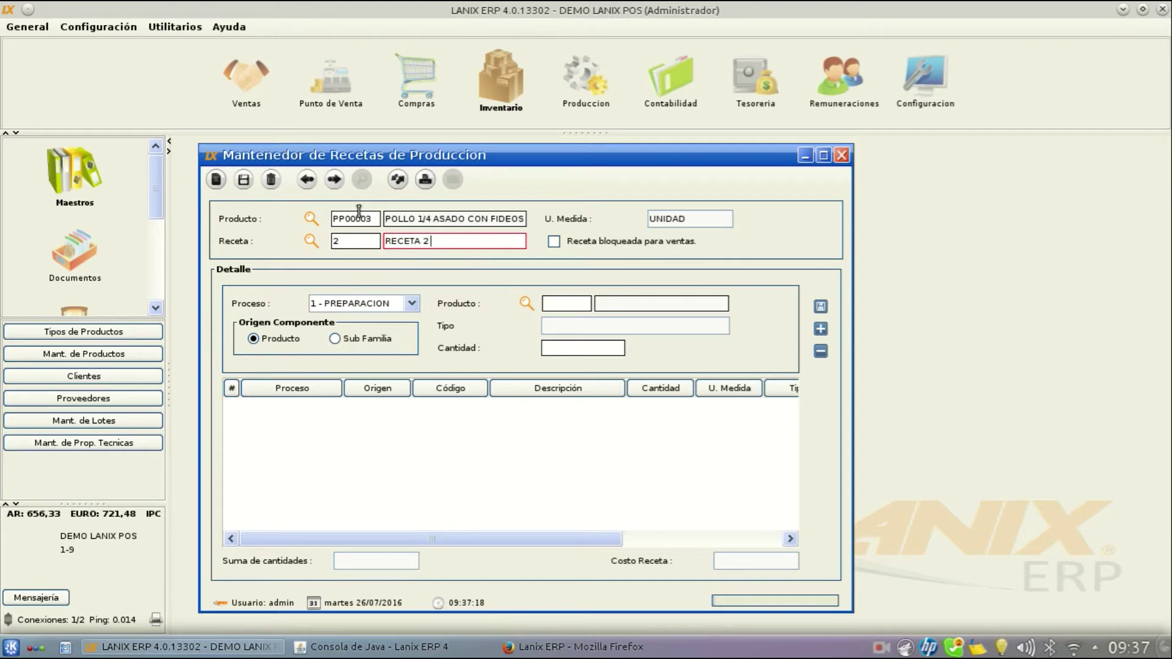
{"action": "type", "text": " POLLO CON"}
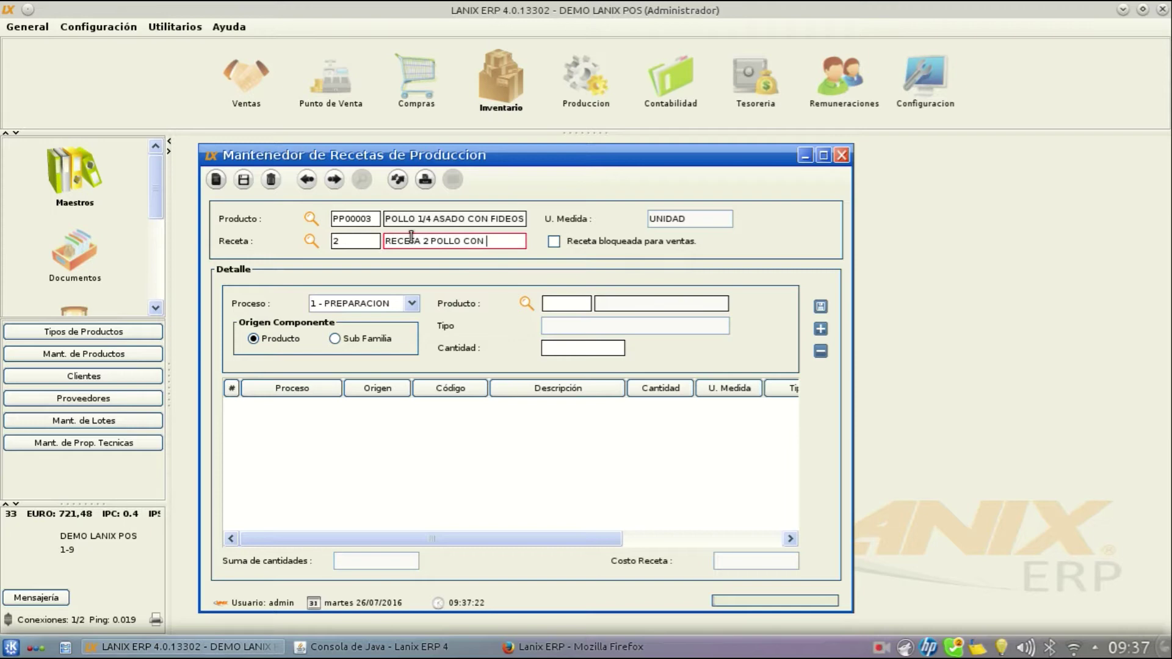
{"action": "type", "text": " FIDEOS"}
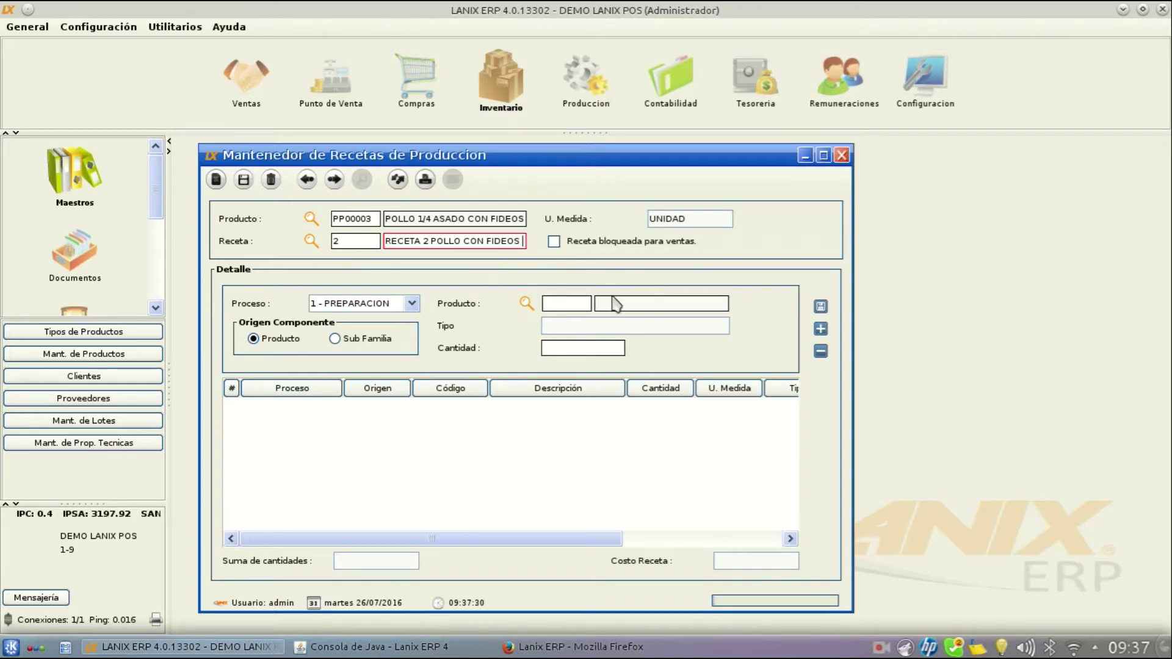
- Copy the components of RECETA 1 P C/ FIDEOS into recipe 2
{"action": "left_click", "coordinate": [398, 179]}
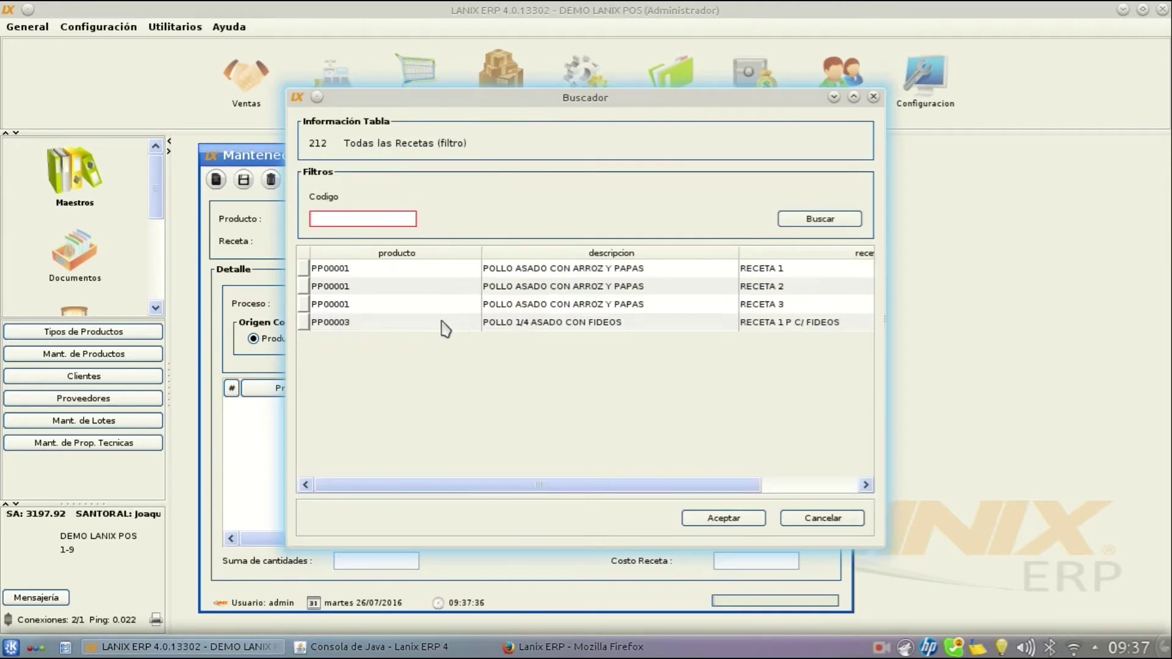
{"action": "left_click", "coordinate": [401, 322]}
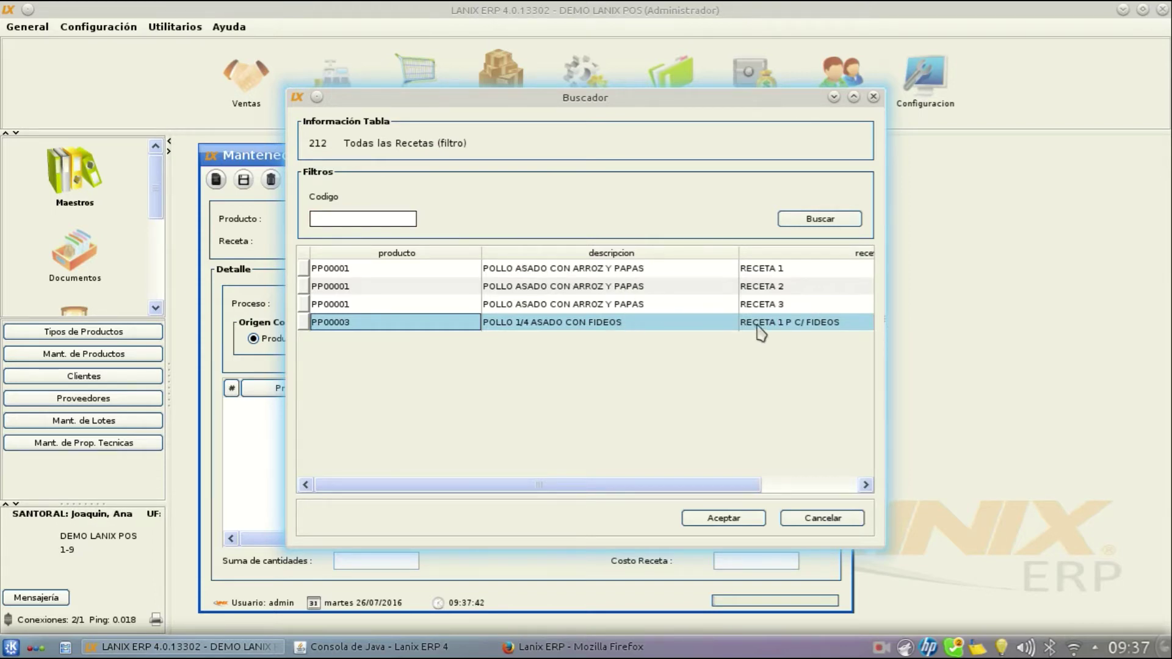
{"action": "left_click", "coordinate": [732, 520]}
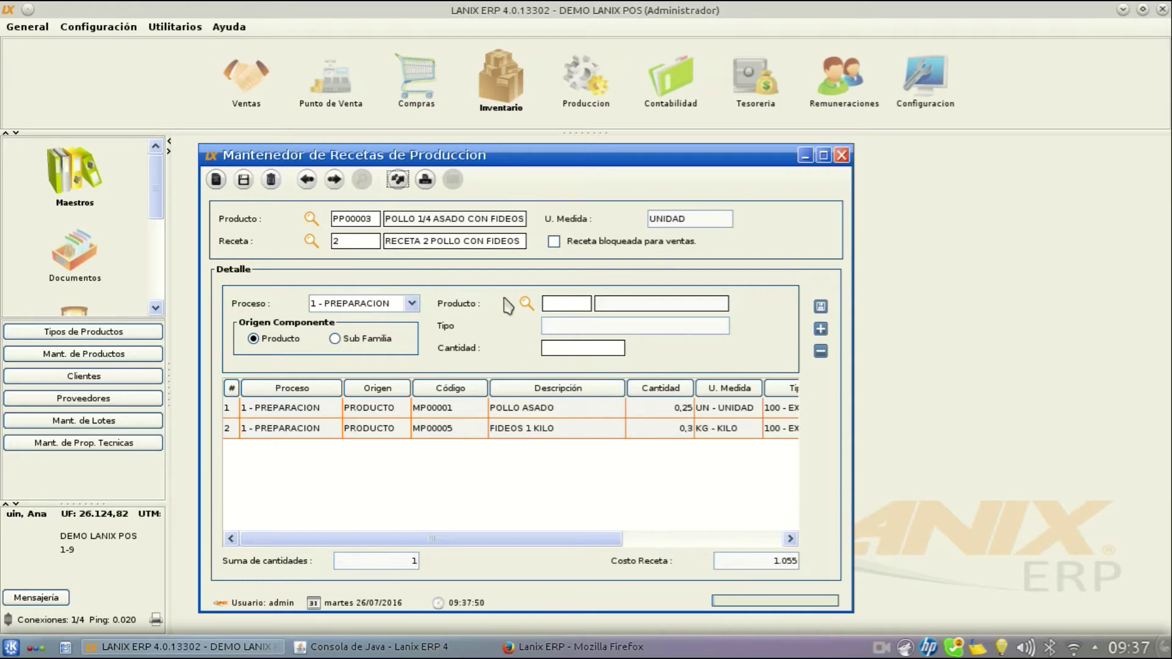
- Set the POLLO ASADO component's quantity to 0,300 in recipe 2 and save the recipe
{"action": "left_click", "coordinate": [587, 434]}
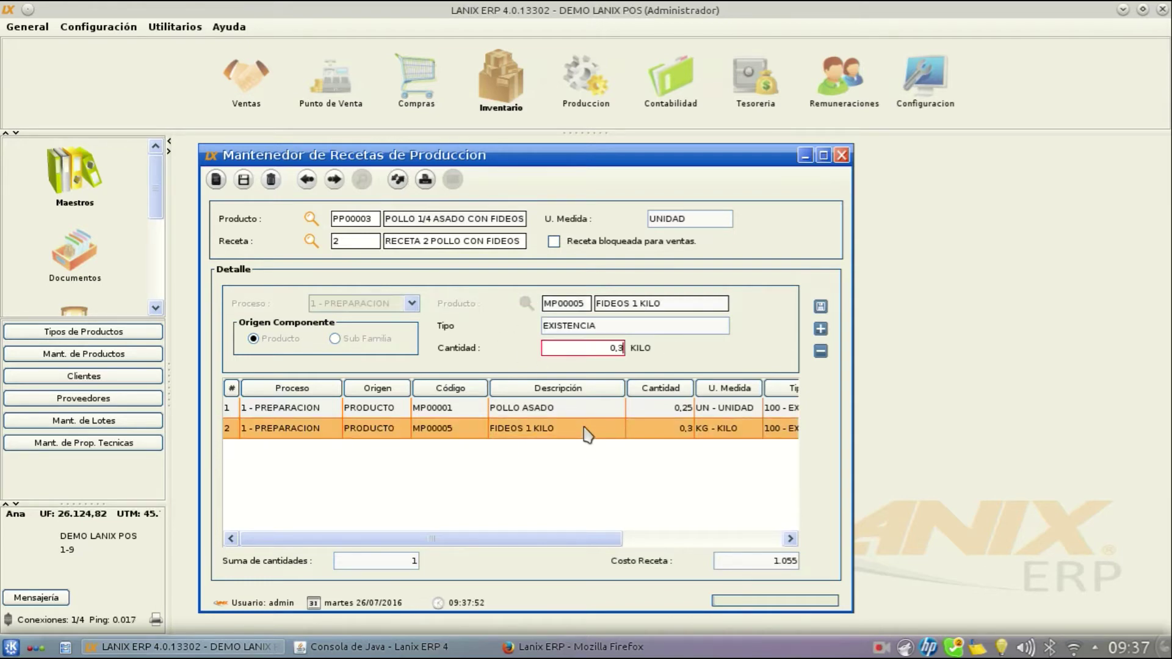
{"action": "left_click", "coordinate": [582, 409]}
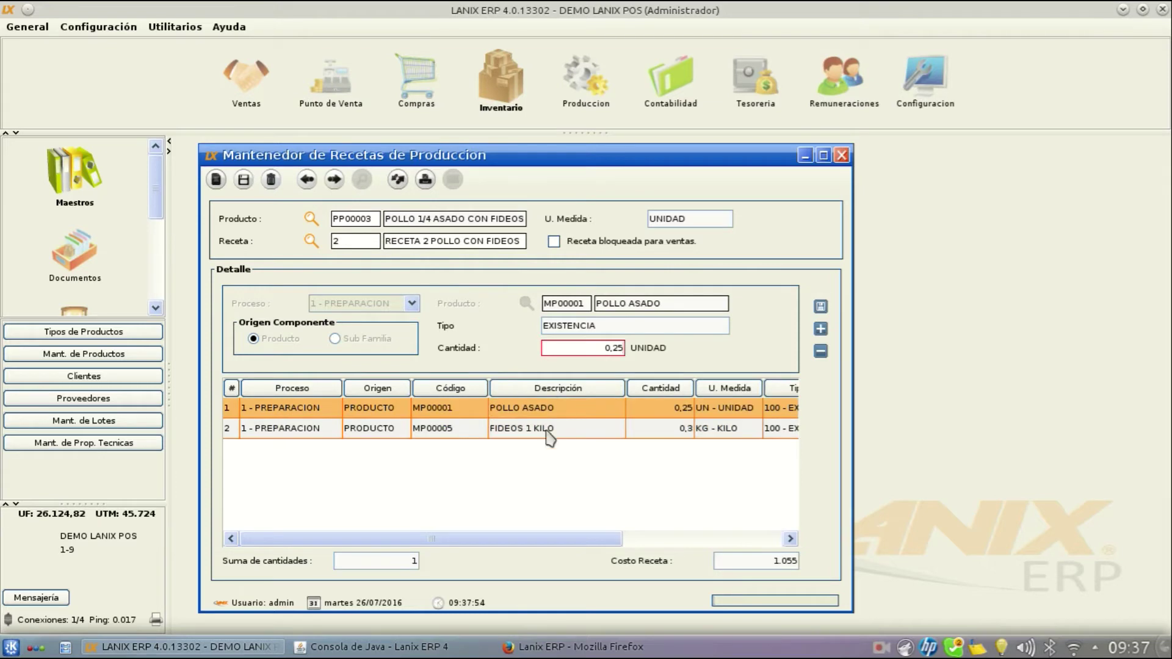
{"action": "key", "text": "BackSpace"}
{"action": "key", "text": "BackSpace"}
{"action": "type", "text": "300"}
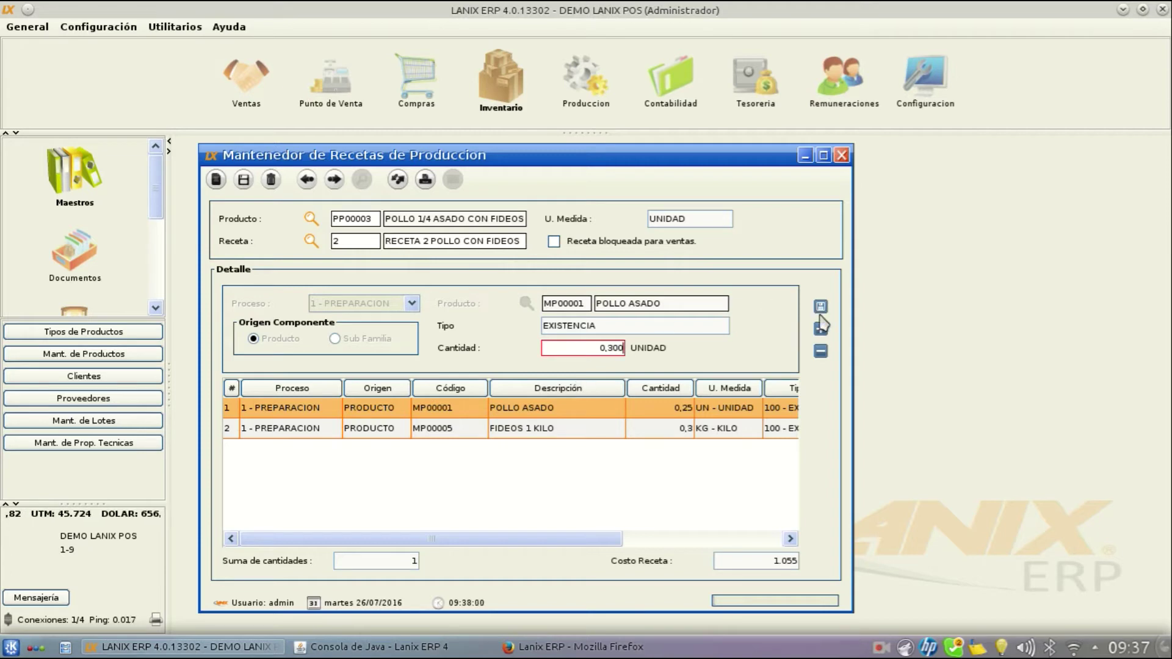
{"action": "left_click", "coordinate": [824, 307]}
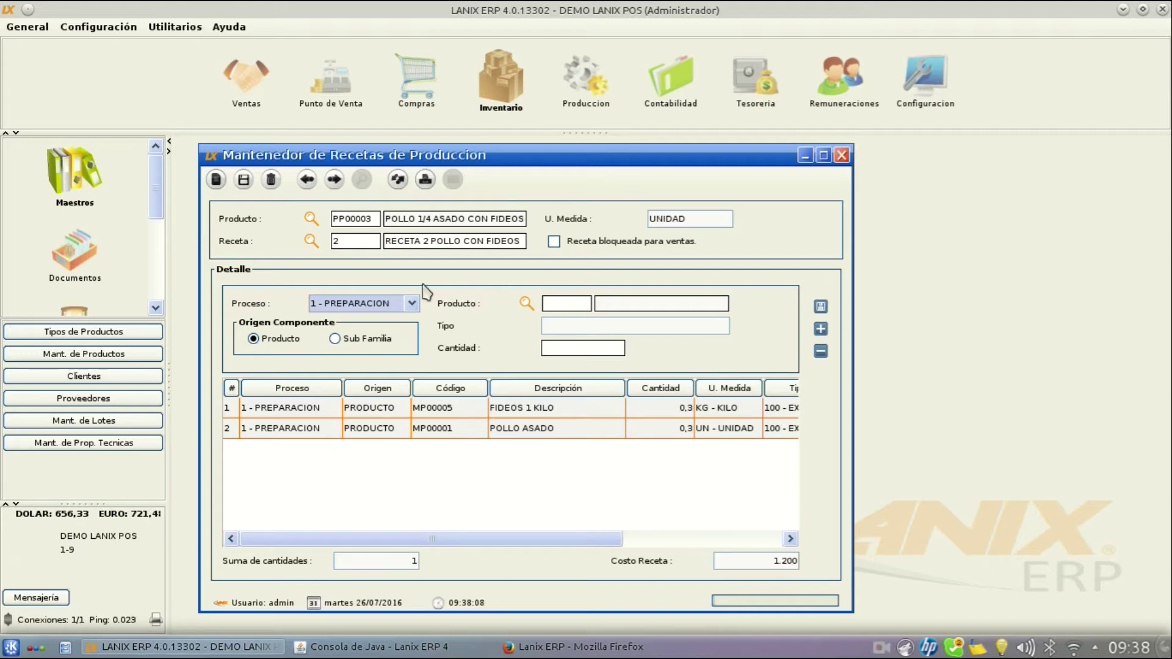
{"action": "left_click", "coordinate": [244, 180]}
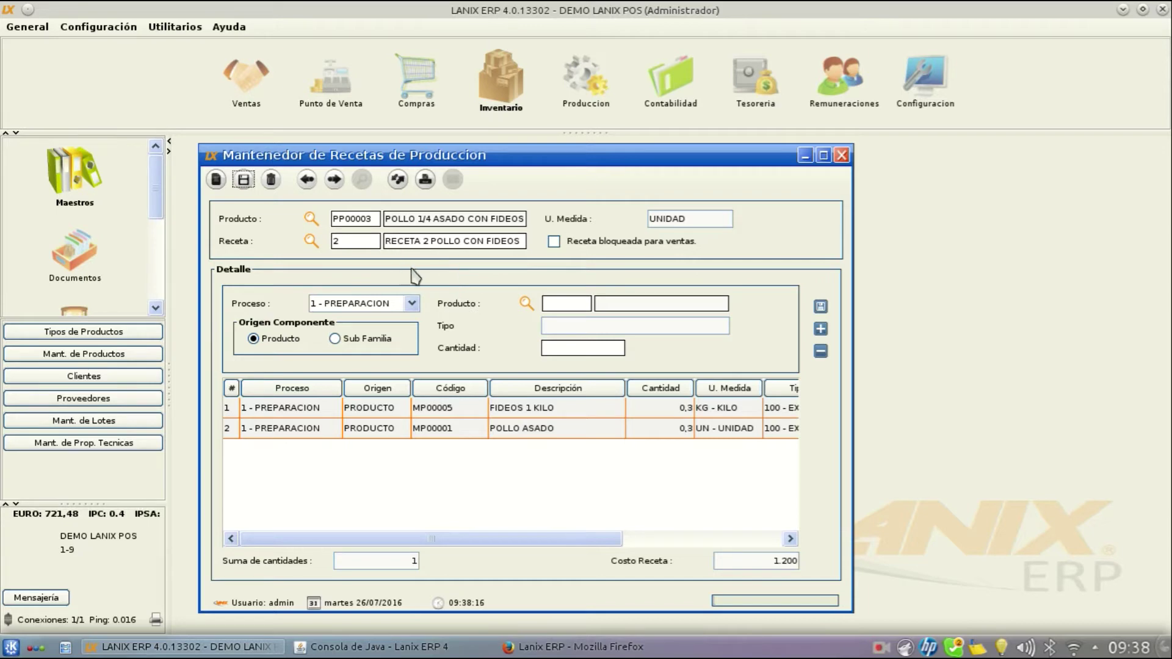
- Look at the sales-block option for recipe 2, declining to apply it, and review the available process stages
{"action": "left_click", "coordinate": [553, 241]}
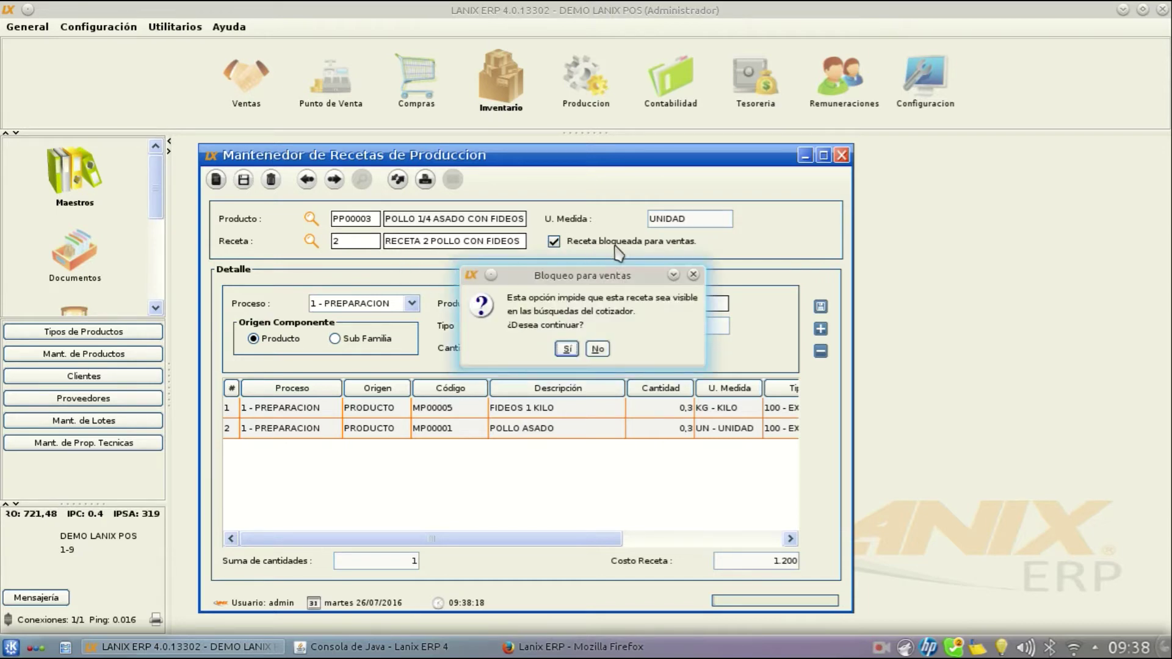
{"action": "left_click", "coordinate": [605, 351]}
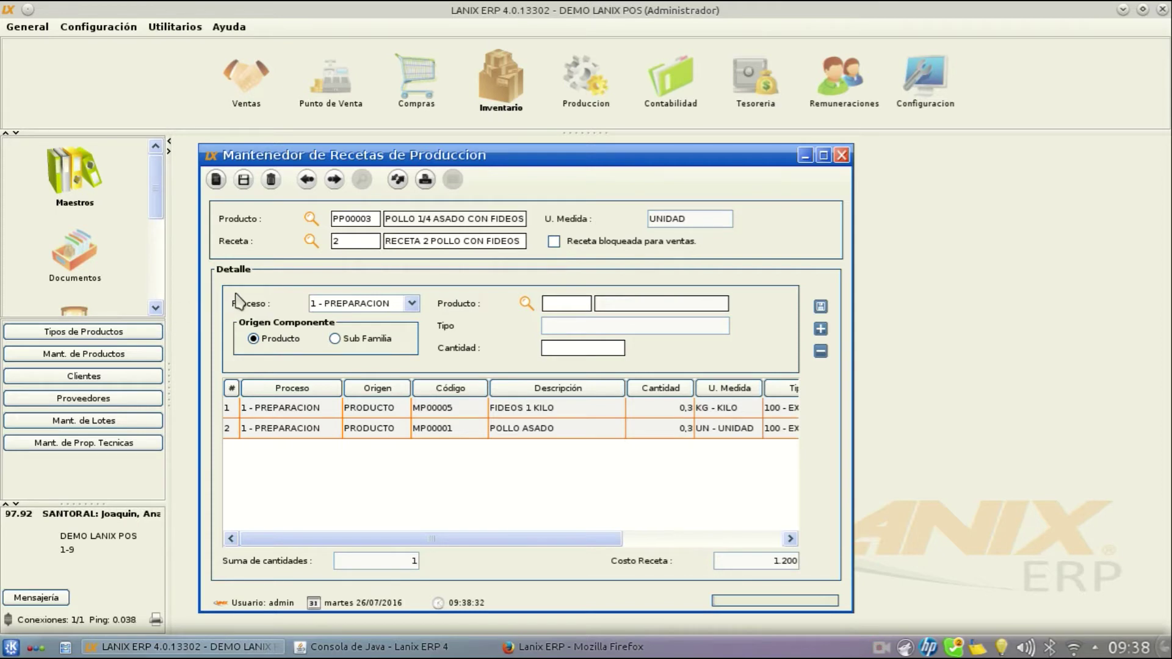
{"action": "left_click", "coordinate": [411, 305]}
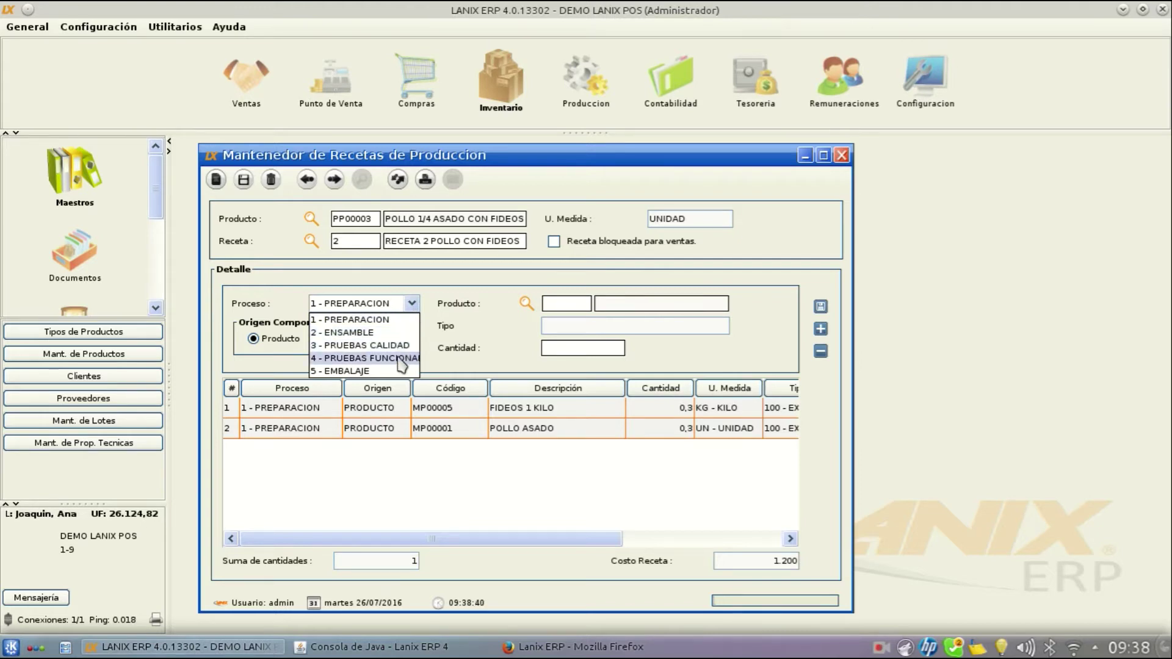
{"action": "left_click", "coordinate": [445, 304]}
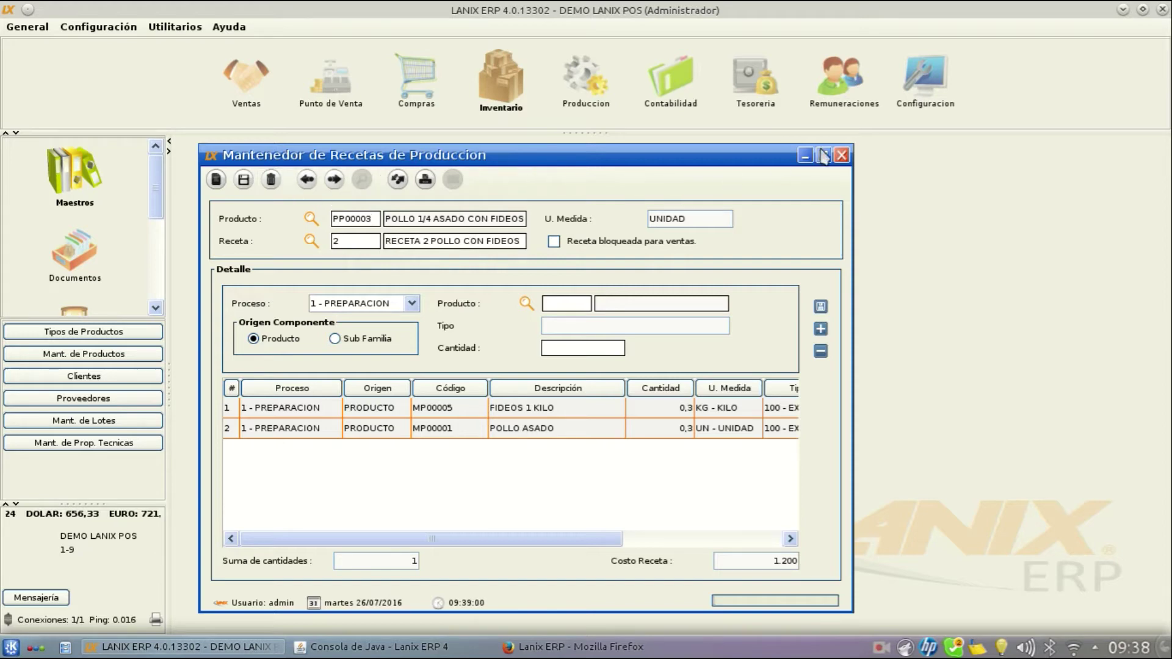
- Close the production recipe maintainer, saving recipe 2
{"action": "left_click", "coordinate": [842, 156]}
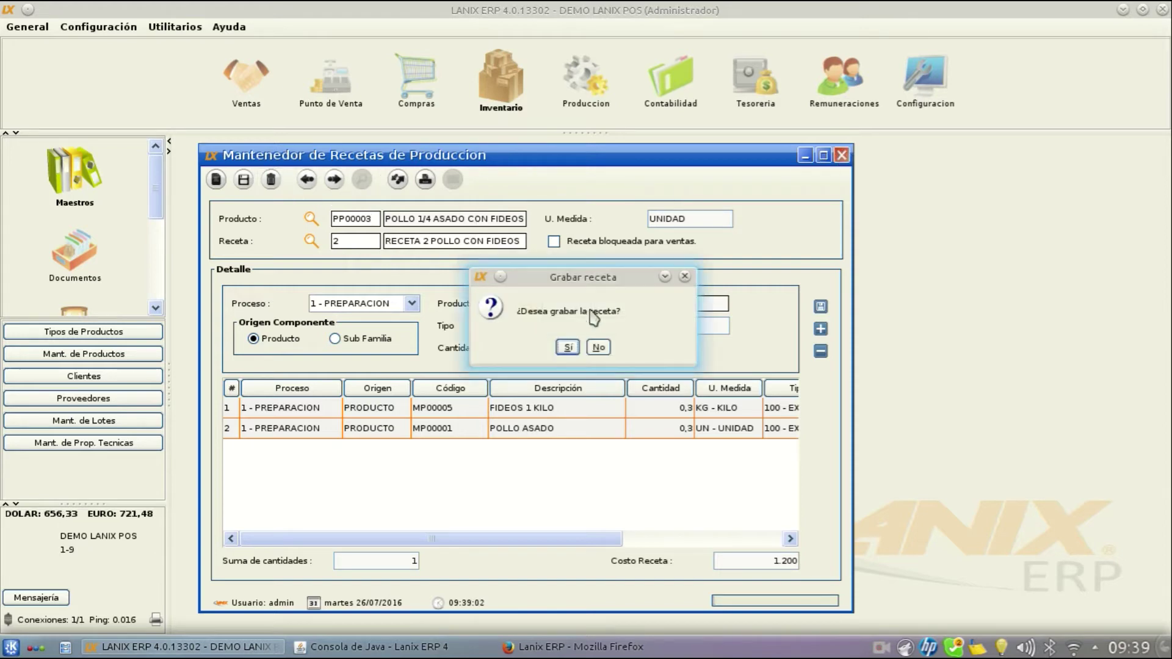
{"action": "left_click", "coordinate": [567, 348]}
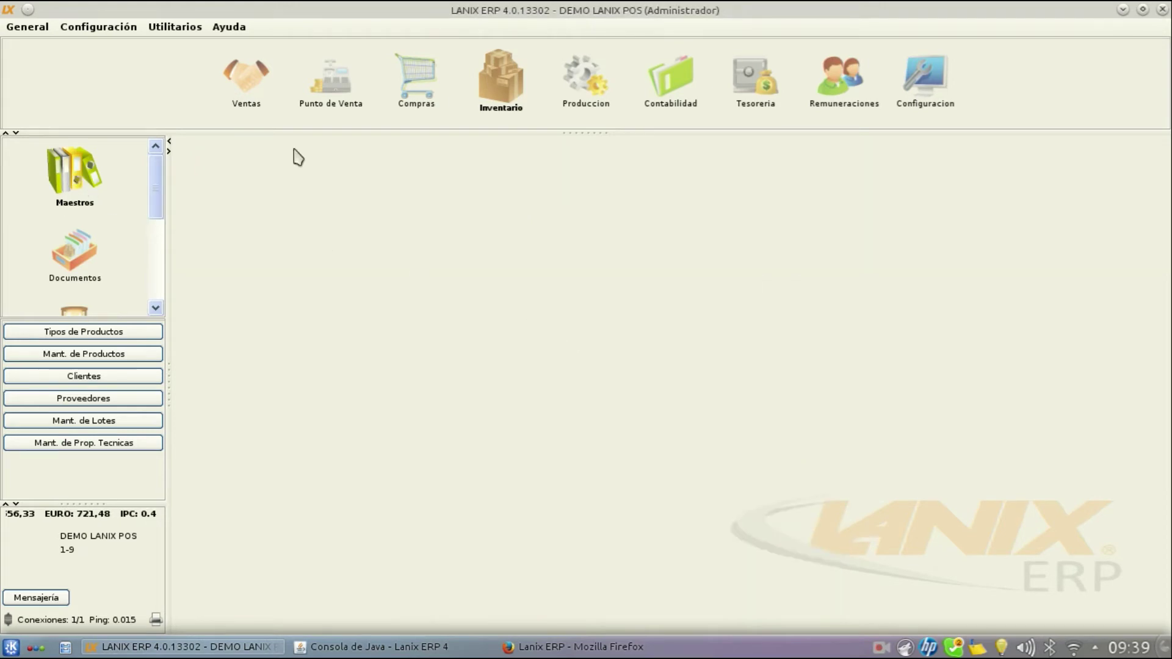
- Open the supplies maintainer of the production module, view the costs of MP00006, INSUMO 1, and close it
{"action": "left_click", "coordinate": [583, 82]}
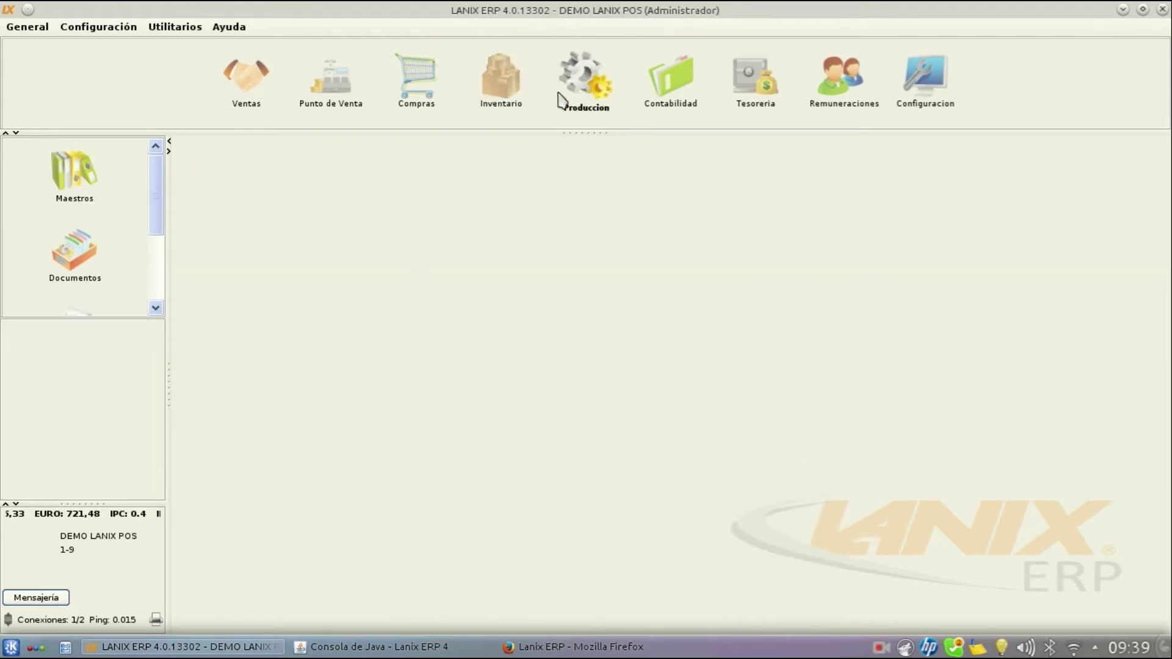
{"action": "left_click", "coordinate": [78, 178]}
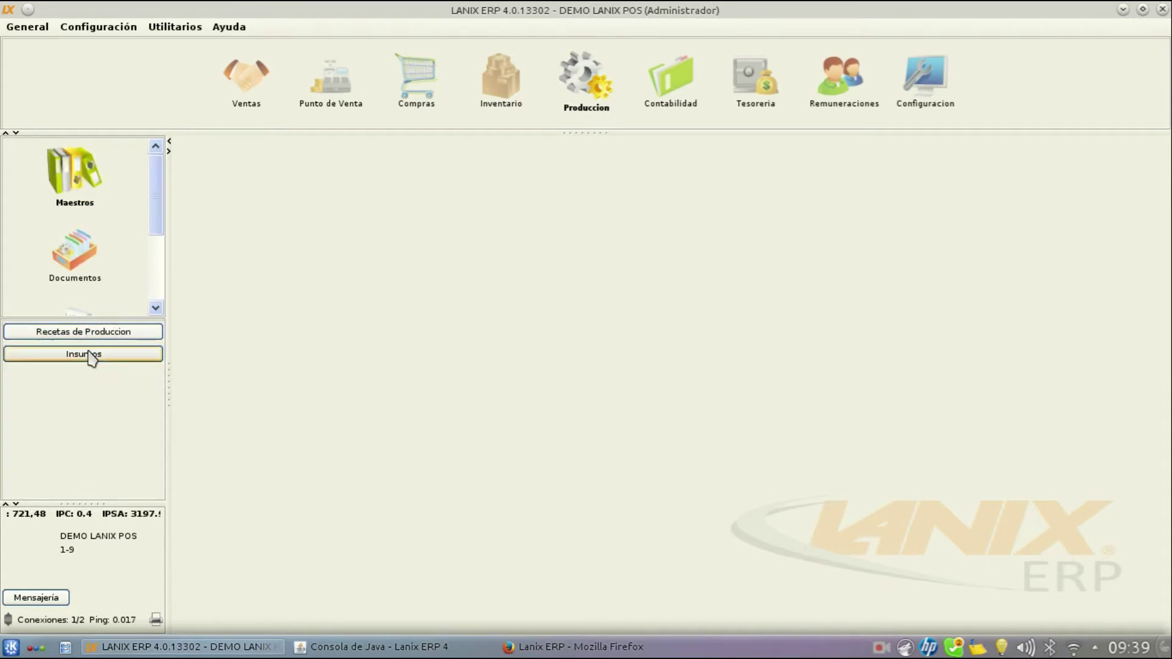
{"action": "left_click", "coordinate": [83, 354]}
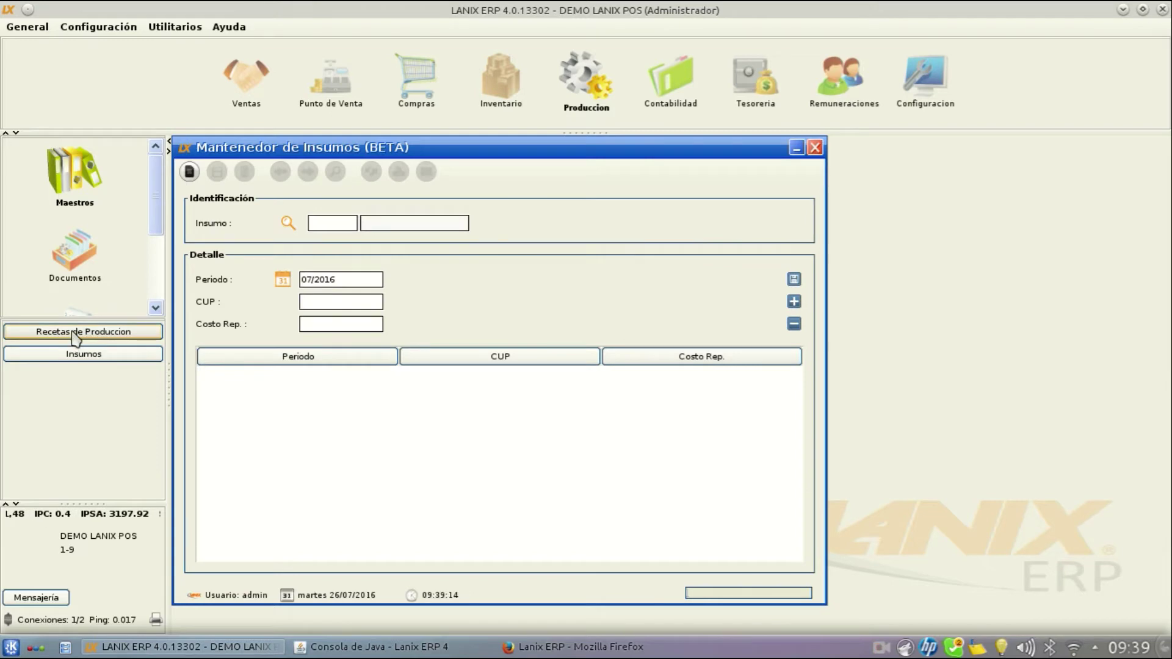
{"action": "left_click", "coordinate": [288, 223]}
{"action": "left_click", "coordinate": [431, 270]}
{"action": "double_click", "coordinate": [431, 270]}
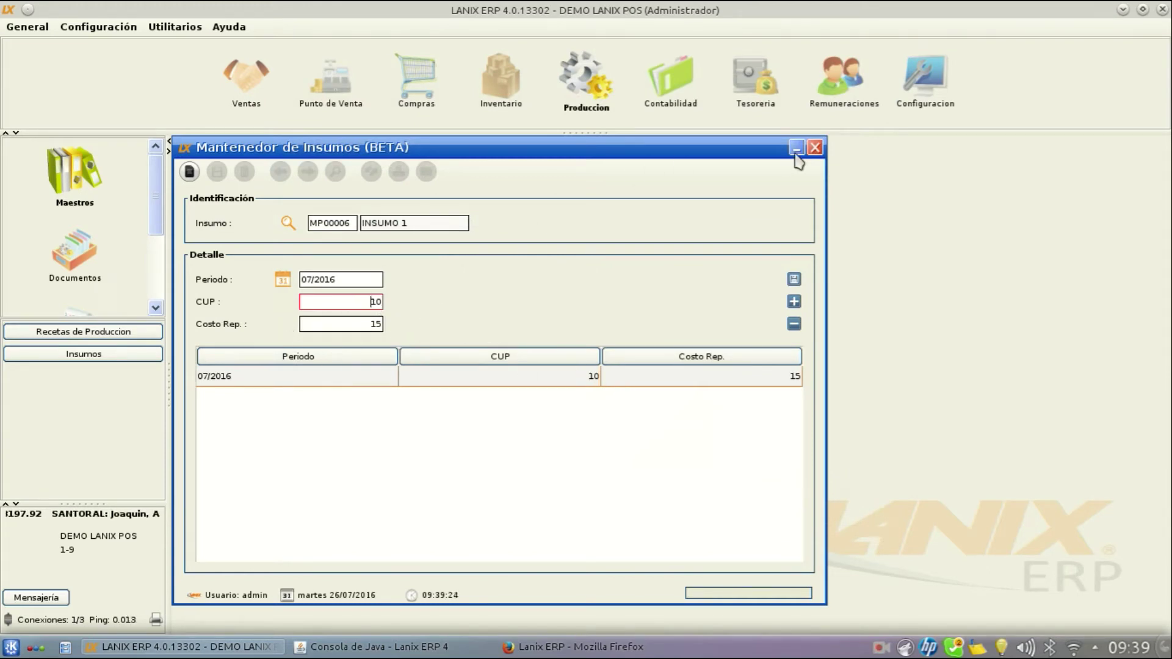
{"action": "left_click", "coordinate": [815, 147]}
- Open the production recipe maintainer, search for code "PP" and choose PP00001, POLLO ASADO CON ARROZ Y PAPAS, as the product
{"action": "left_click", "coordinate": [101, 334]}
{"action": "left_click", "coordinate": [285, 211]}
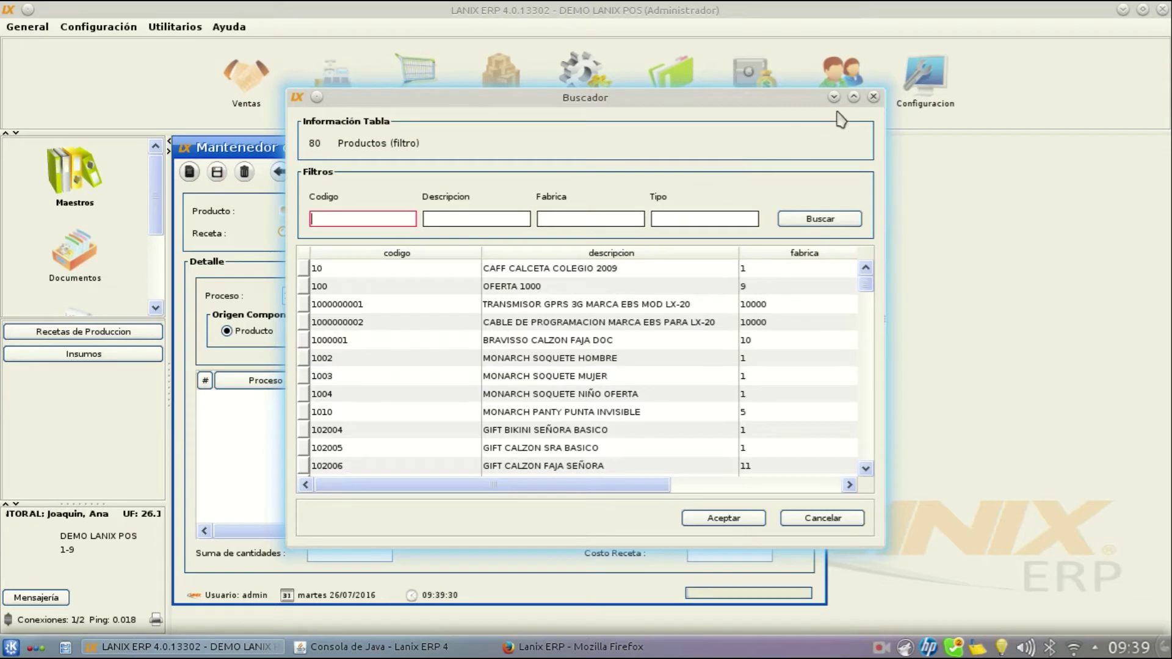
{"action": "type", "text": "M"}
{"action": "type", "text": "PP"}
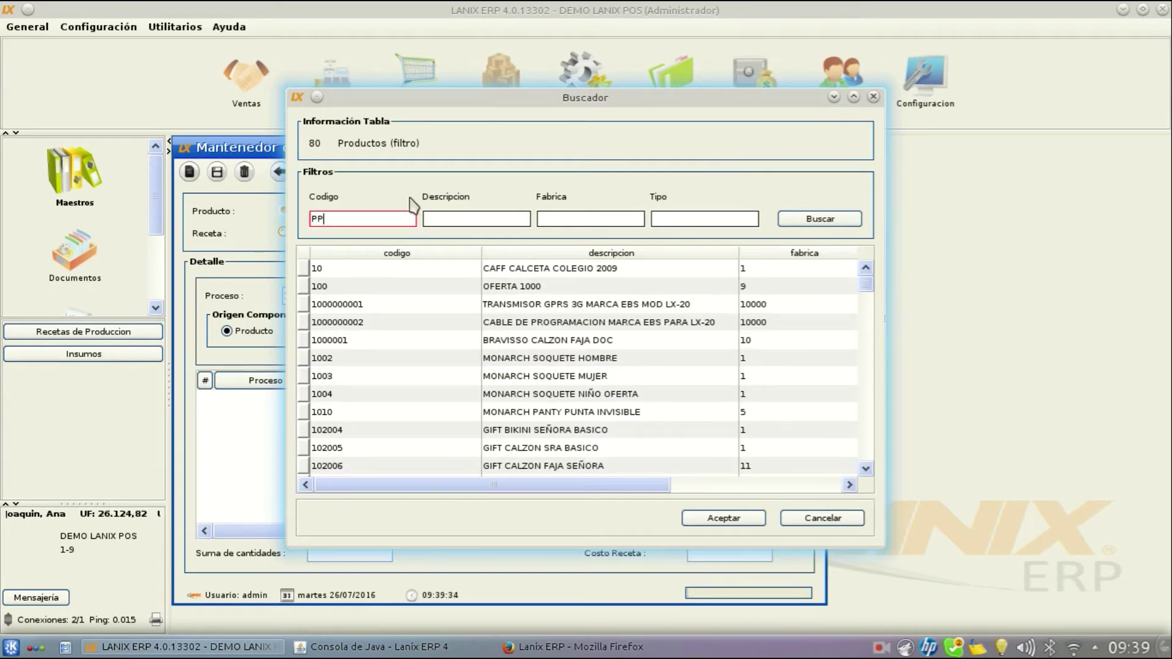
{"action": "double_click", "coordinate": [338, 270]}
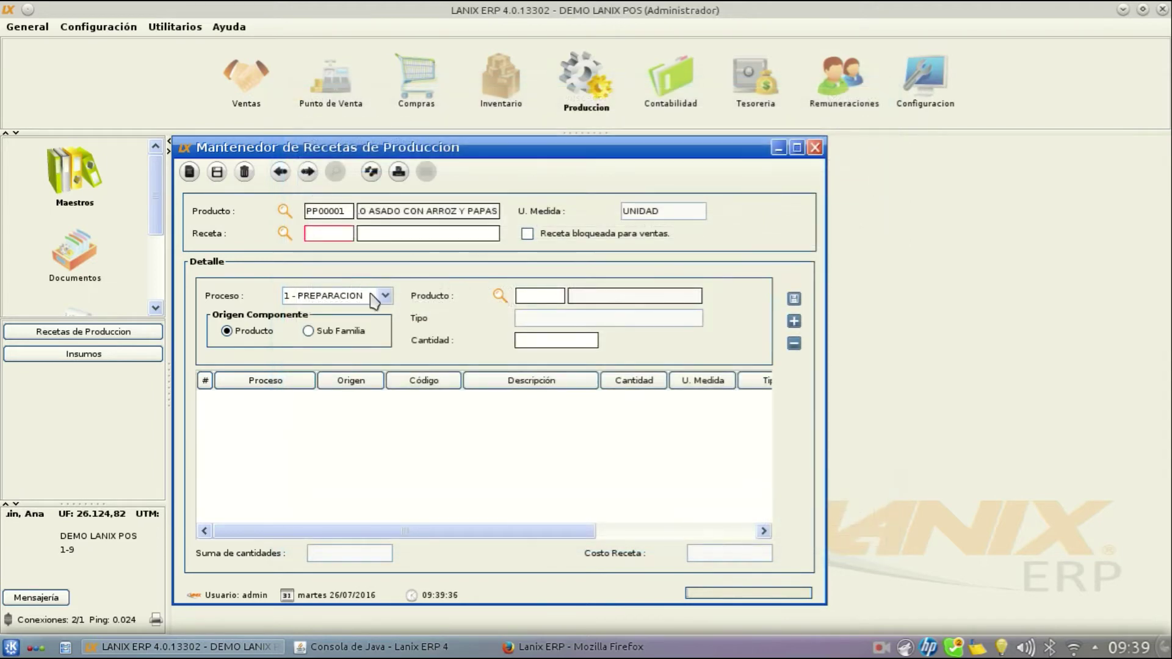
- In RECETA 1 of PP00001, look up component MP00006, INSUMO 1, by description "INS" and close the recipe maintainer without saving
{"action": "left_click", "coordinate": [284, 233]}
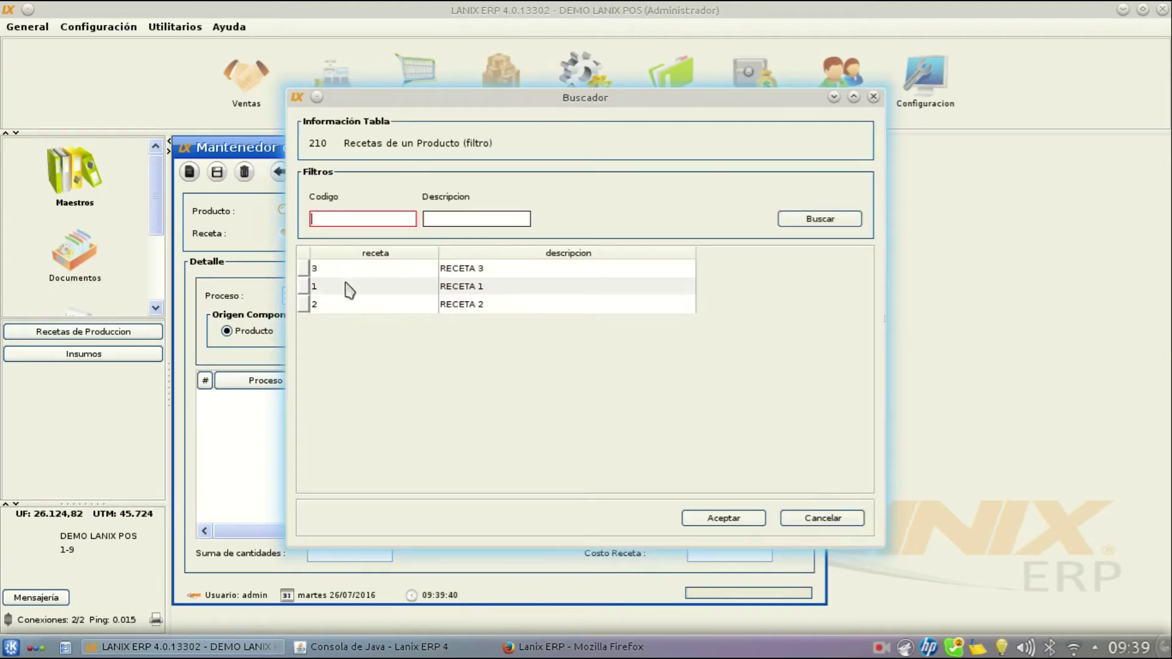
{"action": "double_click", "coordinate": [349, 286]}
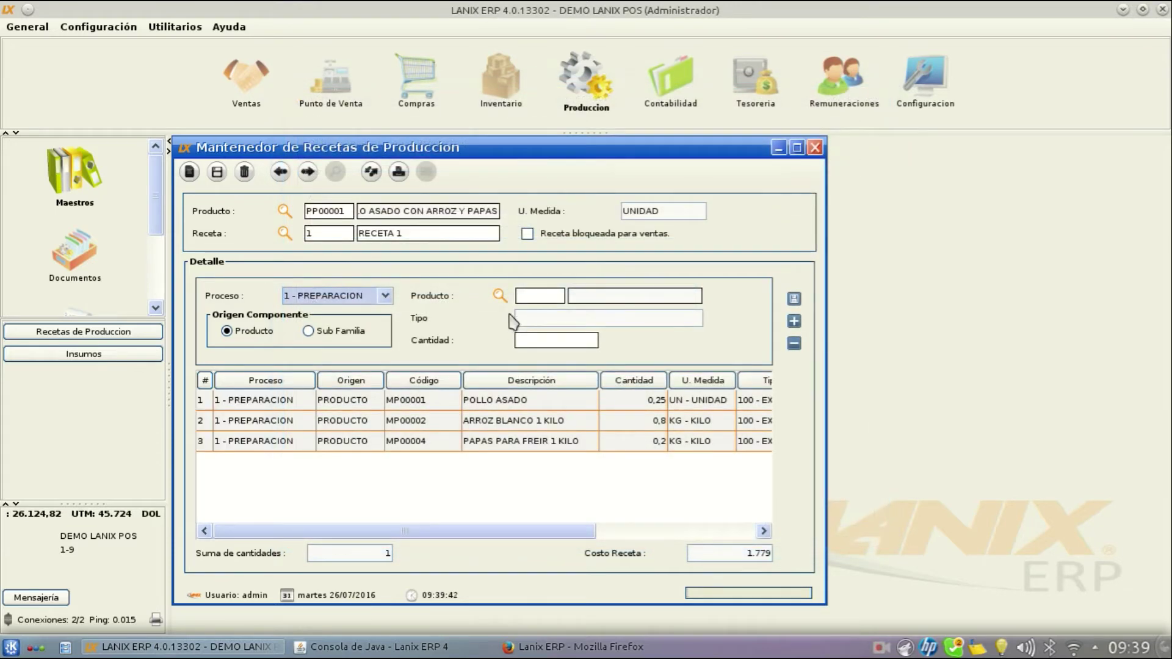
{"action": "left_click", "coordinate": [501, 295]}
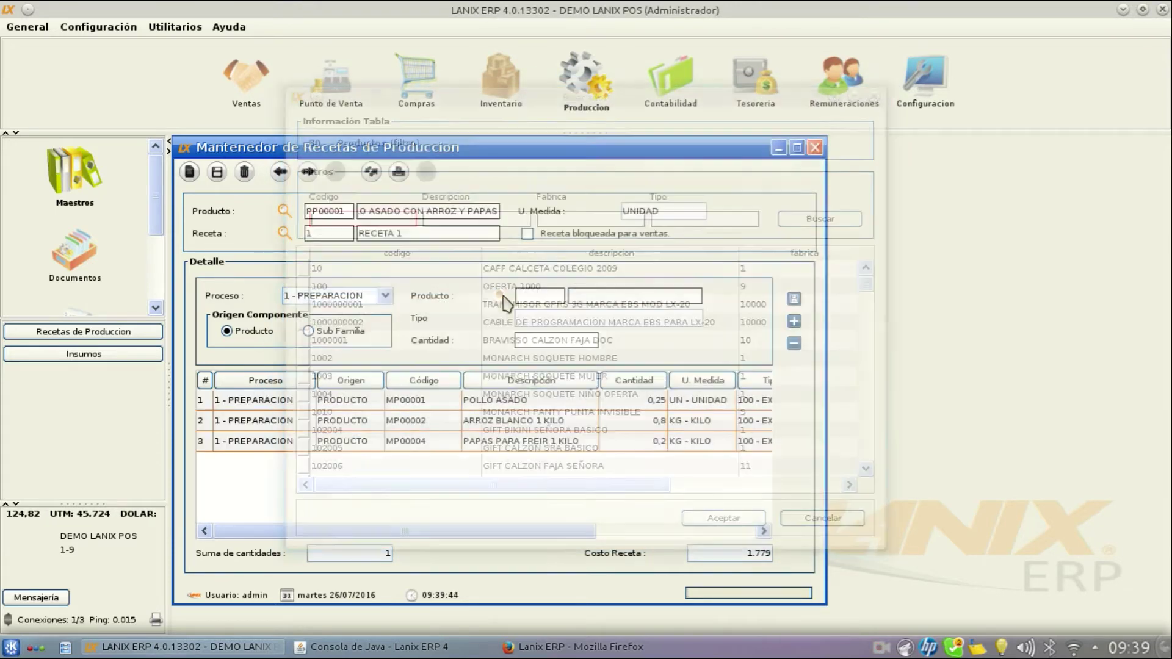
{"action": "mouse_move", "coordinate": [870, 285]}
{"action": "left_mouse_down"}
{"action": "mouse_move", "coordinate": [869, 468]}
{"action": "mouse_move", "coordinate": [867, 271]}
{"action": "left_mouse_up"}
{"action": "left_click", "coordinate": [462, 220]}
{"action": "type", "text": "INS"}
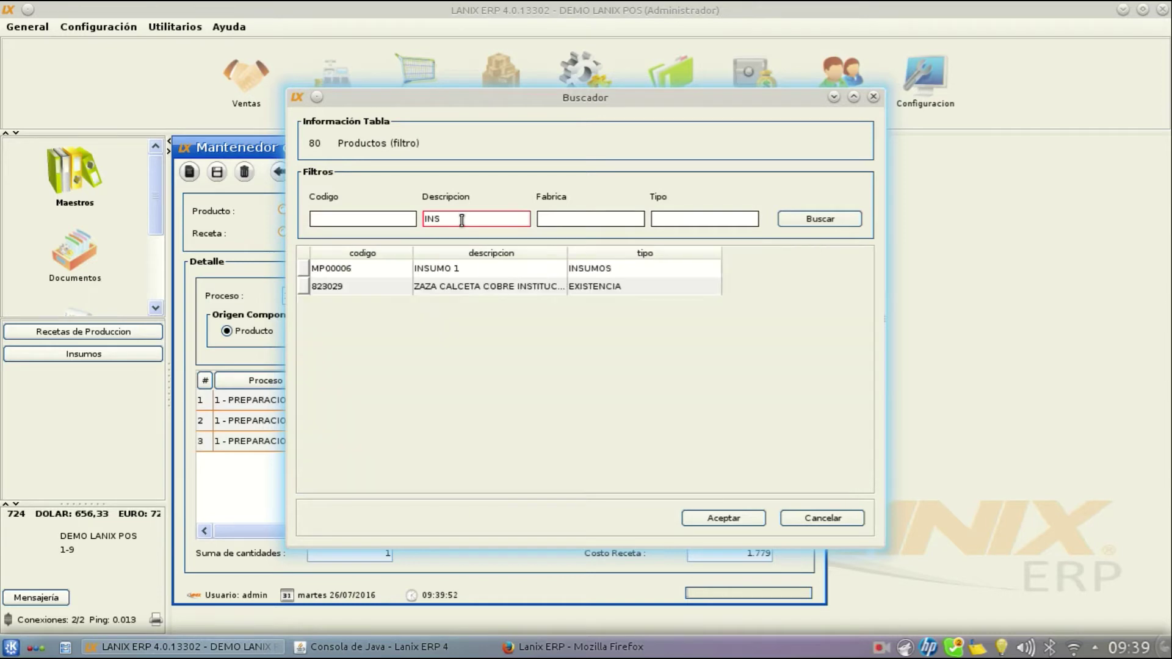
{"action": "double_click", "coordinate": [385, 283]}
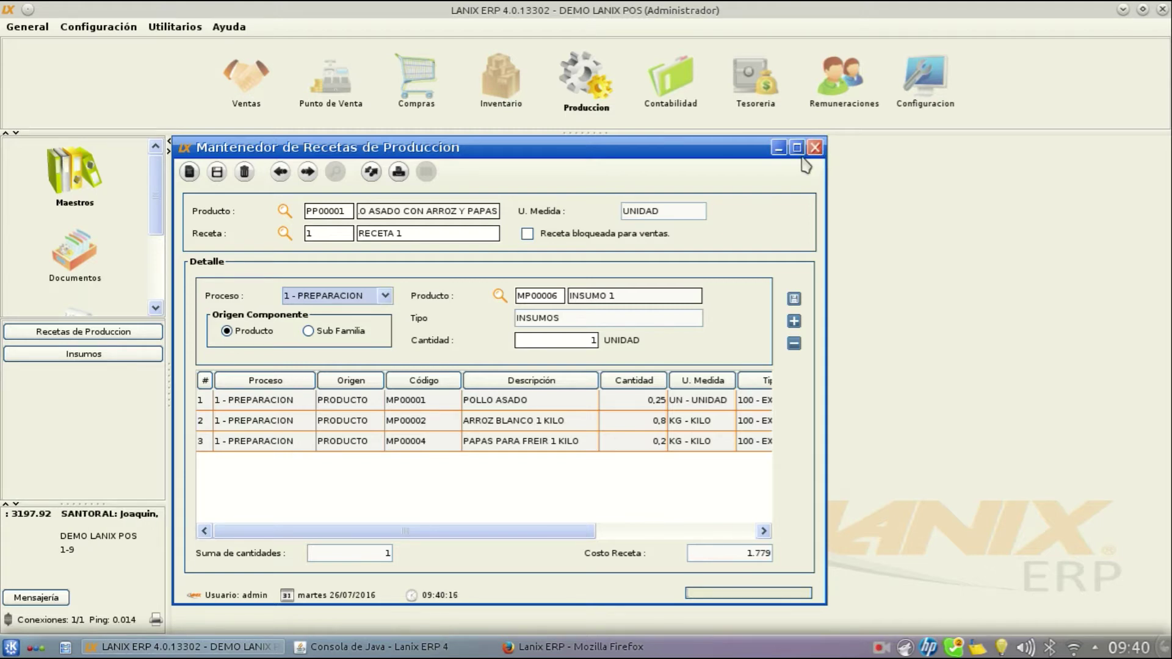
{"action": "left_click", "coordinate": [816, 149]}
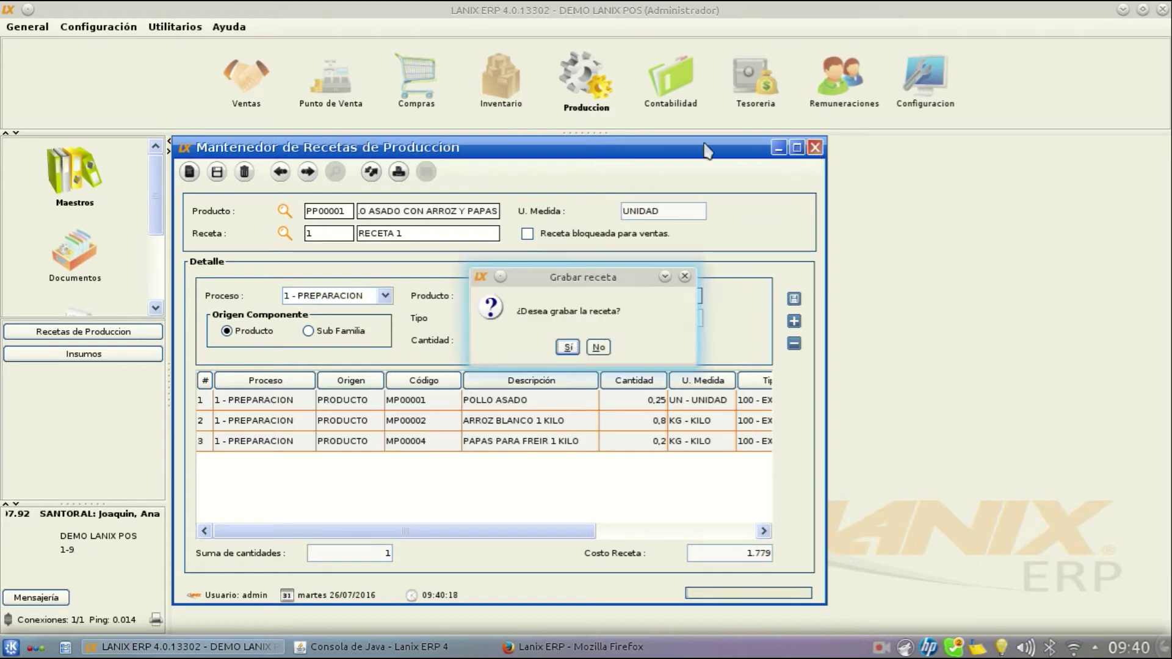
{"action": "left_click", "coordinate": [599, 348]}
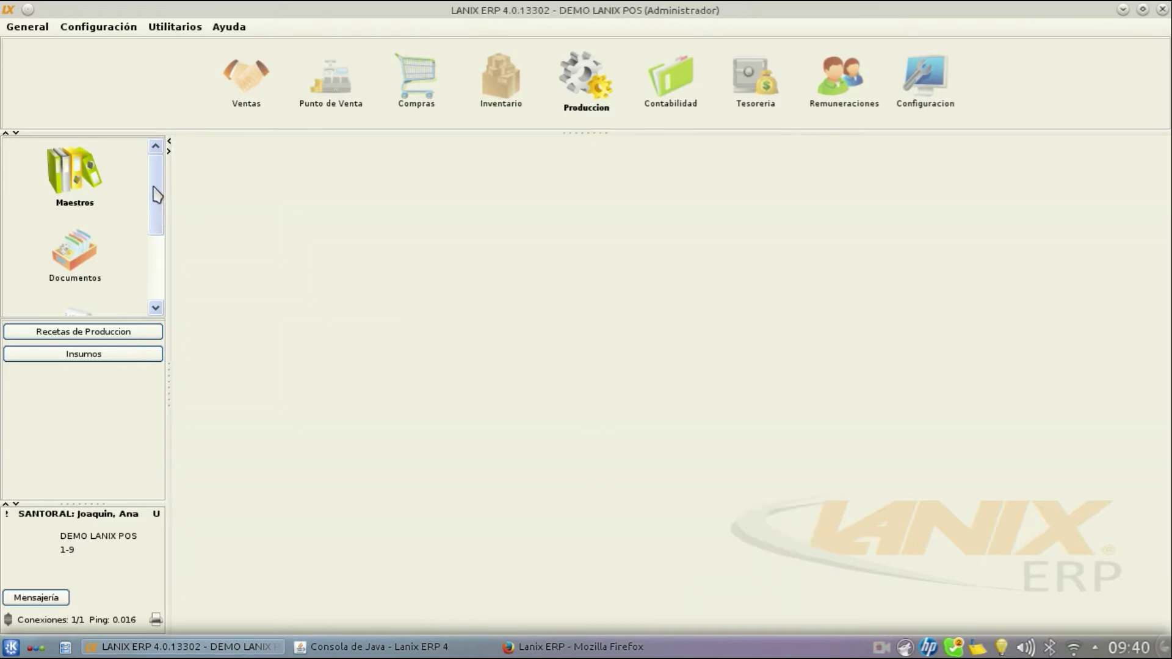
- Open the production documents listing, look through its available document types, and close it
{"action": "left_click_drag", "start_coordinate": [157, 193], "coordinate": [156, 212]}
{"action": "left_click", "coordinate": [98, 220]}
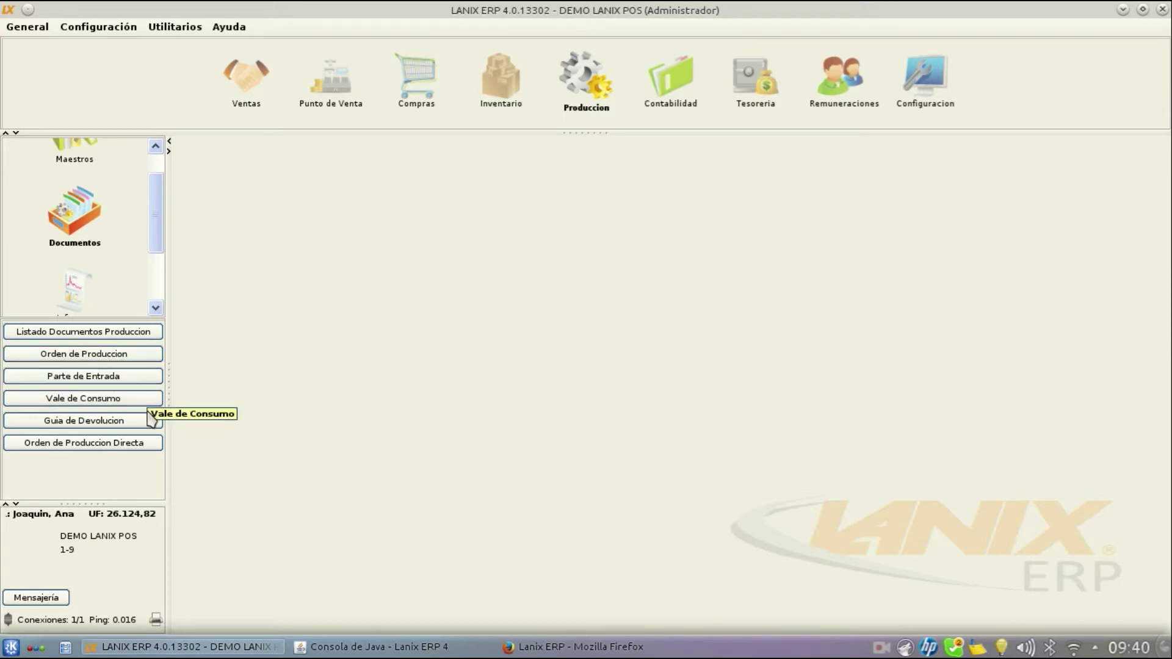
{"action": "left_click", "coordinate": [88, 332]}
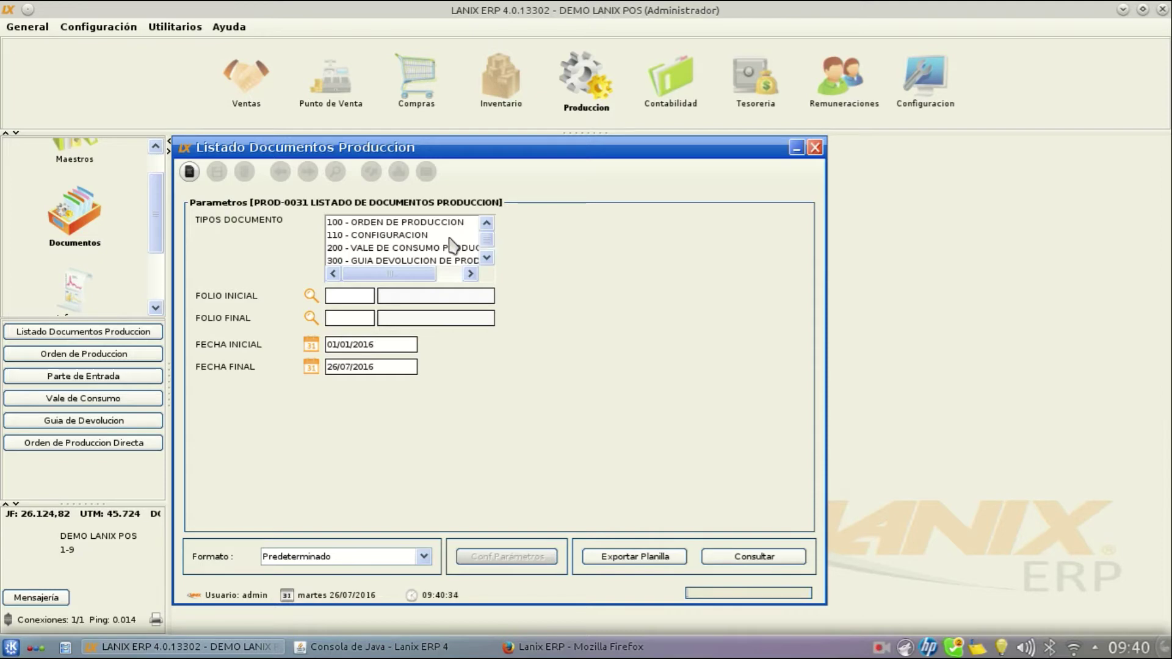
{"action": "scroll", "coordinate": [488, 241], "scroll_direction": "down", "scroll_amount": 1}
{"action": "scroll", "coordinate": [491, 244], "scroll_direction": "up", "scroll_amount": 1}
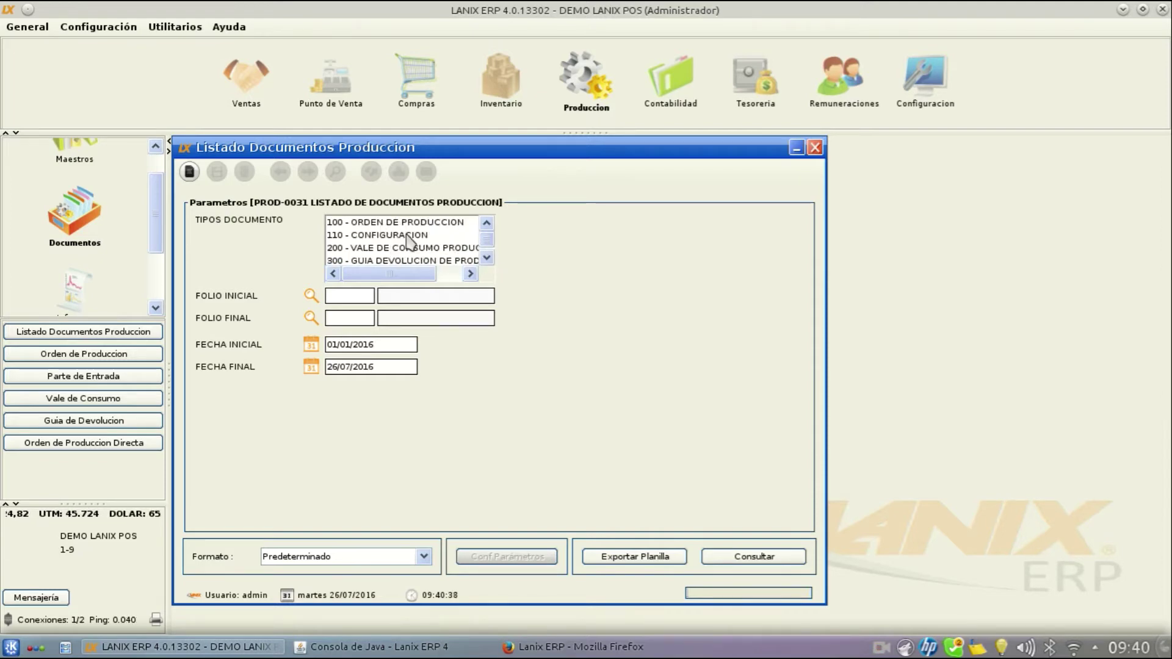
{"action": "left_click", "coordinate": [816, 148]}
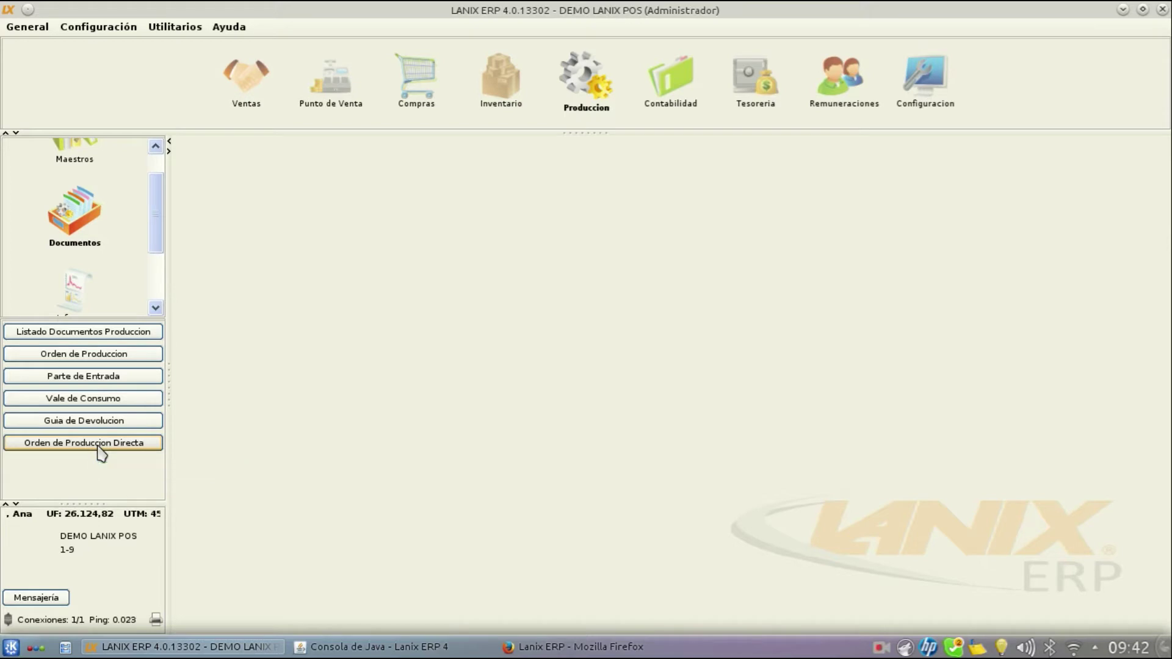
- Start a production order of document type 100 - ORDEN DE PRODUCCION and assign it to CLIENTE GENERICO
{"action": "left_click", "coordinate": [83, 353]}
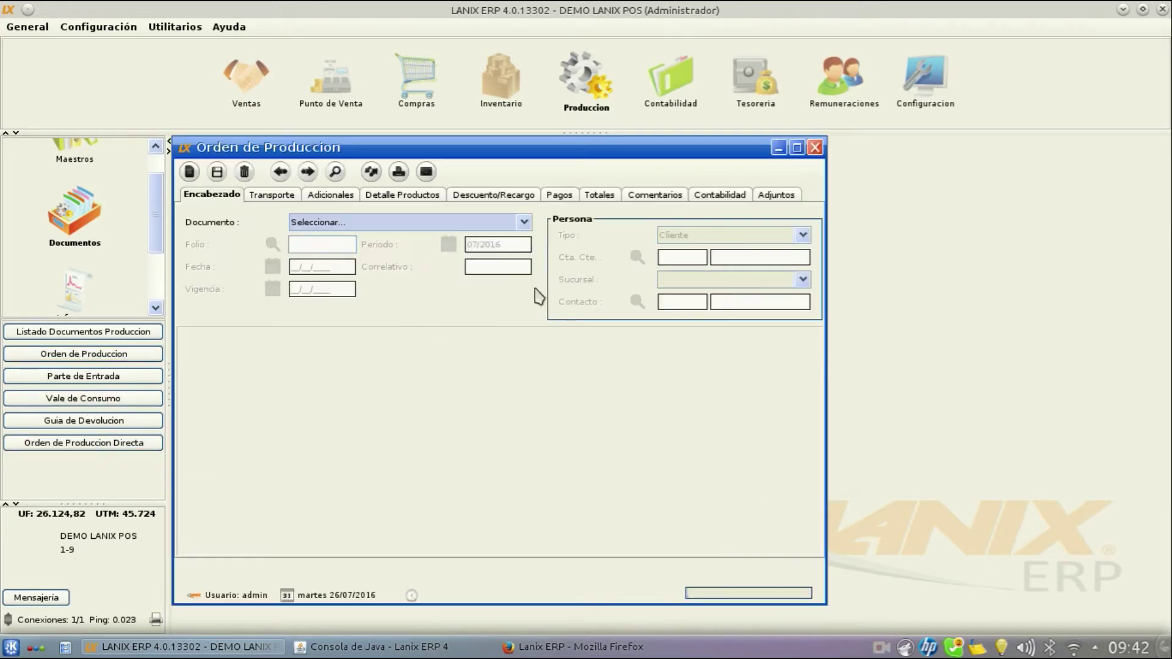
{"action": "left_click", "coordinate": [524, 223]}
{"action": "left_click", "coordinate": [492, 251]}
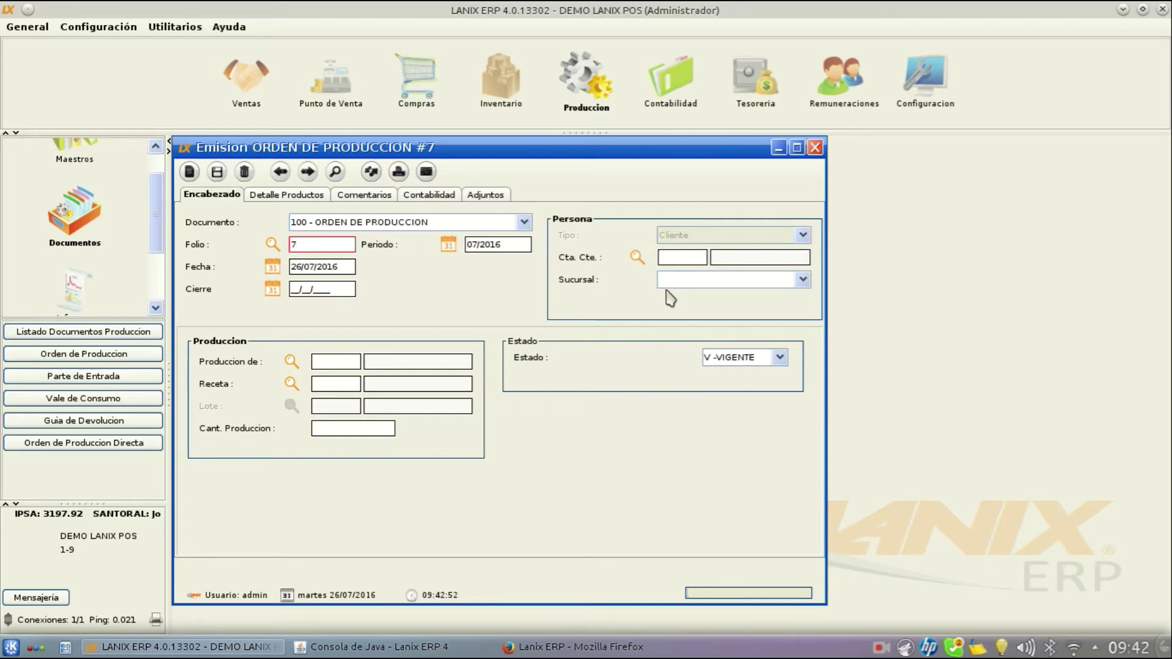
{"action": "left_click", "coordinate": [636, 259]}
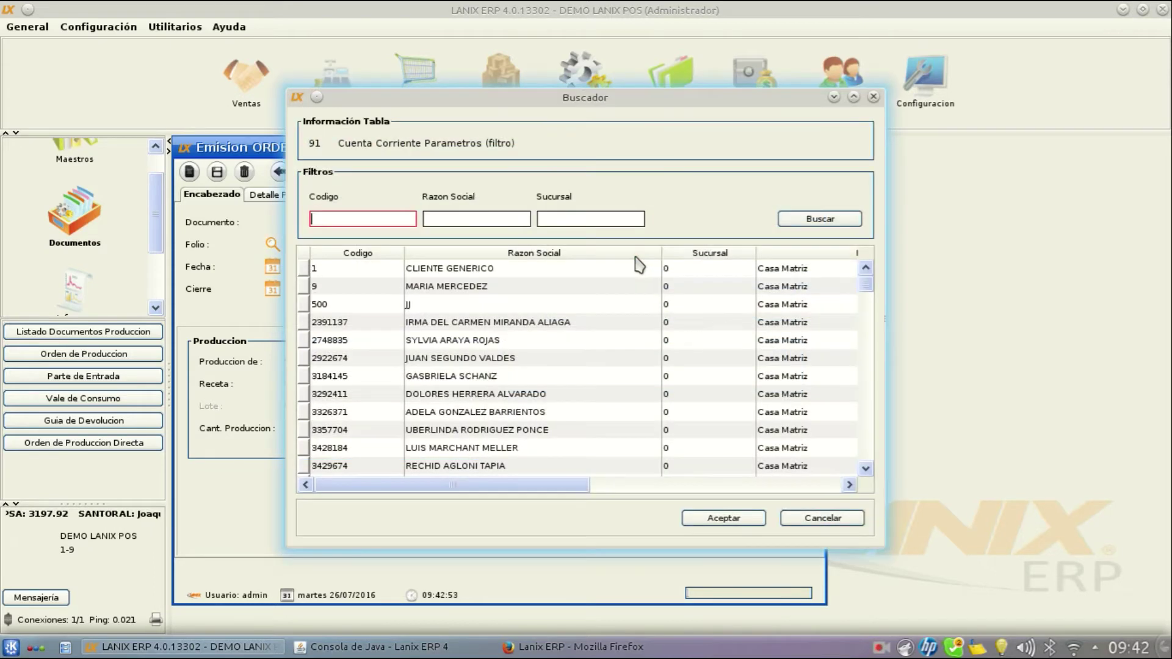
{"action": "double_click", "coordinate": [452, 268]}
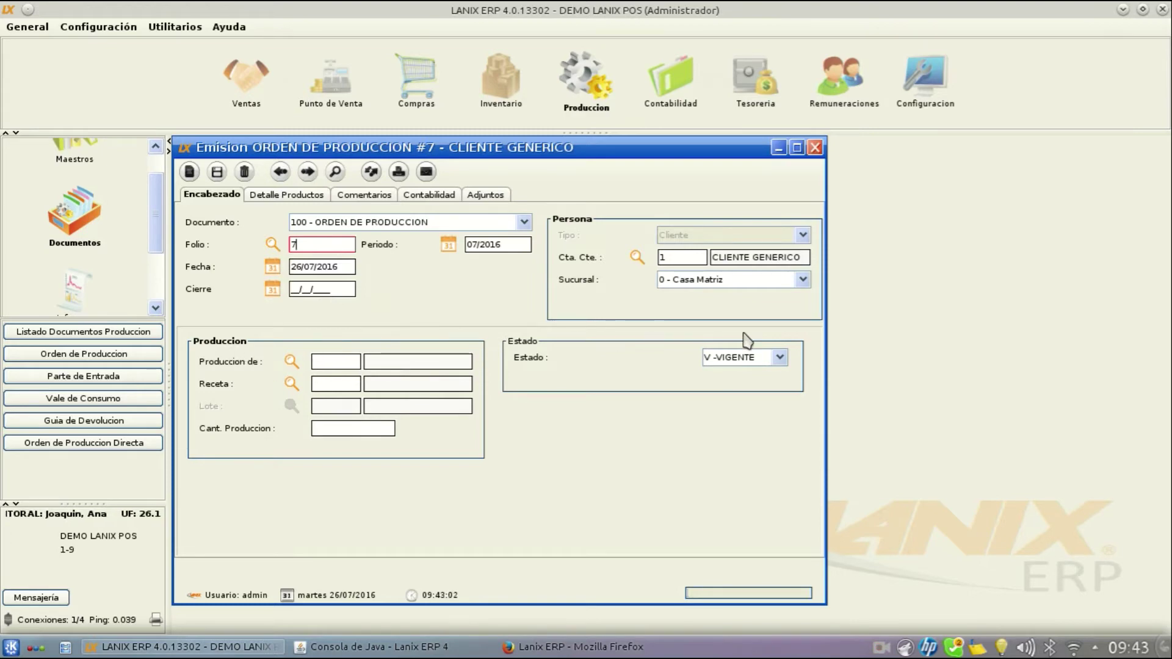
- Choose PP00001, POLLO ASADO CON ARROZ Y PAPAS, as the product to produce in the order
{"action": "left_click", "coordinate": [291, 366]}
{"action": "left_click", "coordinate": [349, 274]}
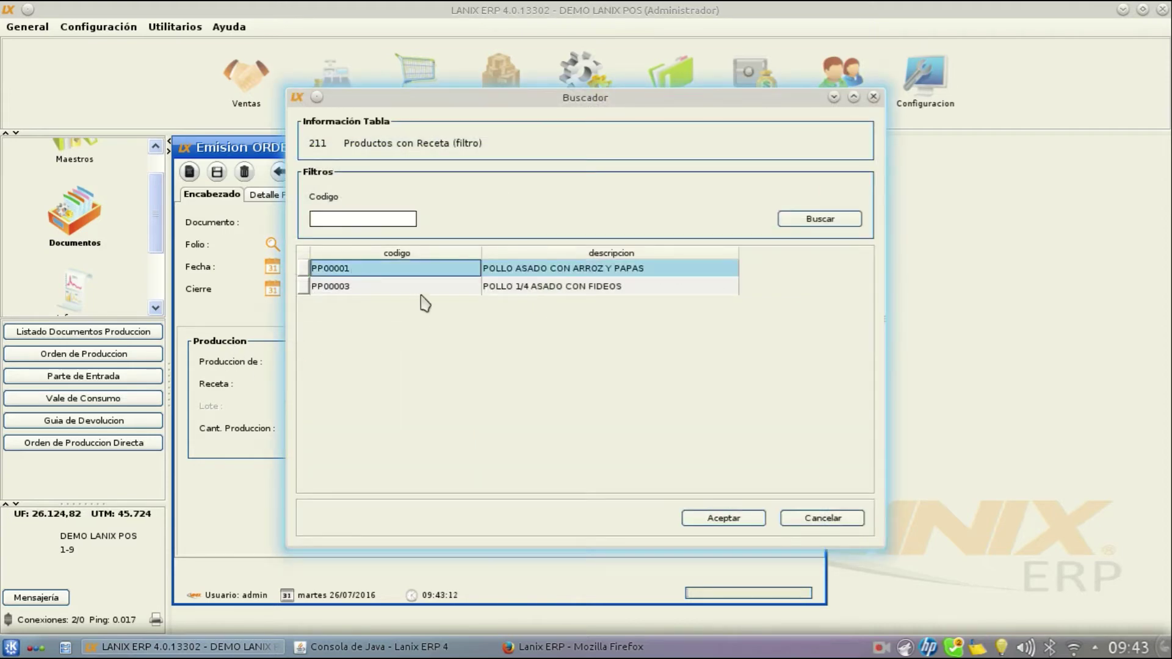
{"action": "key", "text": "Down"}
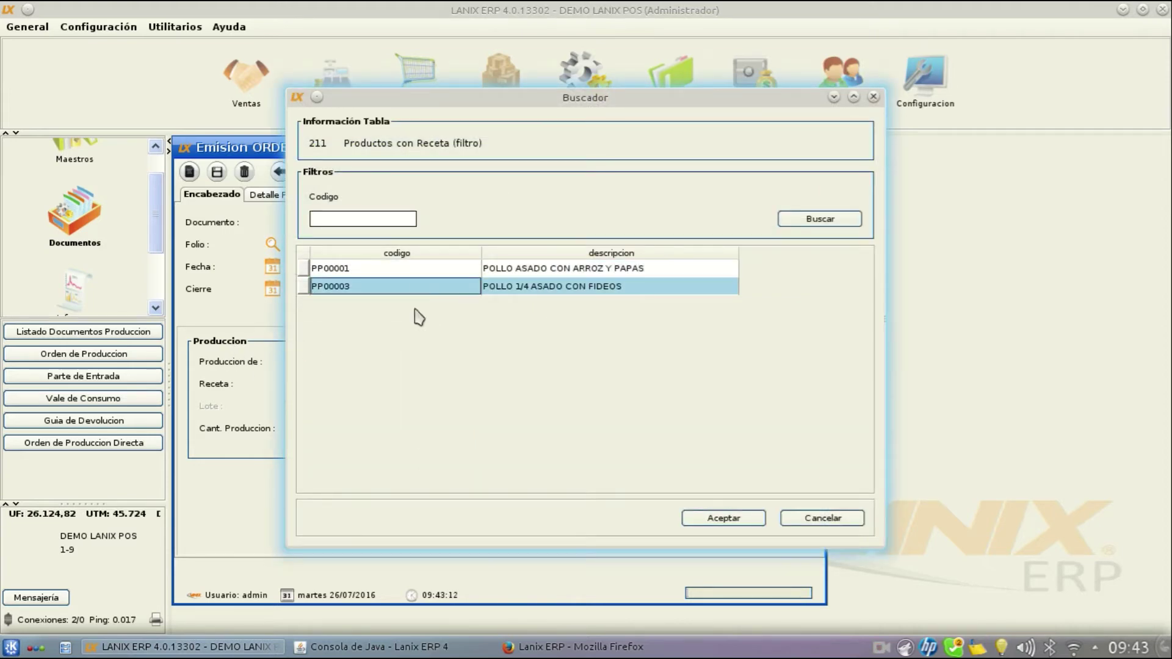
{"action": "left_click", "coordinate": [370, 272]}
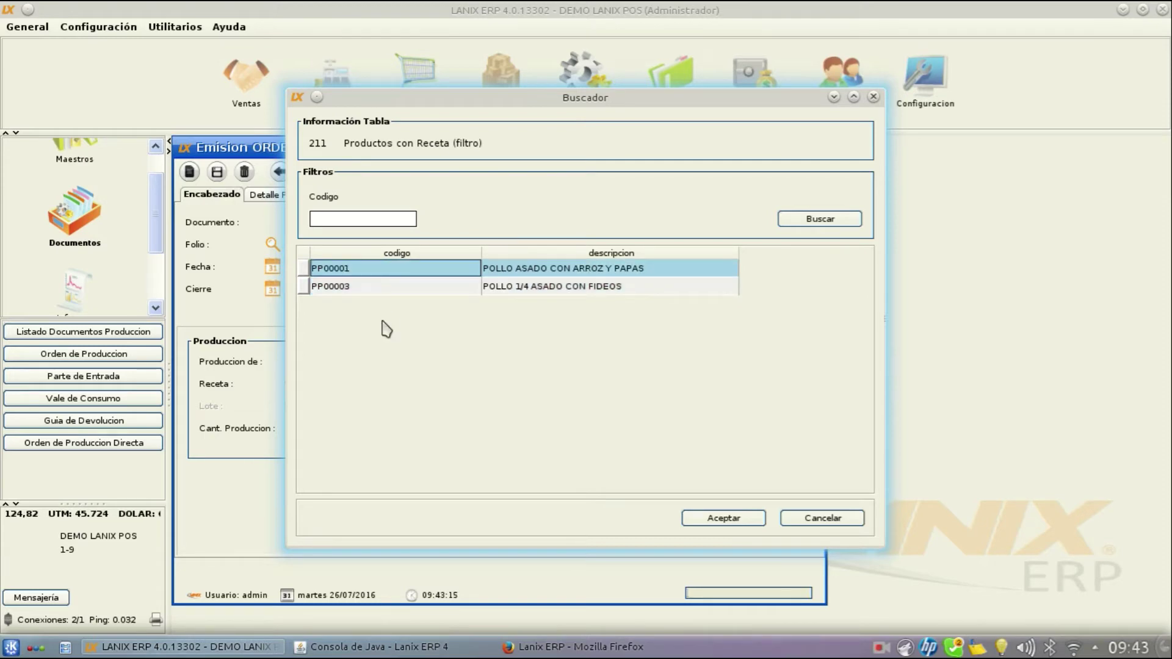
{"action": "double_click", "coordinate": [386, 272]}
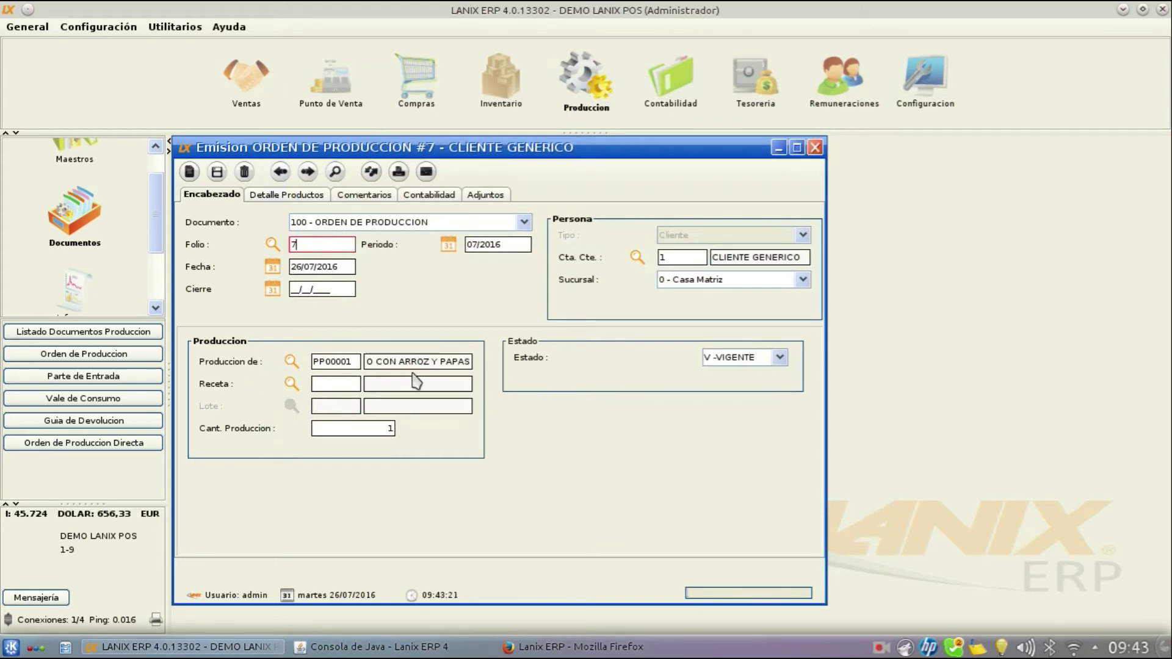
- Assign RECETA 1 to the production order and set the production quantity to 10
{"action": "left_click", "coordinate": [292, 385]}
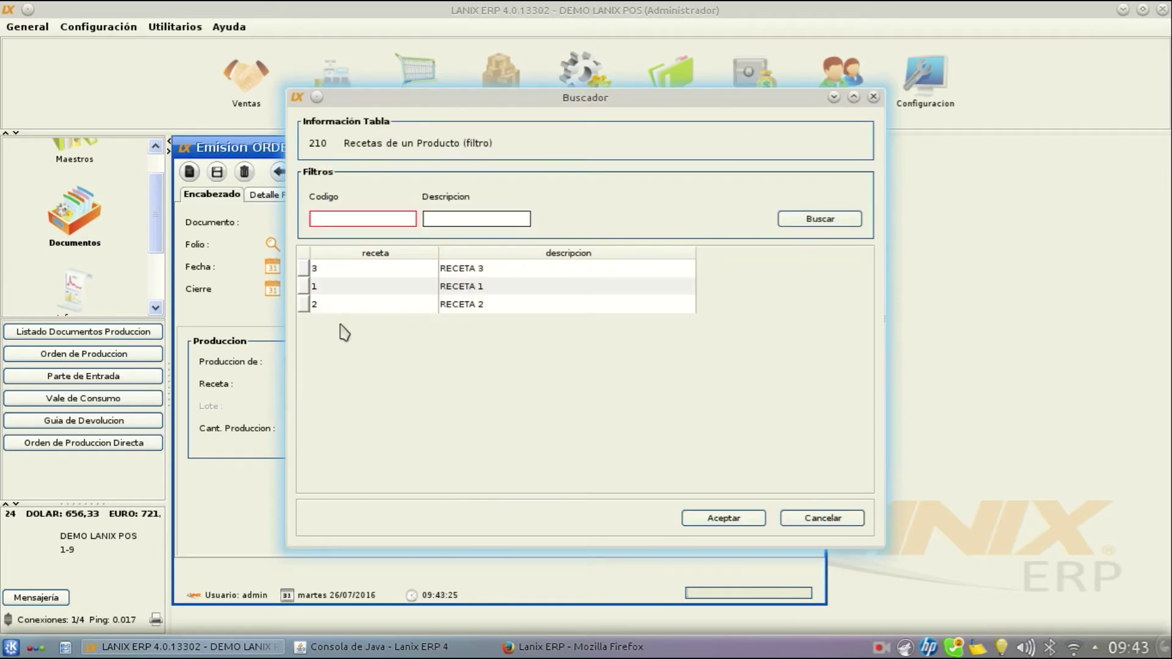
{"action": "left_click", "coordinate": [382, 286]}
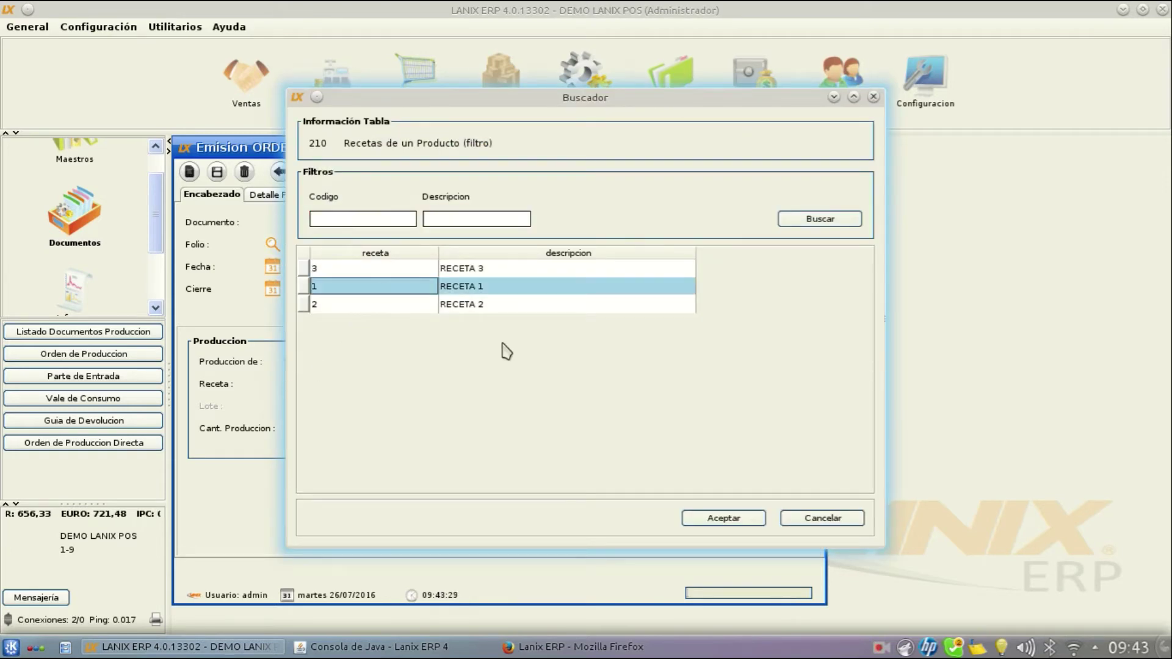
{"action": "left_click", "coordinate": [724, 518]}
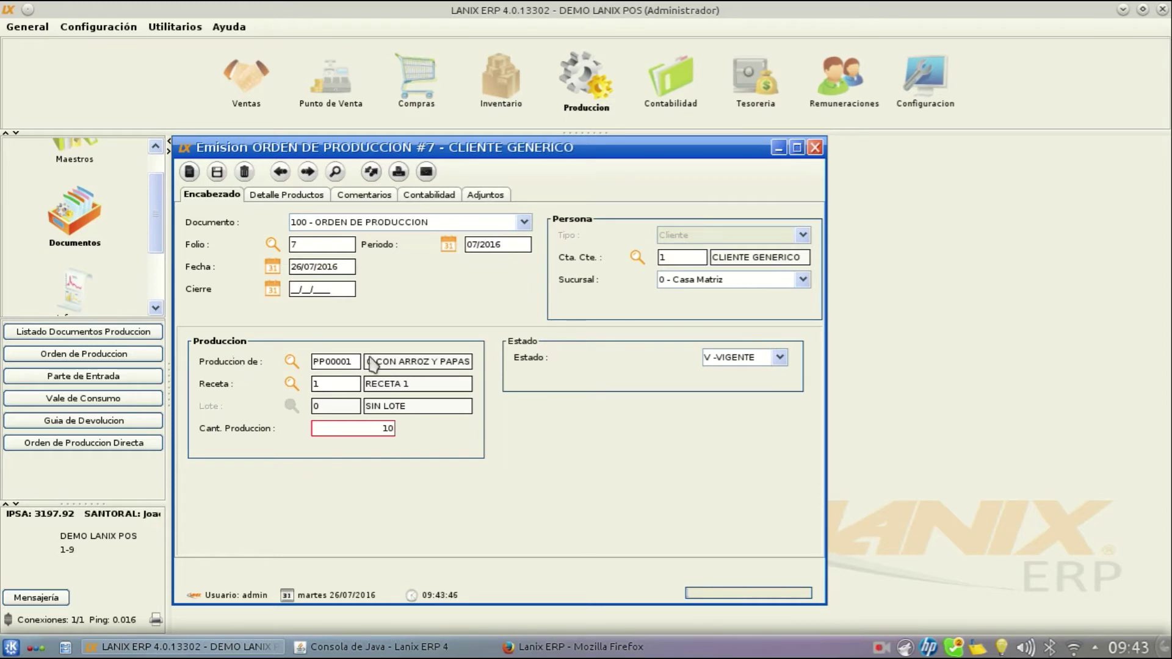
- View the order's product detail, and open product PP00001 in the production recipe maintainer by searching for code "PP"
{"action": "left_click", "coordinate": [276, 197]}
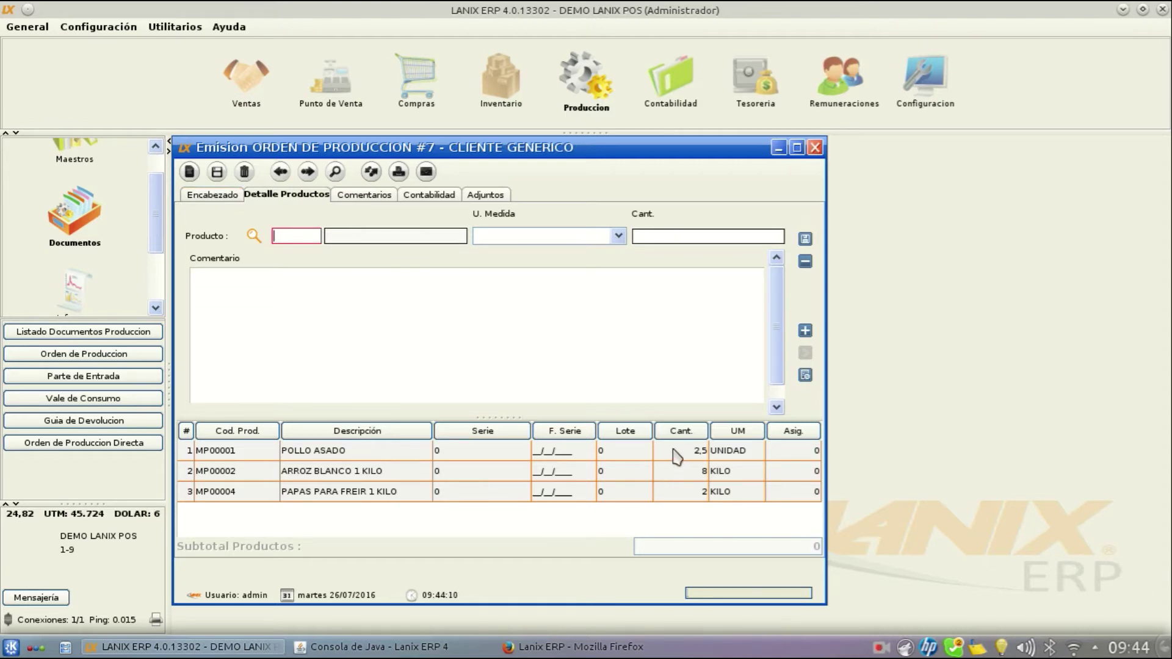
{"action": "scroll", "coordinate": [160, 197], "scroll_direction": "up", "scroll_amount": 1}
{"action": "scroll", "coordinate": [160, 196], "scroll_direction": "up", "scroll_amount": 1}
{"action": "left_click", "coordinate": [83, 183]}
{"action": "left_click", "coordinate": [101, 332]}
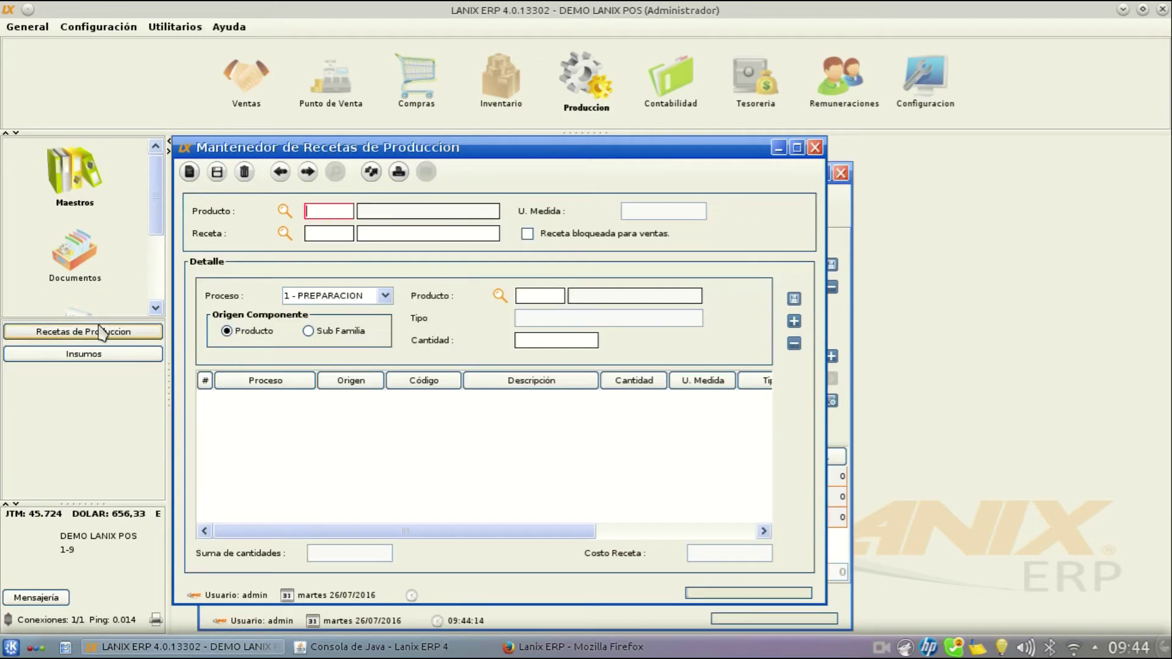
{"action": "left_click", "coordinate": [284, 211]}
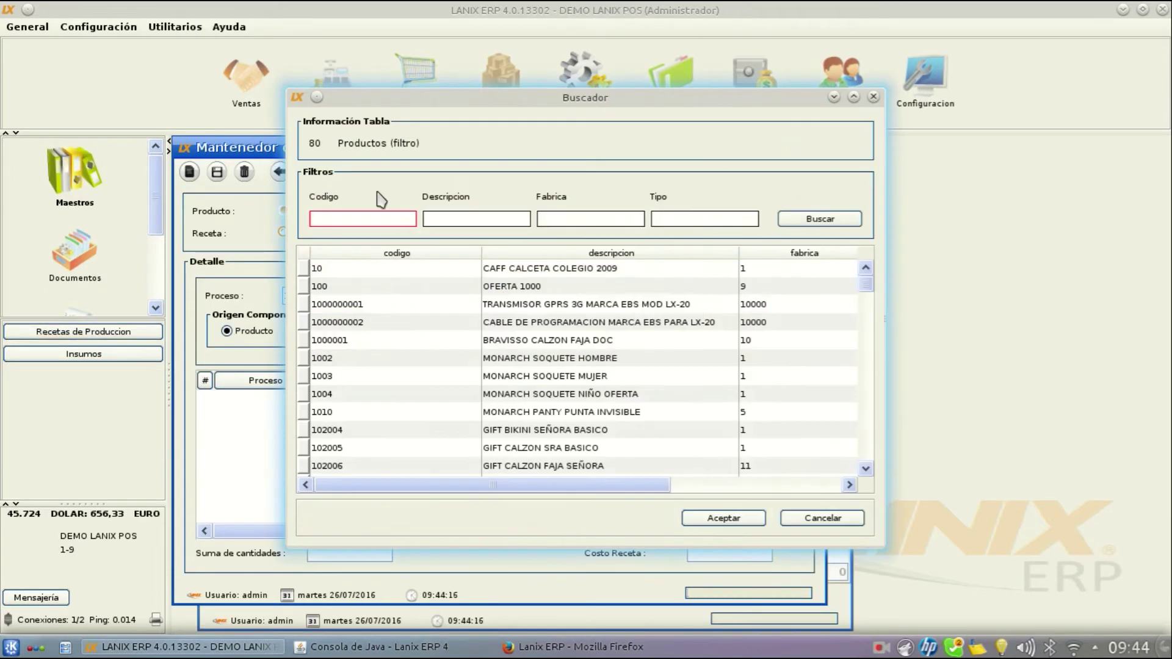
{"action": "type", "text": "PP"}
{"action": "key", "text": "Return"}
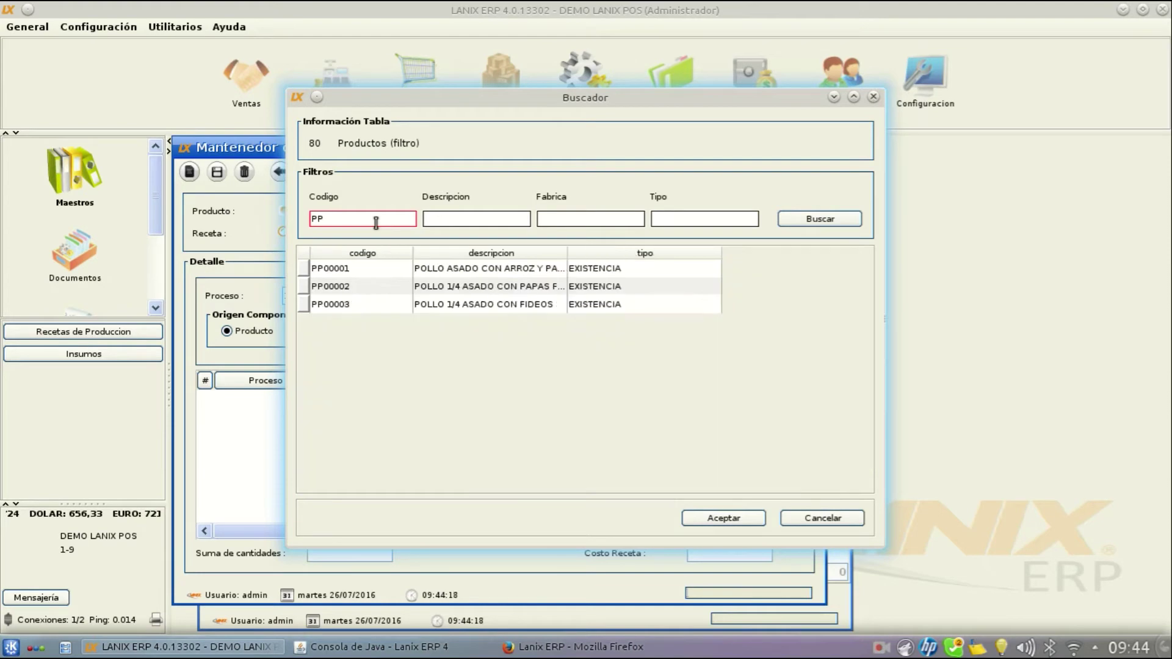
{"action": "double_click", "coordinate": [359, 270]}
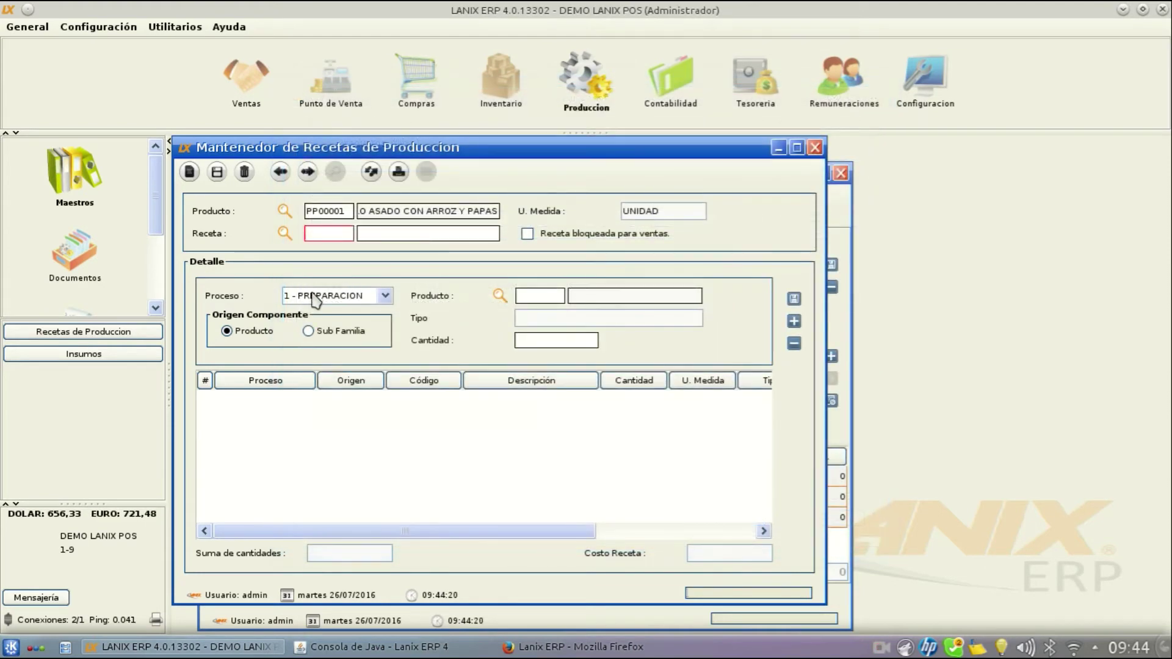
- Load RECETA 1, compare its component quantities side by side with the order's product detail, and minimize the recipe maintainer
{"action": "left_click", "coordinate": [284, 233]}
{"action": "double_click", "coordinate": [366, 286]}
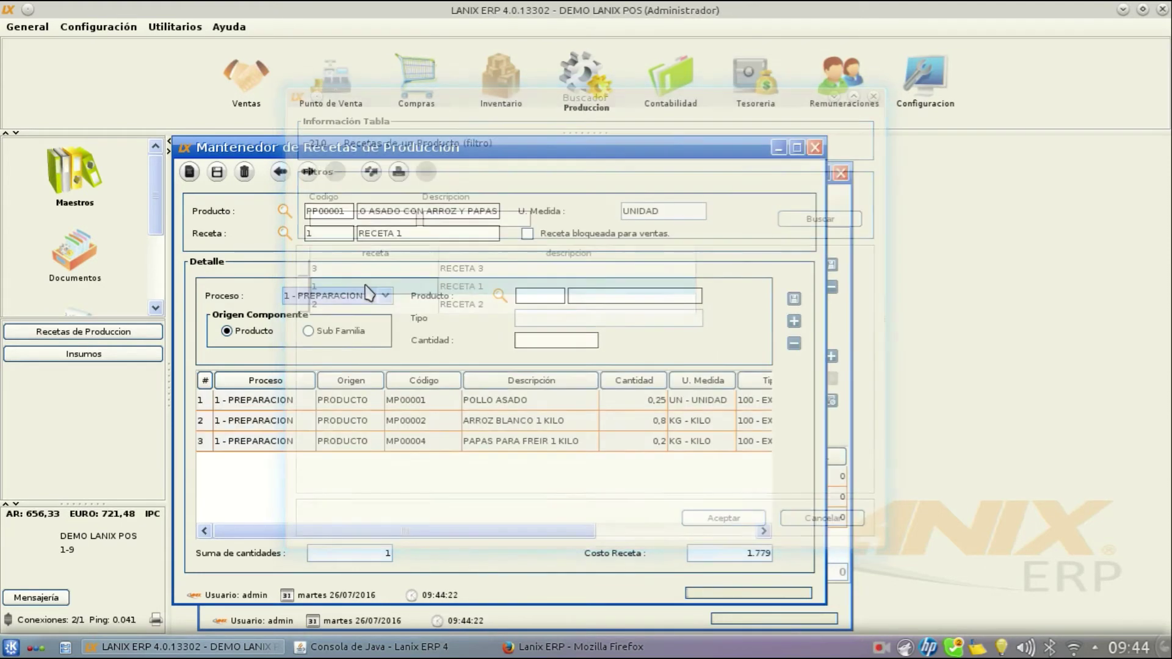
{"action": "left_click_drag", "start_coordinate": [491, 149], "coordinate": [324, 176]}
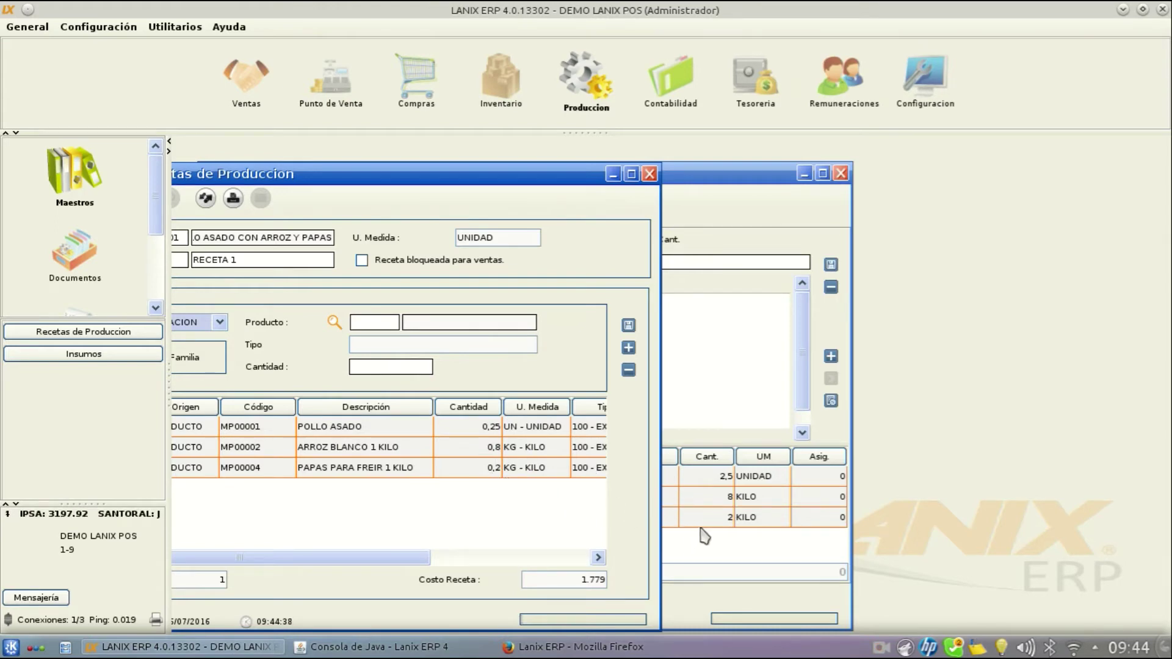
{"action": "left_click", "coordinate": [612, 174]}
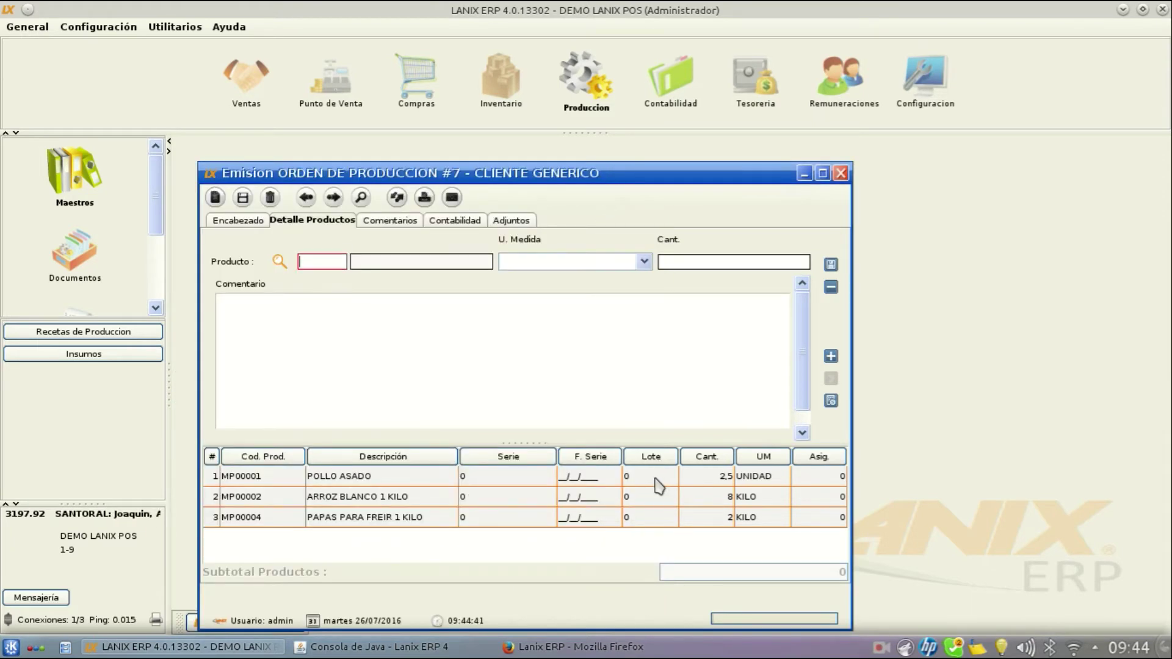
- Recheck the production order's header and product detail, and save the order, choosing to continue working on it
{"action": "left_click", "coordinate": [248, 224]}
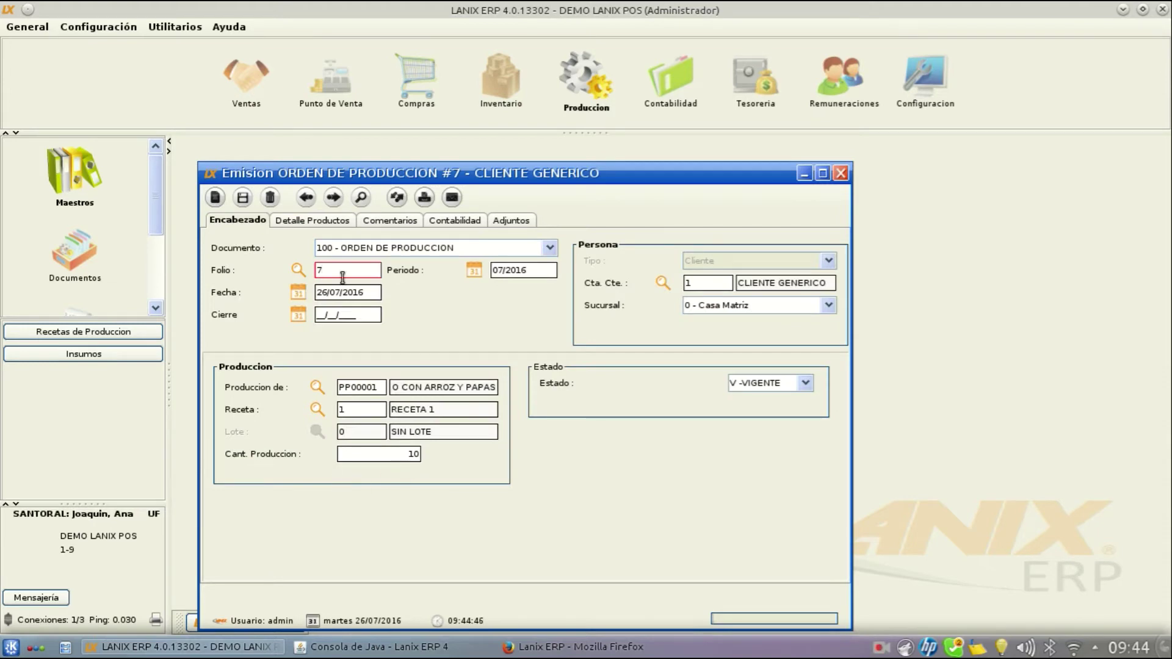
{"action": "left_click", "coordinate": [330, 224]}
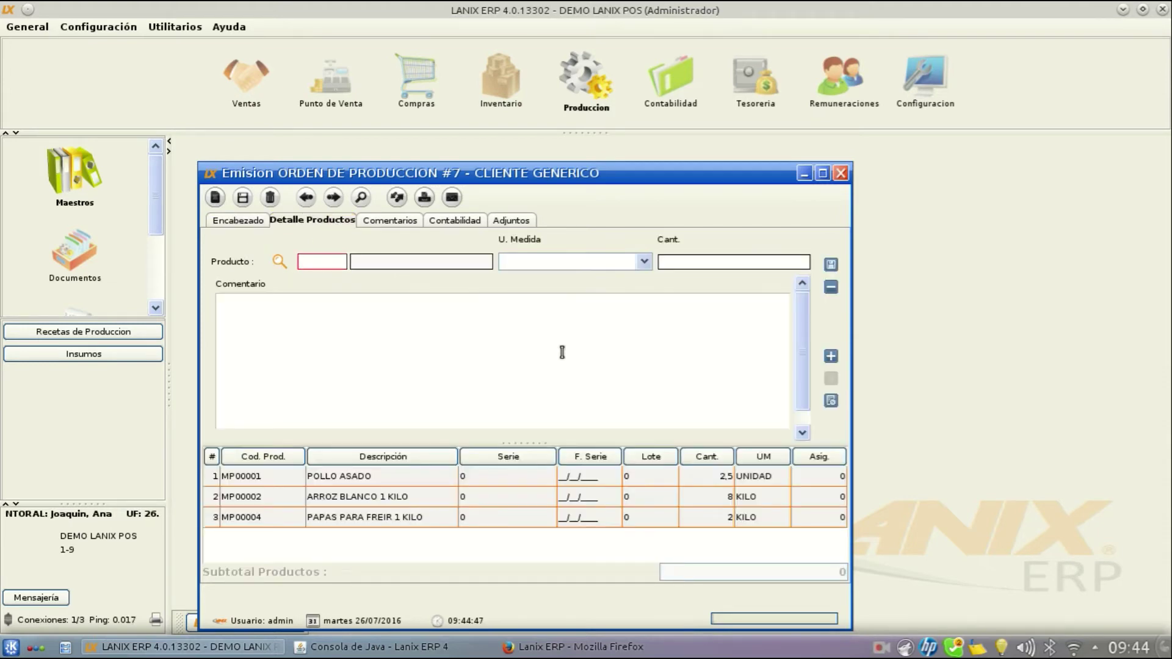
{"action": "left_click", "coordinate": [242, 197]}
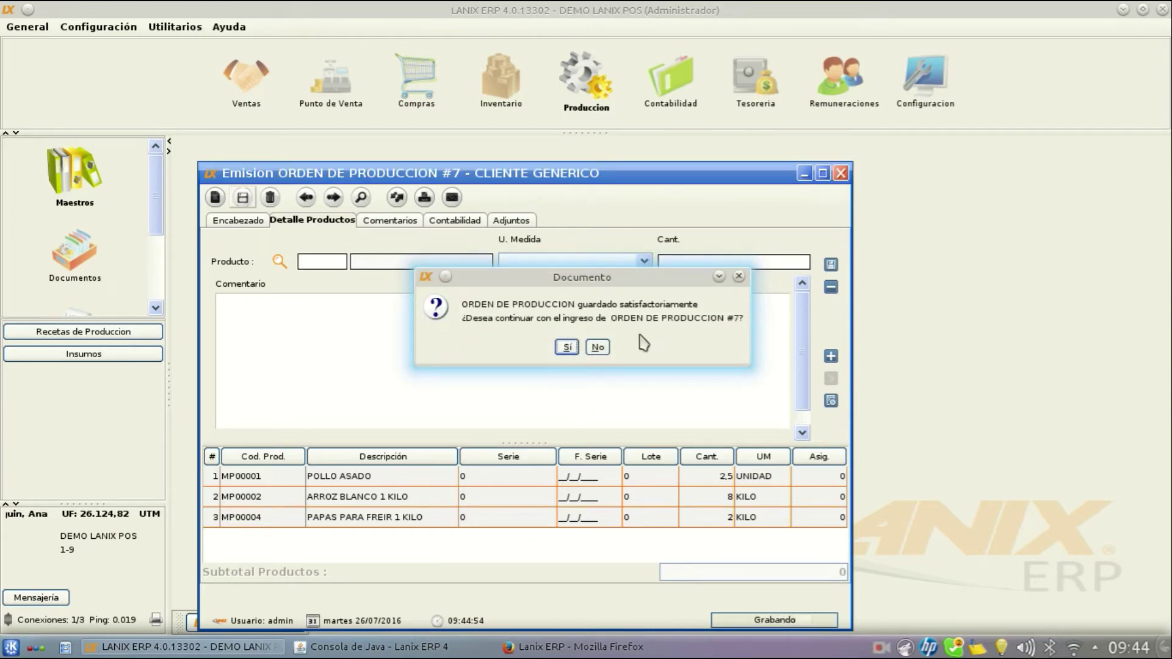
{"action": "left_click", "coordinate": [568, 348]}
- View the comments and attachments sections of the production order
{"action": "left_click", "coordinate": [401, 221]}
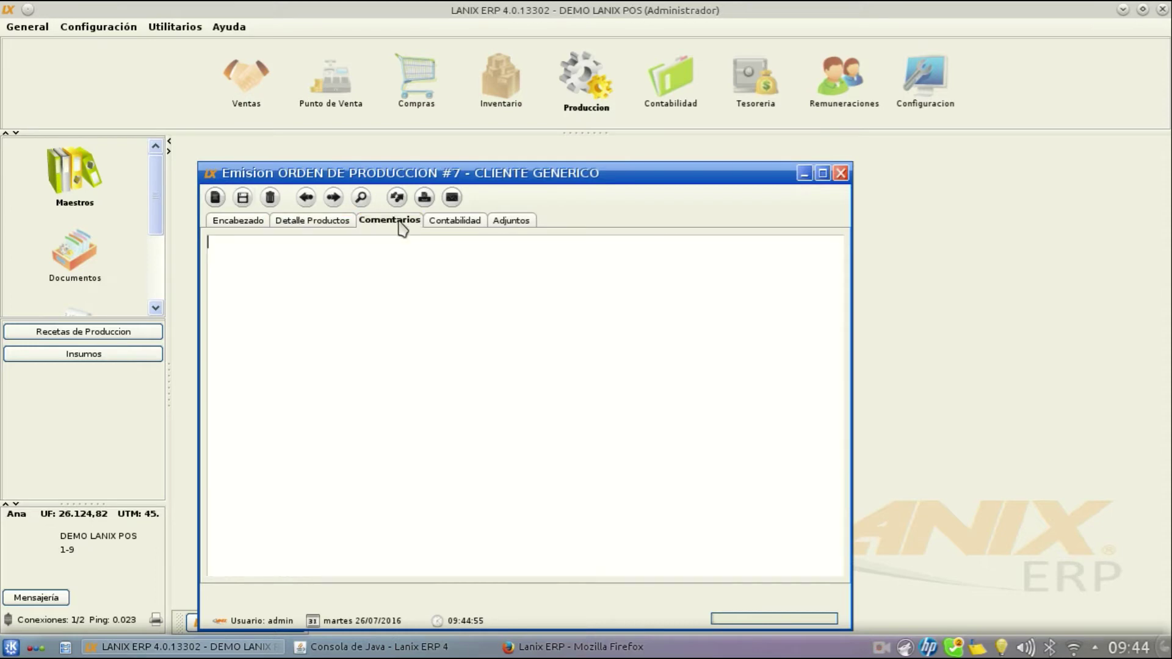
{"action": "left_click", "coordinate": [497, 224]}
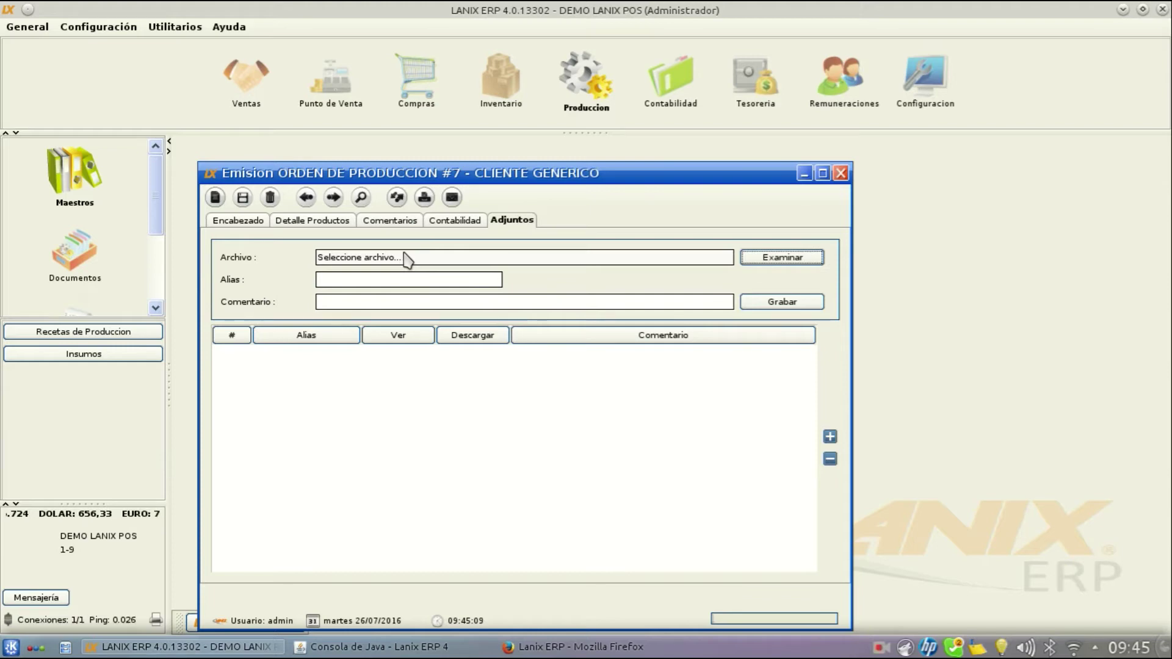
- Return to the production order's header and close the order, discarding any pending changes
{"action": "left_click", "coordinate": [244, 221]}
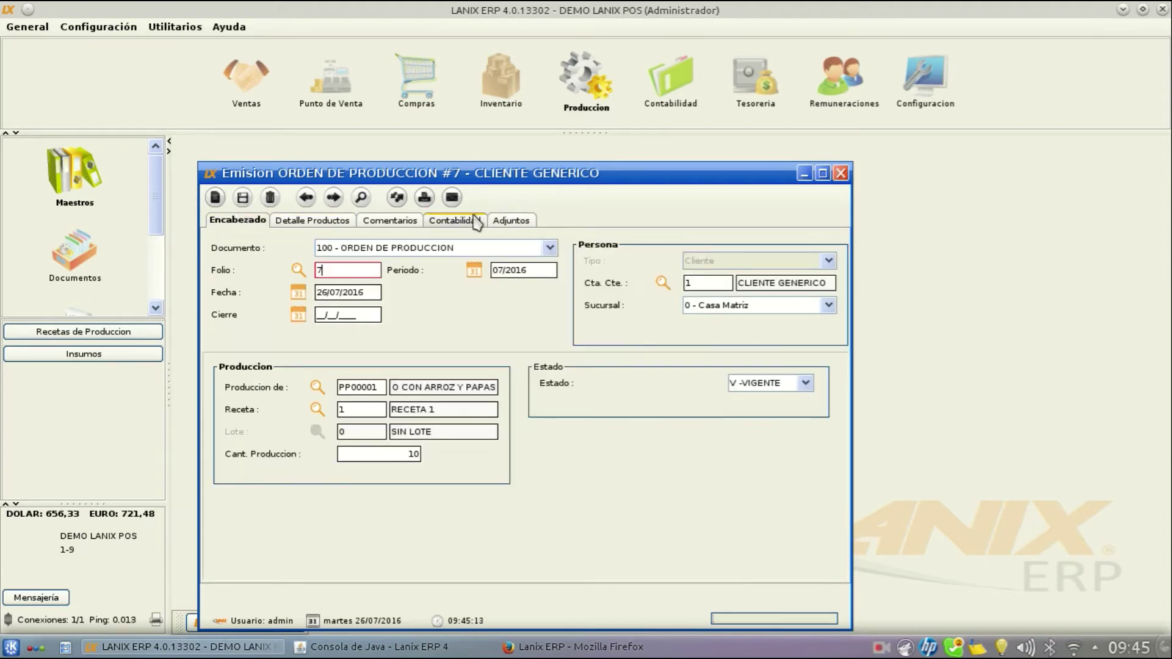
{"action": "left_click", "coordinate": [841, 173]}
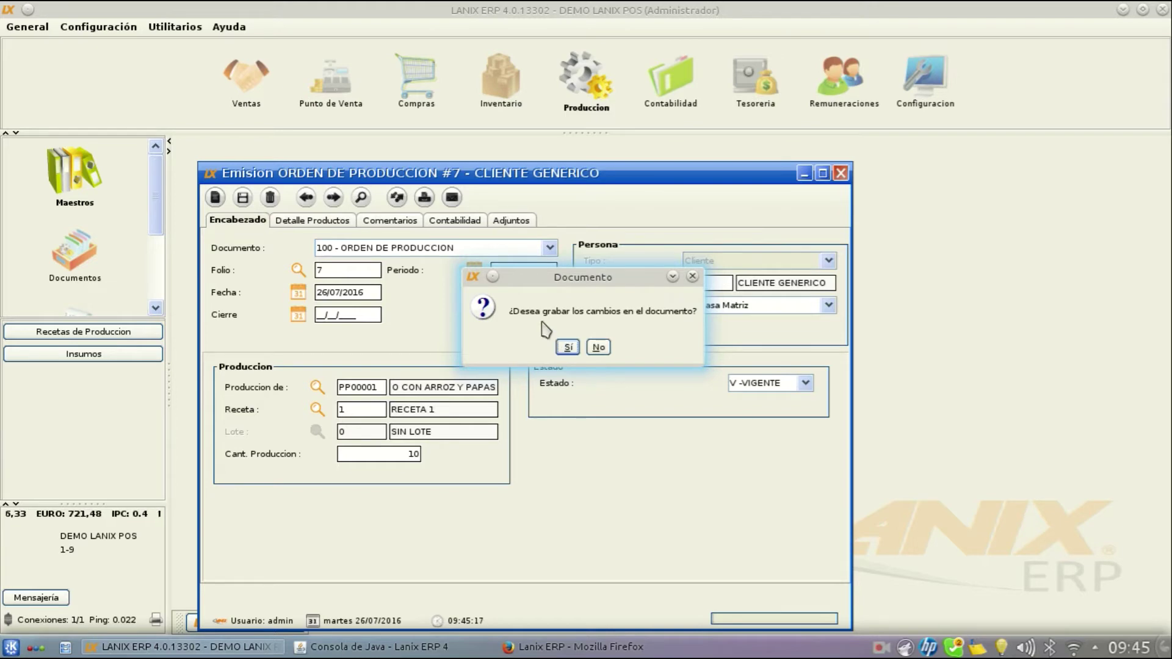
{"action": "left_click", "coordinate": [600, 348]}
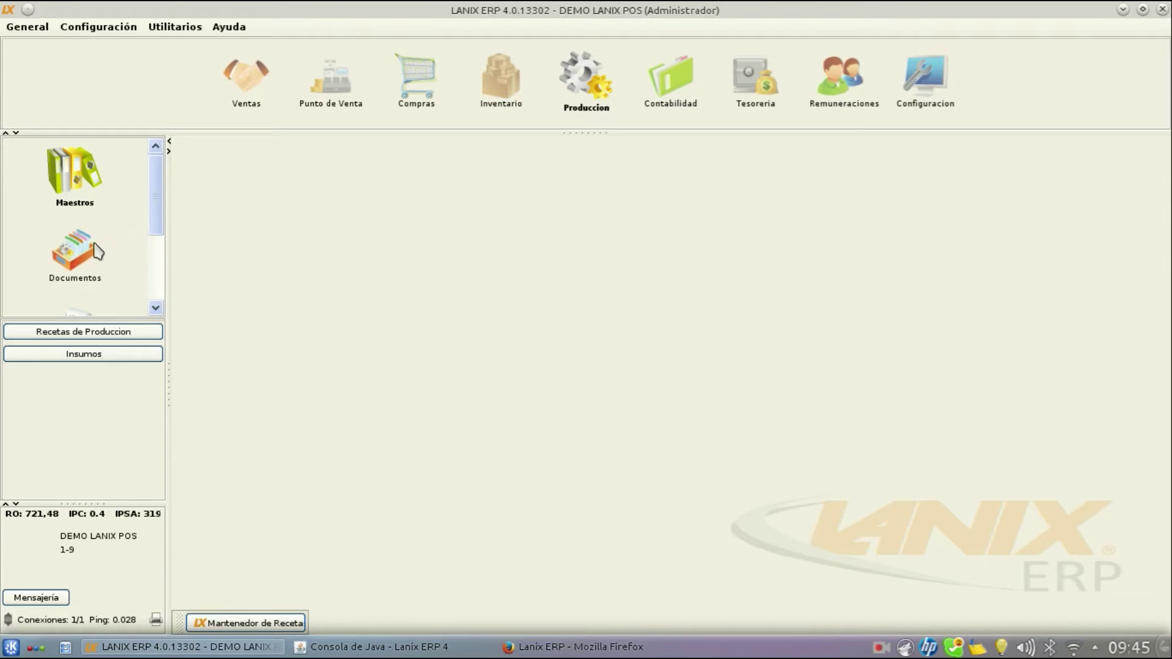
- Start a production consumption voucher using document type 200 - VALE DE CONSUMO PRODUCCION
{"action": "left_click", "coordinate": [75, 251]}
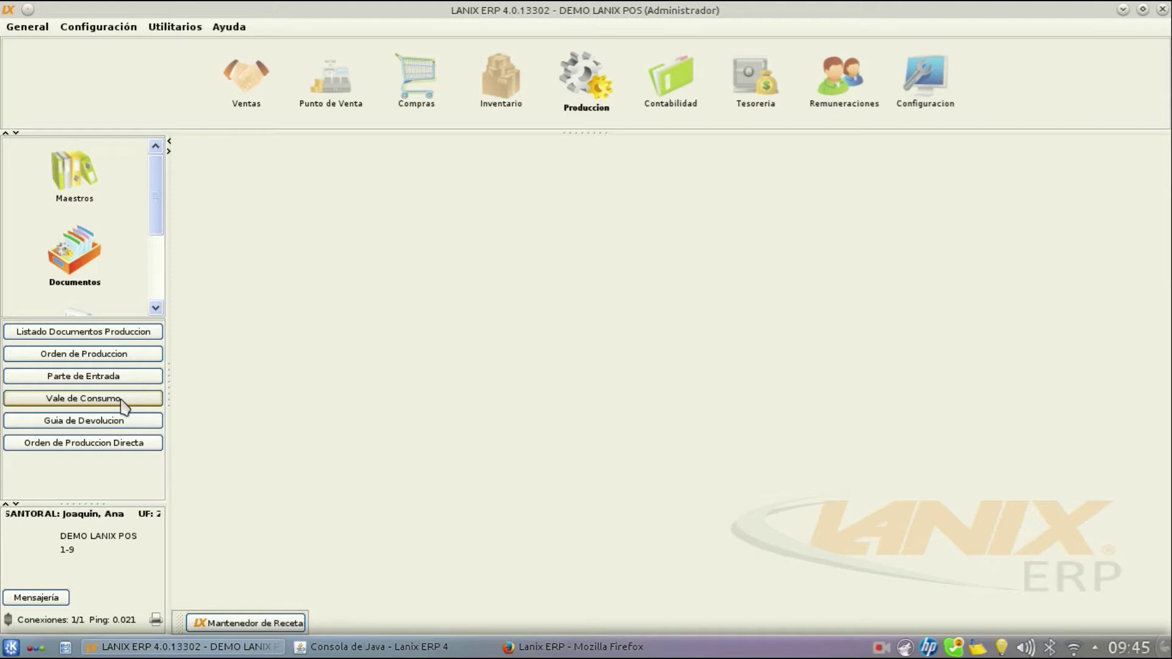
{"action": "left_click", "coordinate": [126, 402]}
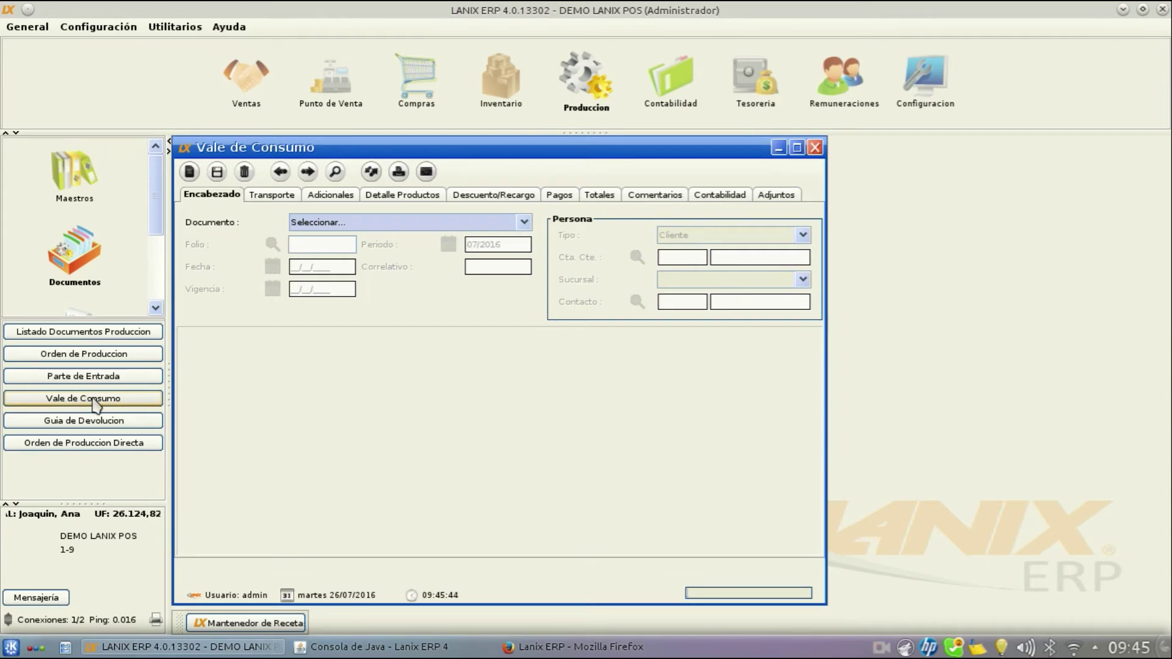
{"action": "left_click", "coordinate": [523, 222]}
{"action": "left_click", "coordinate": [417, 251]}
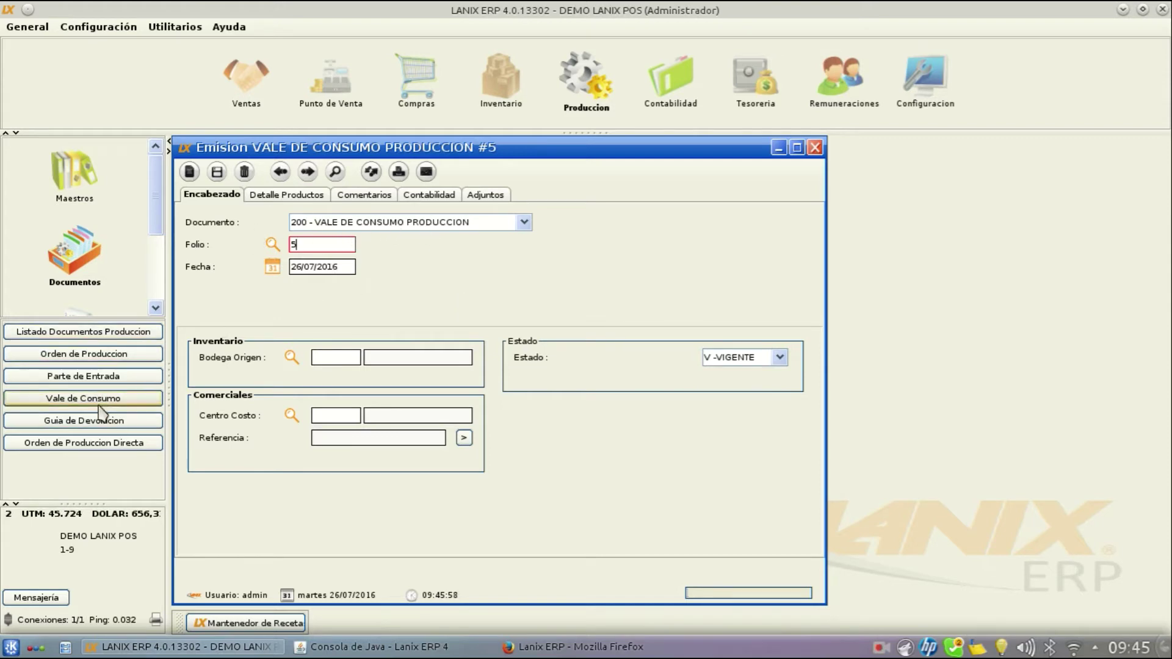
- Set the voucher's source warehouse to 1 BODEGA LOCAL and its cost centre to 01 CENTRO DE COSTO 01
{"action": "left_click", "coordinate": [293, 357]}
{"action": "double_click", "coordinate": [393, 272]}
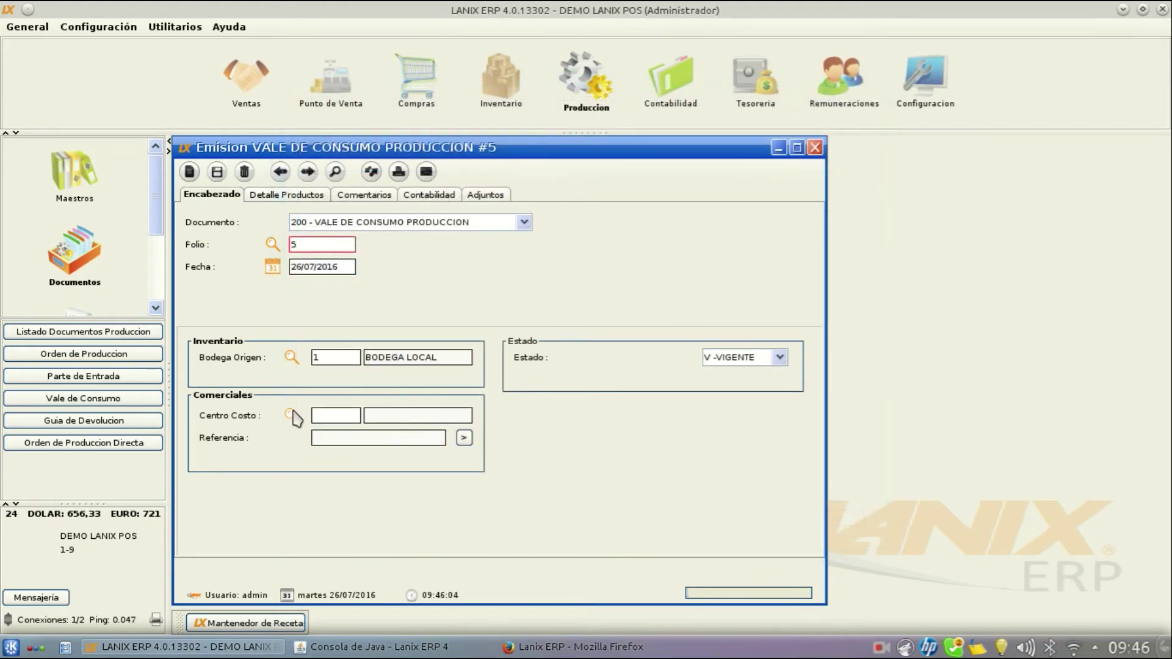
{"action": "left_click", "coordinate": [292, 416]}
{"action": "double_click", "coordinate": [387, 269]}
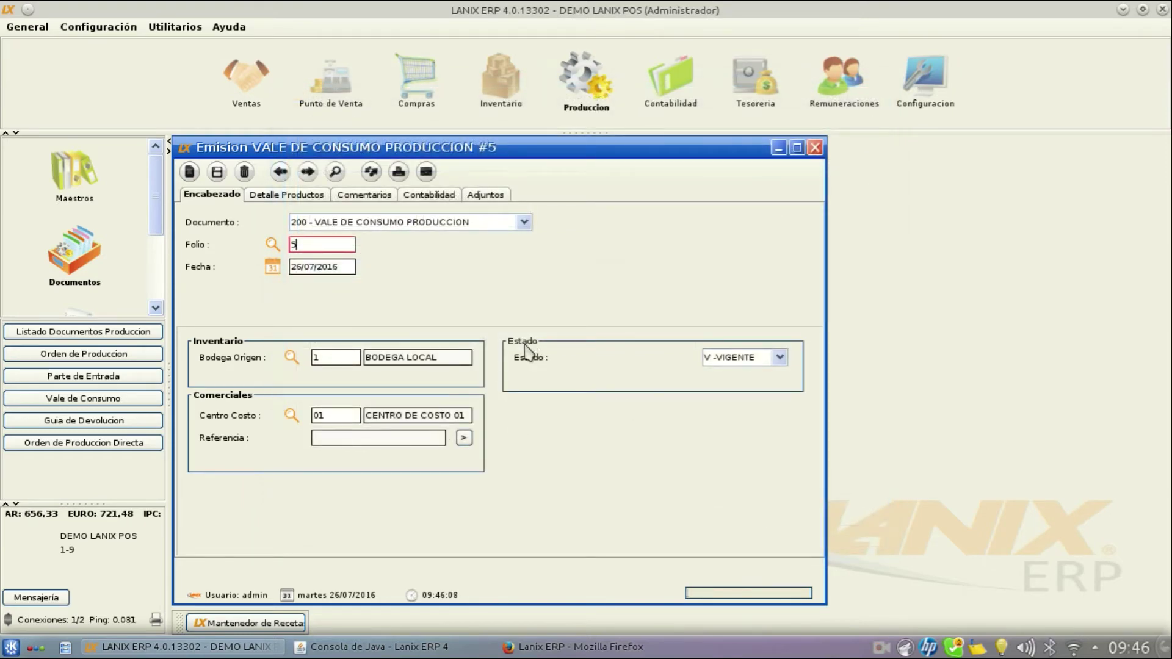
- Load production order folio 7 as the voucher's previous document, with origin type 100 - ORDEN DE PRODUCCION
{"action": "left_click", "coordinate": [334, 172]}
{"action": "left_click_drag", "start_coordinate": [428, 71], "coordinate": [550, 76]}
{"action": "left_click", "coordinate": [611, 124]}
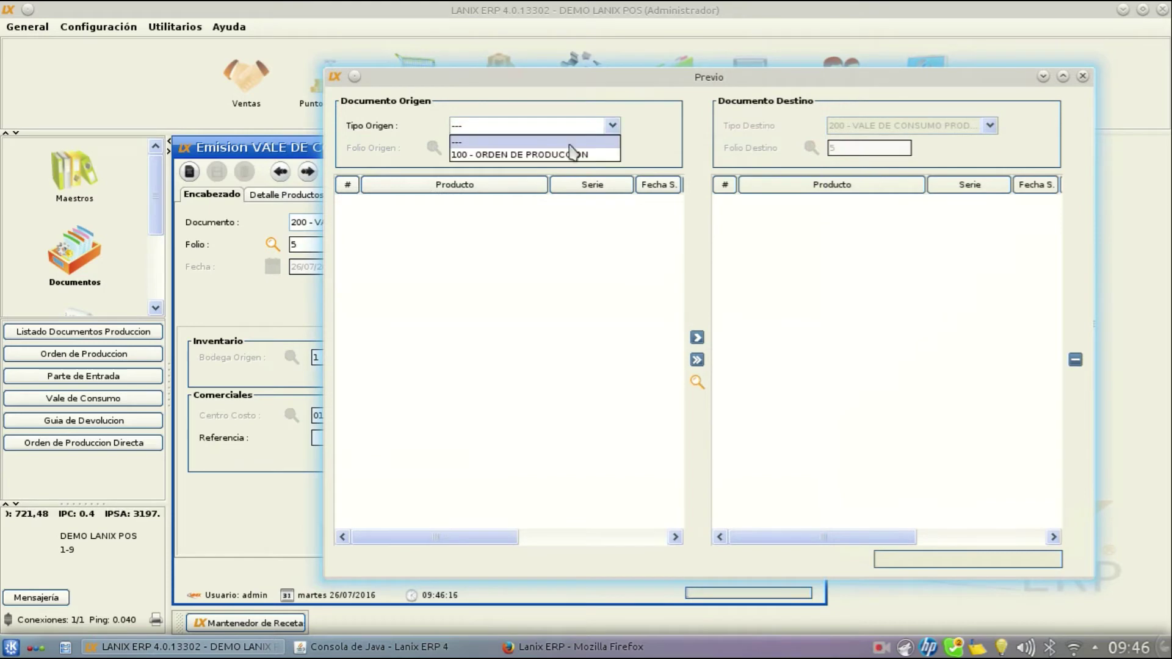
{"action": "left_click", "coordinate": [535, 155]}
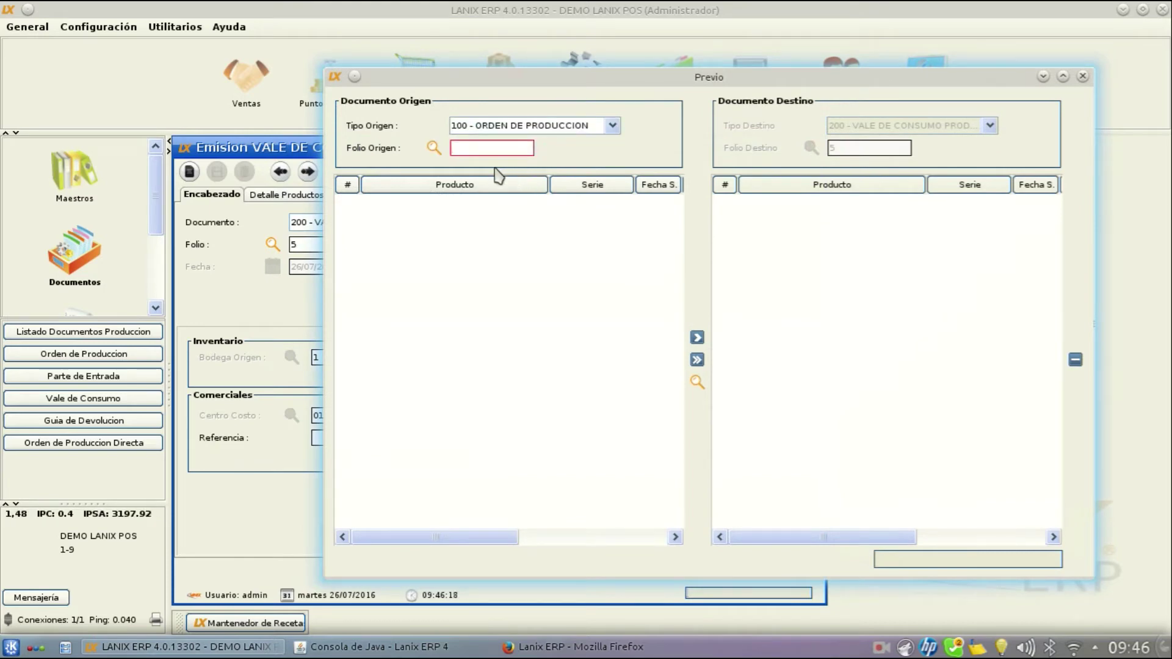
{"action": "left_click", "coordinate": [431, 150]}
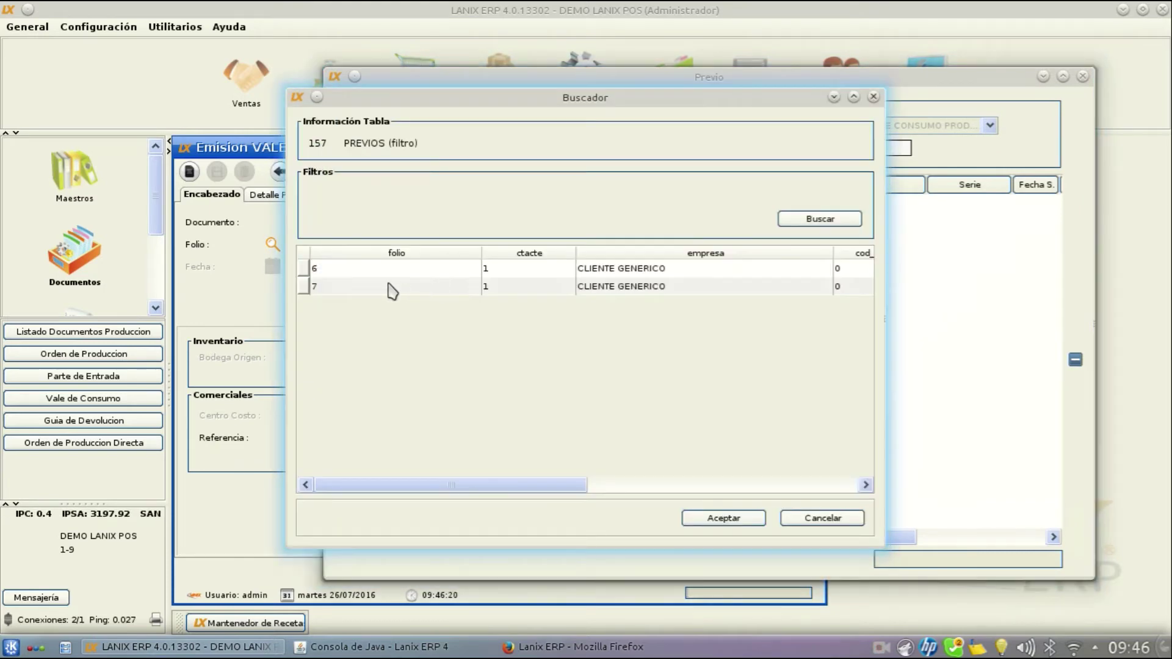
{"action": "left_click", "coordinate": [391, 285]}
{"action": "left_click_drag", "start_coordinate": [458, 484], "coordinate": [357, 488]}
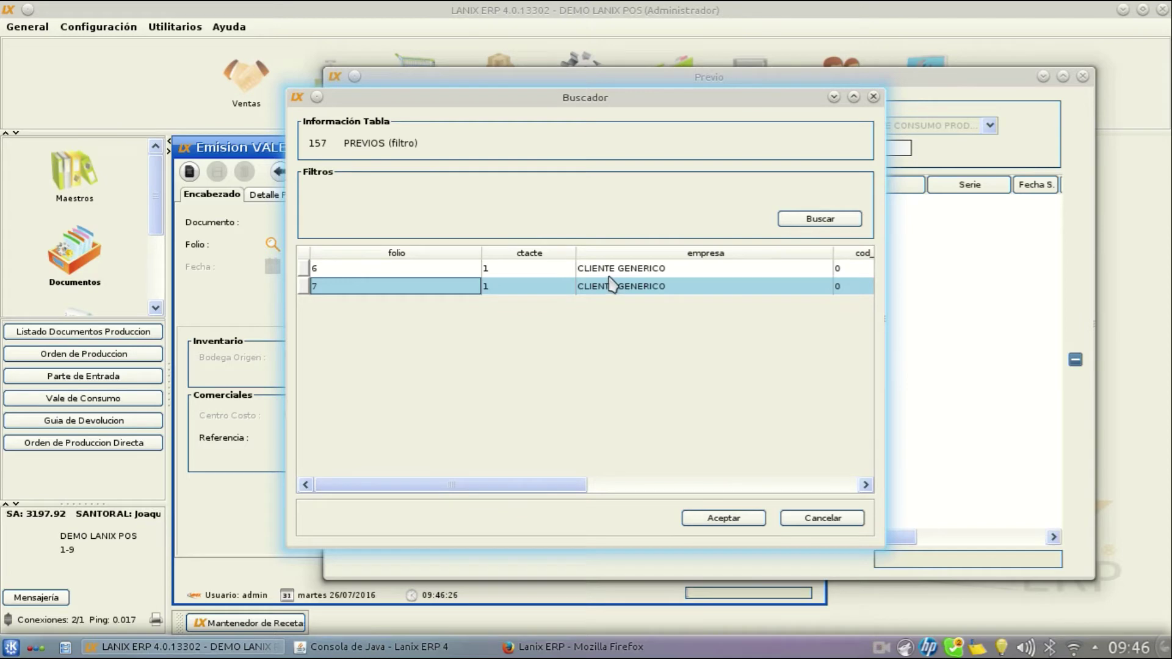
{"action": "left_click", "coordinate": [686, 517]}
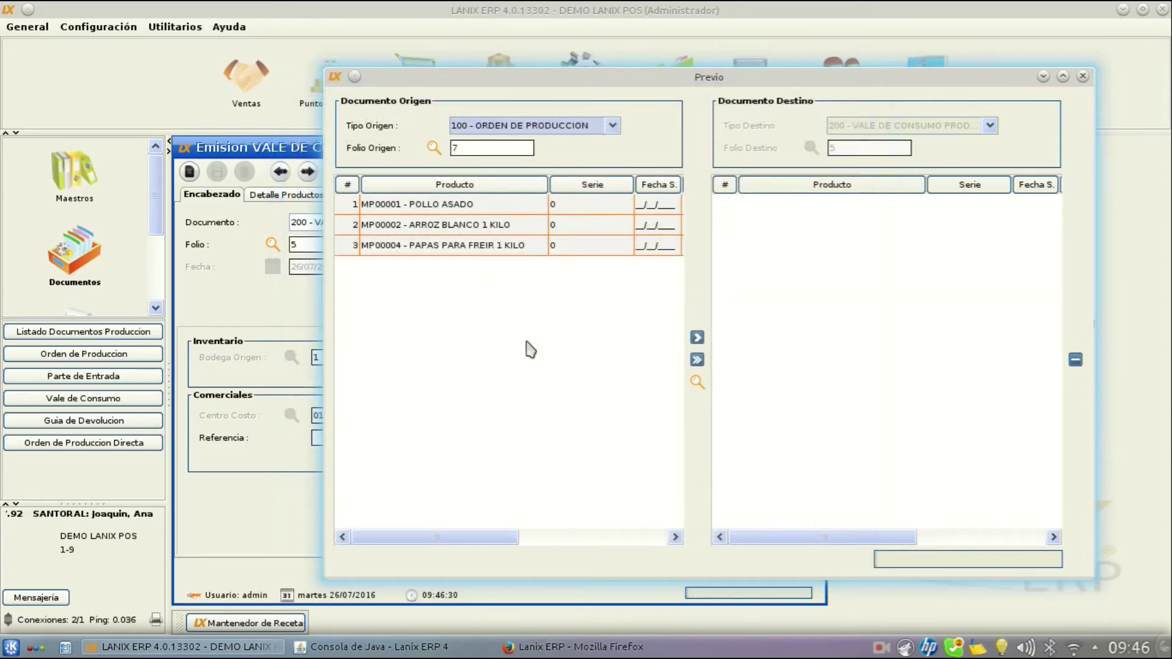
- Review the order's component lines and transfer 2 units of MP00001 POLLO ASADO to the consumption voucher as a manual item
{"action": "mouse_move", "coordinate": [484, 536]}
{"action": "left_mouse_down"}
{"action": "mouse_move", "coordinate": [641, 549]}
{"action": "mouse_move", "coordinate": [475, 545]}
{"action": "left_mouse_up"}
{"action": "left_click", "coordinate": [434, 209]}
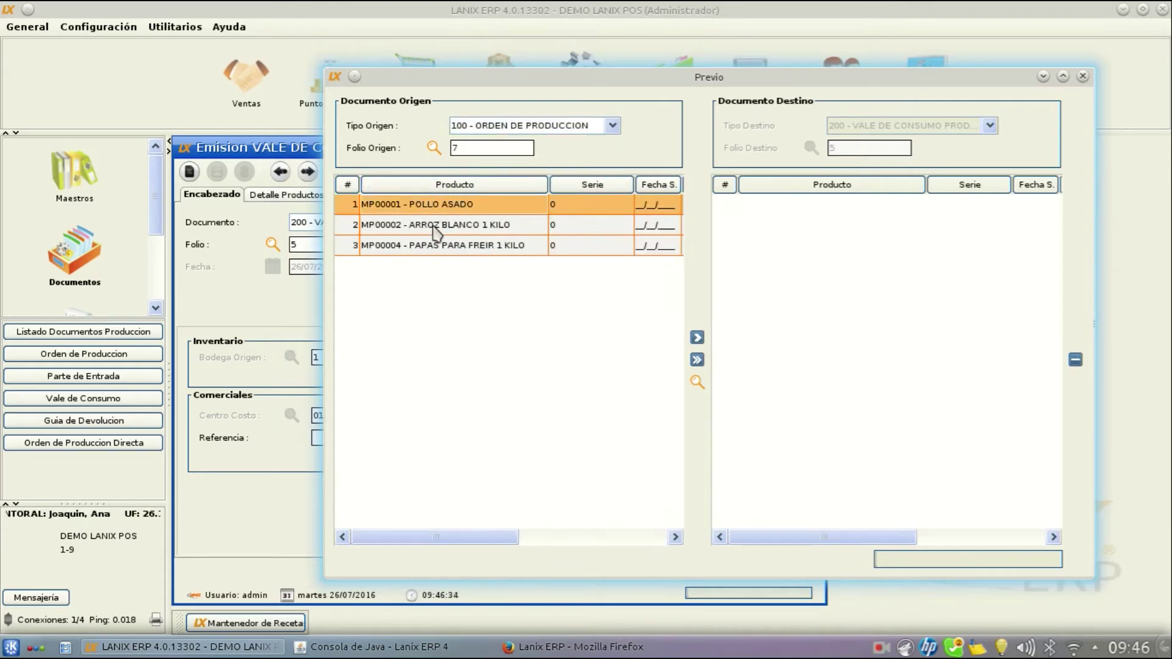
{"action": "left_click", "coordinate": [434, 230]}
{"action": "left_click", "coordinate": [443, 247]}
{"action": "left_click_drag", "start_coordinate": [451, 537], "coordinate": [529, 542]}
{"action": "left_click_drag", "start_coordinate": [774, 74], "coordinate": [659, 68]}
{"action": "left_click", "coordinate": [408, 202]}
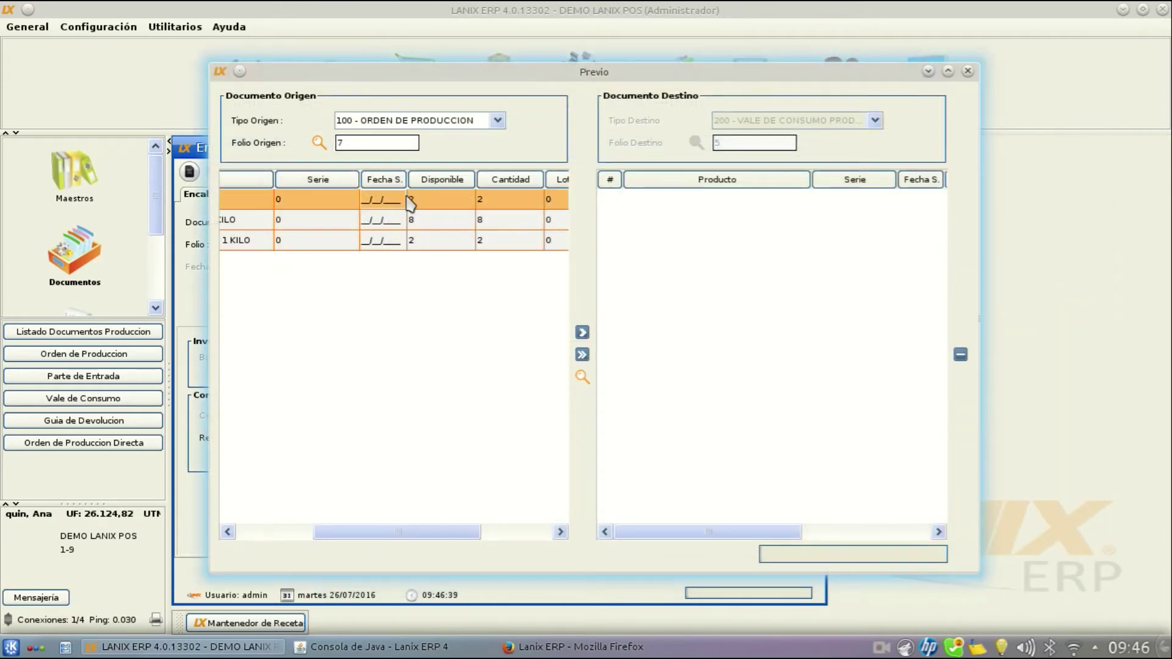
{"action": "left_click", "coordinate": [581, 332]}
{"action": "left_click", "coordinate": [532, 348]}
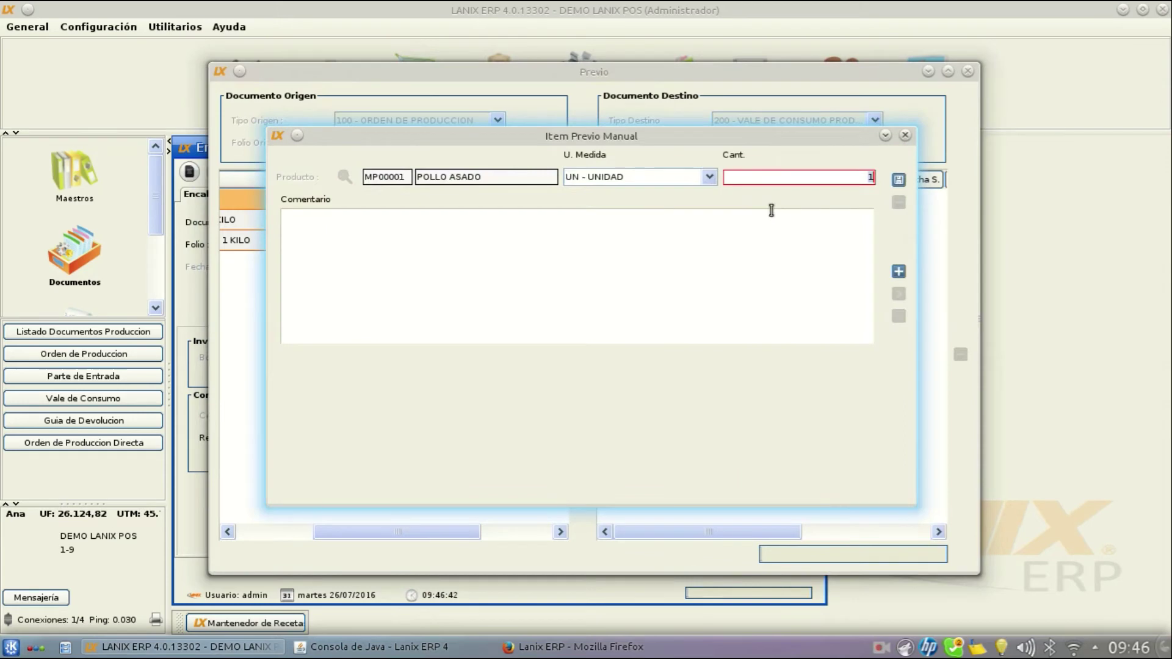
{"action": "left_click_drag", "start_coordinate": [827, 140], "coordinate": [819, 246]}
{"action": "left_click", "coordinate": [892, 286]}
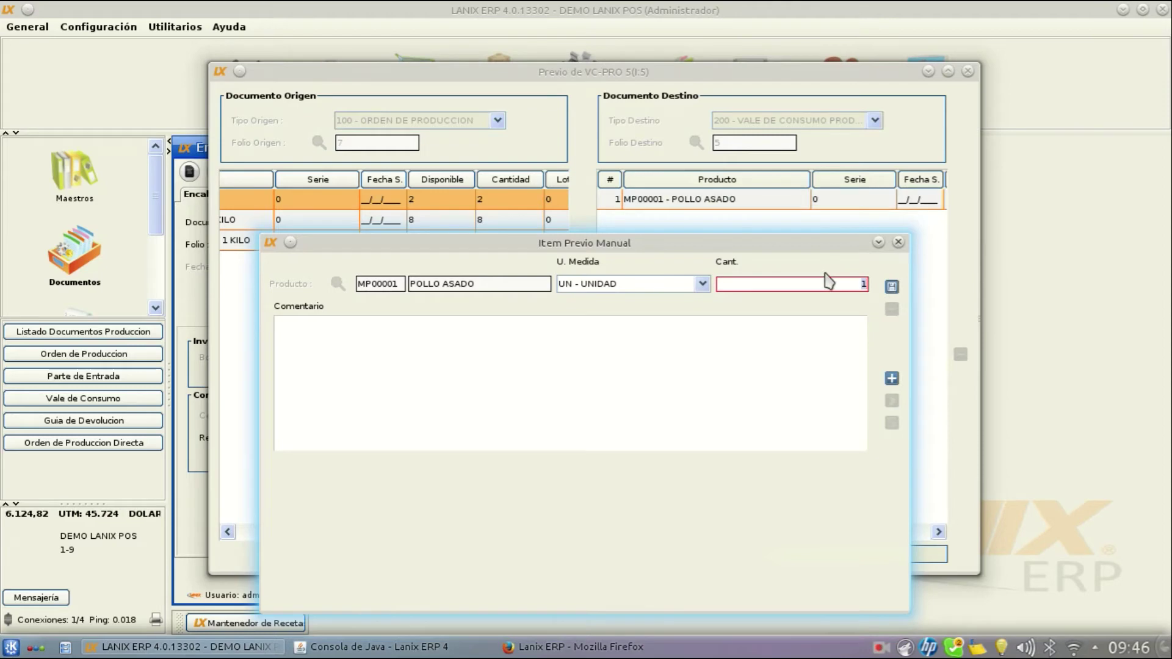
{"action": "left_click", "coordinate": [897, 243]}
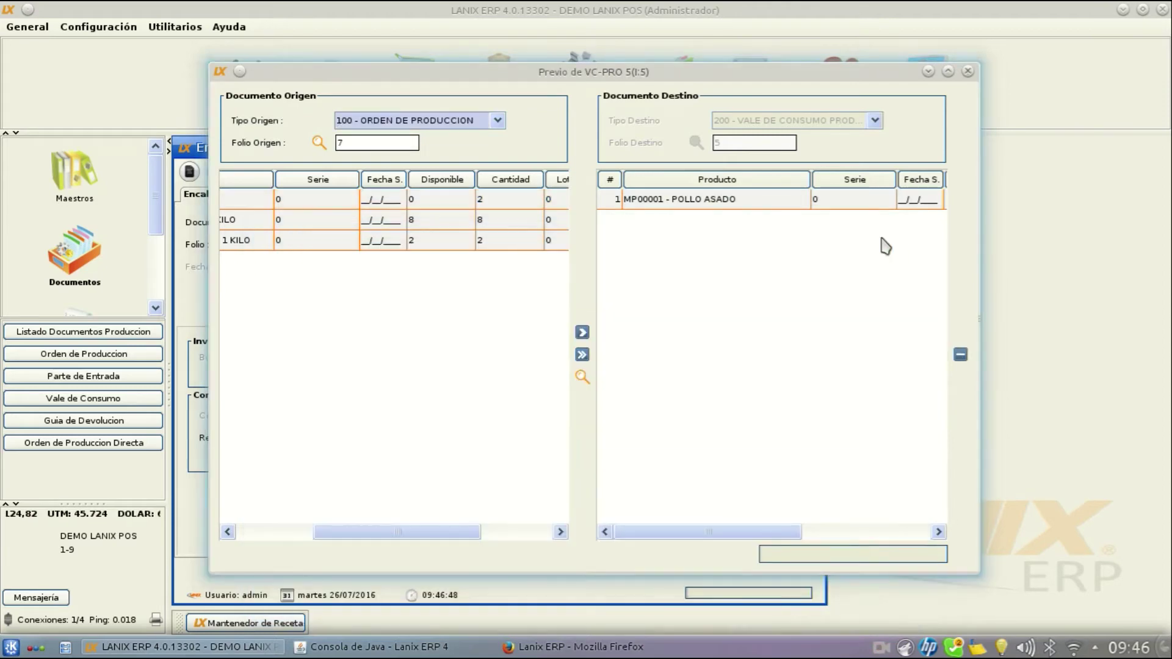
- Transfer all remaining order items to the voucher, check their quantities and warehouses, and close the previous-document window
{"action": "left_click", "coordinate": [583, 355]}
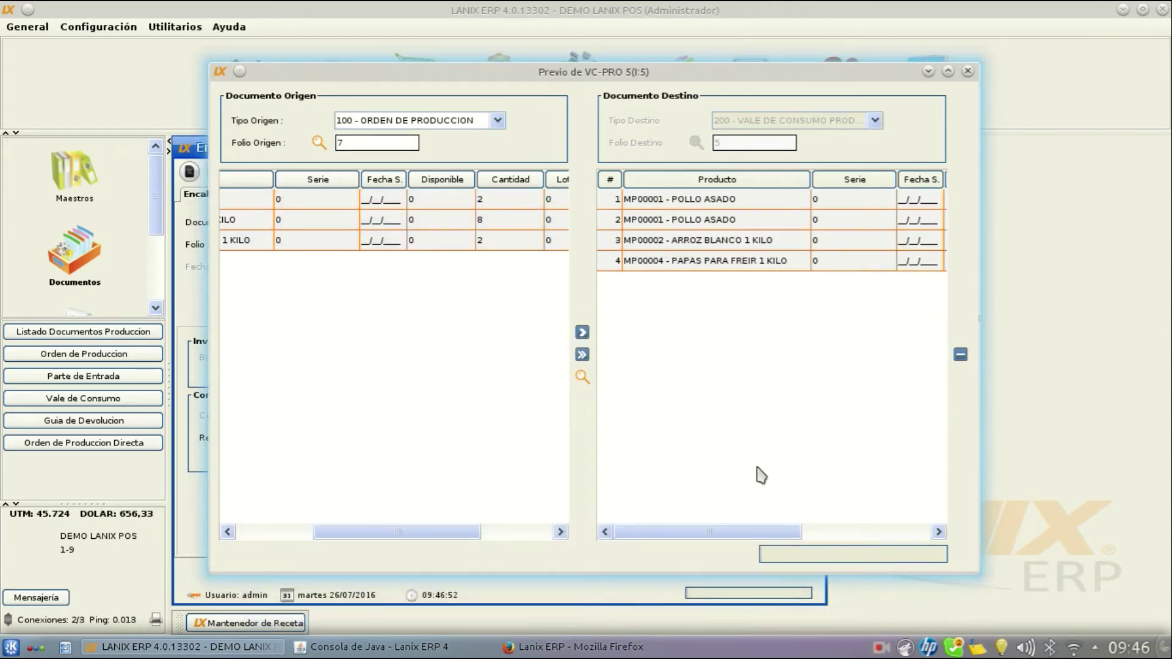
{"action": "left_click_drag", "start_coordinate": [730, 533], "coordinate": [887, 540]}
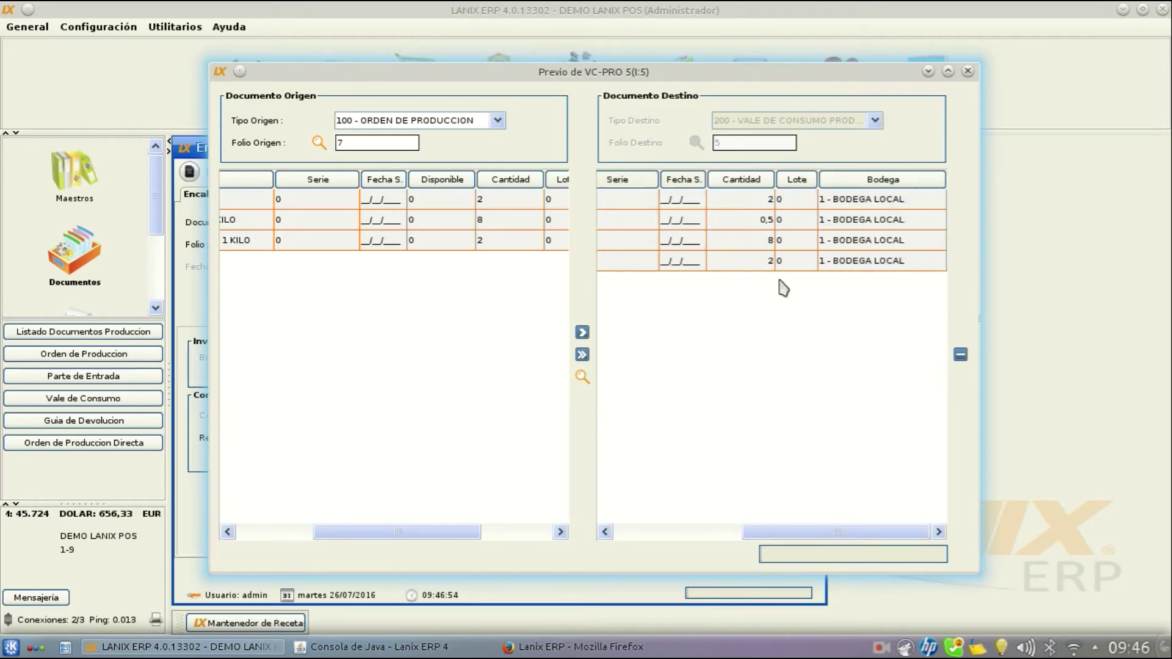
{"action": "left_click_drag", "start_coordinate": [807, 537], "coordinate": [647, 531]}
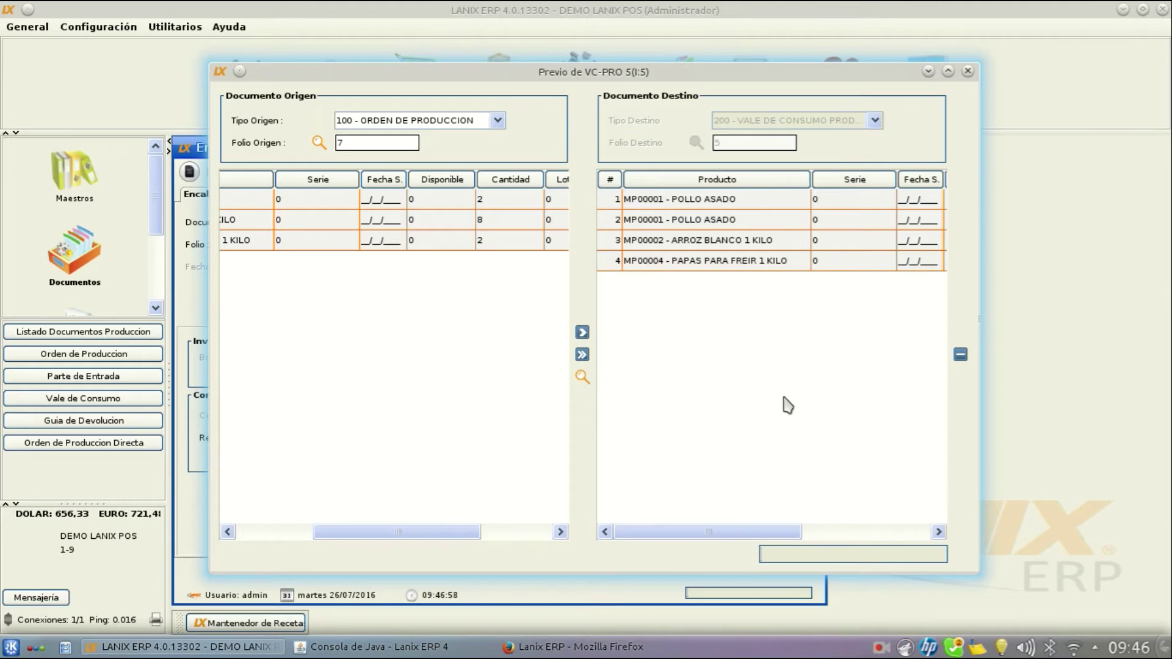
{"action": "left_click_drag", "start_coordinate": [727, 533], "coordinate": [711, 406]}
{"action": "left_click", "coordinate": [968, 71]}
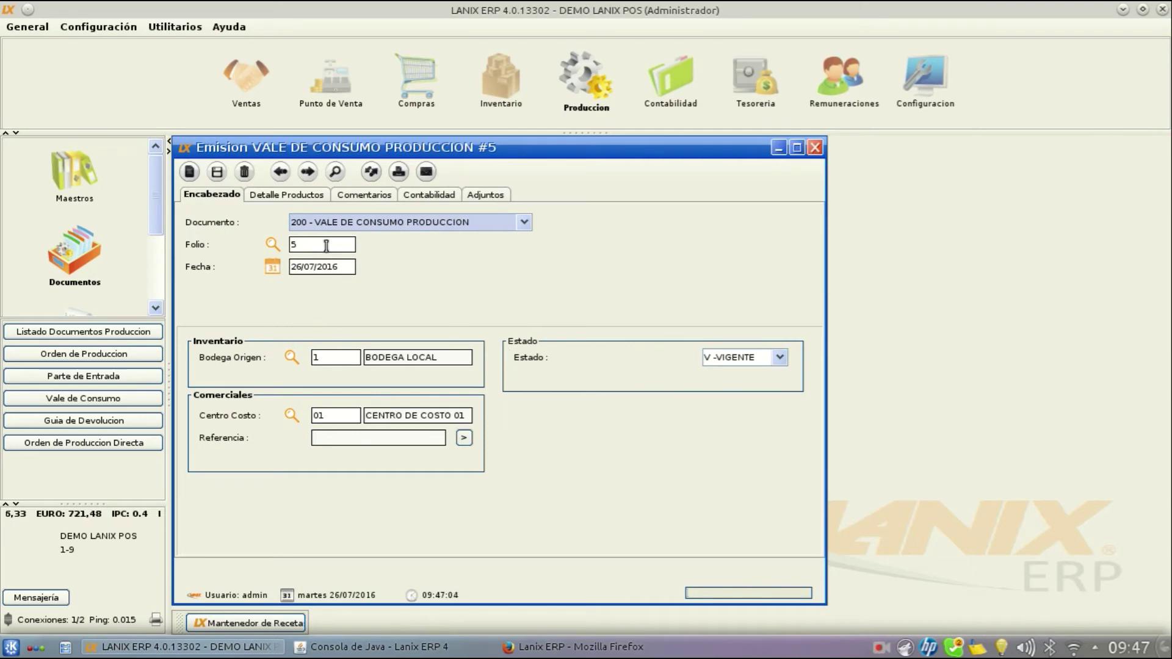
- Check the voucher's product detail and save voucher 5, choosing not to continue working on it
{"action": "left_click", "coordinate": [284, 194]}
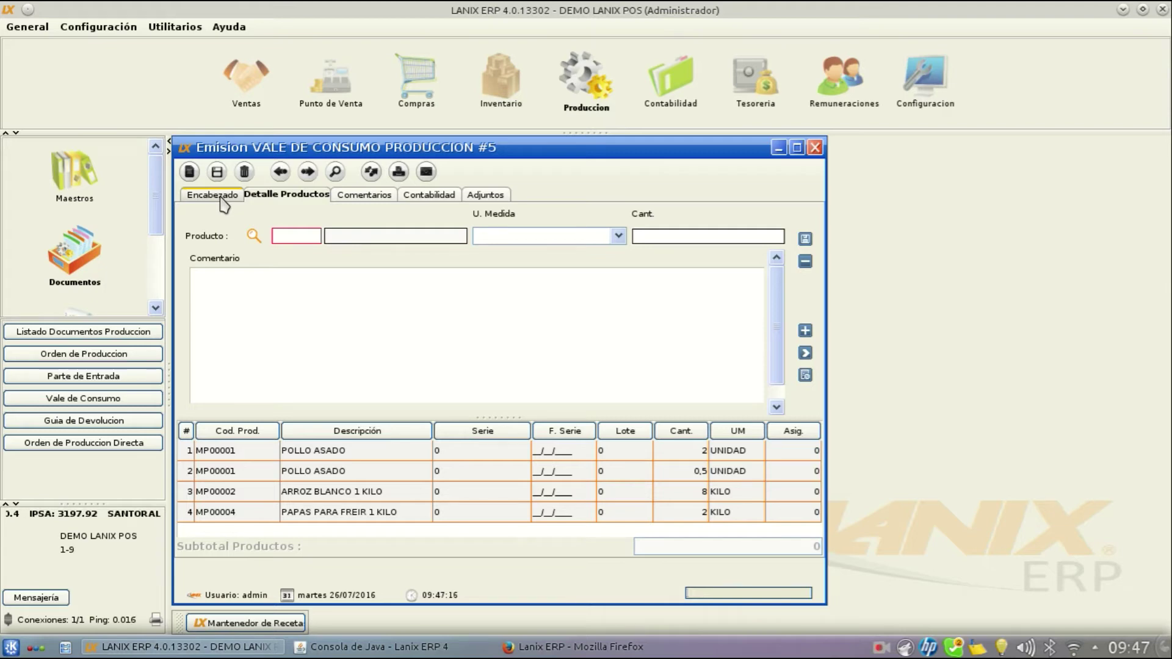
{"action": "left_click", "coordinate": [217, 173]}
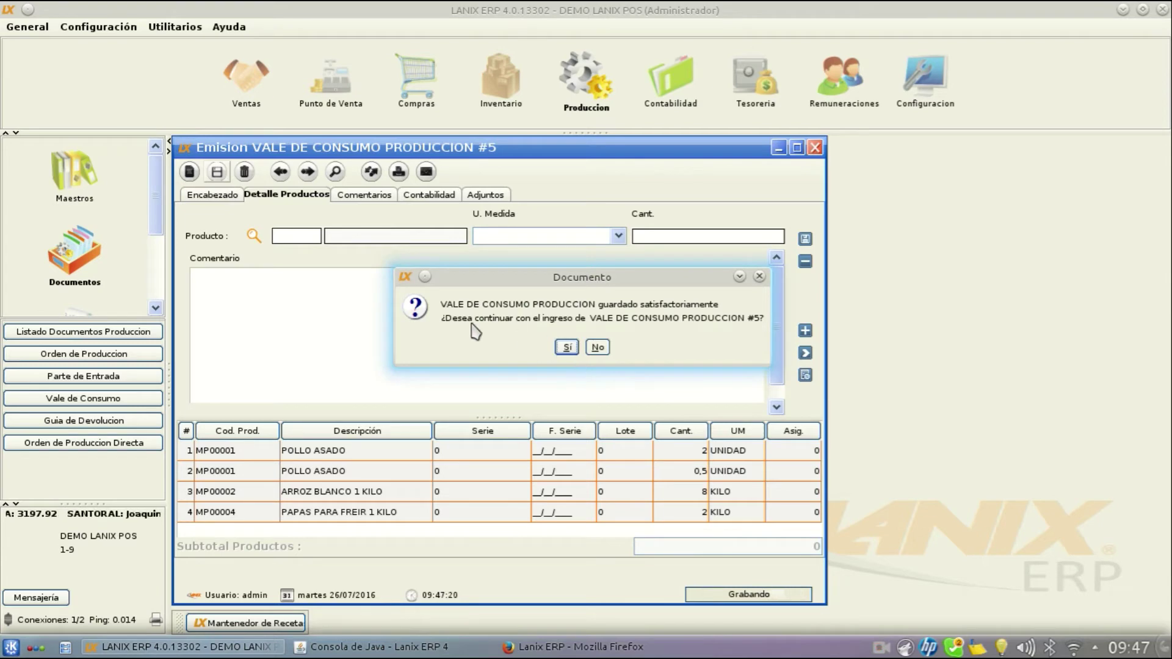
{"action": "left_click", "coordinate": [598, 347]}
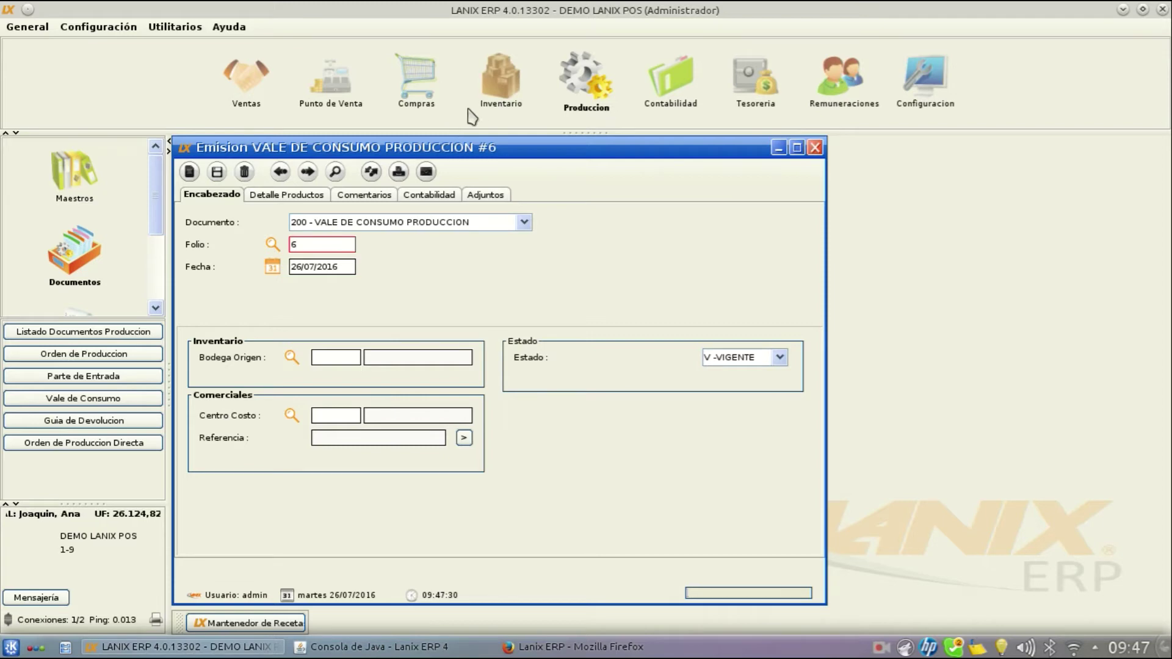
- Open the Mayor Auxiliar report of the inventory module
{"action": "left_click", "coordinate": [489, 83]}
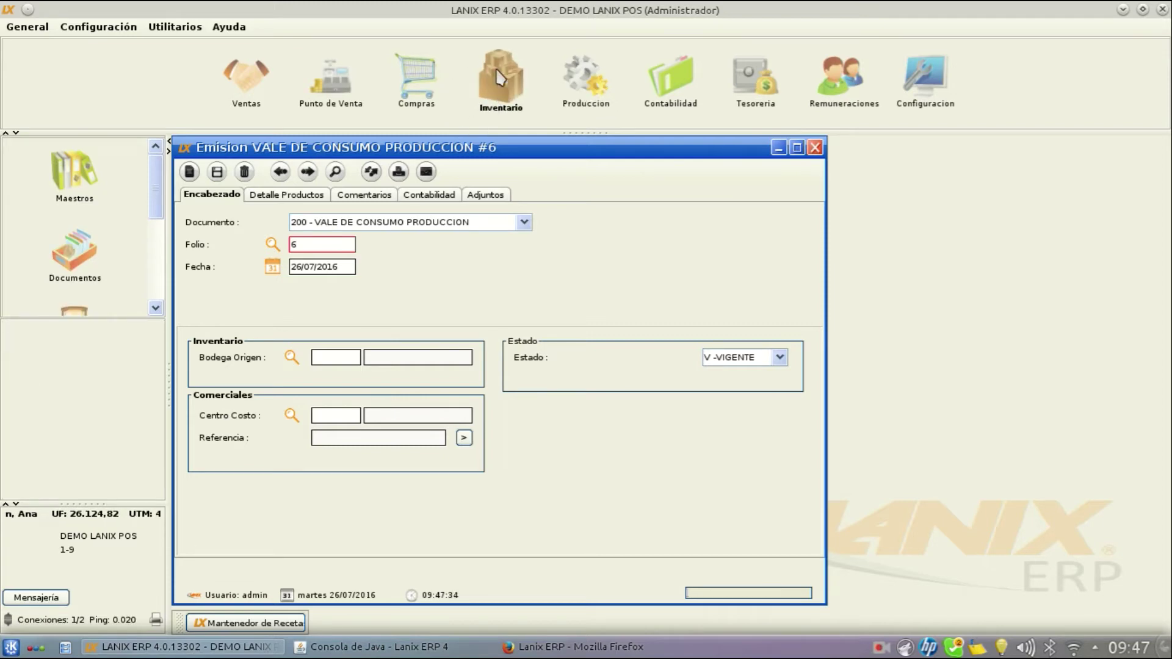
{"action": "left_click_drag", "start_coordinate": [157, 194], "coordinate": [157, 260]}
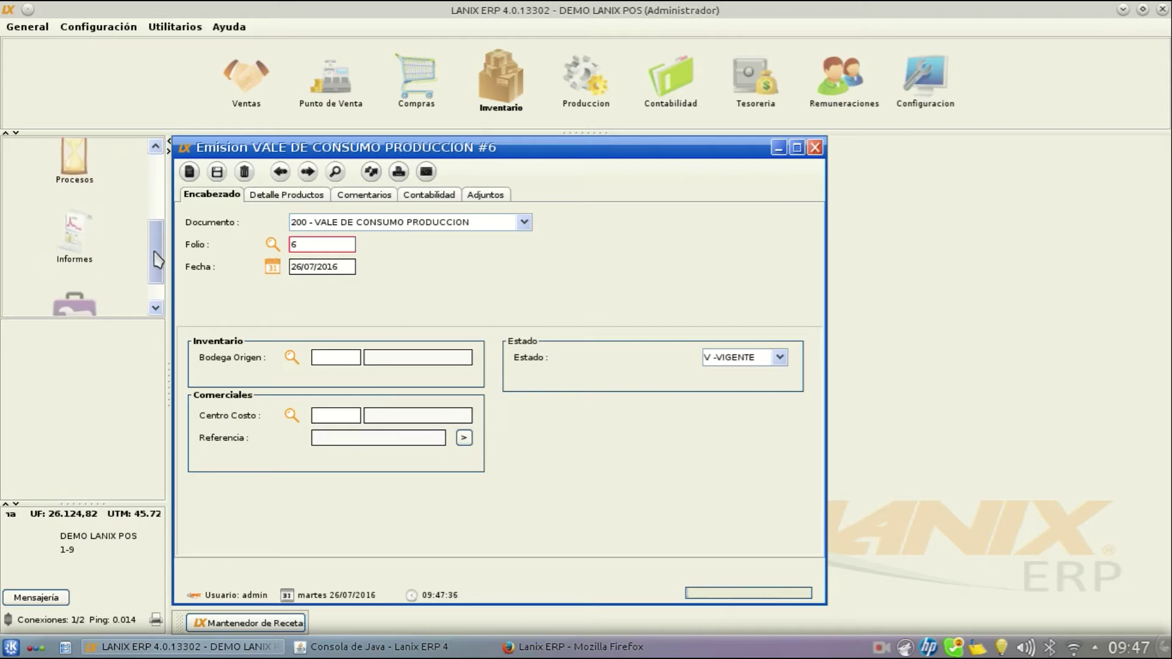
{"action": "left_click", "coordinate": [65, 241]}
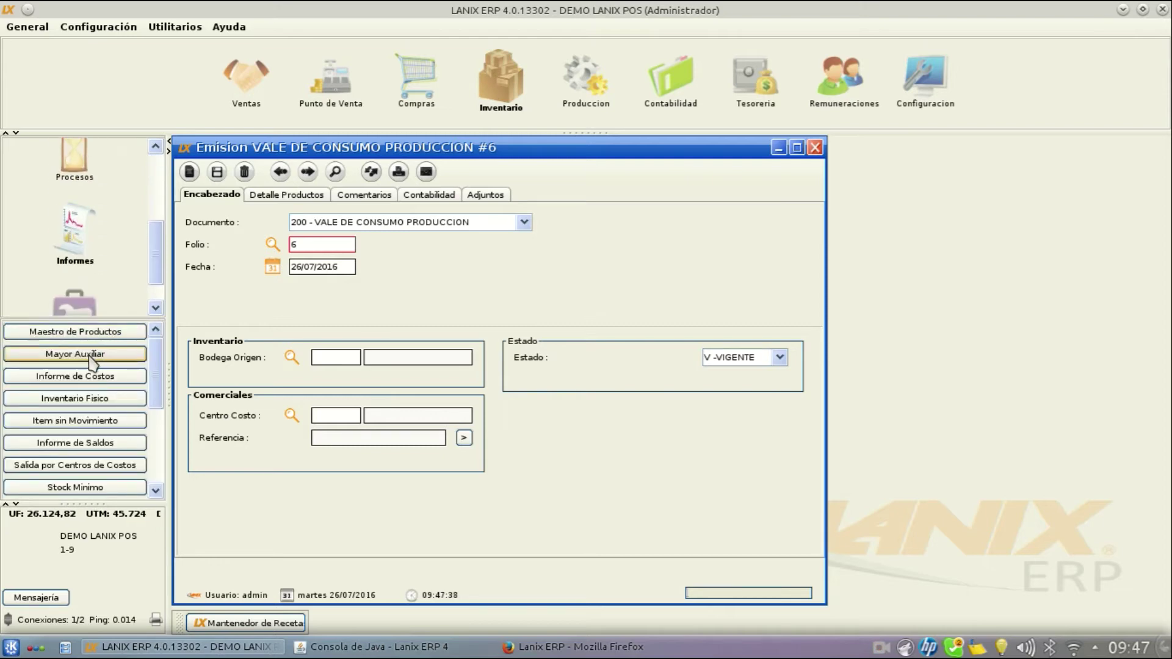
{"action": "left_click", "coordinate": [91, 359]}
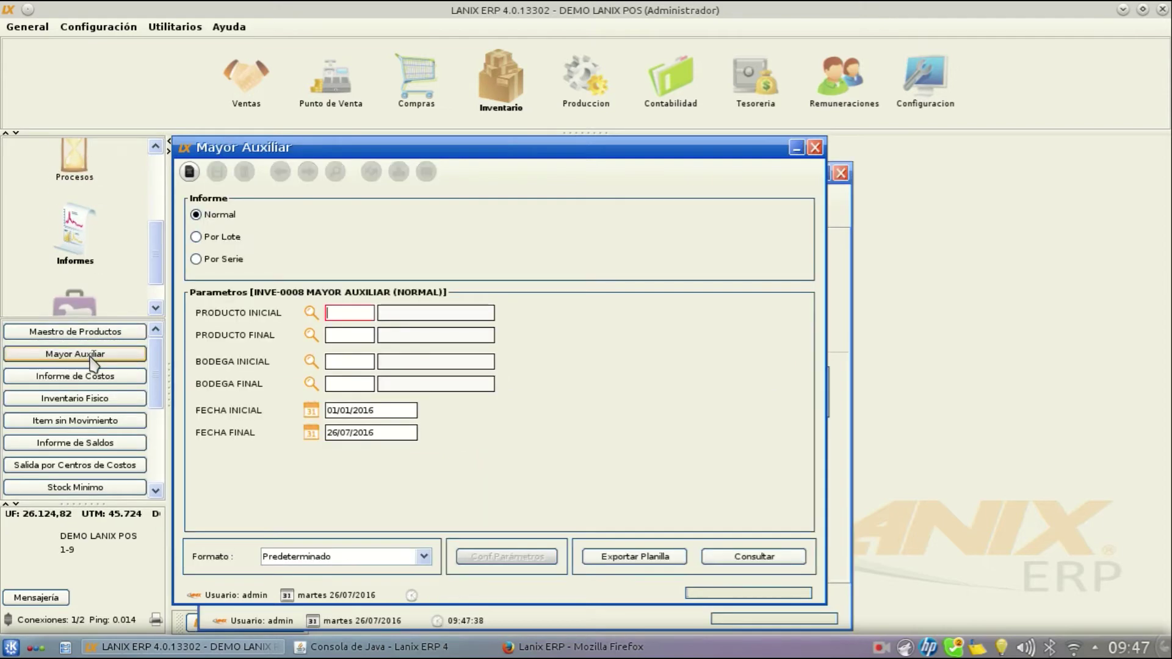
- Run the report with MP00001 POLLO ASADO as initial and final product, searching by code "MP", and open its VC-PRO document 5
{"action": "left_click", "coordinate": [311, 315]}
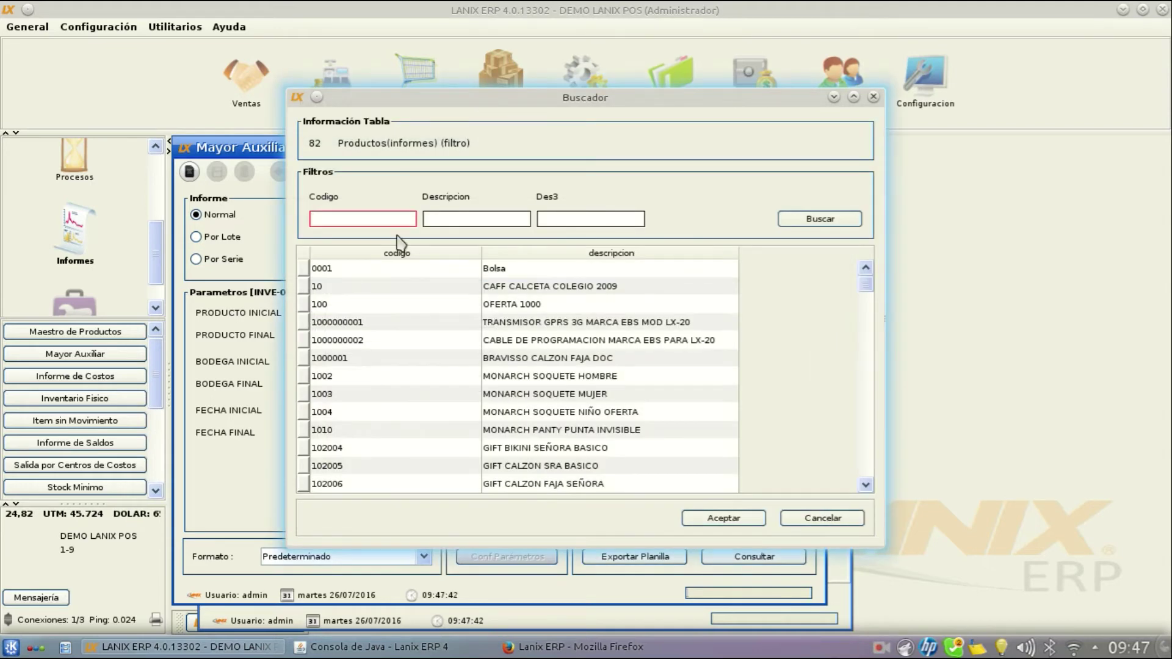
{"action": "key", "text": "Return"}
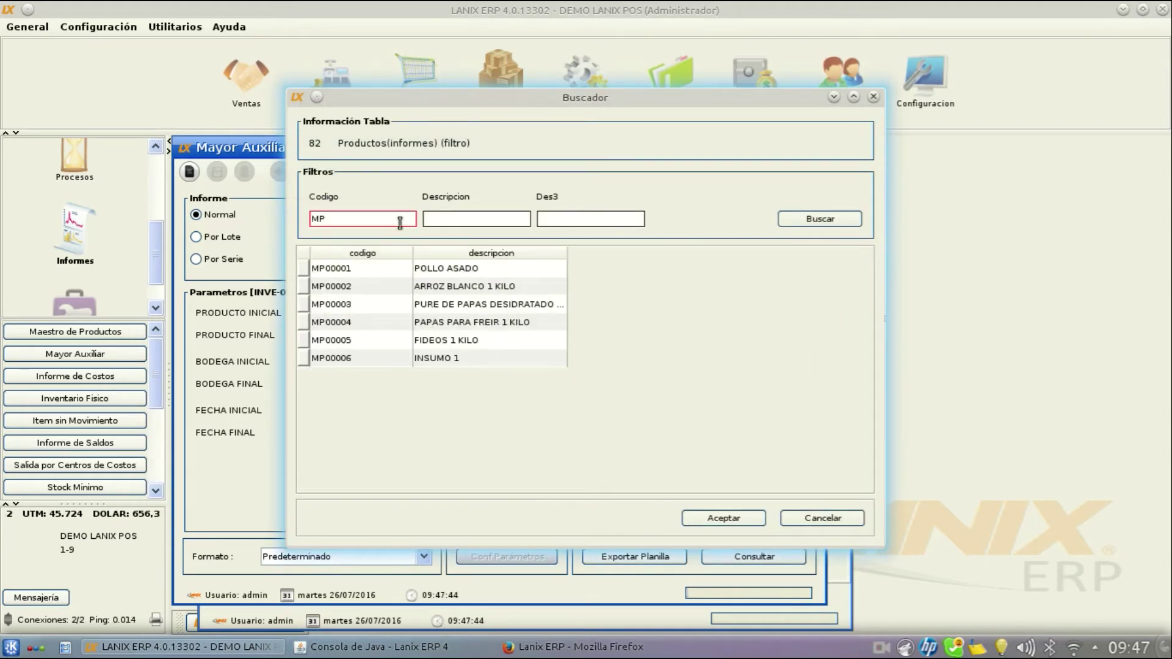
{"action": "double_click", "coordinate": [393, 276]}
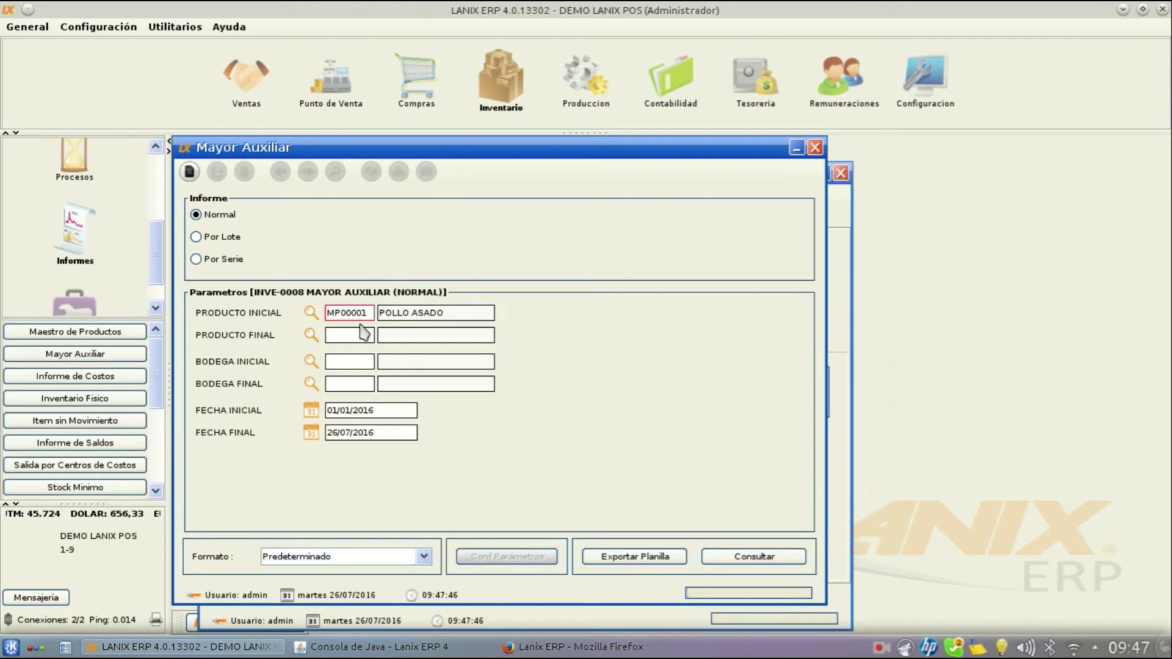
{"action": "double_click", "coordinate": [360, 316]}
{"action": "key", "text": "ctrl+c"}
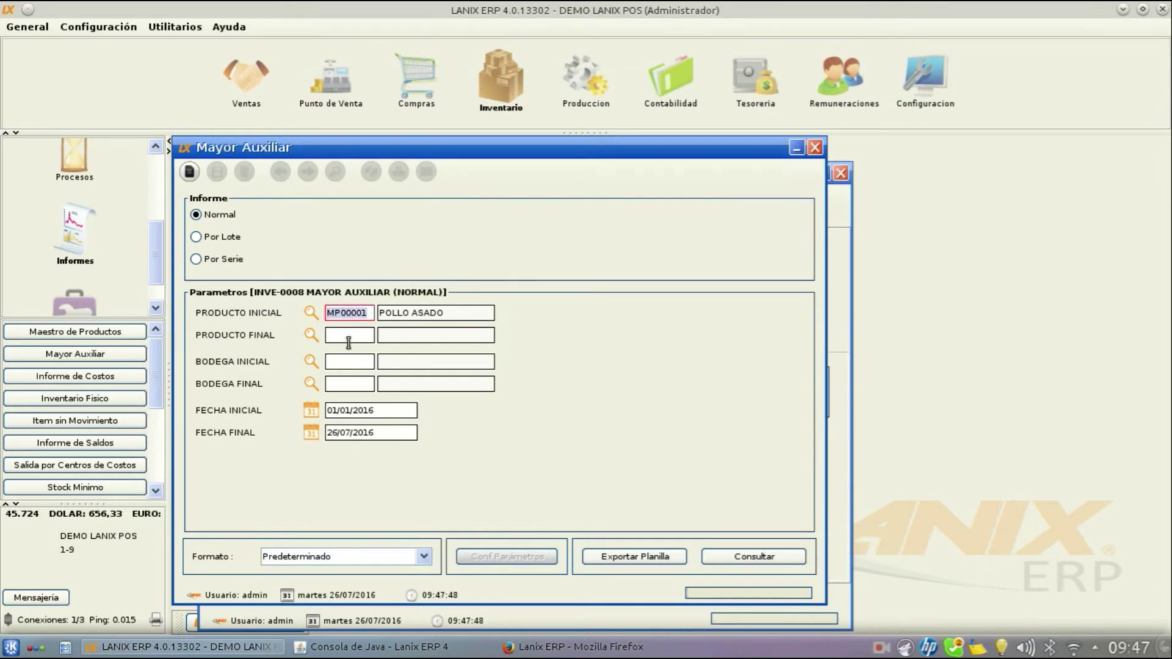
{"action": "left_click", "coordinate": [354, 333]}
{"action": "key", "text": "ctrl+v"}
{"action": "left_click", "coordinate": [754, 556]}
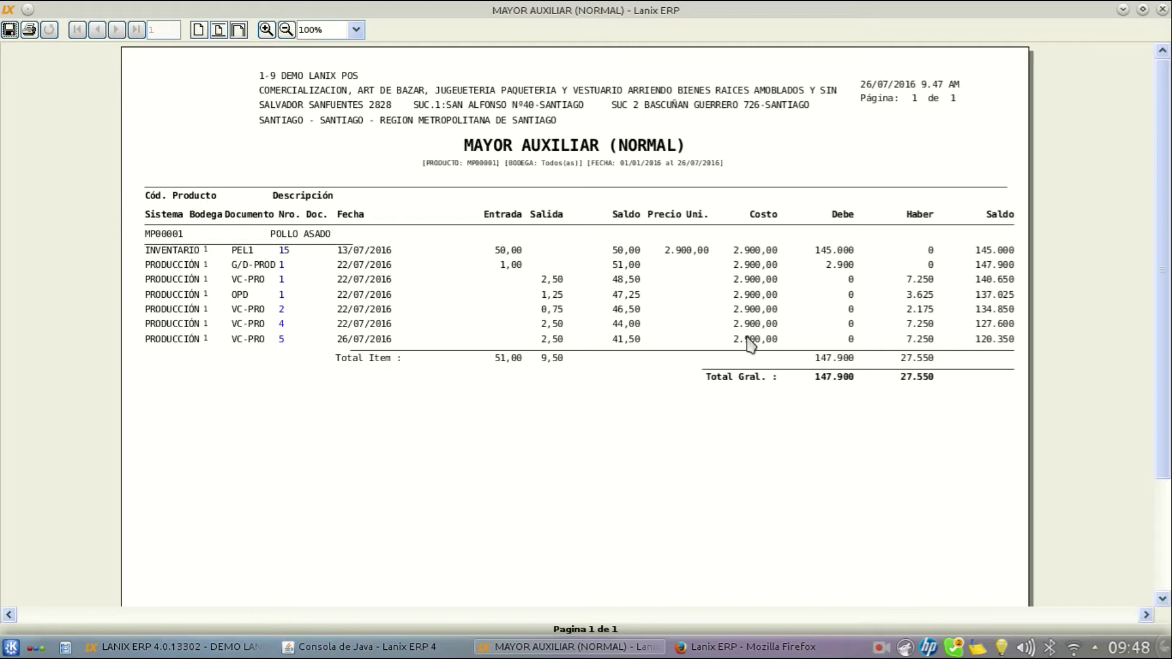
{"action": "left_click", "coordinate": [282, 338]}
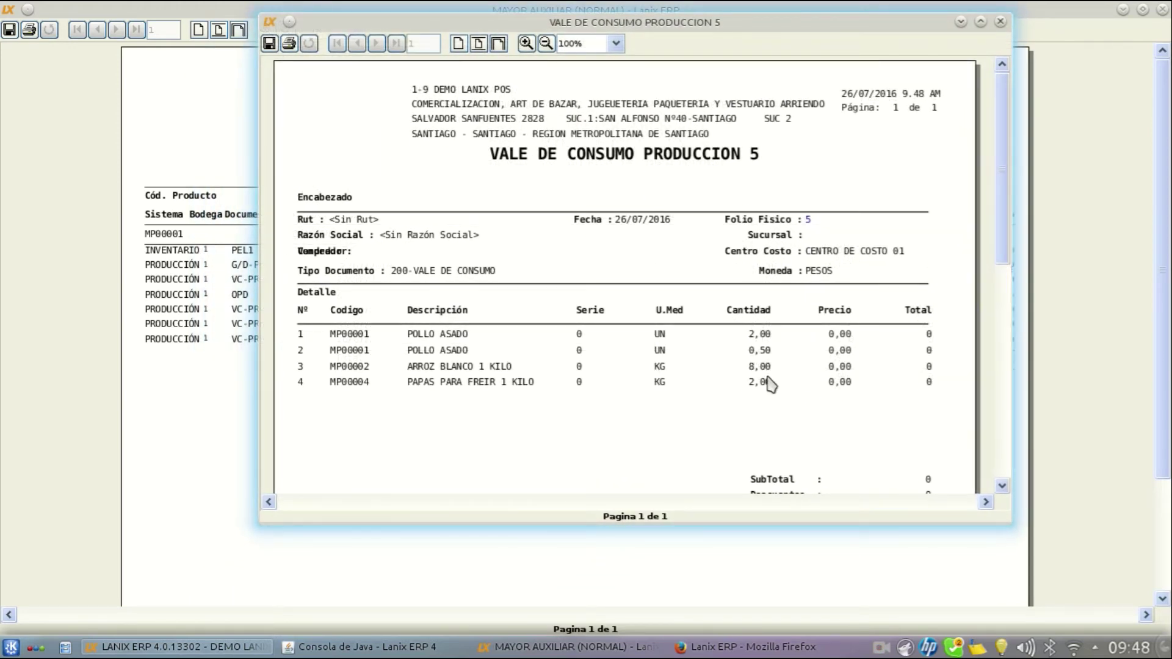
- Review the item lines of consumption voucher 5, close the voucher and the MP00001 report, and return to the ERP main window
{"action": "scroll", "coordinate": [869, 379], "scroll_direction": "down", "scroll_amount": 3}
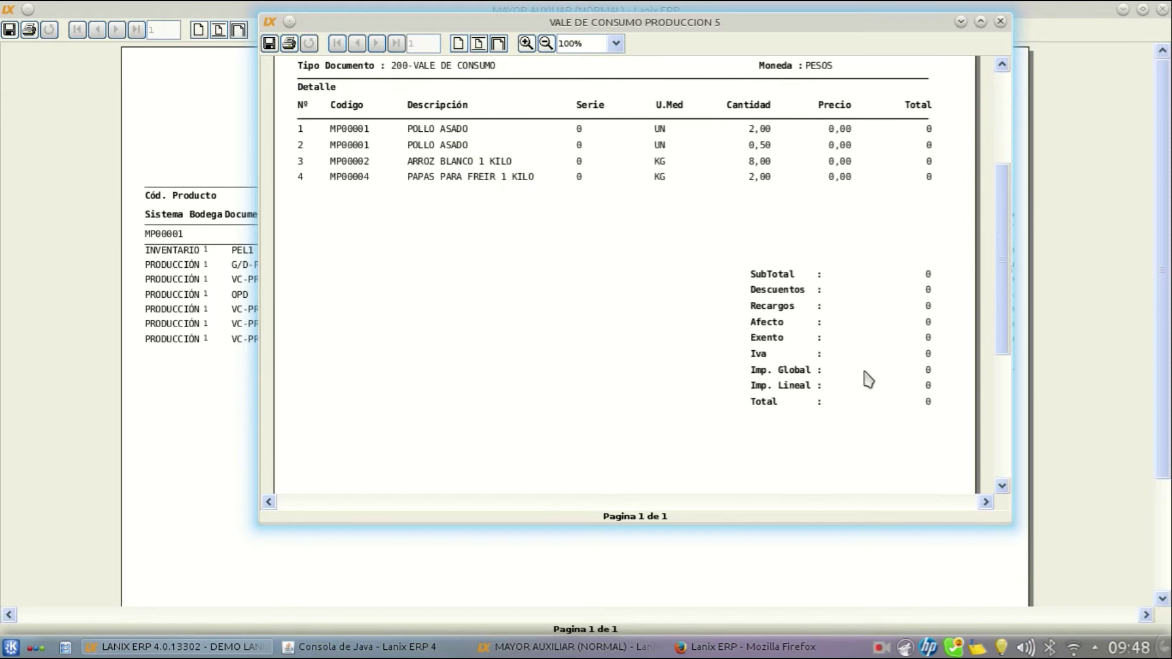
{"action": "scroll", "coordinate": [866, 379], "scroll_direction": "up", "scroll_amount": 3}
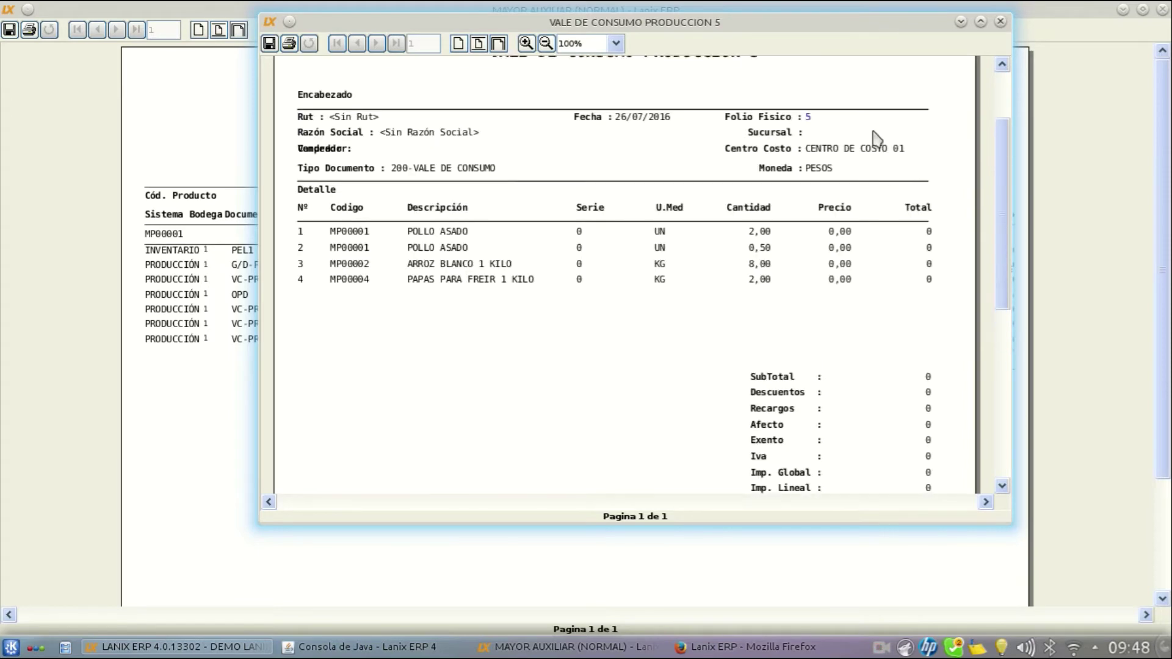
{"action": "left_click", "coordinate": [1000, 21]}
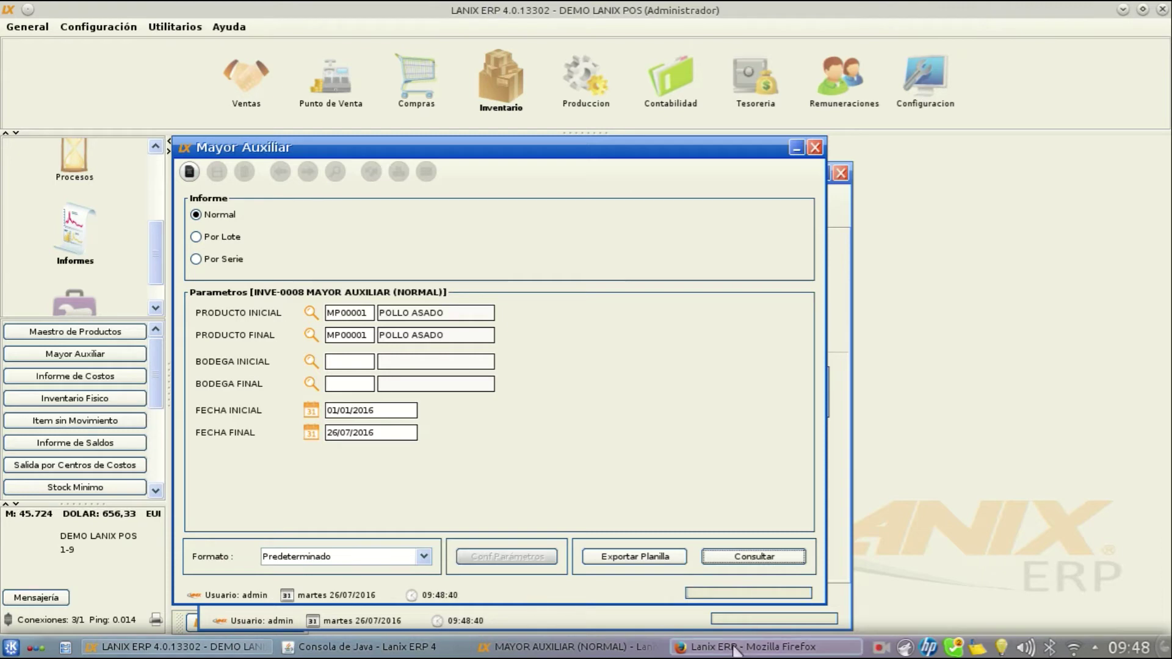
{"action": "left_click", "coordinate": [567, 647]}
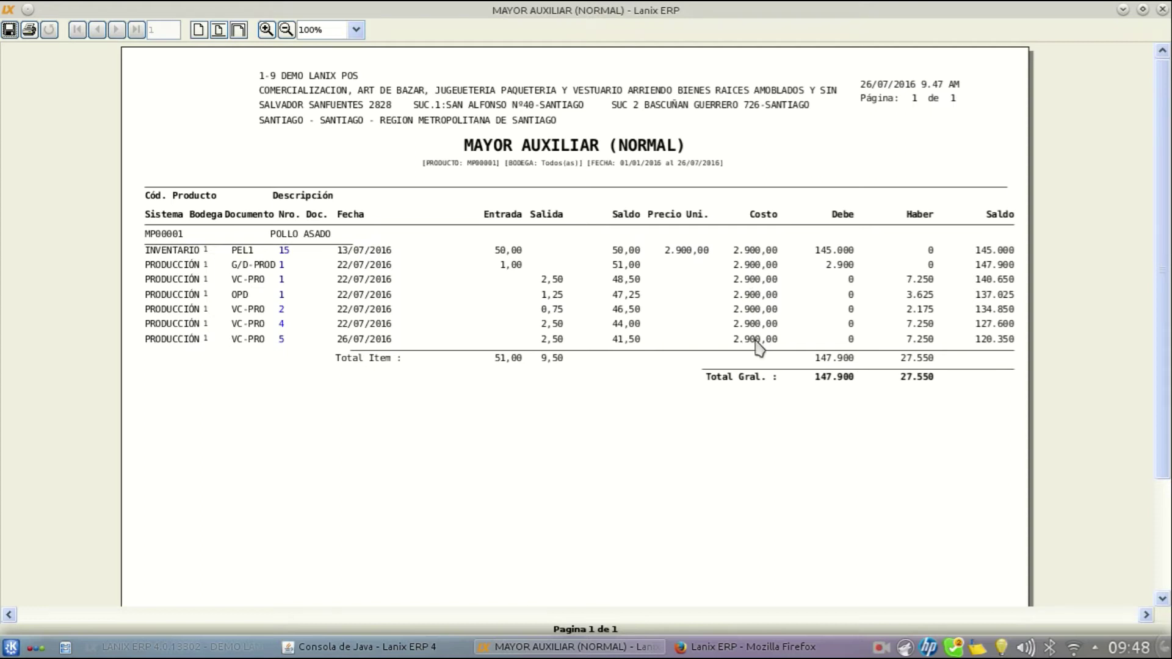
{"action": "left_click", "coordinate": [1161, 10]}
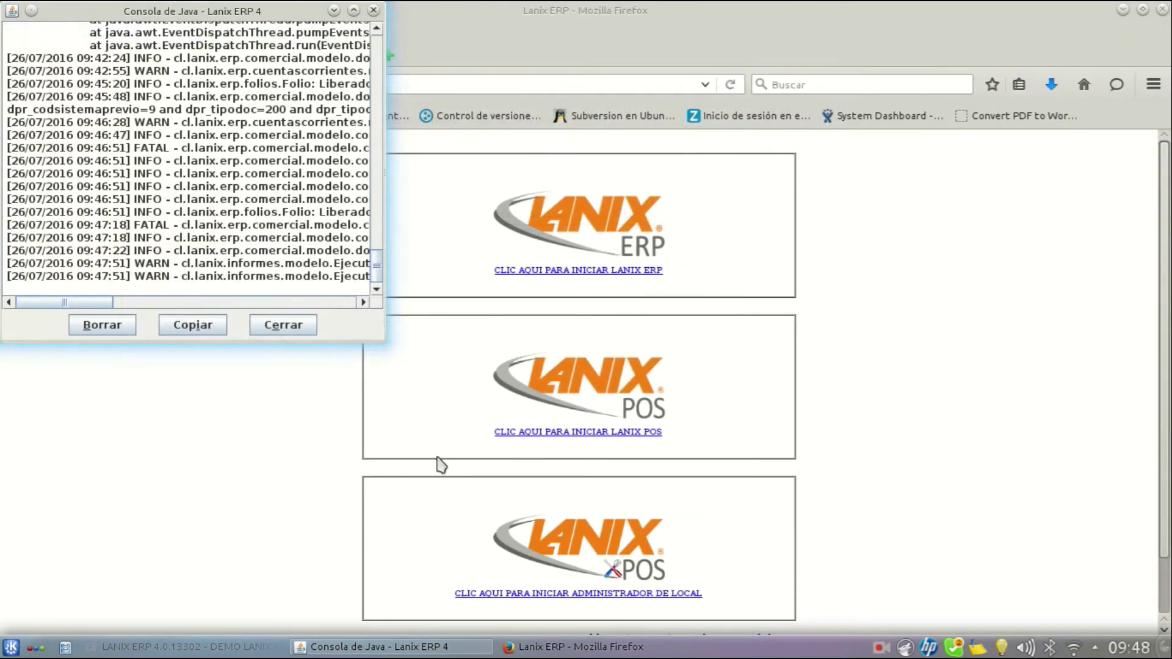
{"action": "left_click", "coordinate": [196, 647]}
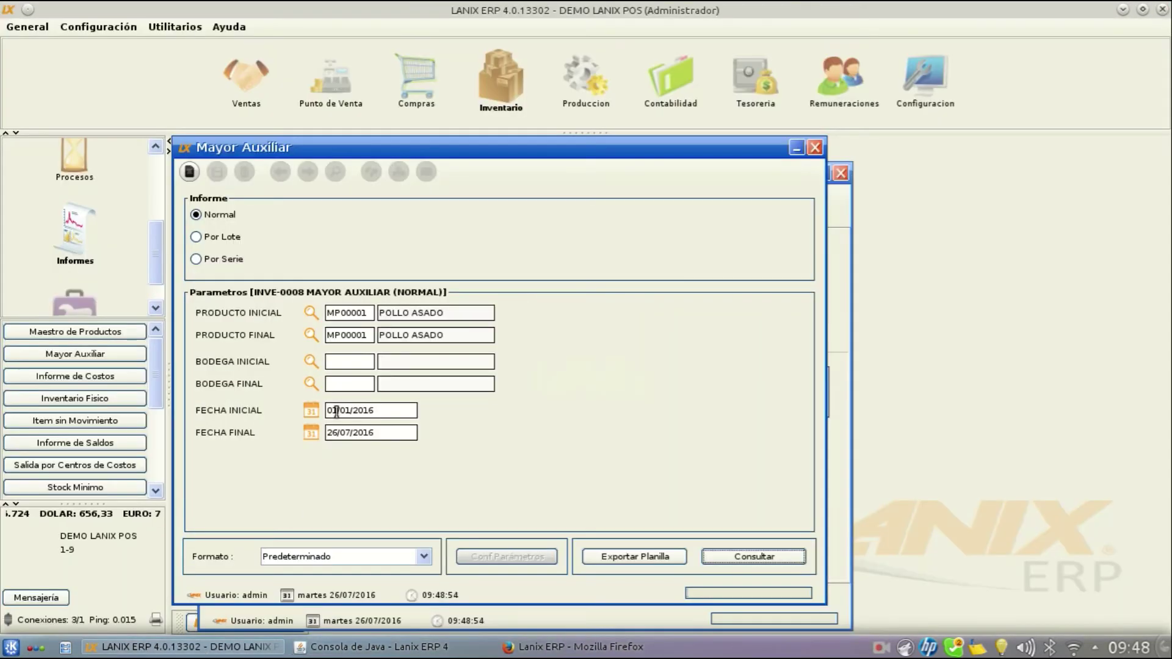
- Close the Mayor Auxiliar window and the blank production consumption voucher 6
{"action": "left_click", "coordinate": [815, 147]}
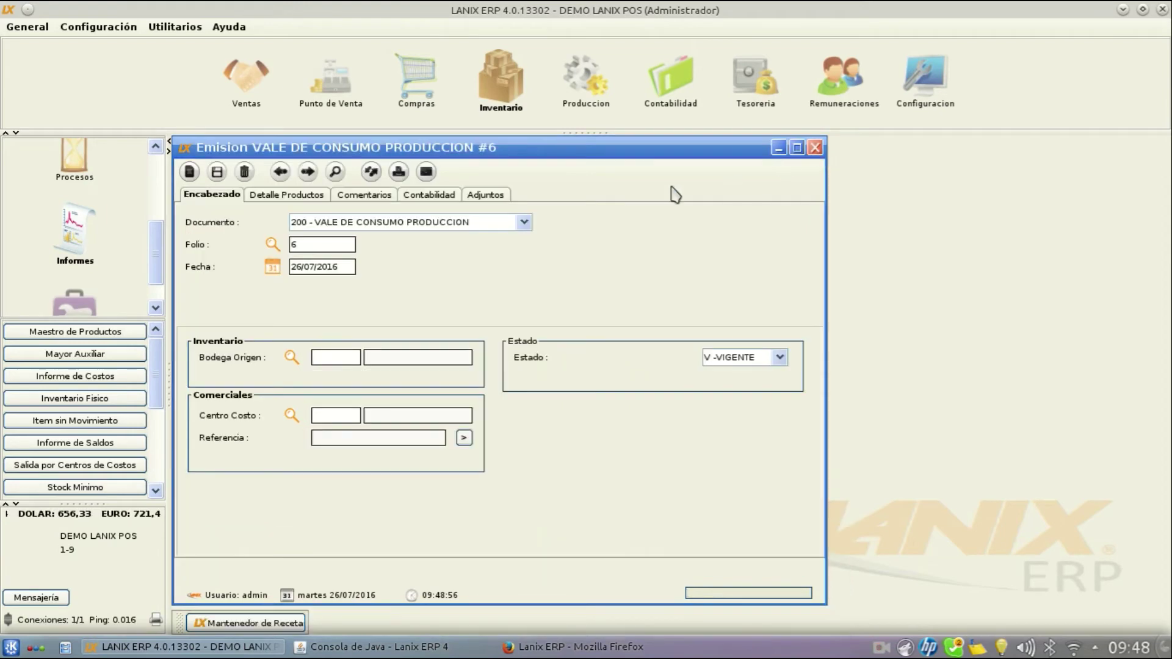
{"action": "left_click", "coordinate": [817, 149]}
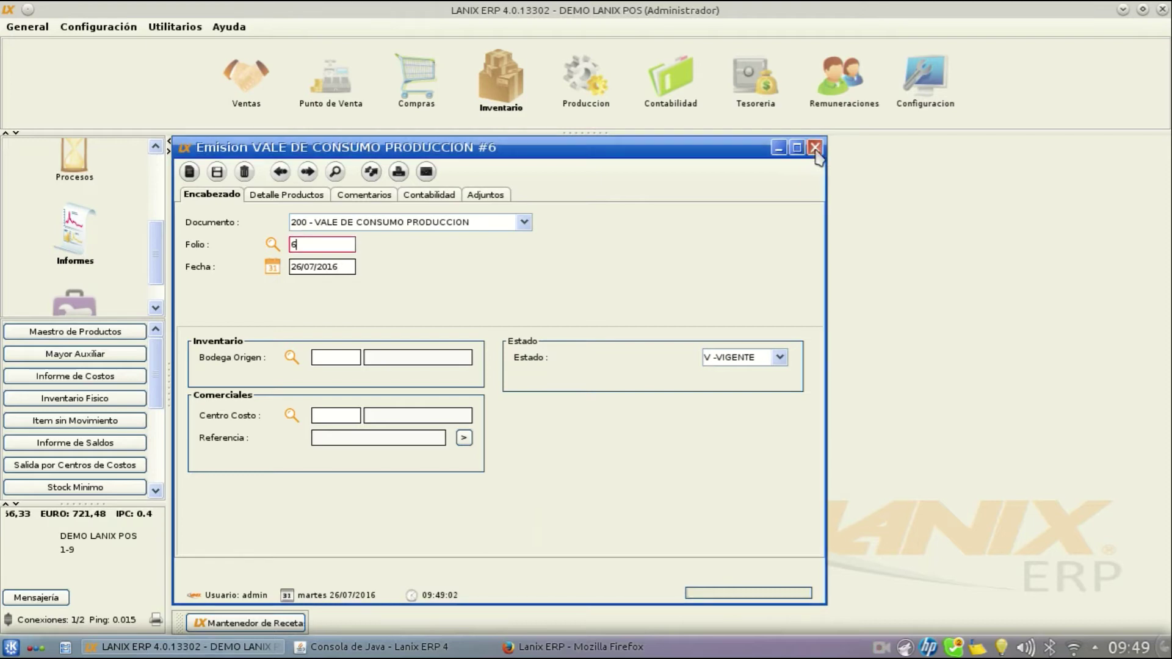
{"action": "left_click", "coordinate": [599, 348]}
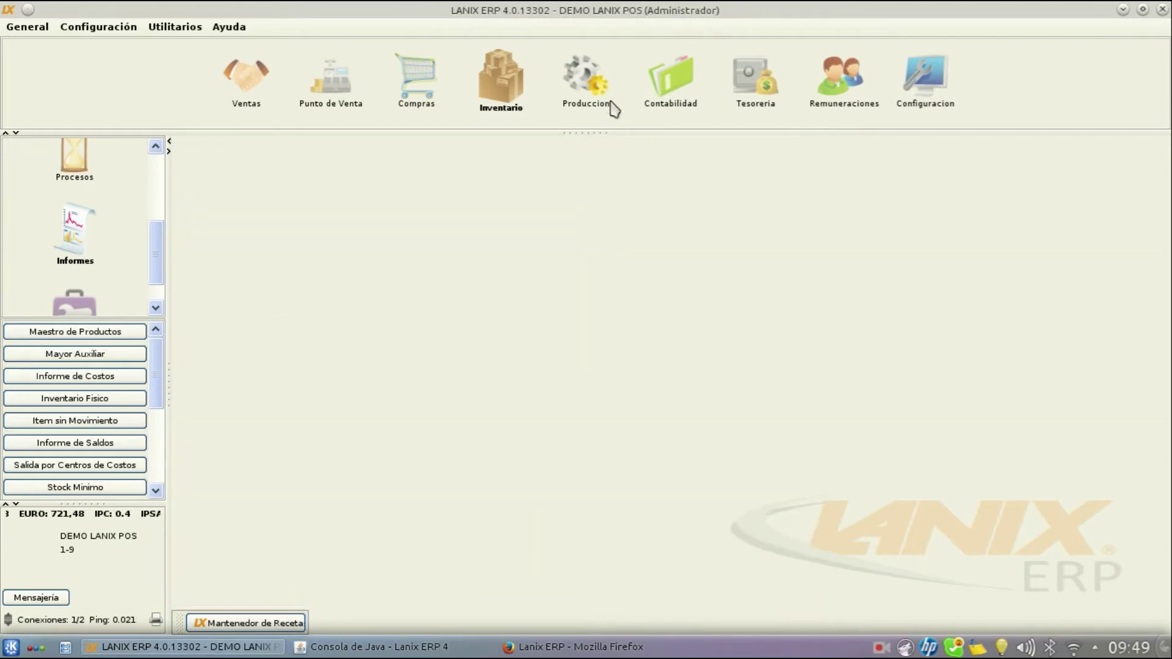
- Start a new Parte de Entrada in the production module with document type 400 - PARTE ENTRADA PRODUCCION
{"action": "left_click", "coordinate": [605, 88]}
{"action": "left_click_drag", "start_coordinate": [153, 254], "coordinate": [153, 212]}
{"action": "left_click", "coordinate": [66, 220]}
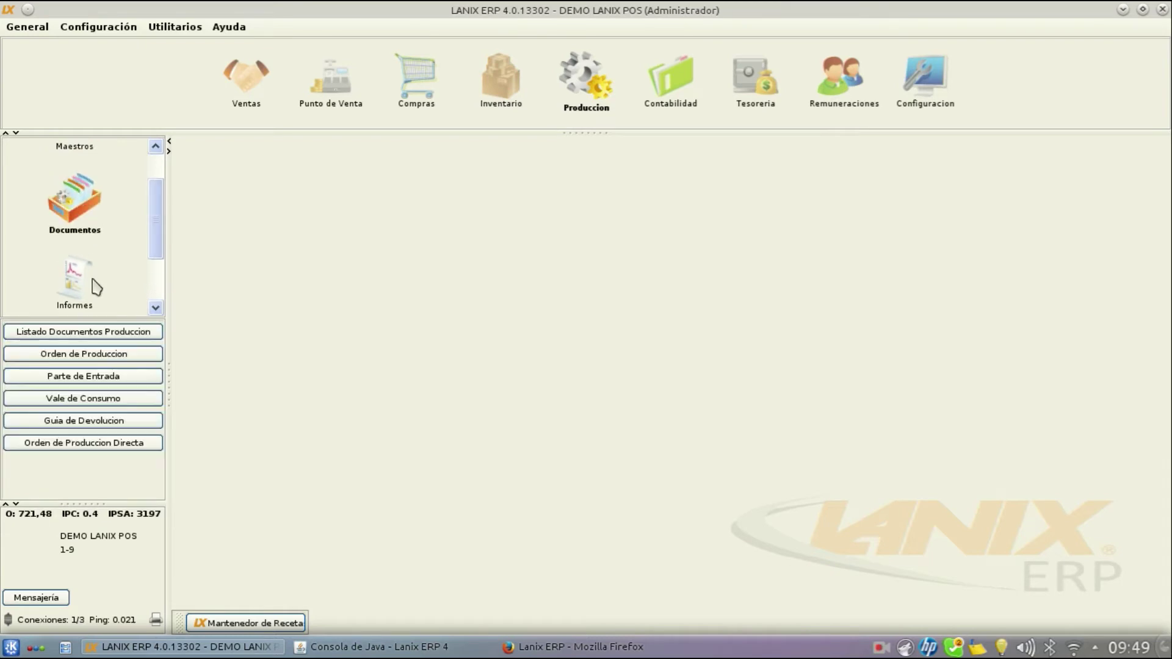
{"action": "left_click", "coordinate": [68, 377]}
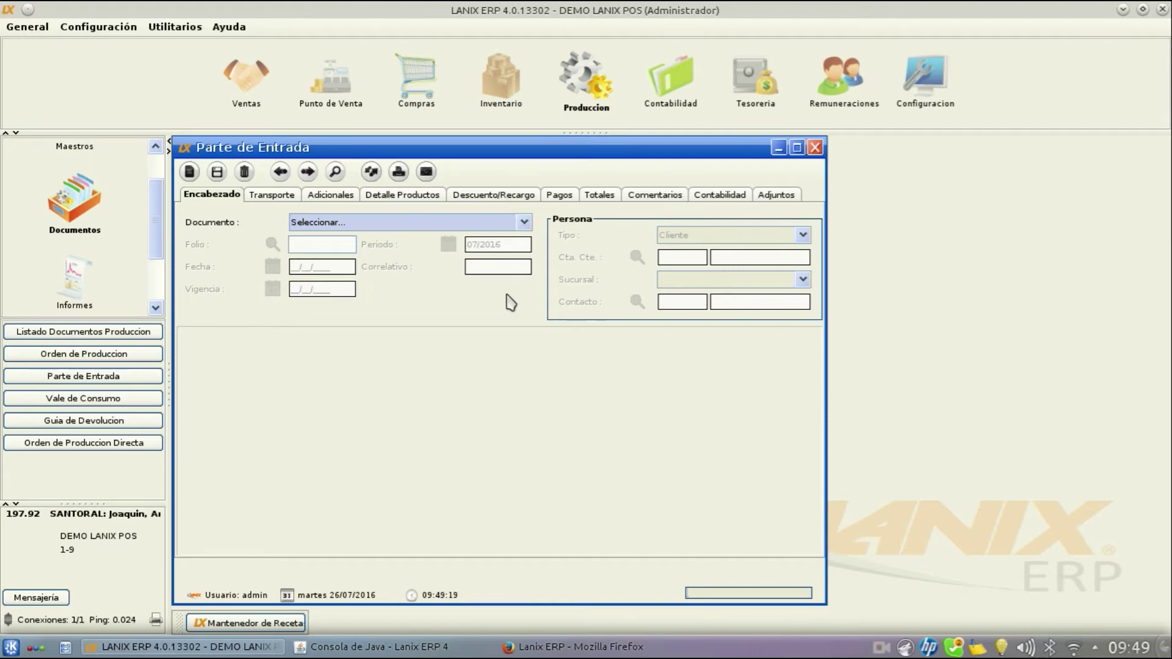
{"action": "left_click", "coordinate": [523, 222]}
{"action": "left_click", "coordinate": [448, 247]}
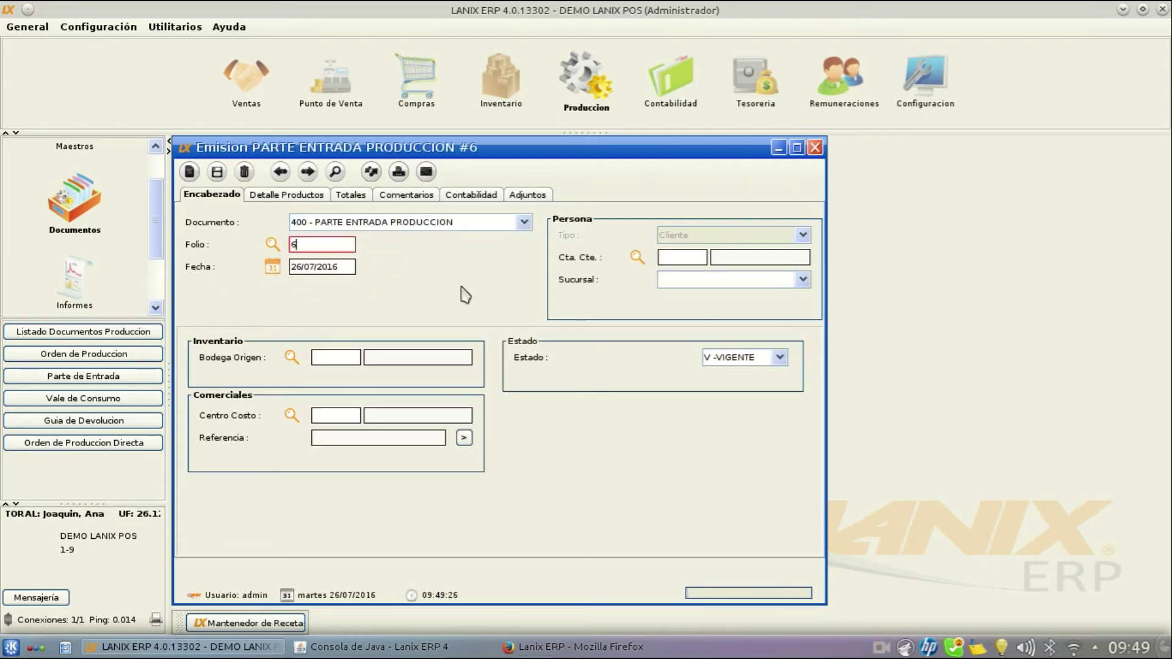
- Fill in the entry's header with origin warehouse 1 BODEGA LOCAL, cost centre 2 VENTAS and account 1 CLIENTE GENERICO
{"action": "left_click", "coordinate": [291, 356]}
{"action": "double_click", "coordinate": [360, 264]}
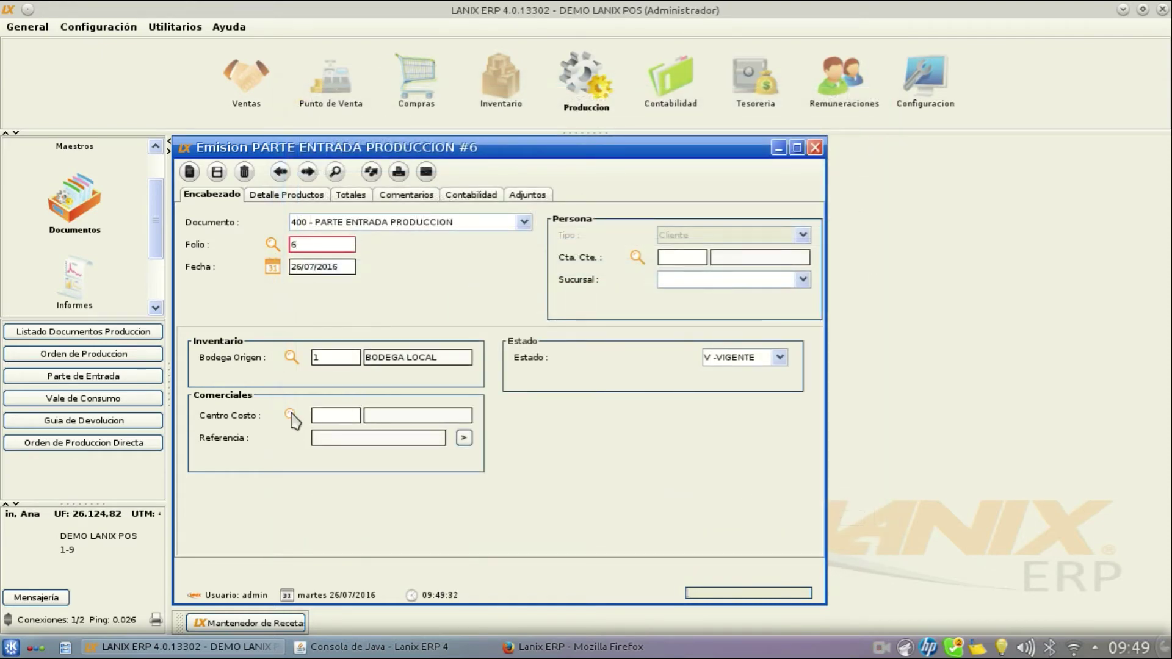
{"action": "left_click", "coordinate": [292, 414]}
{"action": "double_click", "coordinate": [393, 304]}
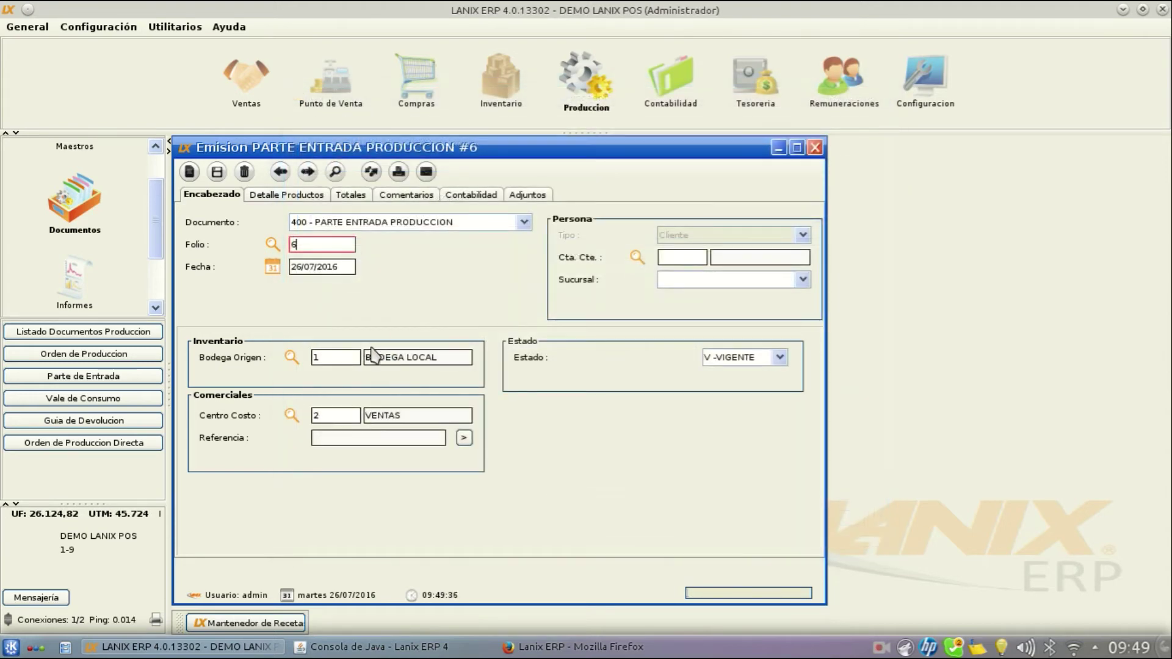
{"action": "left_click", "coordinate": [637, 257]}
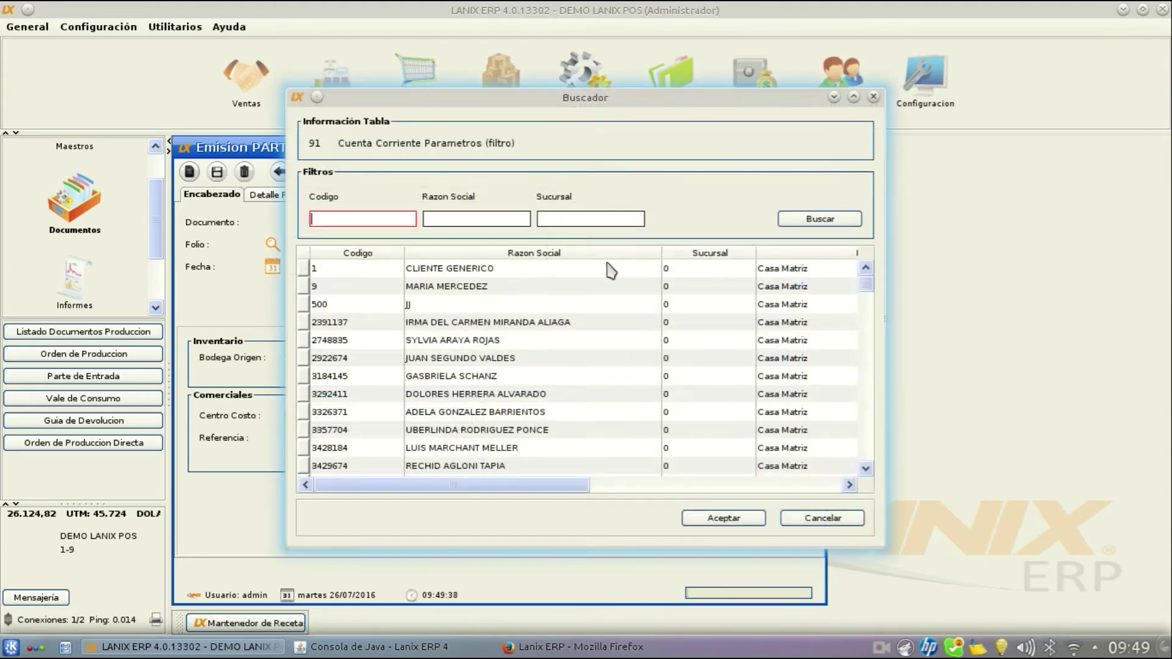
{"action": "double_click", "coordinate": [463, 269]}
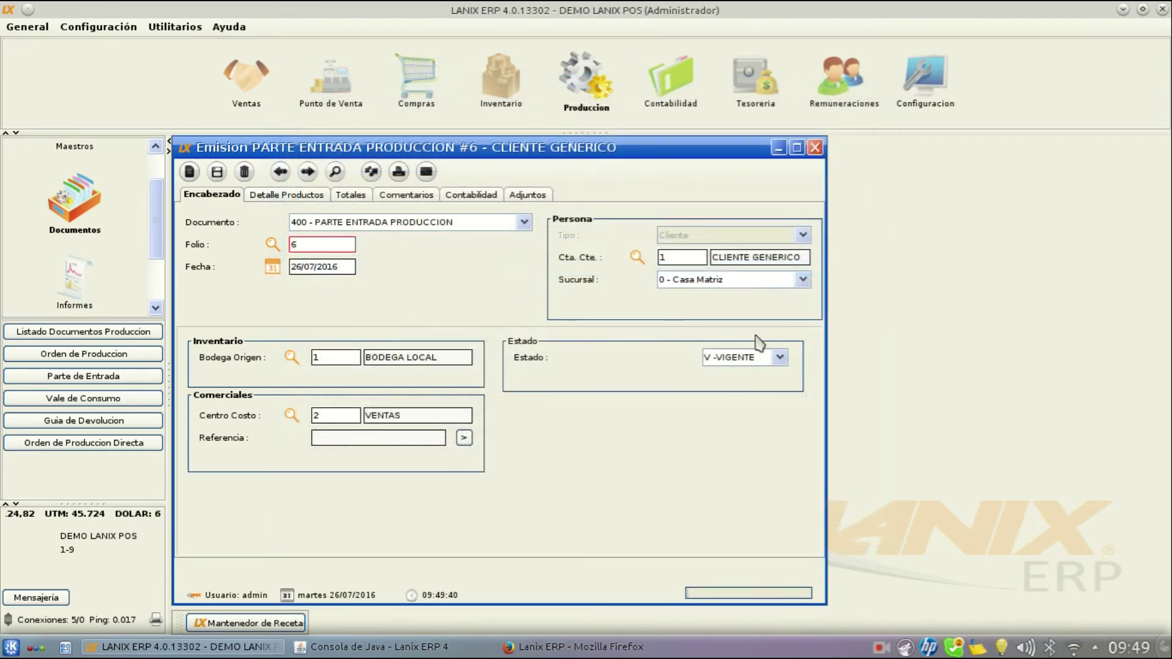
- Load production order 7 (type 100 - ORDEN DE PRODUCCION) as the previous document for the entry
{"action": "left_click", "coordinate": [297, 200]}
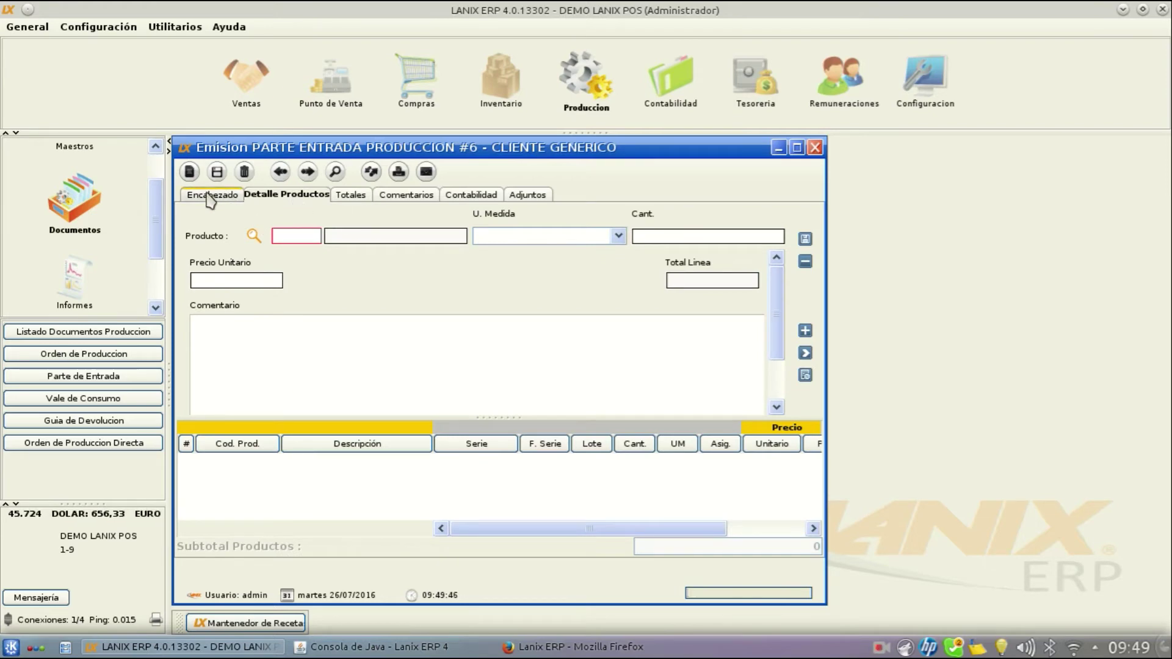
{"action": "left_click", "coordinate": [335, 172]}
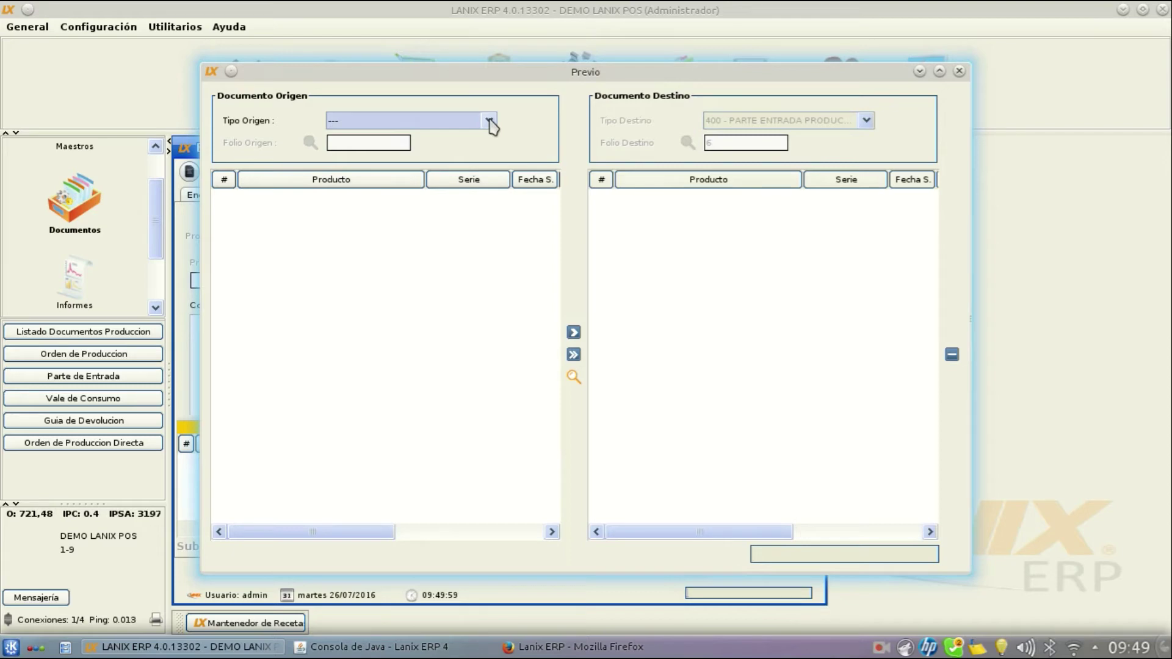
{"action": "left_click", "coordinate": [492, 125]}
{"action": "left_click", "coordinate": [449, 146]}
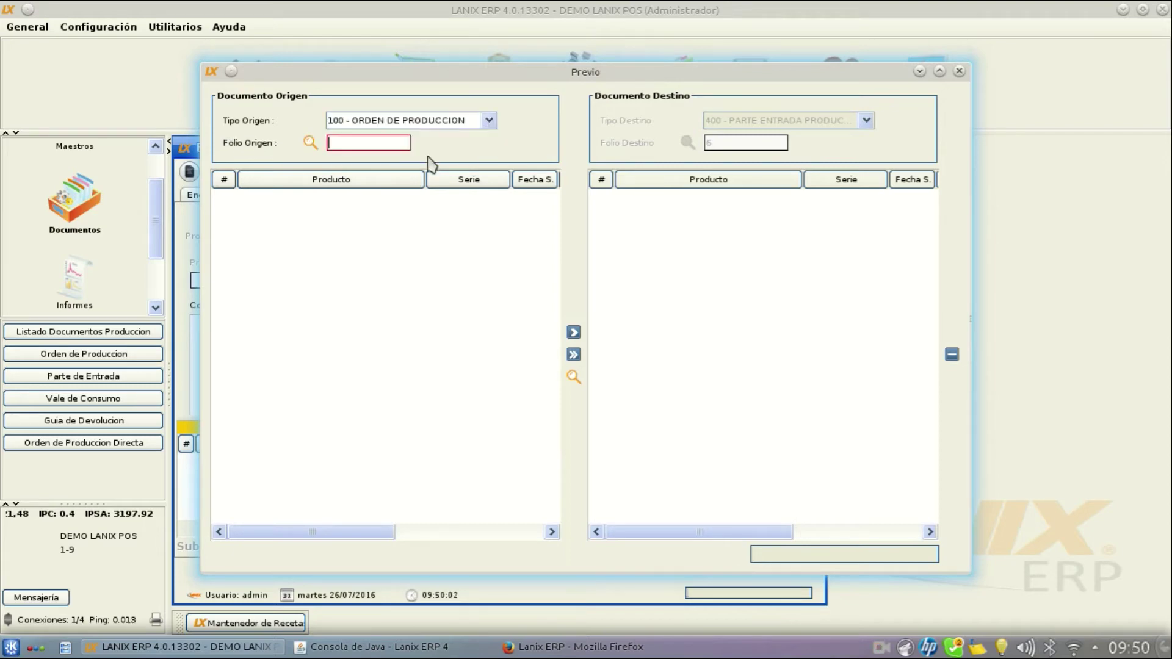
{"action": "left_click", "coordinate": [312, 144]}
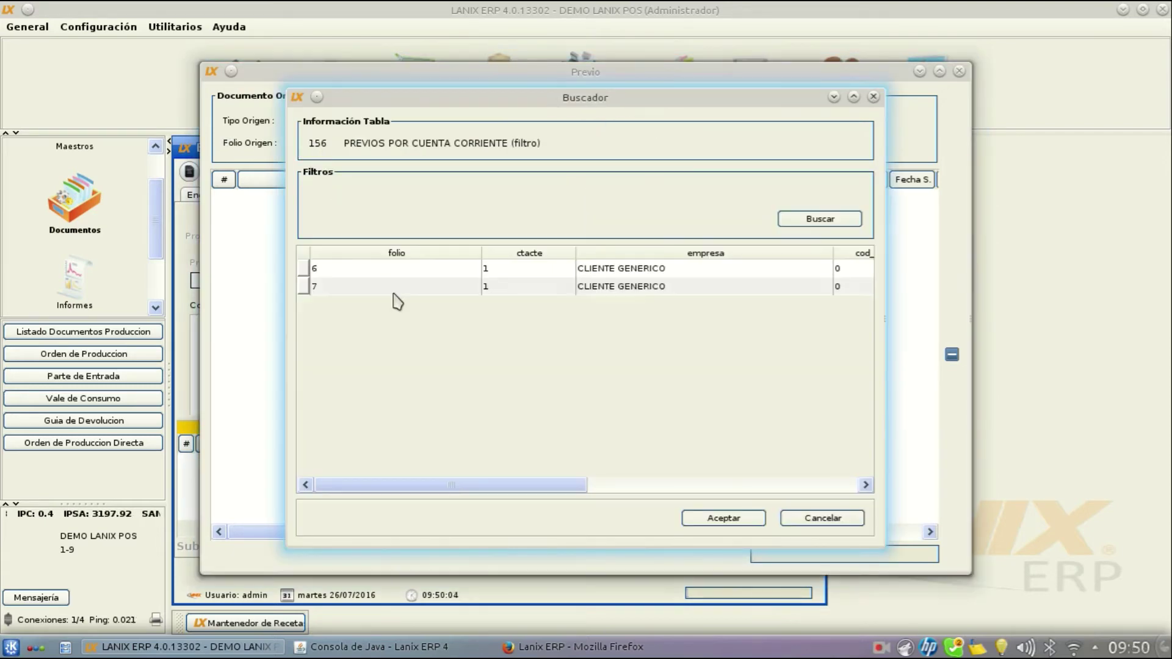
{"action": "left_click", "coordinate": [396, 288]}
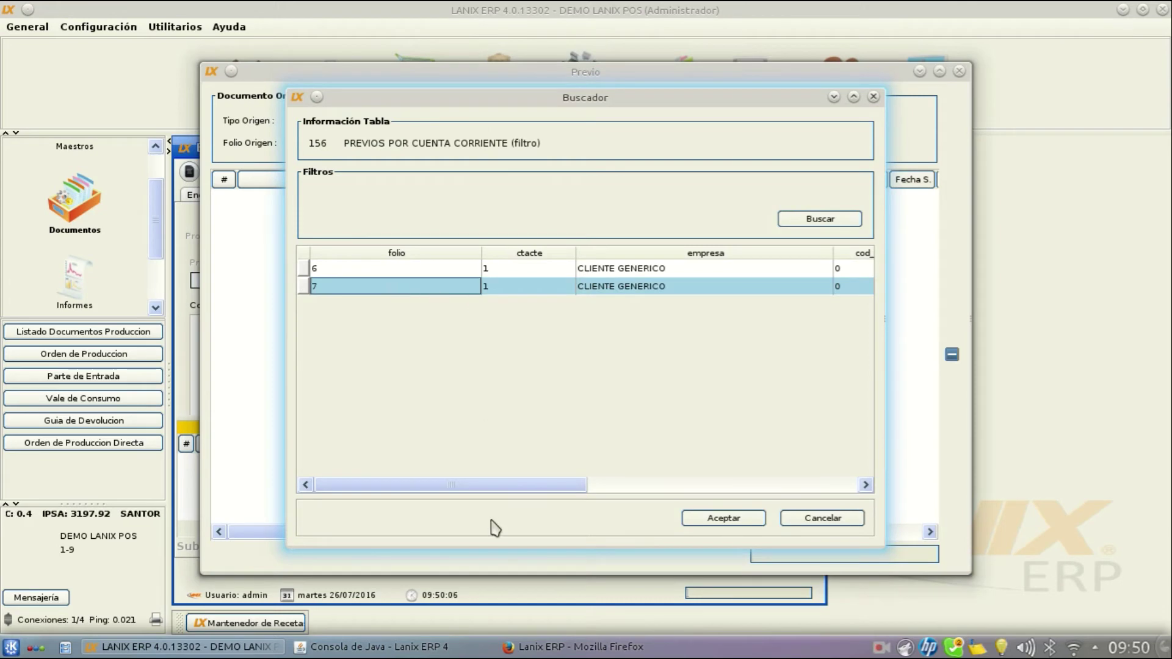
{"action": "left_click_drag", "start_coordinate": [492, 485], "coordinate": [387, 482]}
{"action": "left_click", "coordinate": [715, 528]}
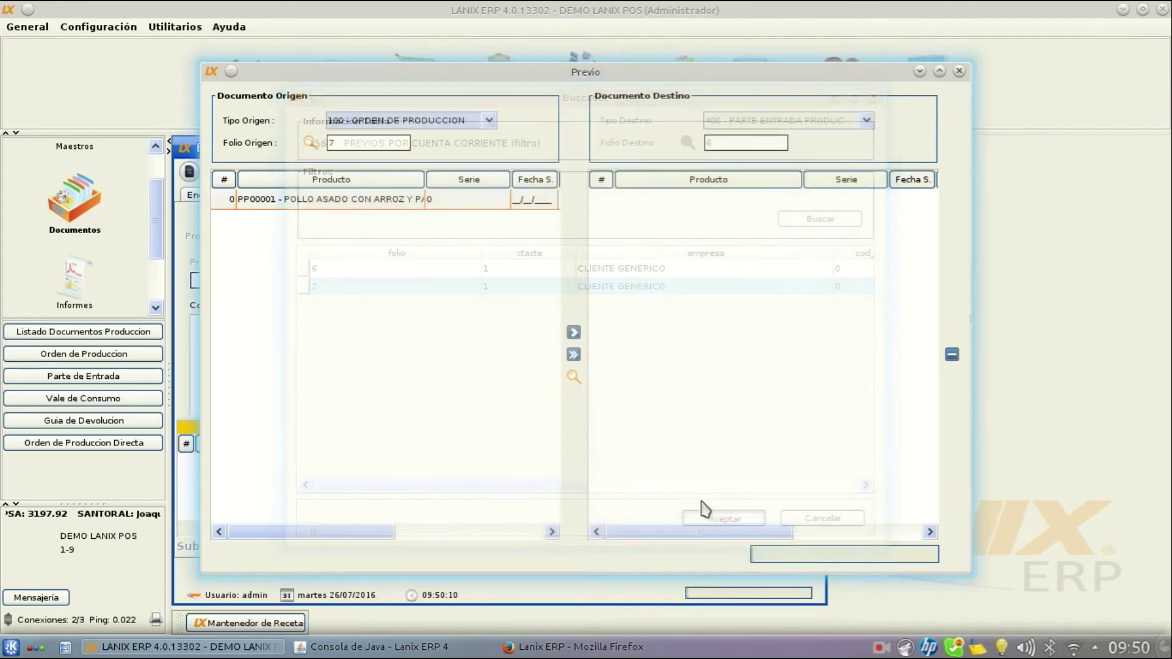
- Transfer all of order 7's PP00001 quantity to the entry, check its quantity and warehouse, and close the previous-document window
{"action": "left_click", "coordinate": [322, 202]}
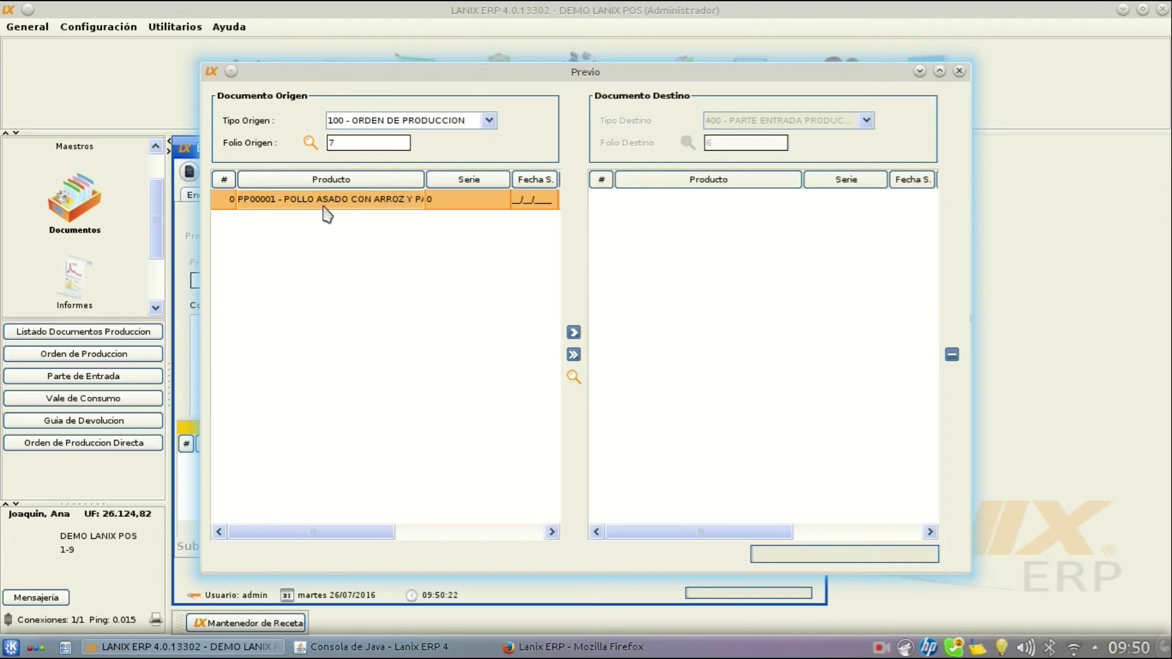
{"action": "left_click_drag", "start_coordinate": [348, 532], "coordinate": [445, 536]}
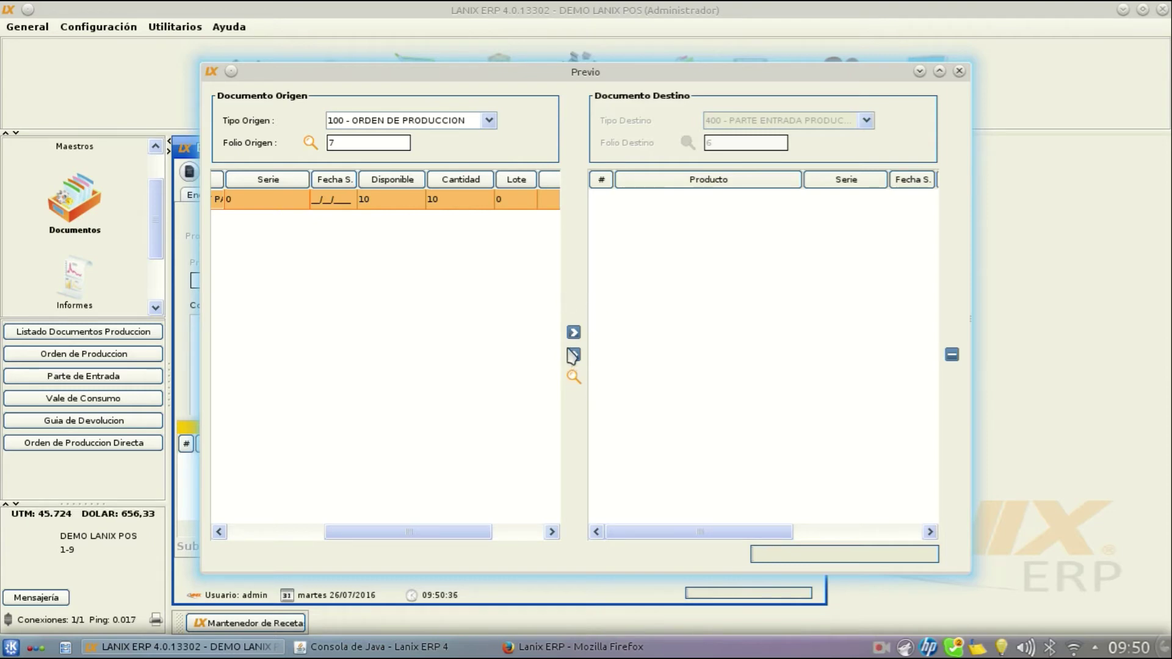
{"action": "left_click", "coordinate": [573, 356]}
{"action": "left_click", "coordinate": [537, 347]}
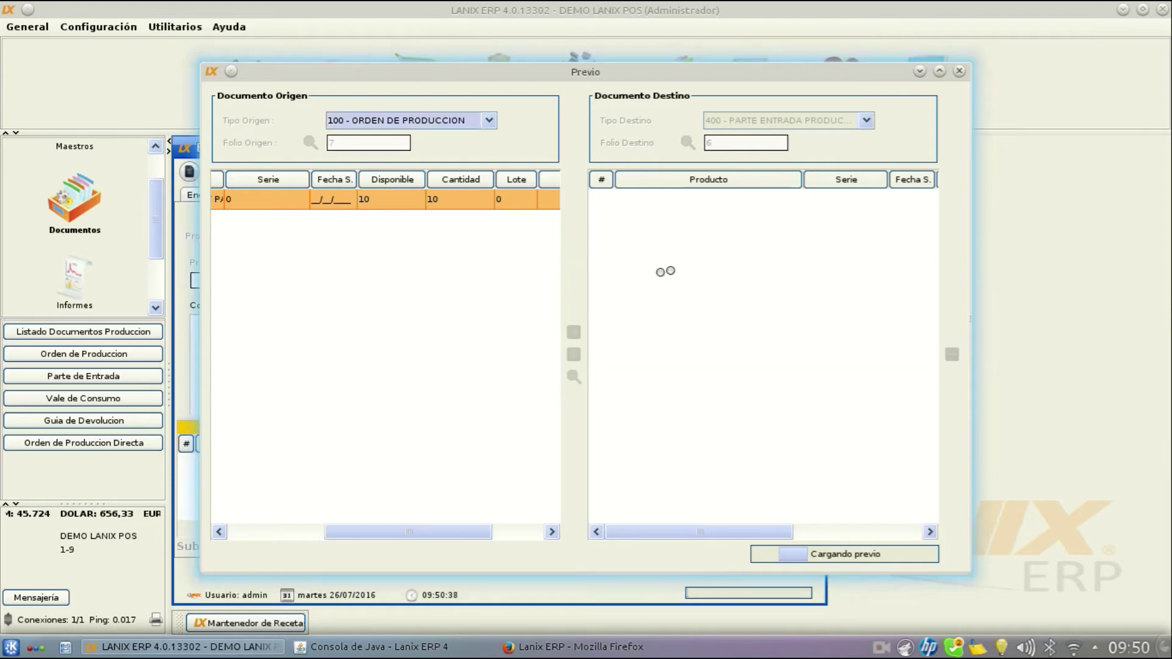
{"action": "left_click_drag", "start_coordinate": [742, 533], "coordinate": [869, 539]}
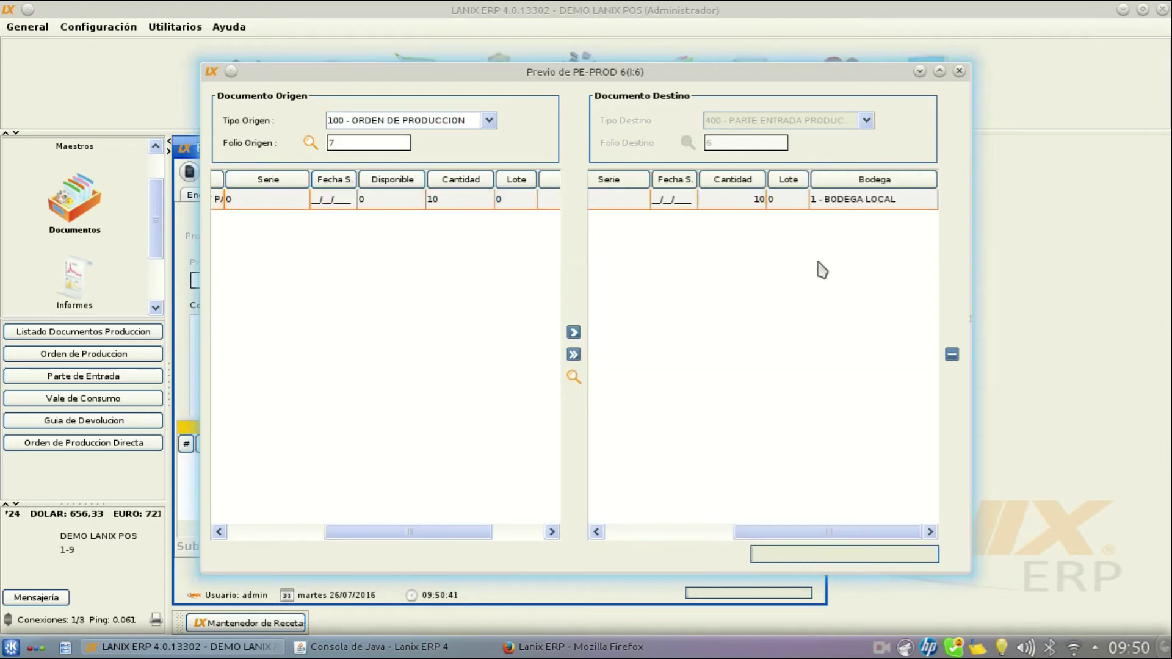
{"action": "left_click", "coordinate": [959, 71]}
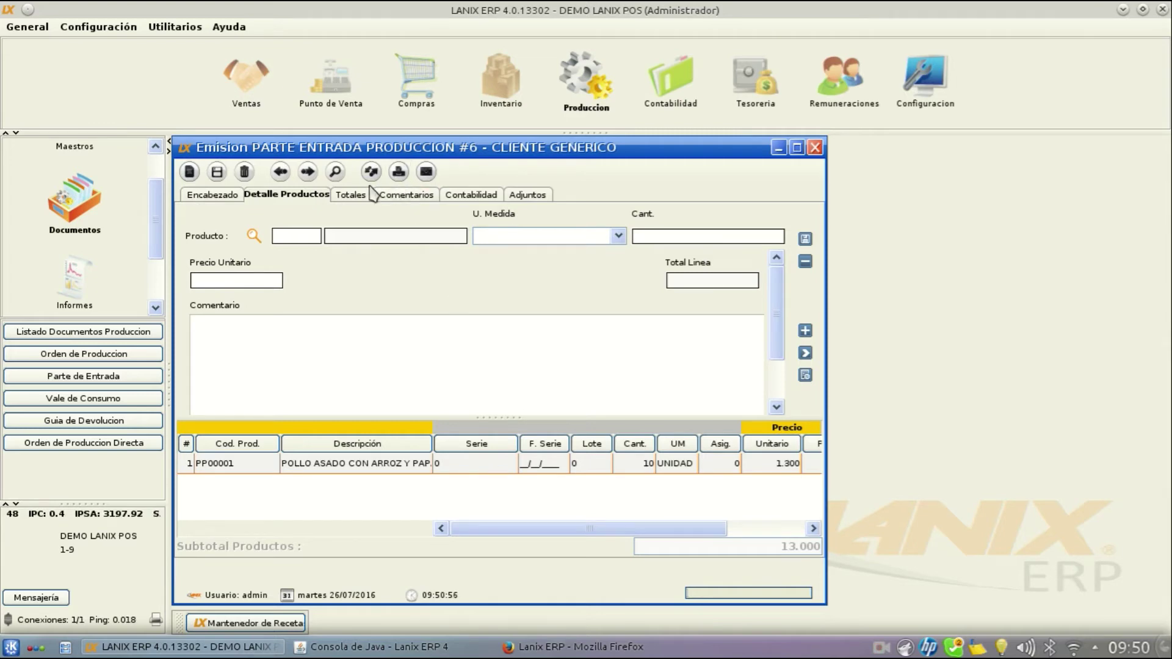
- Check the entry's totals and product detail, and save production entry 6, choosing not to continue working on it
{"action": "left_click", "coordinate": [352, 195]}
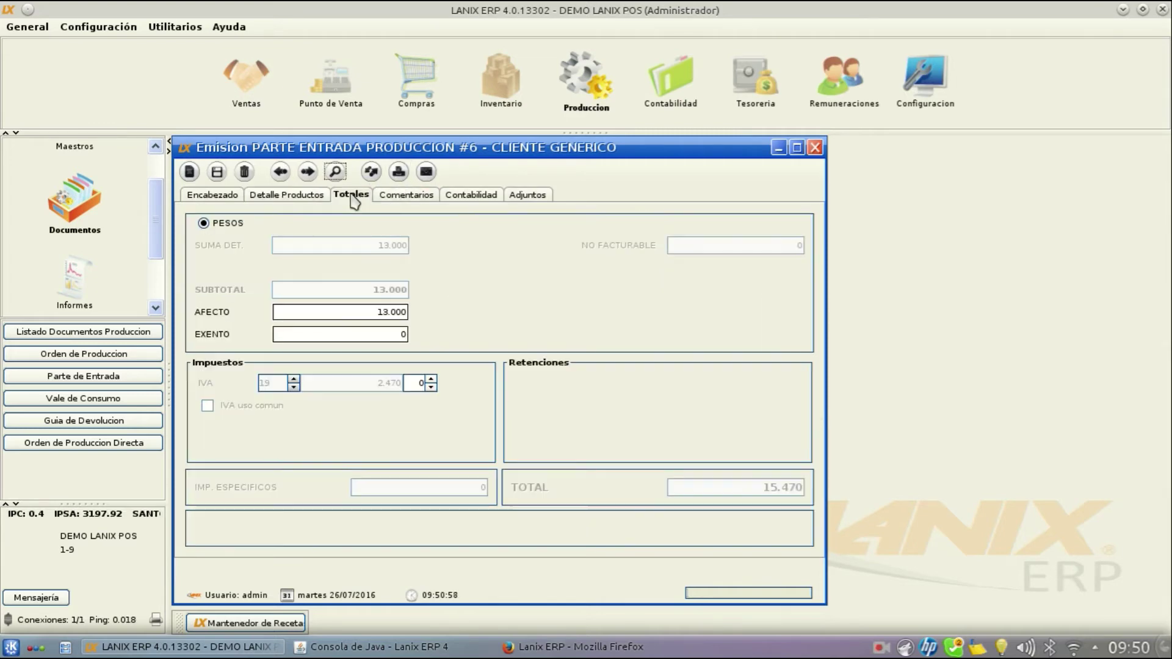
{"action": "left_click", "coordinate": [289, 198]}
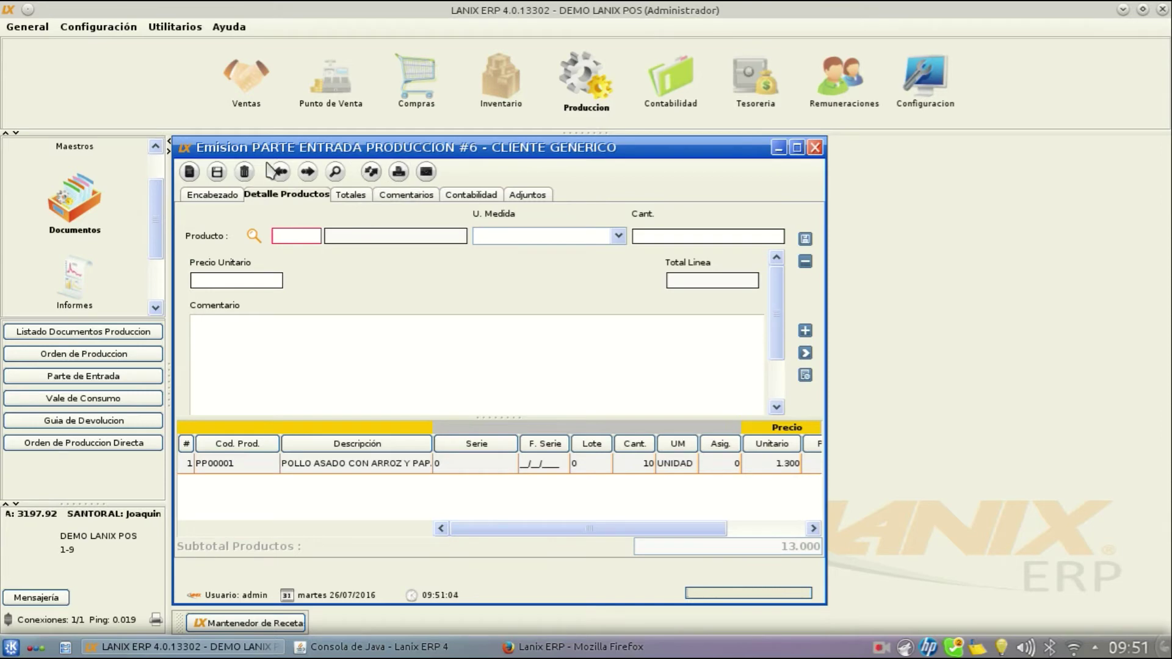
{"action": "left_click", "coordinate": [217, 171]}
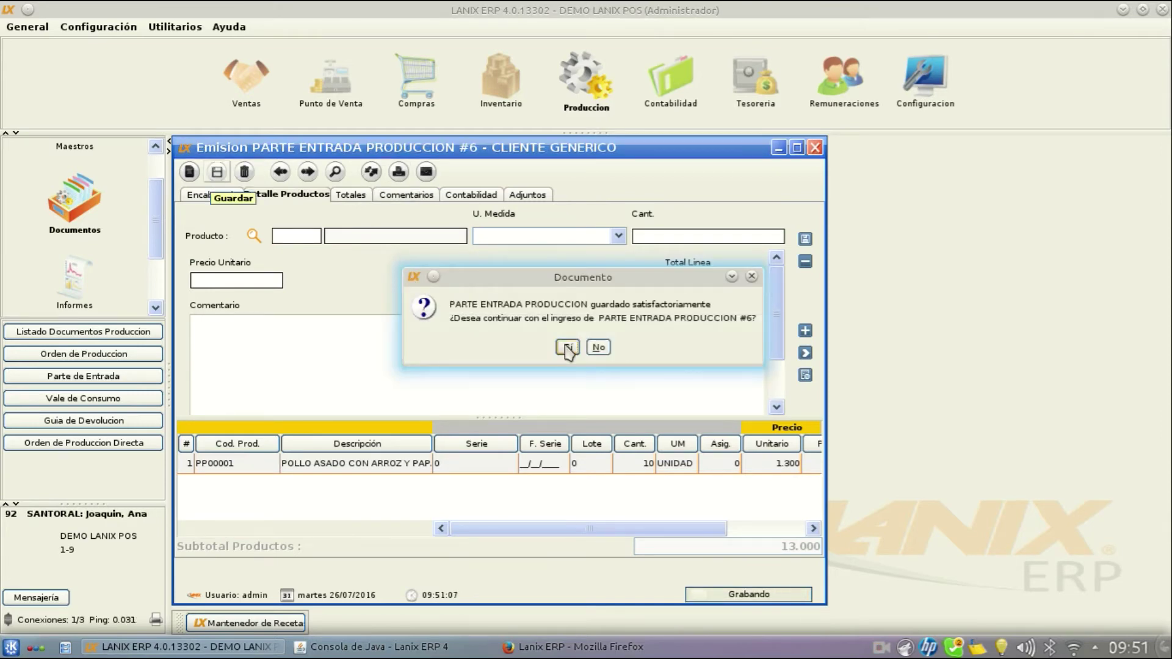
{"action": "left_click", "coordinate": [598, 348]}
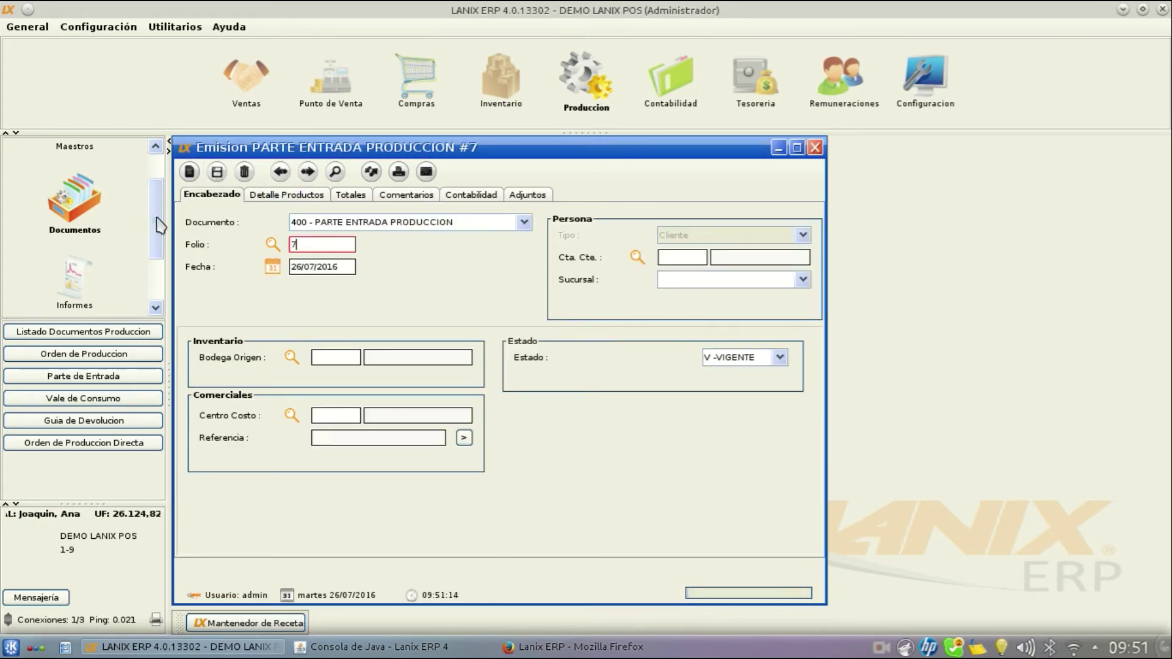
- Open the inventory's Mayor Auxiliar report and set its initial product to PP00001, found by filtering product codes by PP
{"action": "left_click", "coordinate": [498, 75]}
{"action": "scroll", "coordinate": [135, 210], "scroll_direction": "up", "scroll_amount": 1}
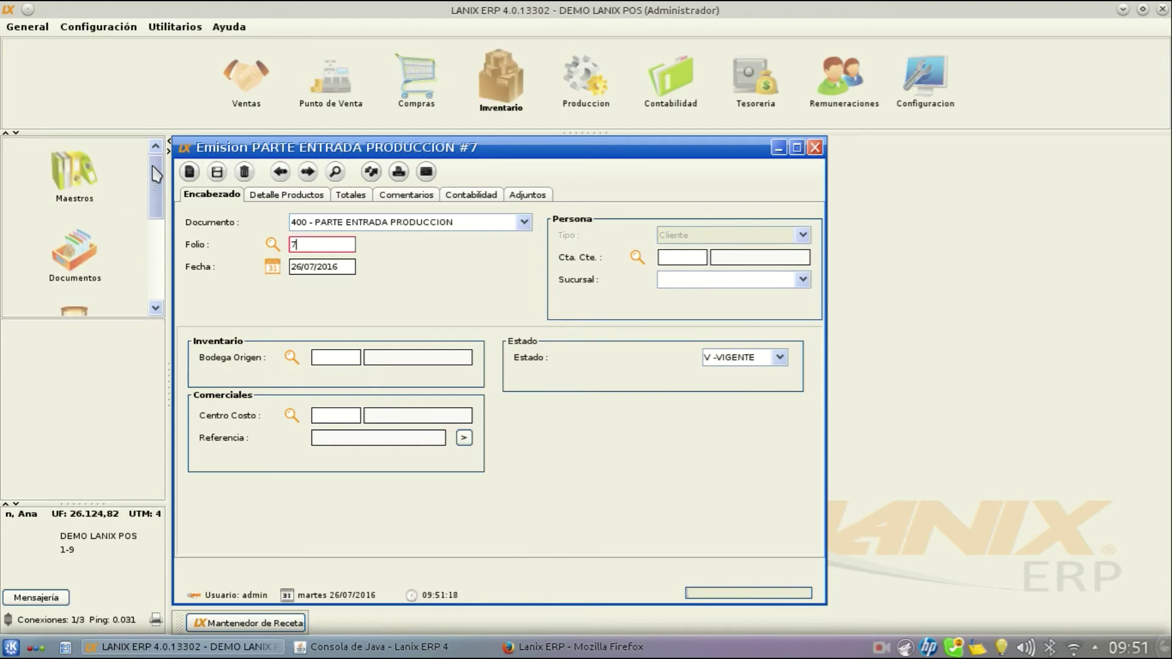
{"action": "scroll", "coordinate": [97, 238], "scroll_direction": "down", "scroll_amount": 3}
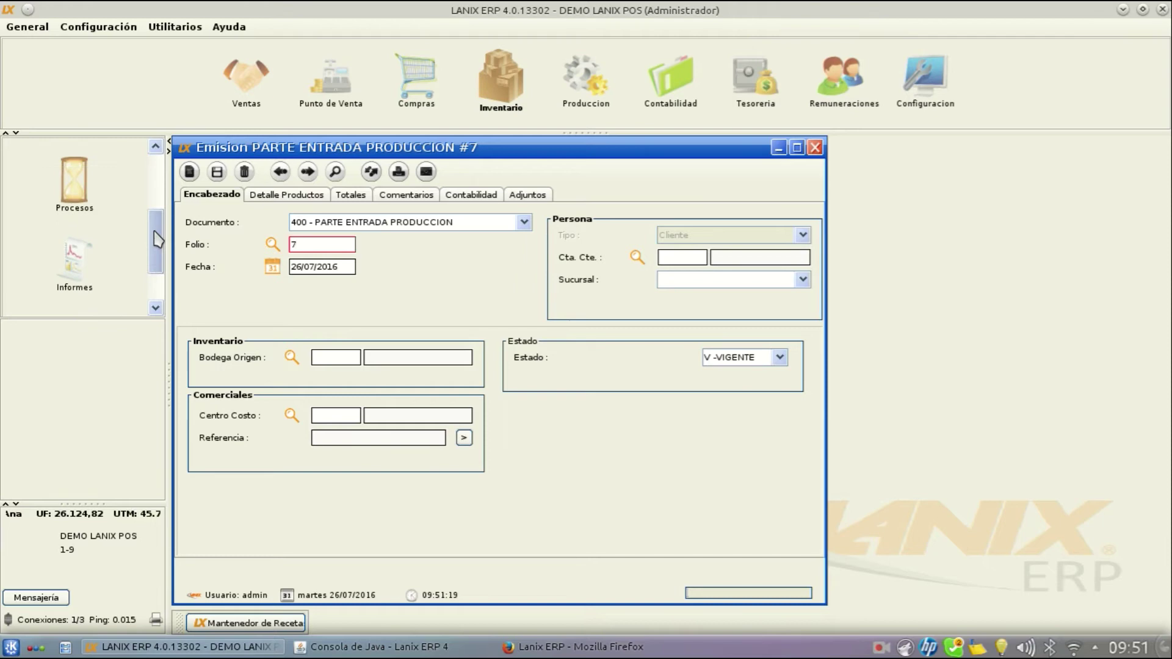
{"action": "left_click", "coordinate": [73, 244]}
{"action": "left_click", "coordinate": [75, 354]}
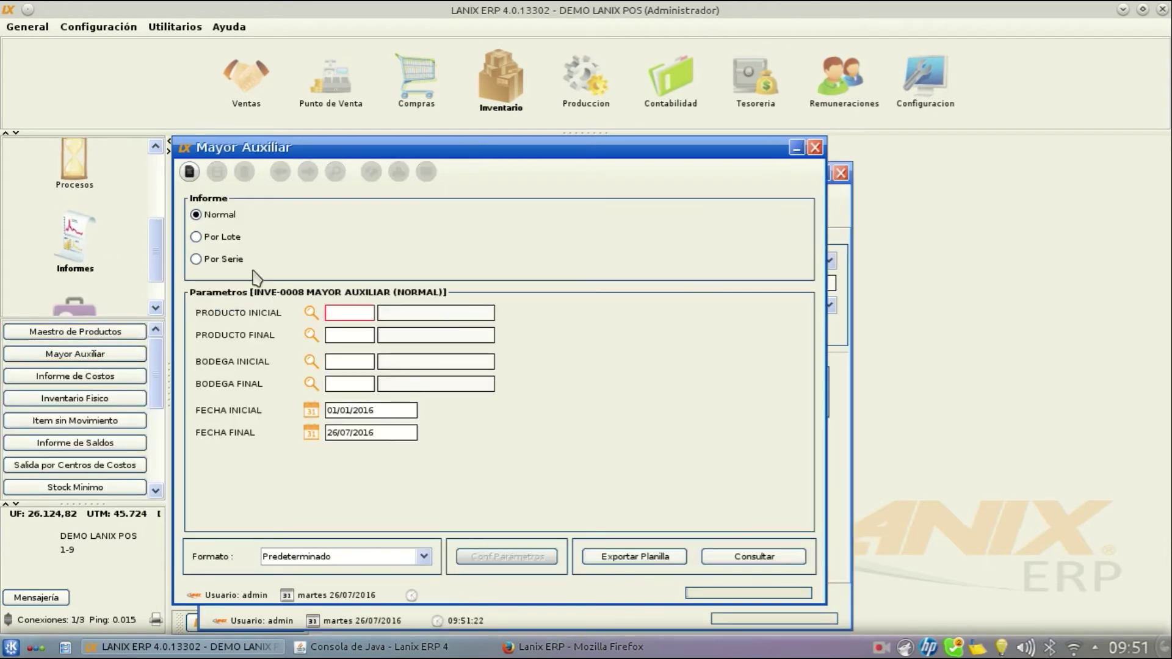
{"action": "left_click", "coordinate": [311, 314]}
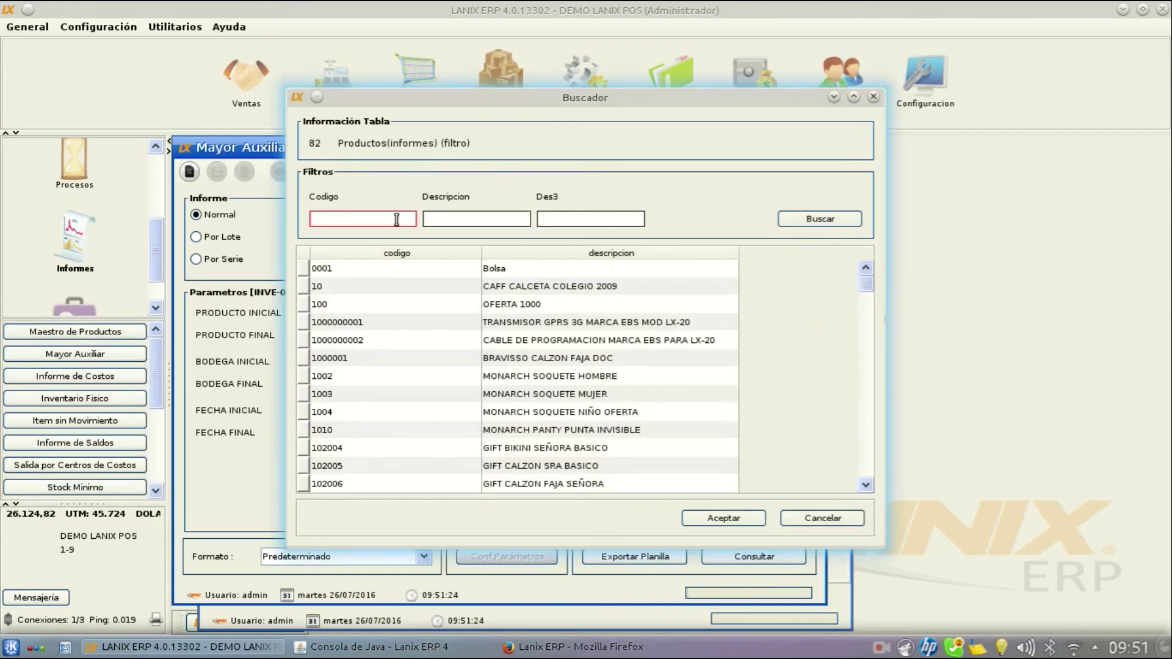
{"action": "type", "text": "PP"}
{"action": "key", "text": "Return"}
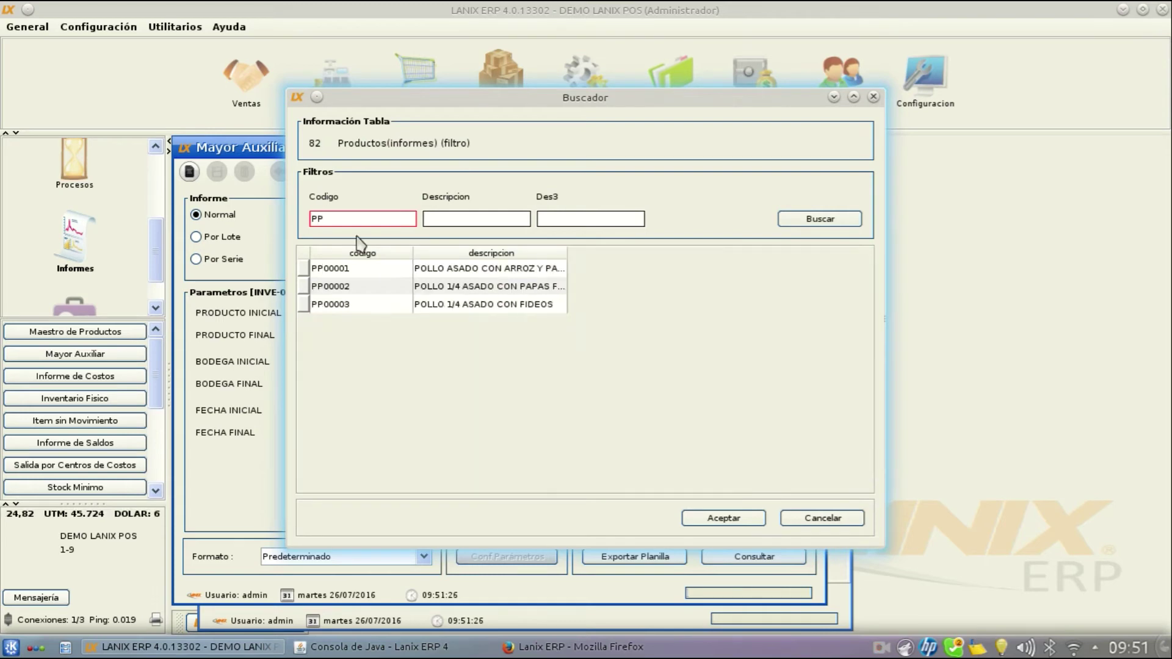
{"action": "double_click", "coordinate": [359, 270]}
- Set the report's final product to PP00001 as well and run the Mayor Auxiliar query
{"action": "left_click", "coordinate": [350, 331]}
{"action": "left_click_drag", "start_coordinate": [368, 314], "coordinate": [291, 313]}
{"action": "key", "text": "ctrl+c"}
{"action": "left_click", "coordinate": [344, 335]}
{"action": "key", "text": "ctrl+v"}
{"action": "left_click", "coordinate": [724, 558]}
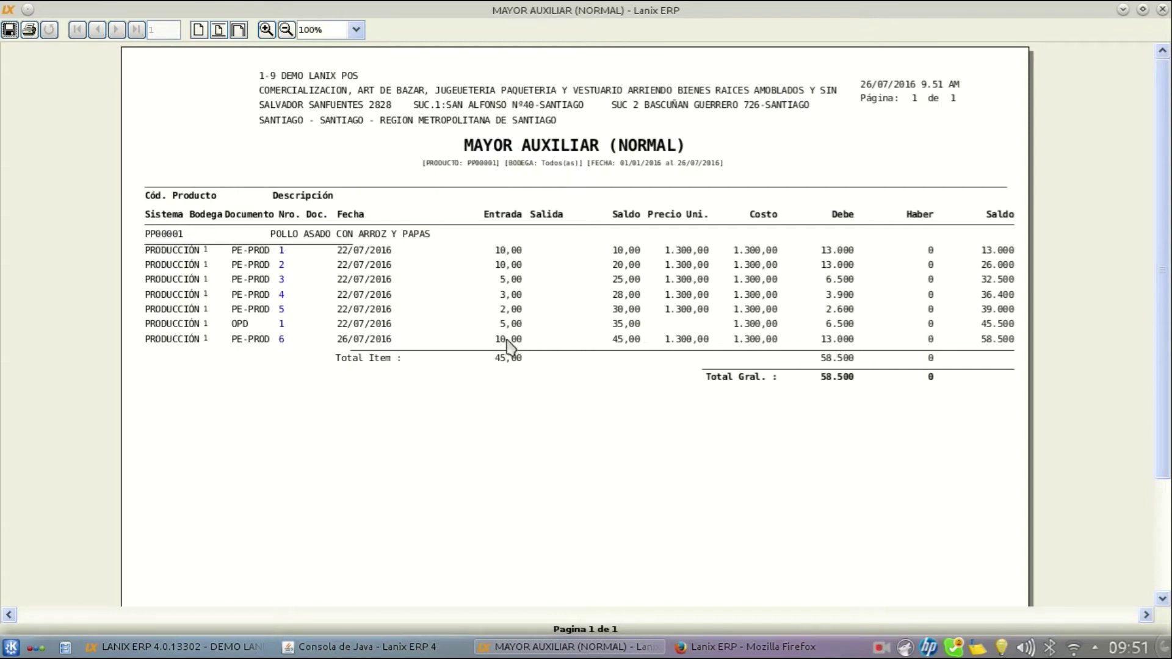
- Open PE-PROD document 6 from the Mayor Auxiliar report, review its production entry detail and close it
{"action": "left_click", "coordinate": [282, 339]}
{"action": "scroll", "coordinate": [548, 310], "scroll_direction": "down", "scroll_amount": 1}
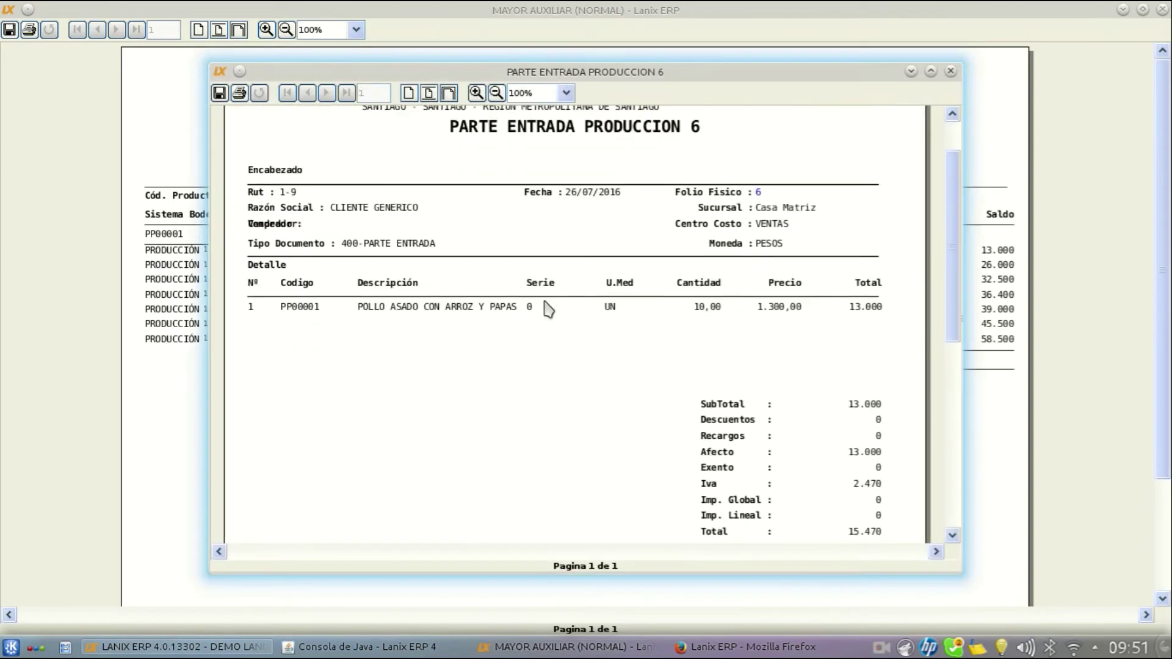
{"action": "left_click", "coordinate": [950, 71]}
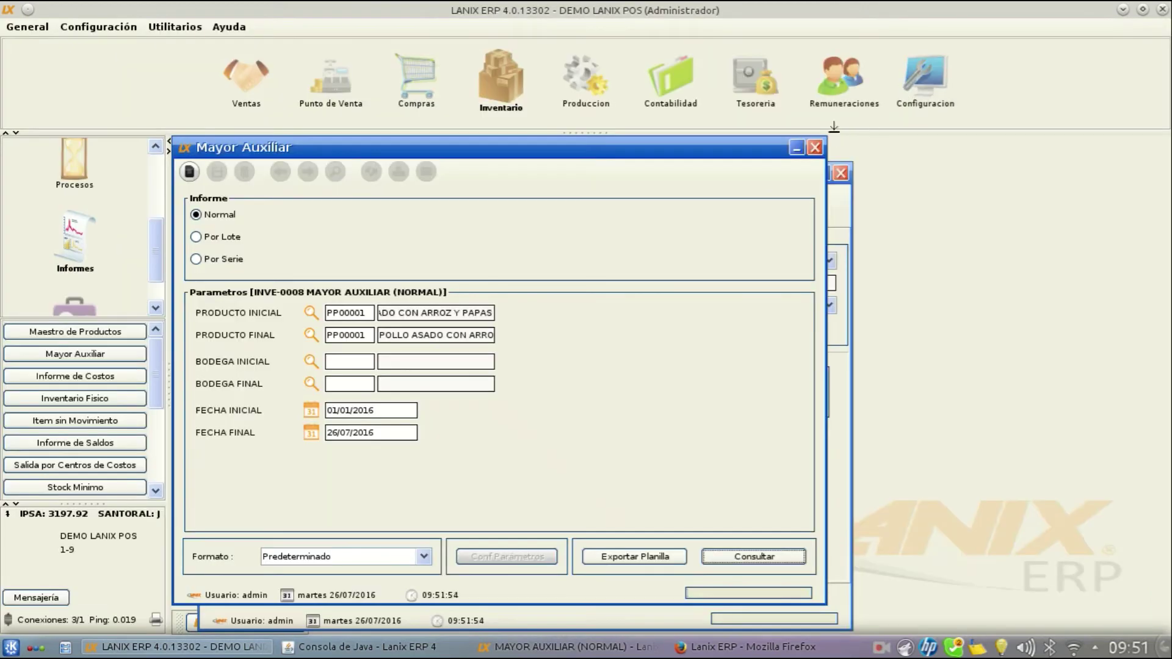
- Close the Mayor Auxiliar parameters and the blank production entry 7 without saving it
{"action": "left_click", "coordinate": [816, 148]}
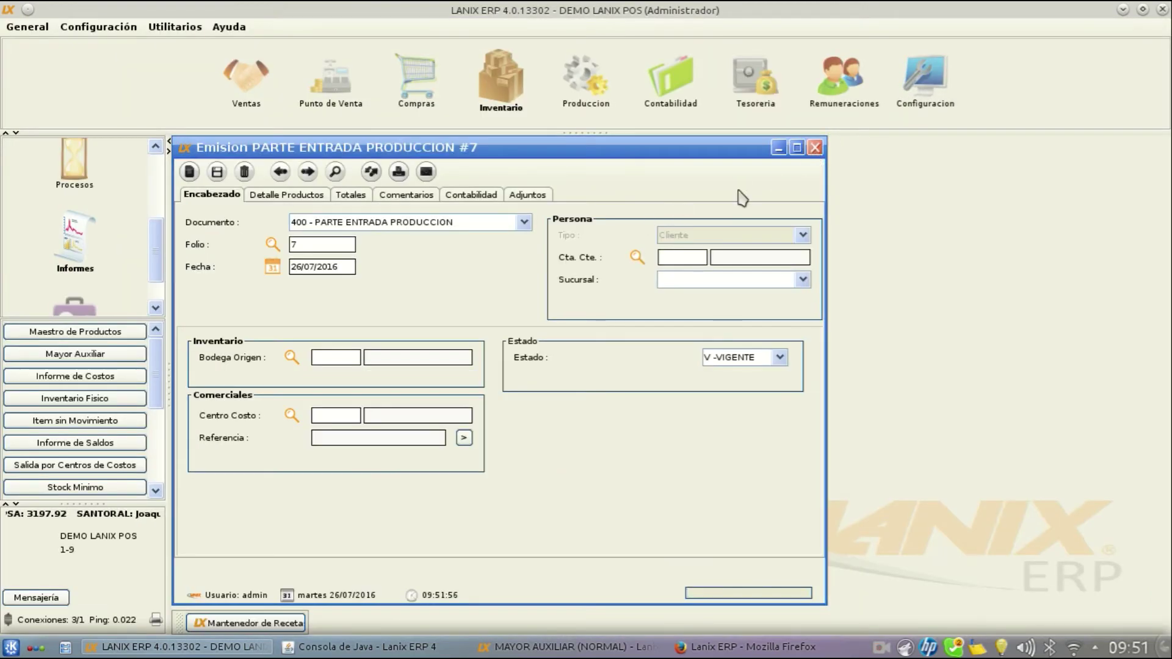
{"action": "left_click", "coordinate": [816, 148]}
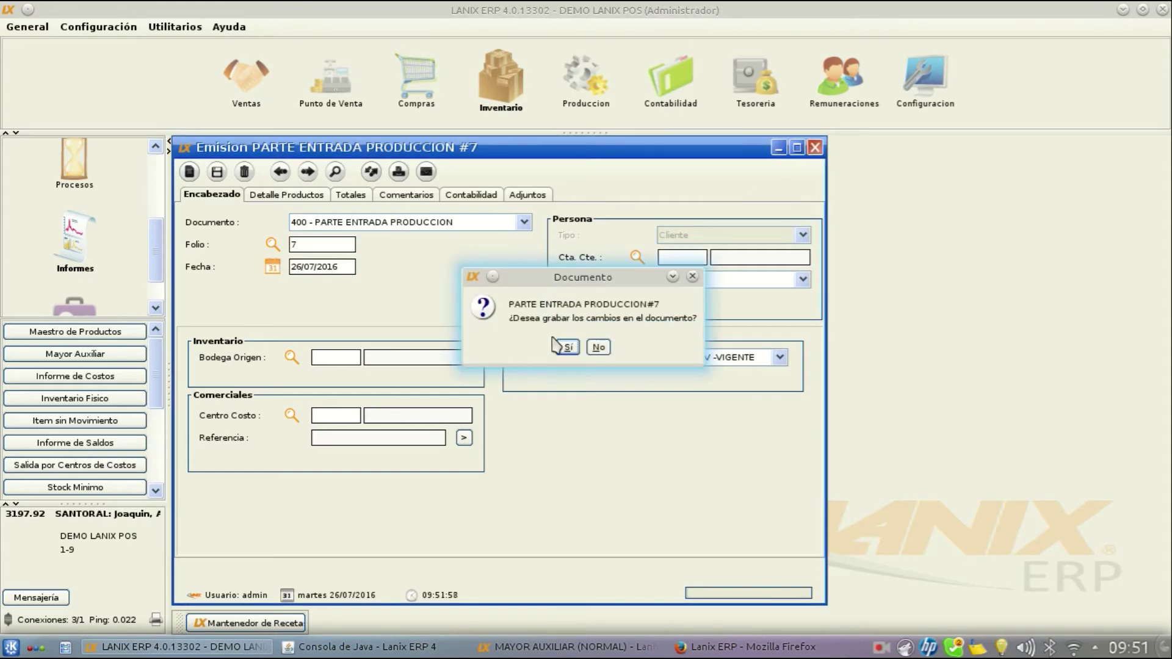
{"action": "left_click", "coordinate": [601, 348]}
- Start a production return guide with document type 300 - GUIA DEVOLUCION DE PRODUCCION
{"action": "left_click", "coordinate": [582, 98]}
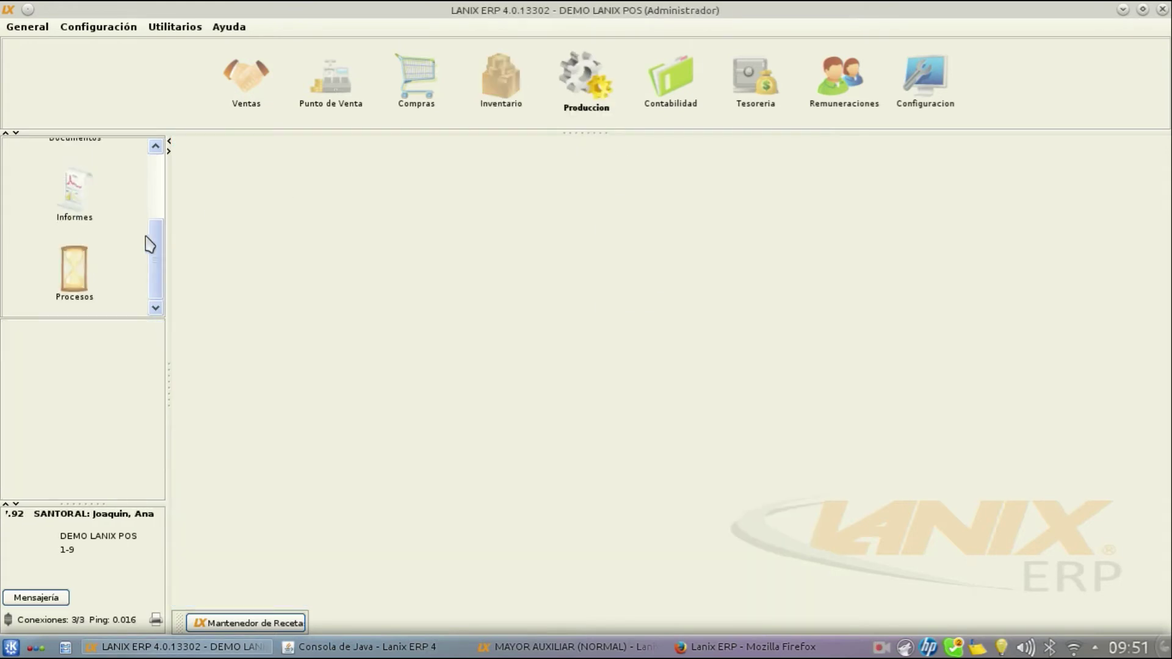
{"action": "left_click_drag", "start_coordinate": [156, 269], "coordinate": [158, 227]}
{"action": "left_click", "coordinate": [75, 210]}
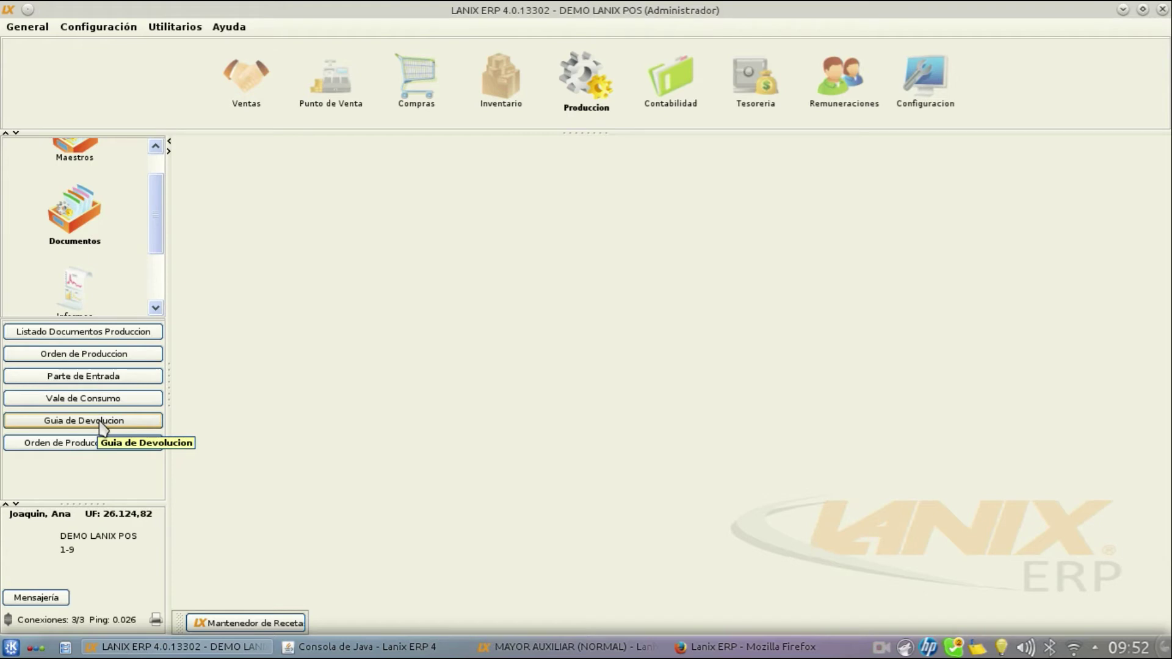
{"action": "left_click", "coordinate": [101, 426]}
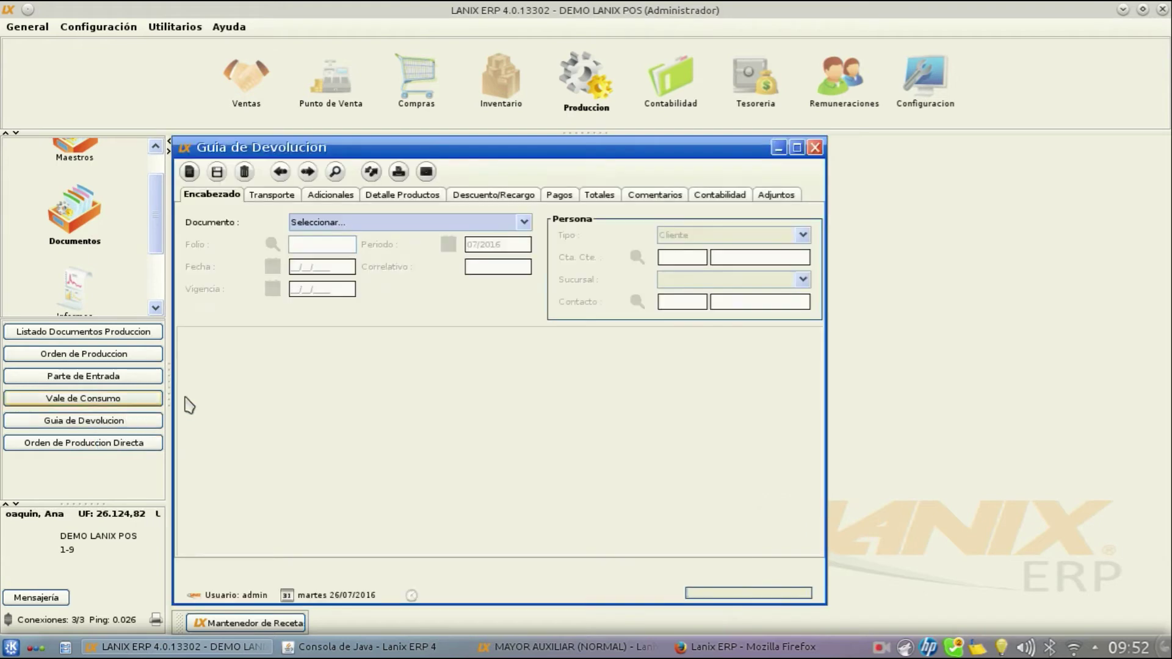
{"action": "left_click", "coordinate": [523, 223]}
{"action": "left_click", "coordinate": [445, 251]}
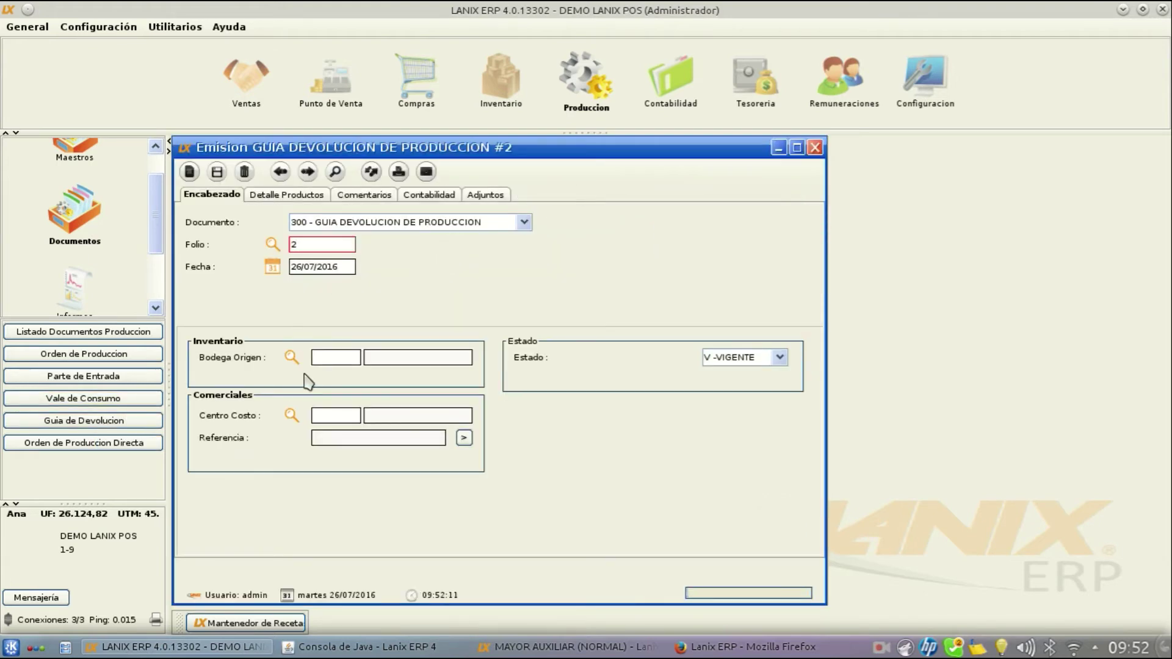
- Set the return guide's origin warehouse to 1 BODEGA LOCAL and its cost centre to 01 CENTRO DE COSTO 01
{"action": "left_click", "coordinate": [292, 358]}
{"action": "double_click", "coordinate": [361, 270]}
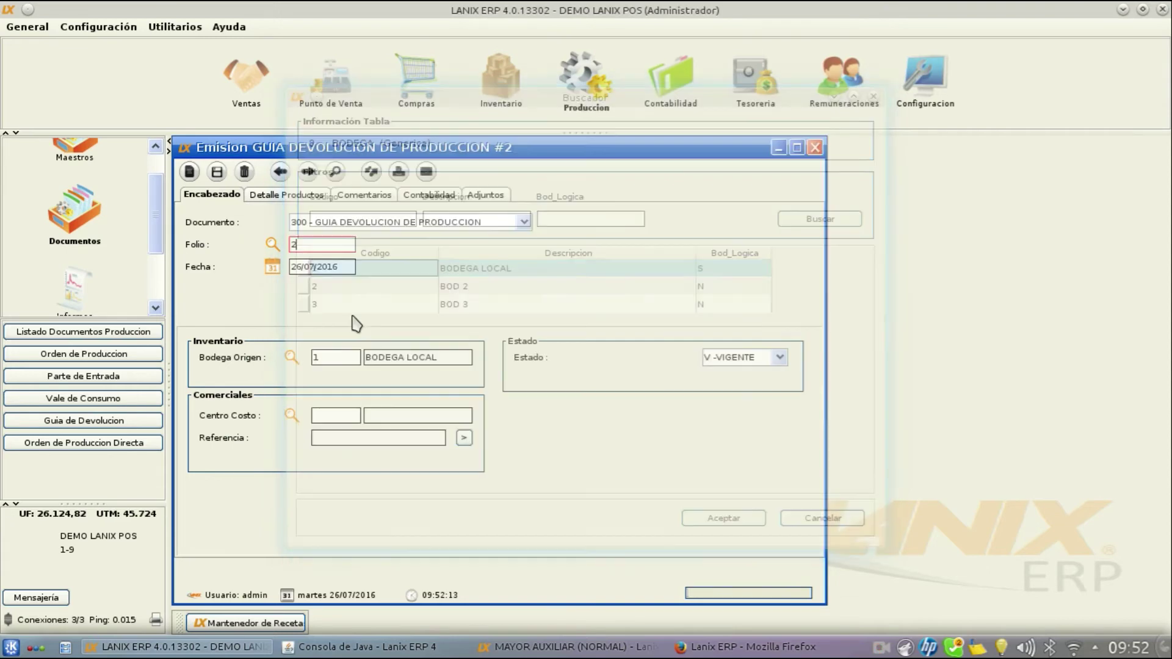
{"action": "left_click", "coordinate": [291, 417]}
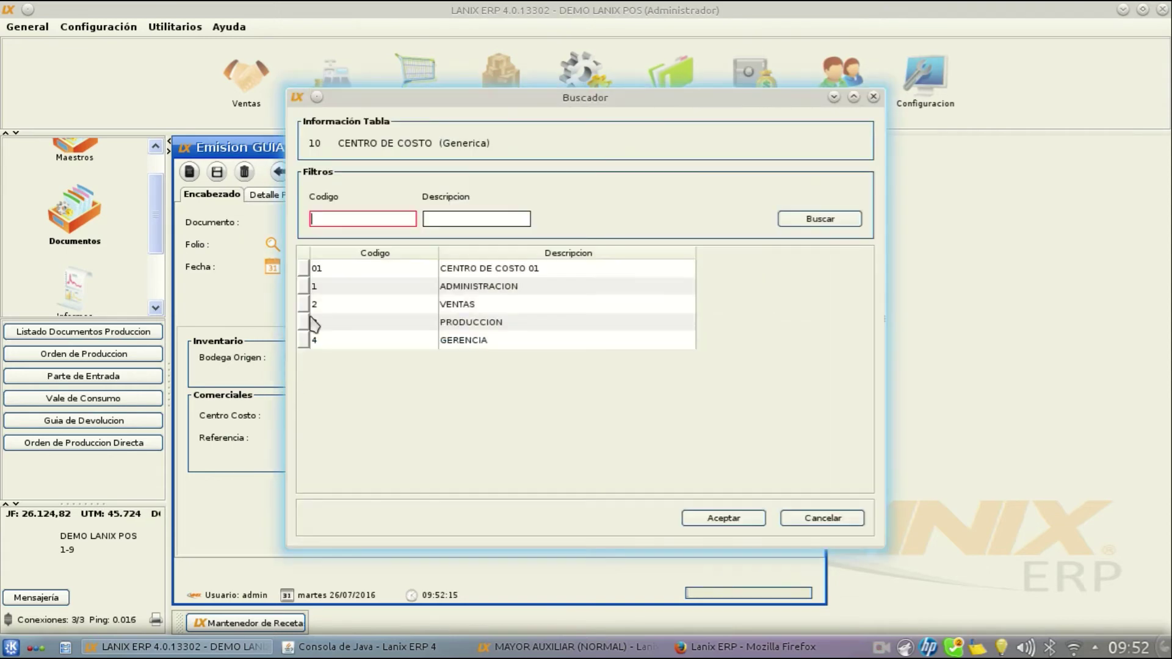
{"action": "double_click", "coordinate": [364, 271]}
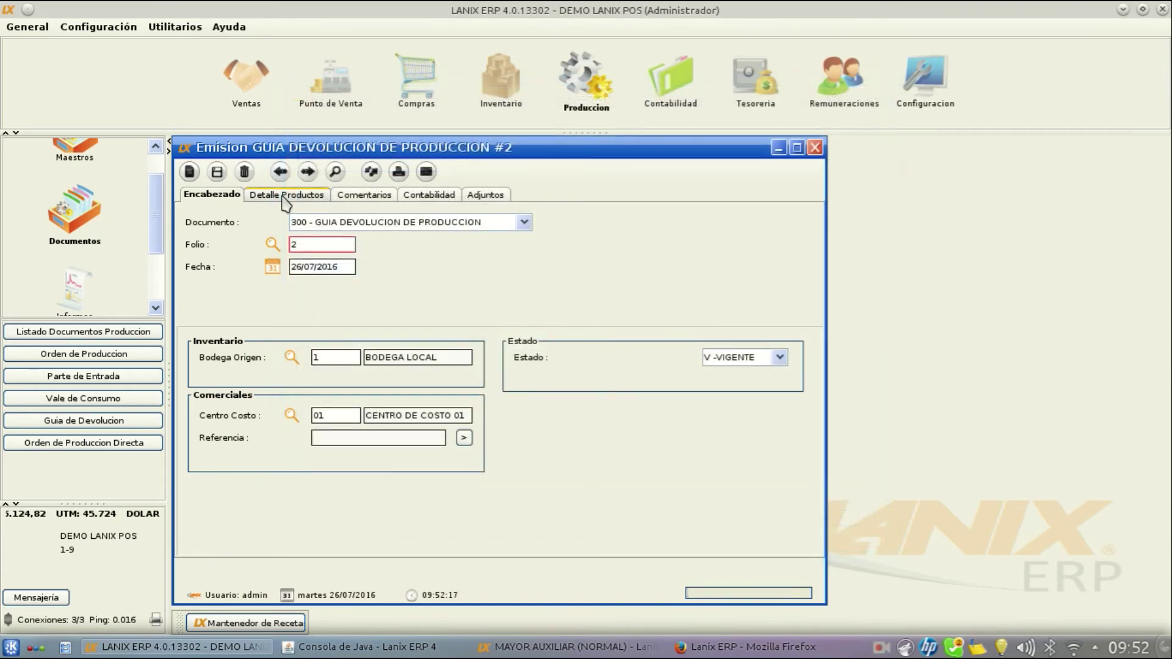
- Search the return guide's product detail for codes starting with MP, and close the guide without saving it
{"action": "left_click", "coordinate": [286, 195]}
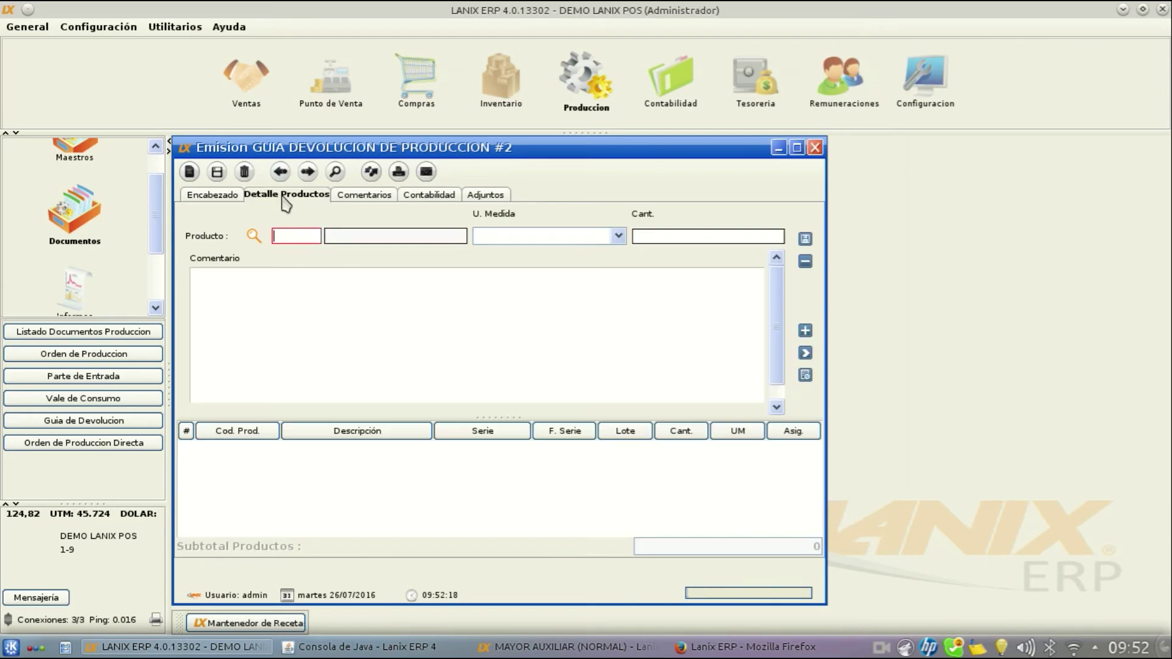
{"action": "left_click", "coordinate": [253, 237]}
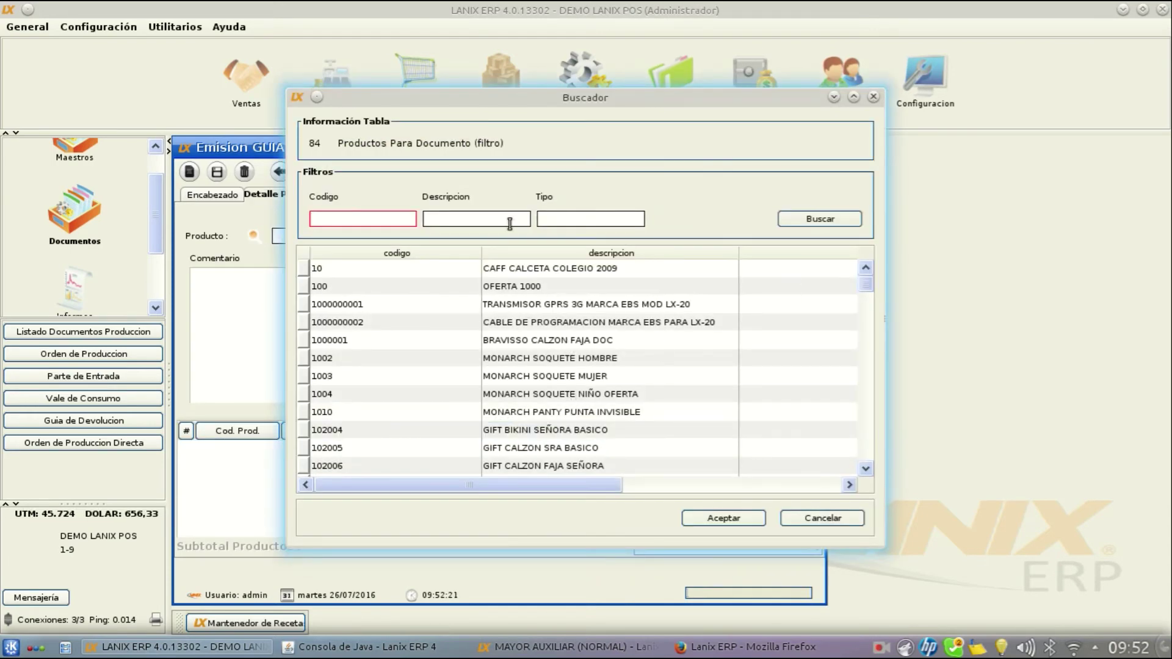
{"action": "type", "text": "MP"}
{"action": "key", "text": "Return"}
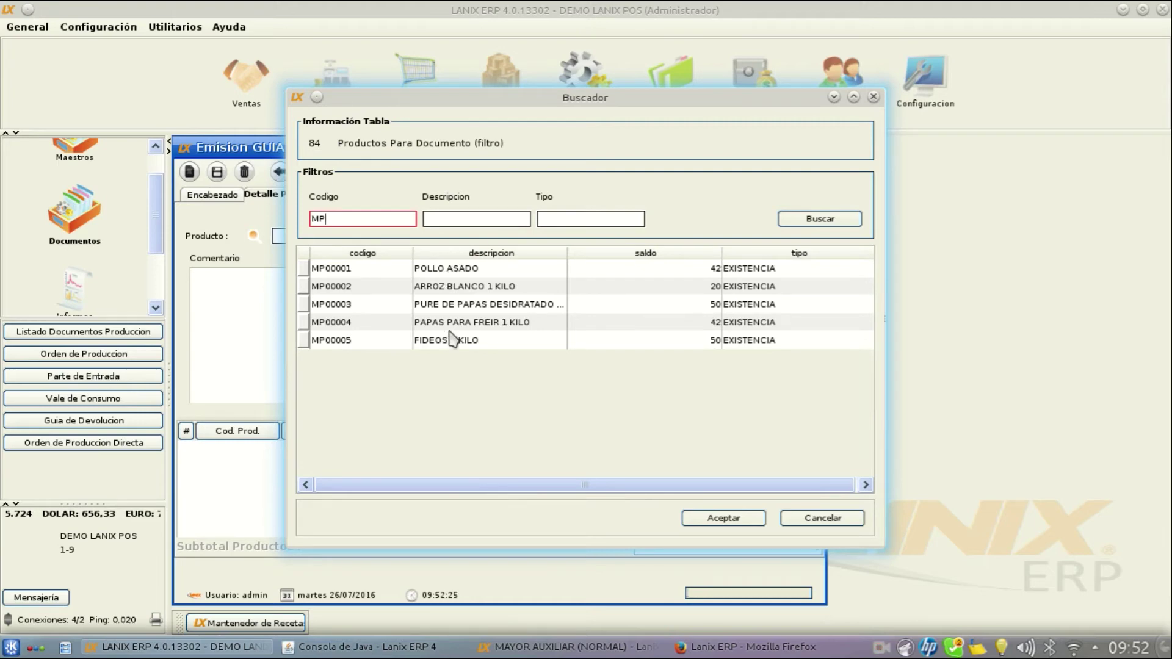
{"action": "left_click", "coordinate": [873, 96]}
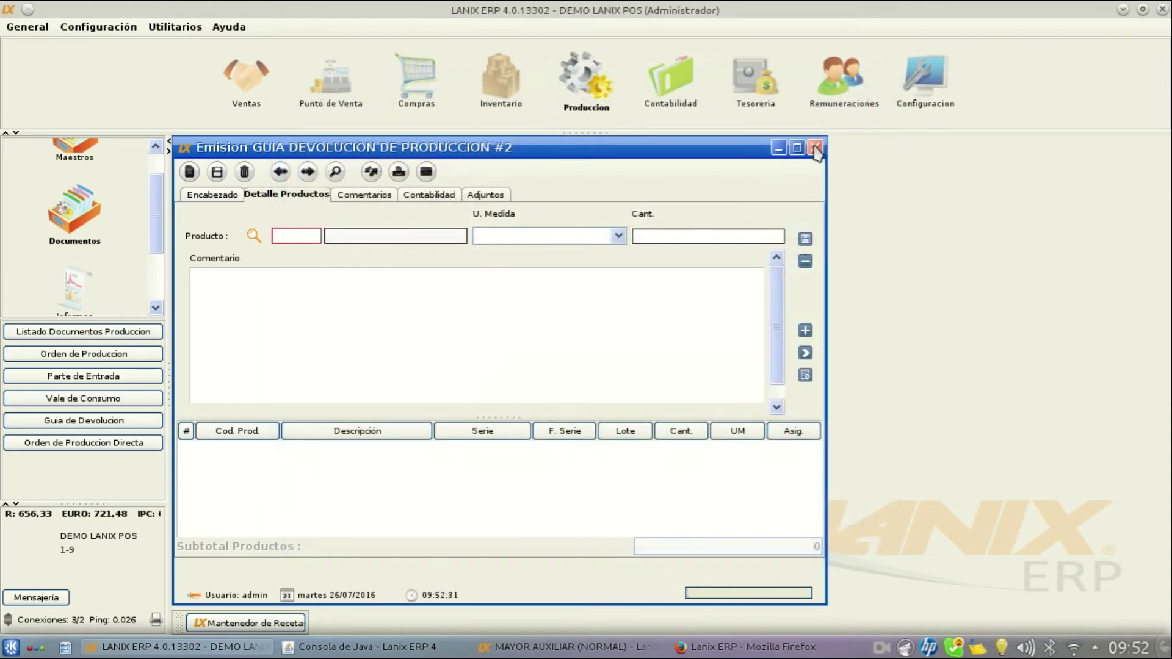
{"action": "left_click", "coordinate": [815, 148]}
{"action": "left_click", "coordinate": [600, 346]}
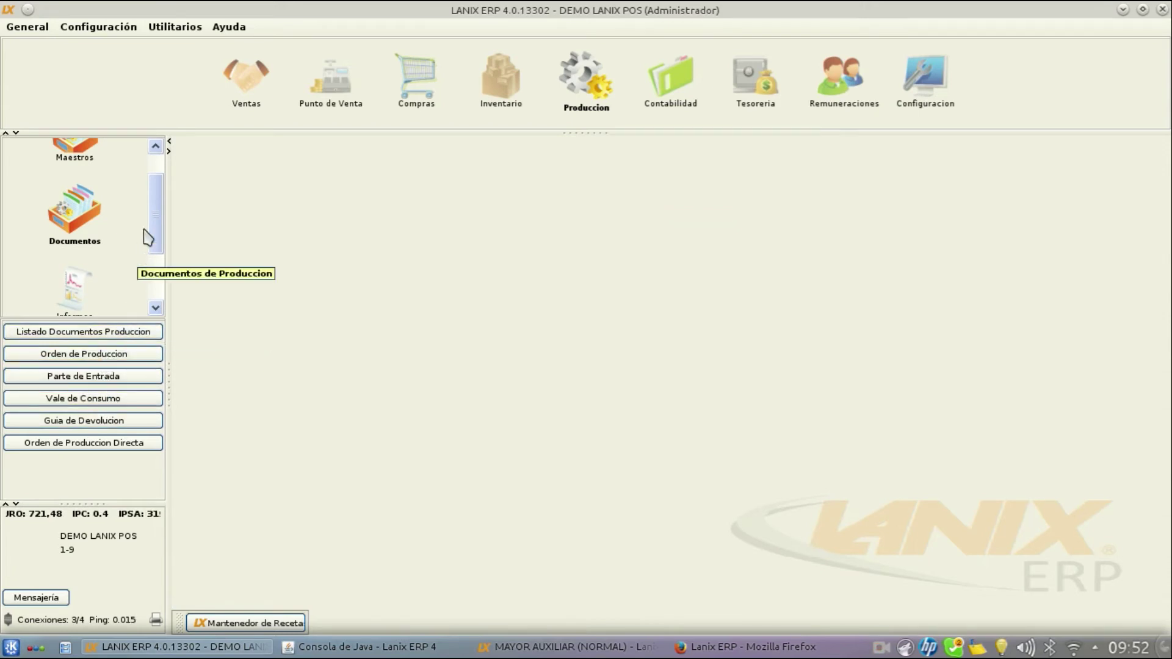
- Run the Materia Prima por Pedir report for all production orders and products, review it and close it
{"action": "left_click_drag", "start_coordinate": [162, 204], "coordinate": [157, 231]}
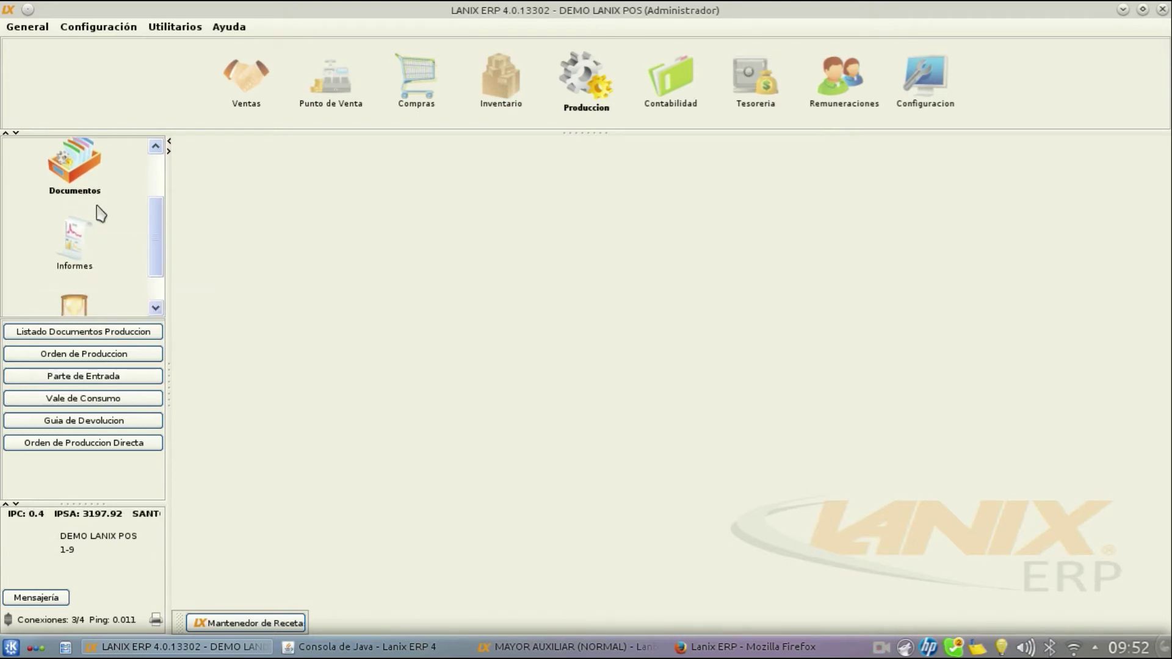
{"action": "left_click", "coordinate": [75, 247]}
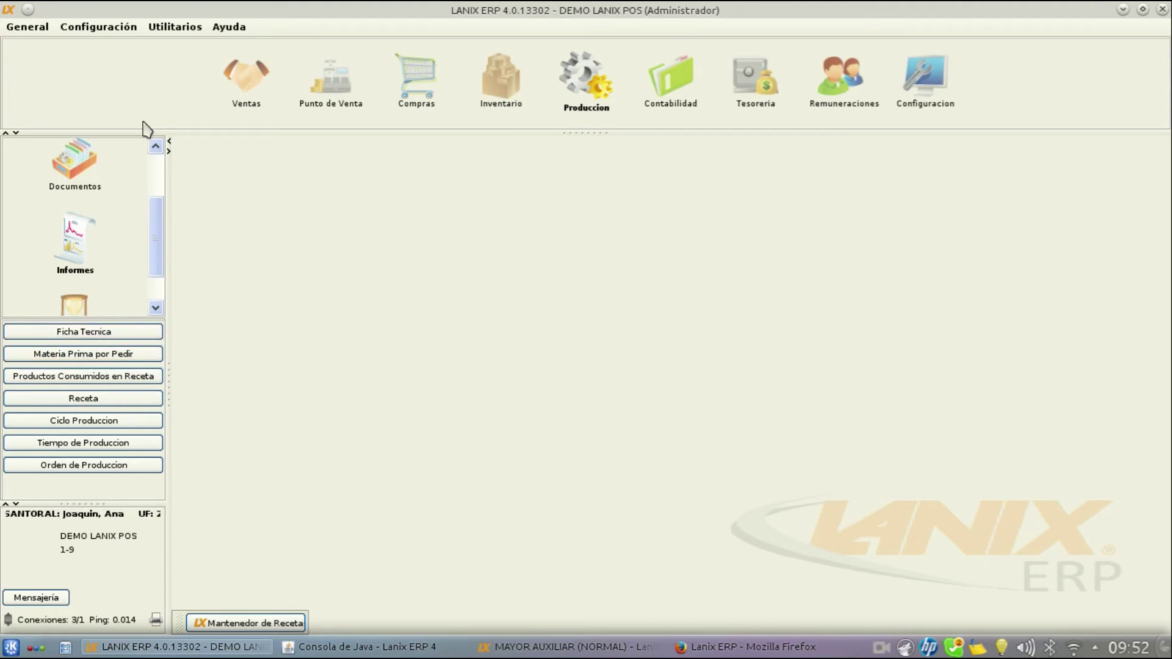
{"action": "left_click", "coordinate": [105, 360]}
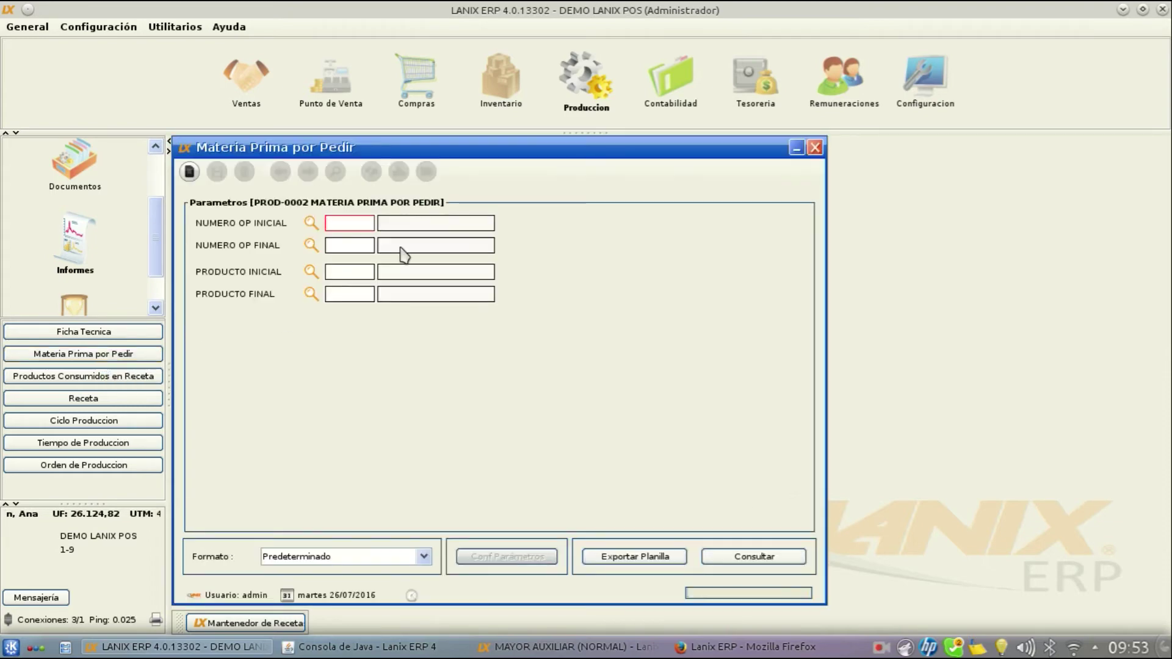
{"action": "left_click", "coordinate": [732, 557]}
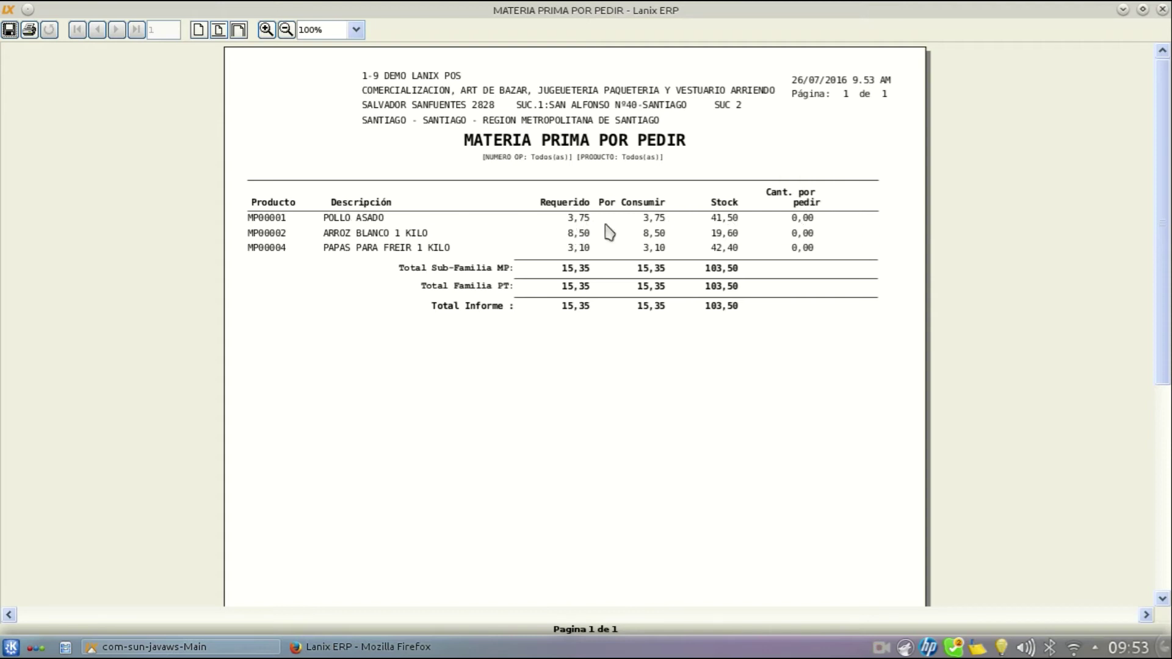
{"action": "left_click", "coordinate": [1163, 10]}
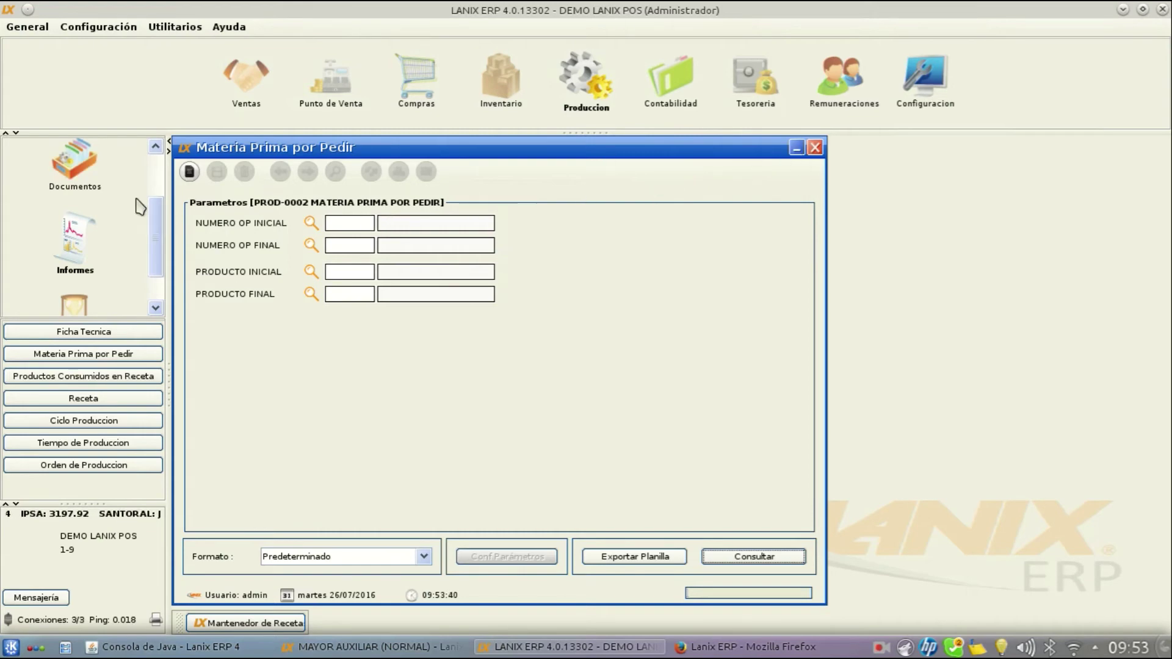
- Start a production order with document type 100 - ORDEN DE PRODUCCION and assign it to account 1 CLIENTE GENERICO
{"action": "left_click", "coordinate": [76, 169]}
{"action": "left_click", "coordinate": [85, 354]}
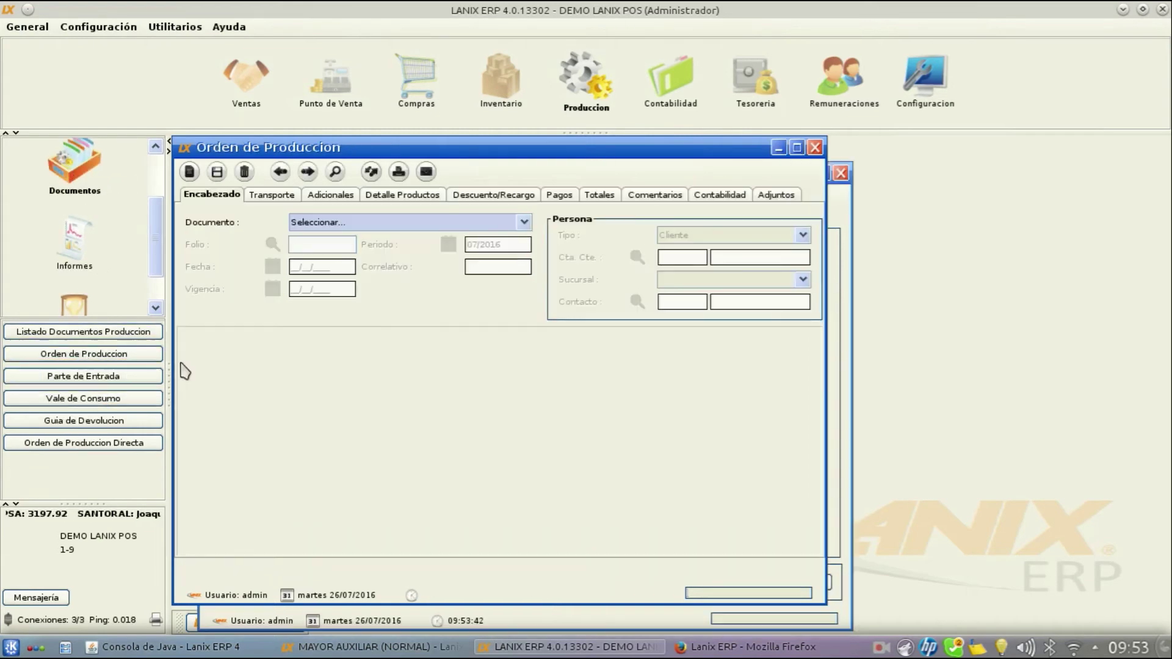
{"action": "left_click", "coordinate": [360, 223]}
{"action": "left_click", "coordinate": [361, 249]}
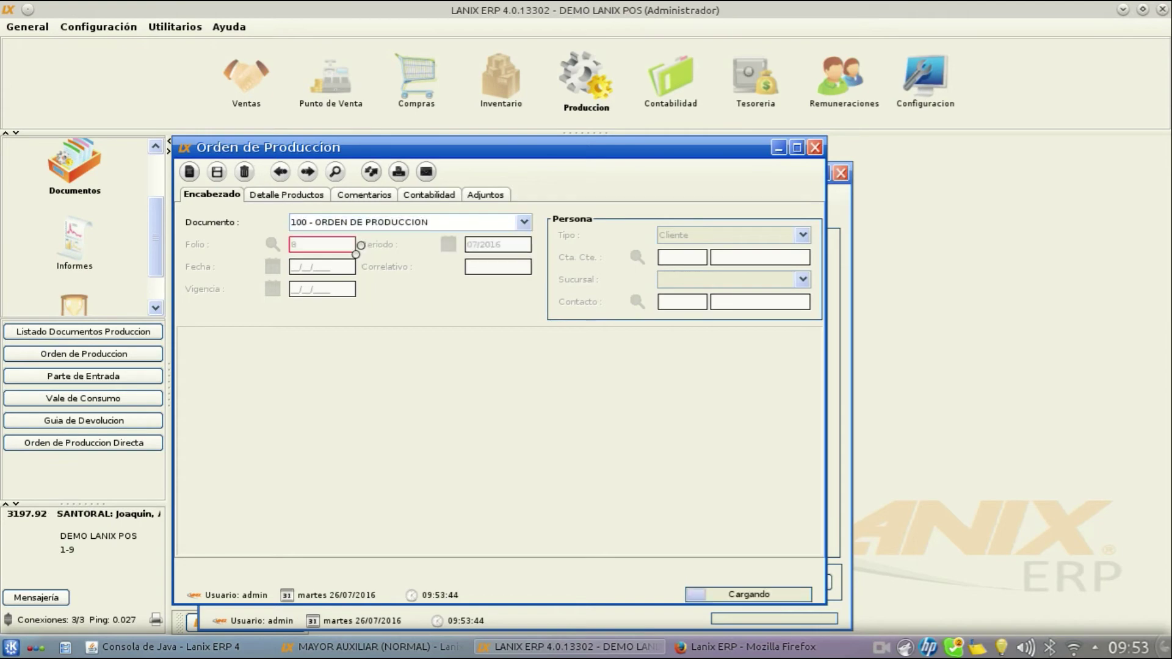
{"action": "left_click", "coordinate": [636, 257]}
{"action": "double_click", "coordinate": [479, 270]}
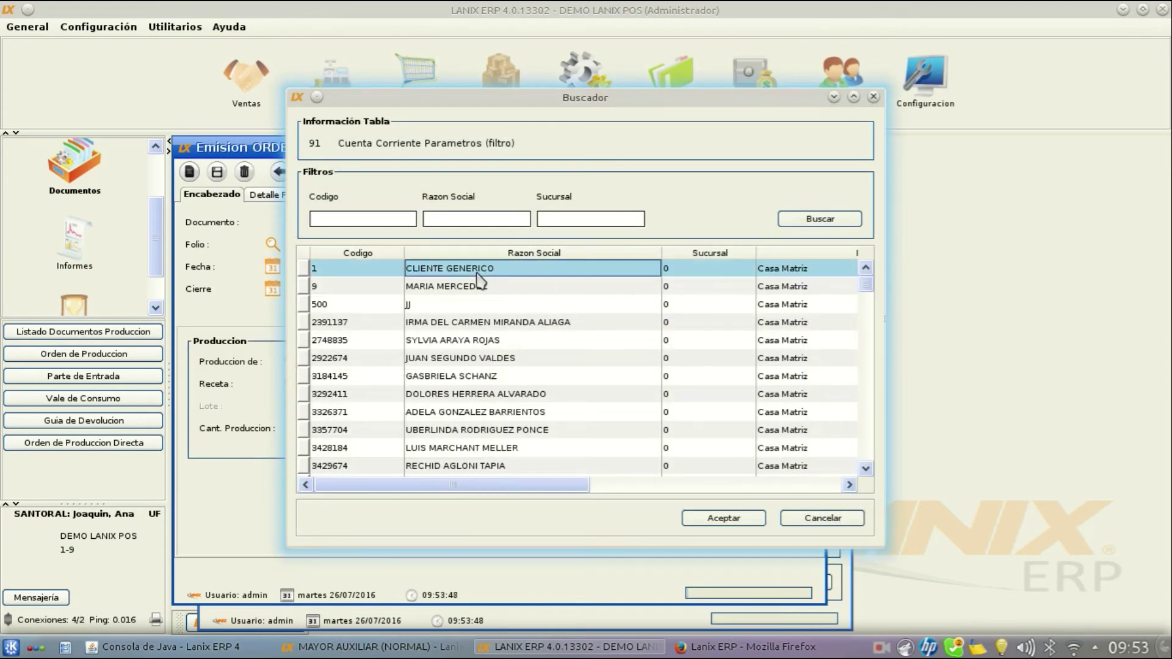
- Set the order's product to PP00001 and its recipe to 1 RECETA 1
{"action": "left_click", "coordinate": [292, 362]}
{"action": "left_click", "coordinate": [360, 273]}
{"action": "double_click", "coordinate": [360, 272]}
{"action": "left_click", "coordinate": [292, 384]}
{"action": "left_click", "coordinate": [324, 285]}
{"action": "double_click", "coordinate": [324, 285]}
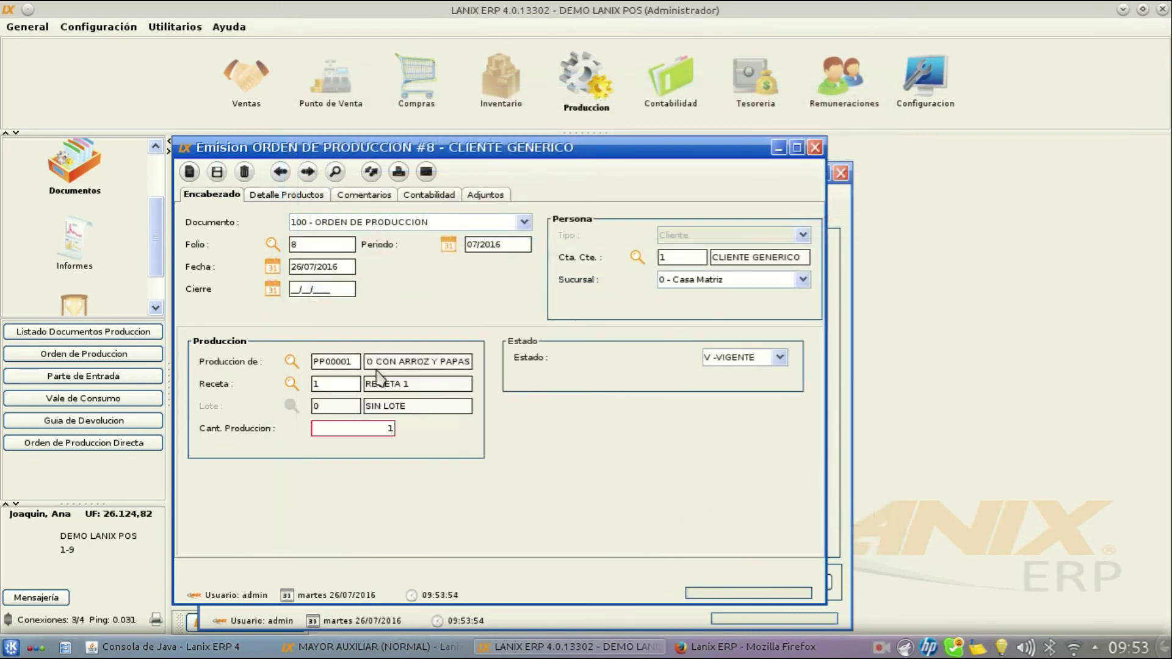
- Check the order's product detail, then set its production quantity to 20 and save it
{"action": "left_click", "coordinate": [290, 196]}
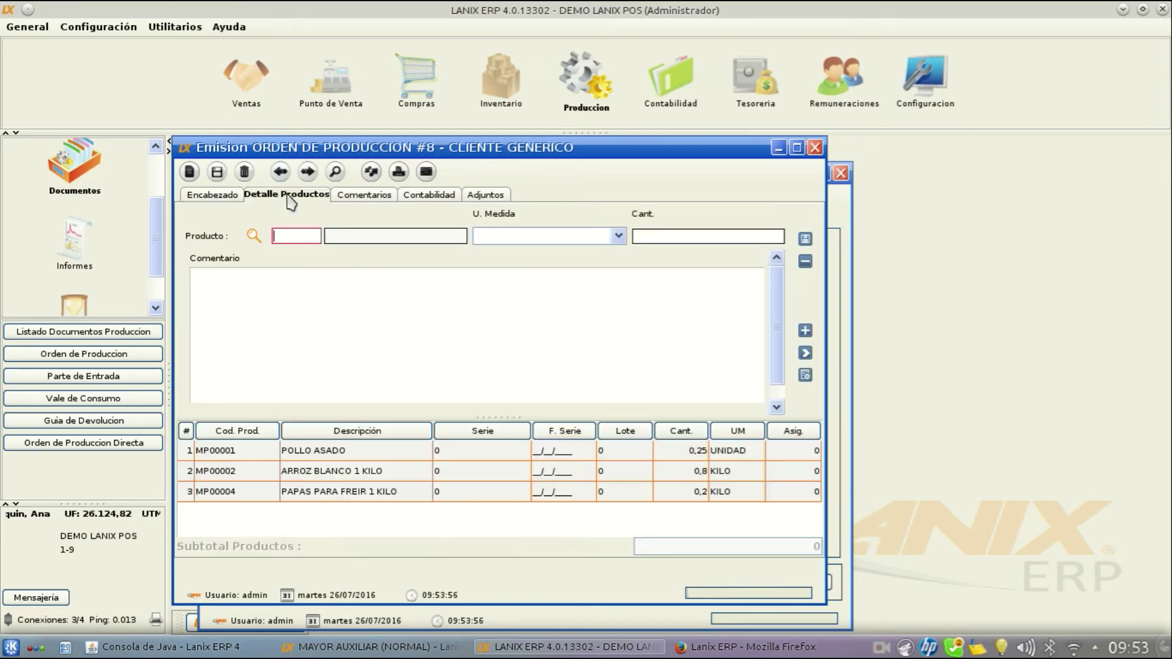
{"action": "left_click", "coordinate": [211, 194]}
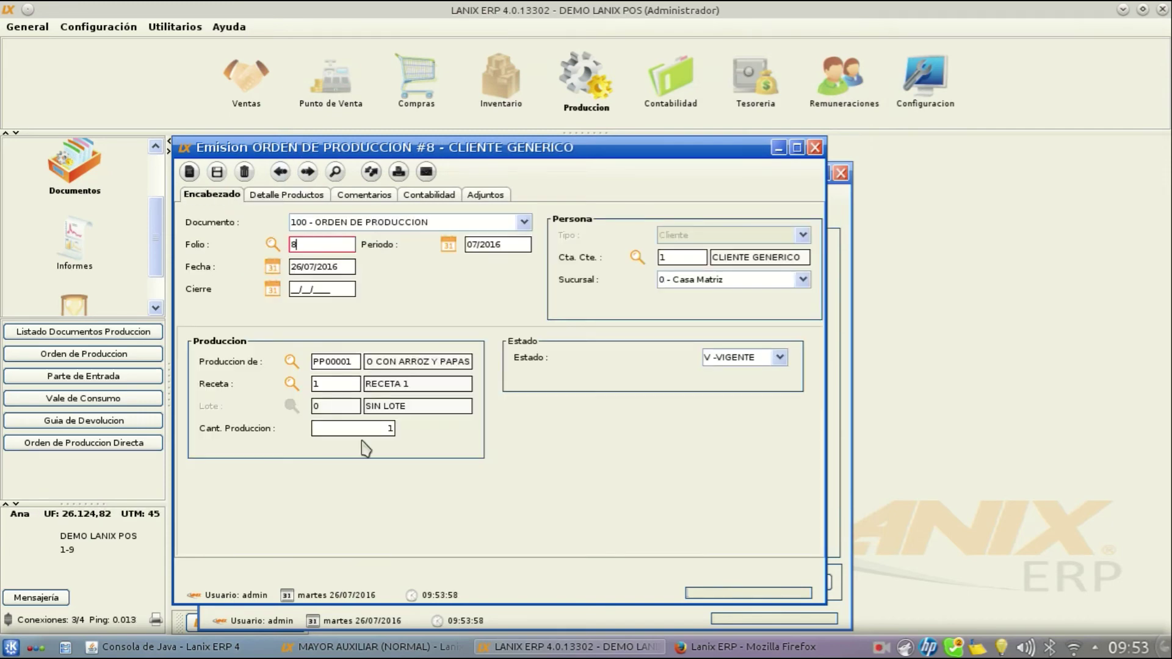
{"action": "key", "text": "BackSpace"}
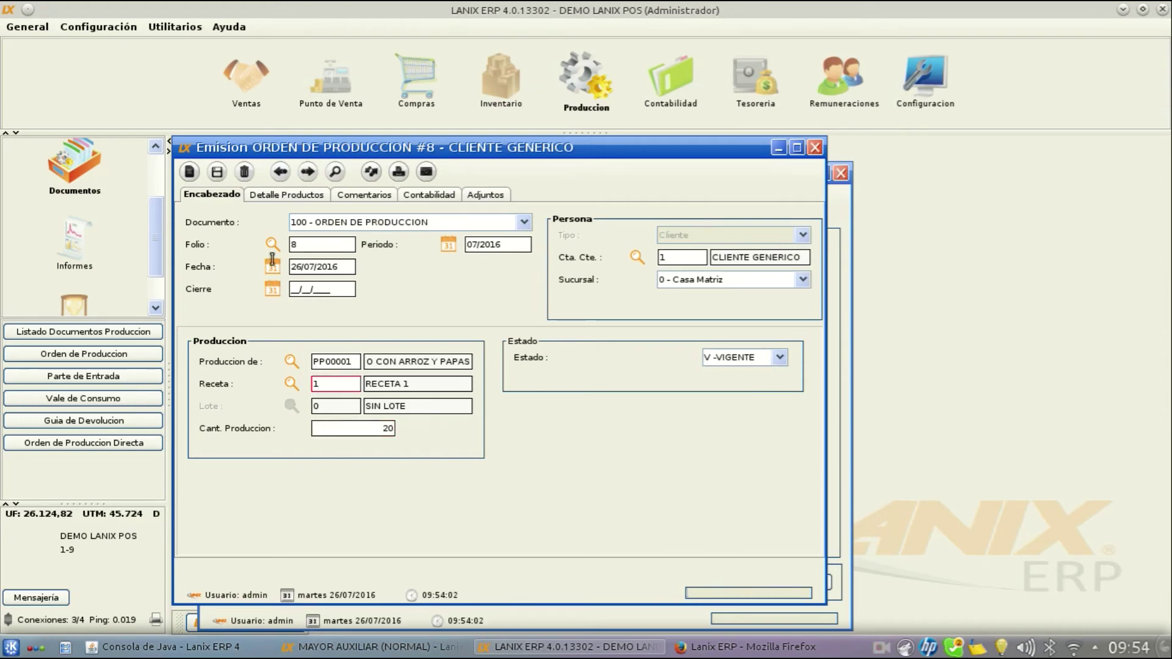
{"action": "left_click", "coordinate": [216, 171]}
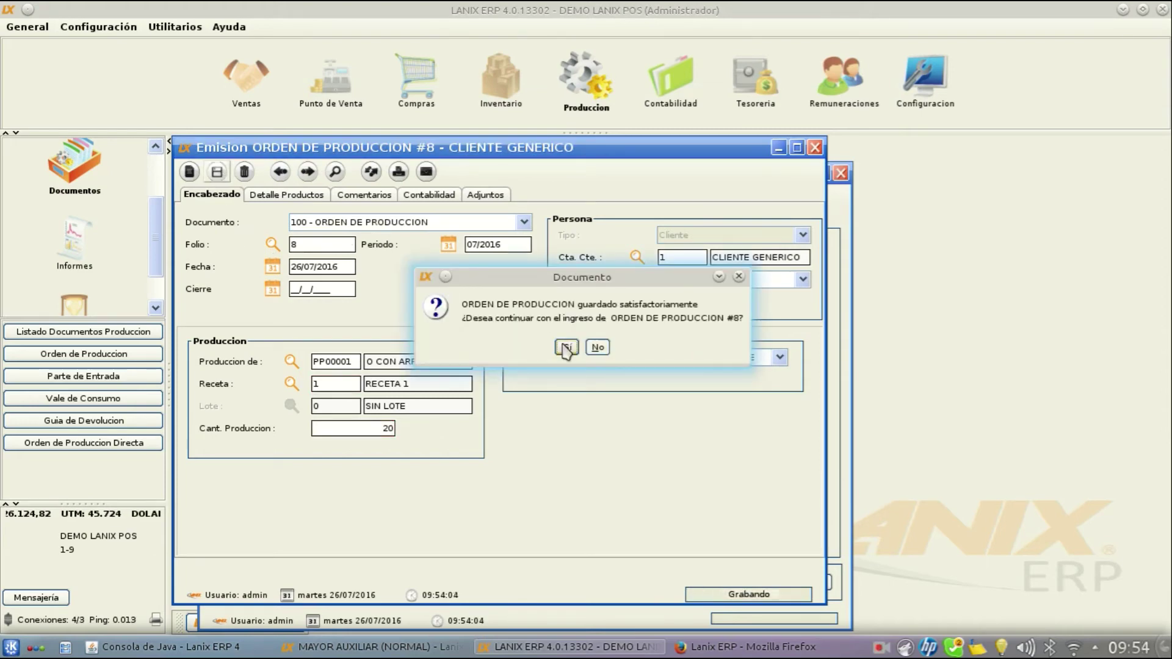
- Continue with the saved production order, run the Materia Prima por Pedir report again for all orders and products, review it and close it
{"action": "left_click", "coordinate": [566, 347]}
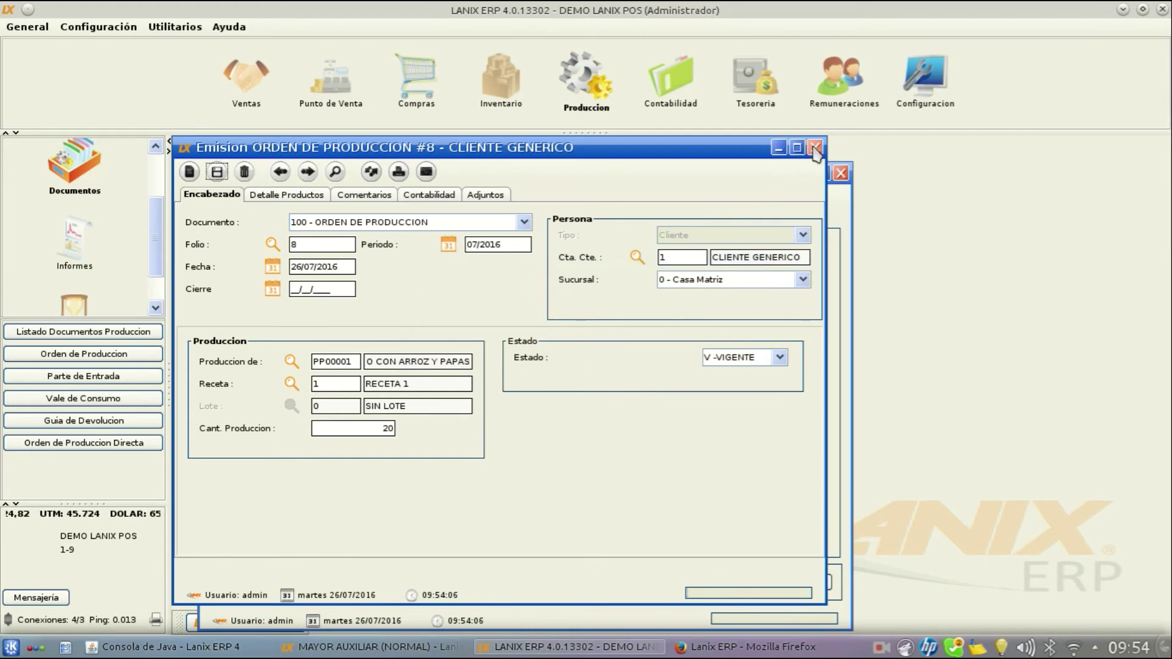
{"action": "left_click", "coordinate": [840, 208]}
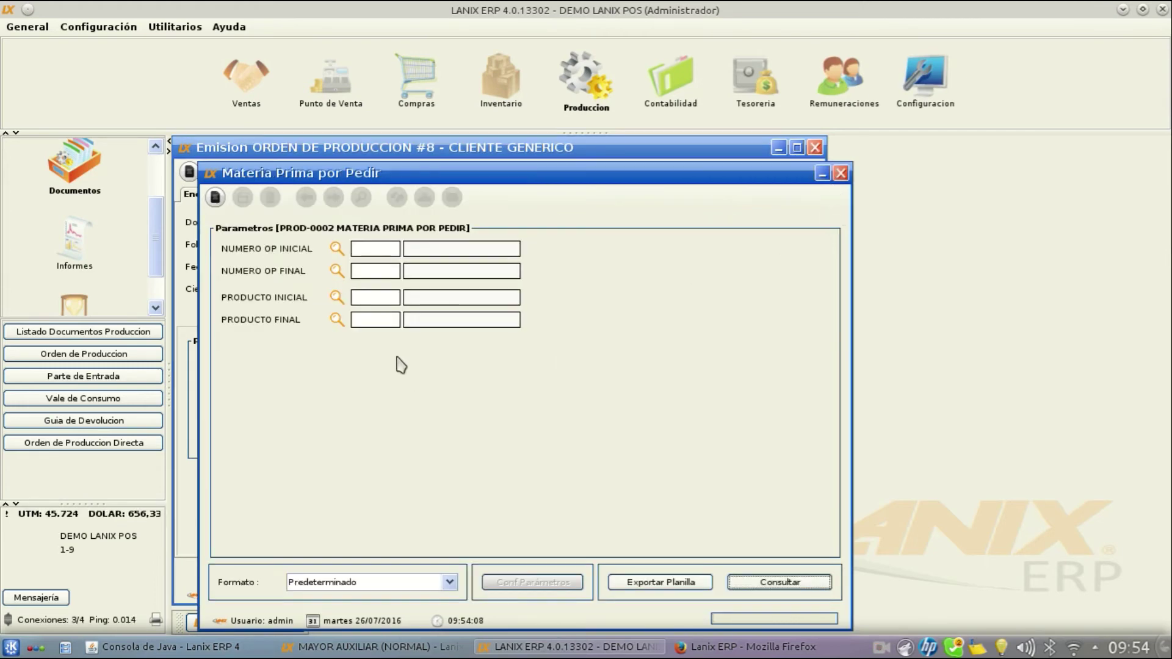
{"action": "left_click", "coordinate": [757, 581]}
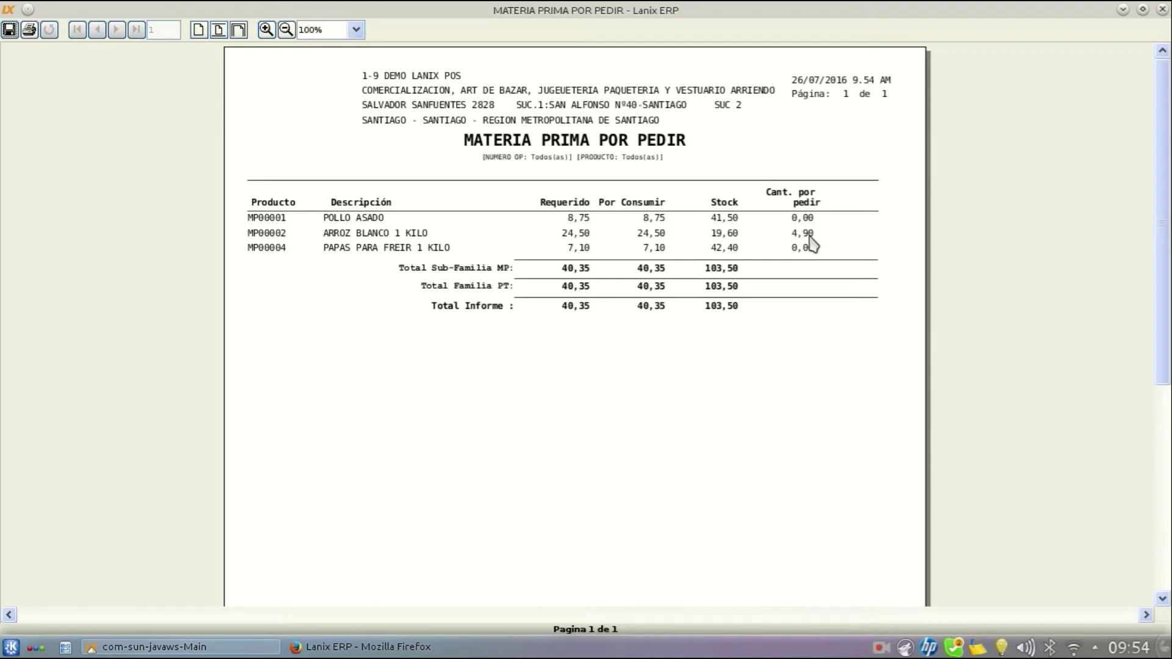
{"action": "left_click", "coordinate": [1163, 10]}
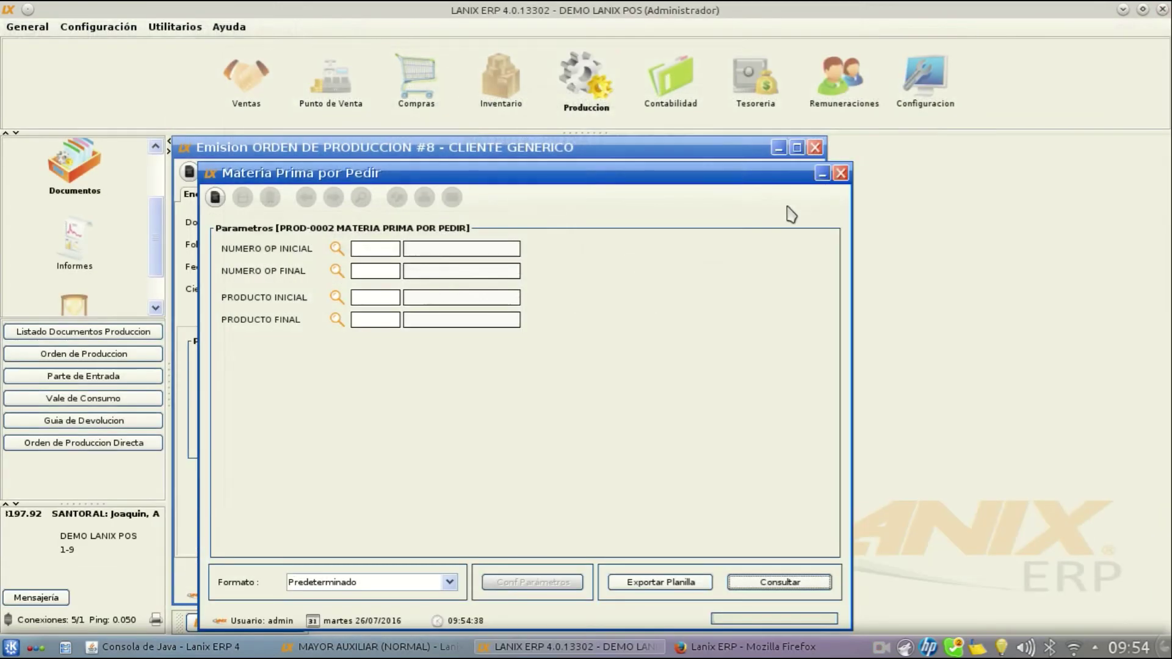
{"action": "left_click", "coordinate": [841, 174]}
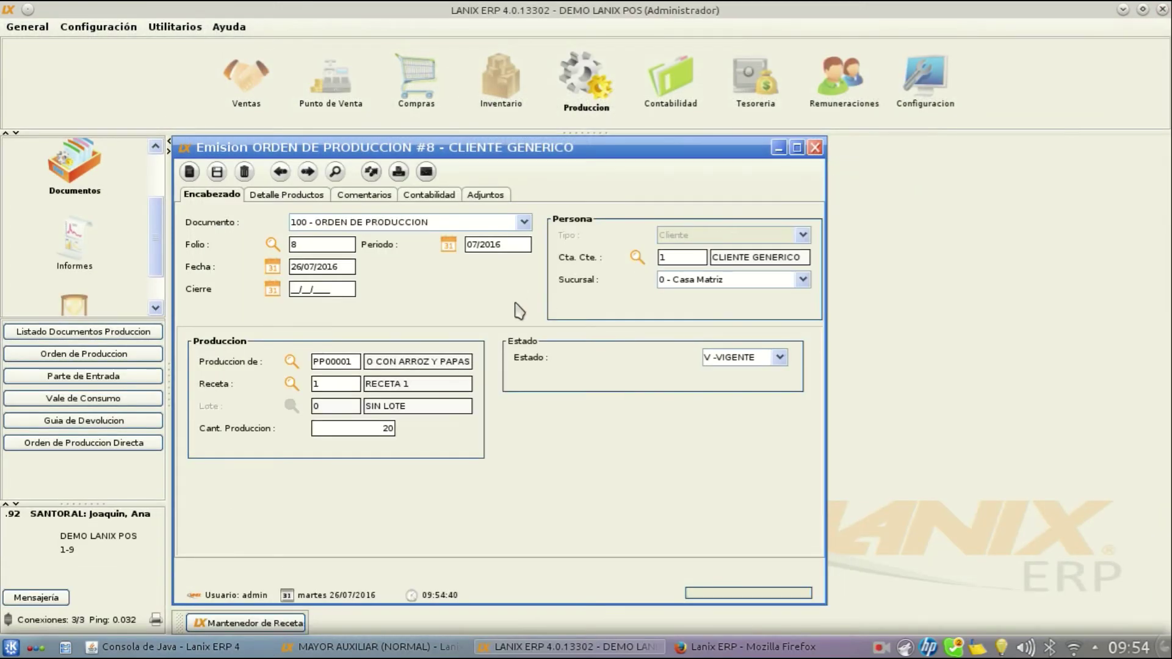
- Open a blank Parte de Entrada, close it unused, and close the CLIENTE GENERICO production order
{"action": "left_click", "coordinate": [98, 387]}
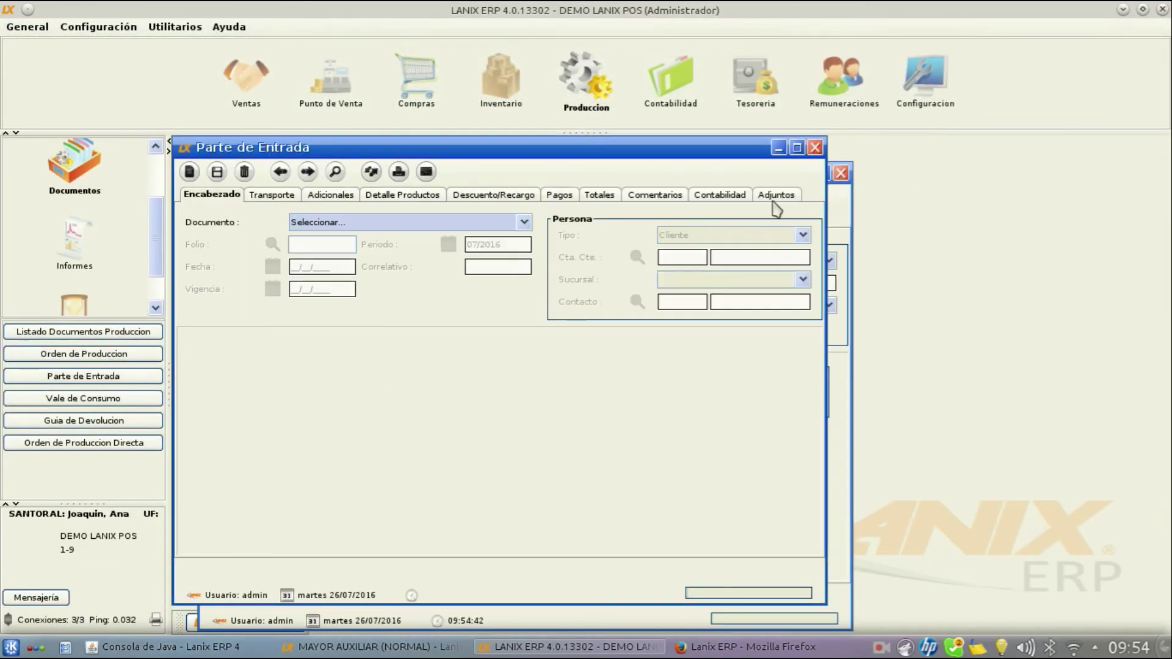
{"action": "left_click", "coordinate": [821, 163]}
{"action": "left_click", "coordinate": [815, 147]}
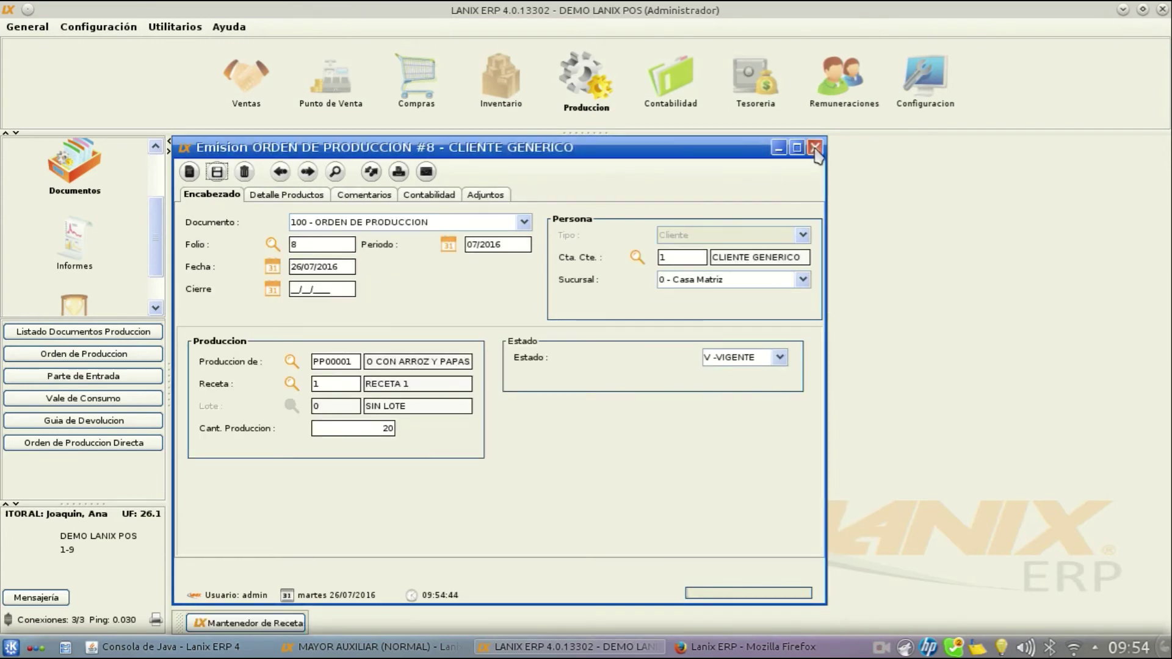
{"action": "left_click", "coordinate": [599, 348]}
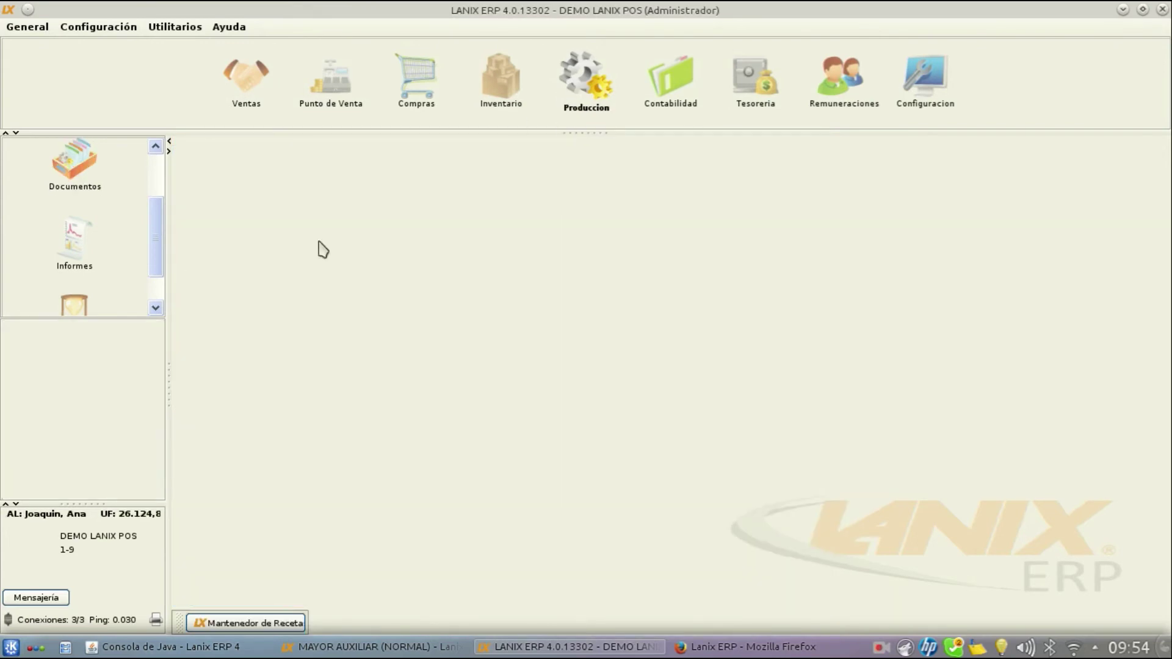
- Run the Productos Consumidos en Receta report for all products, review the recipes listed under each input, and close it
{"action": "left_click", "coordinate": [72, 250]}
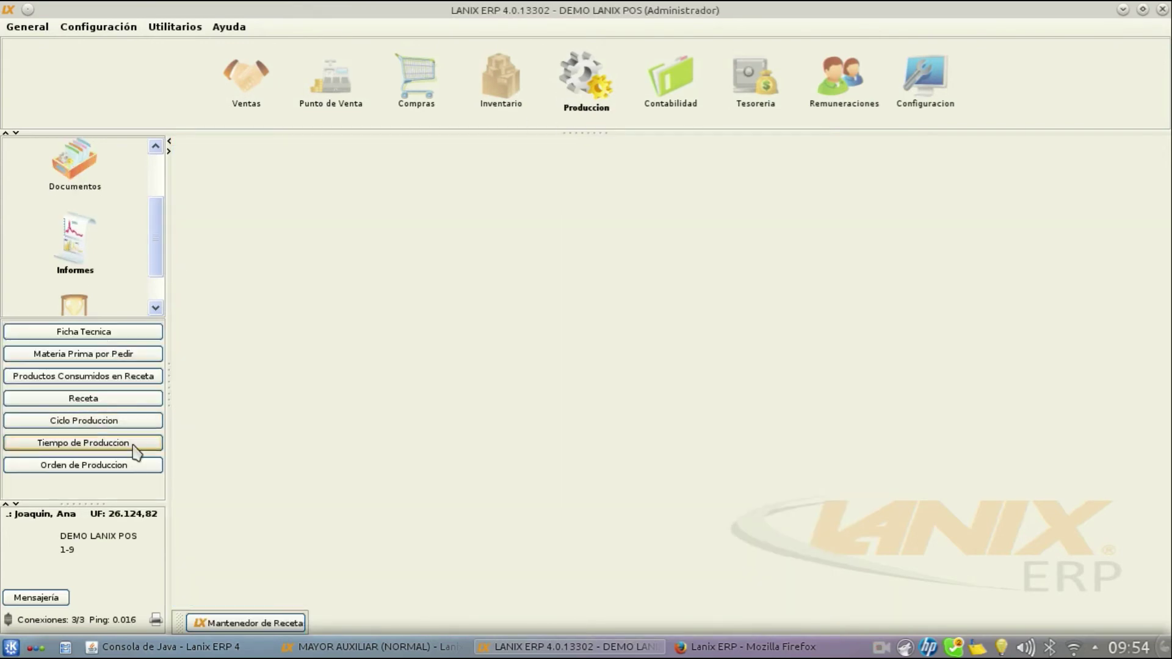
{"action": "left_click", "coordinate": [93, 377]}
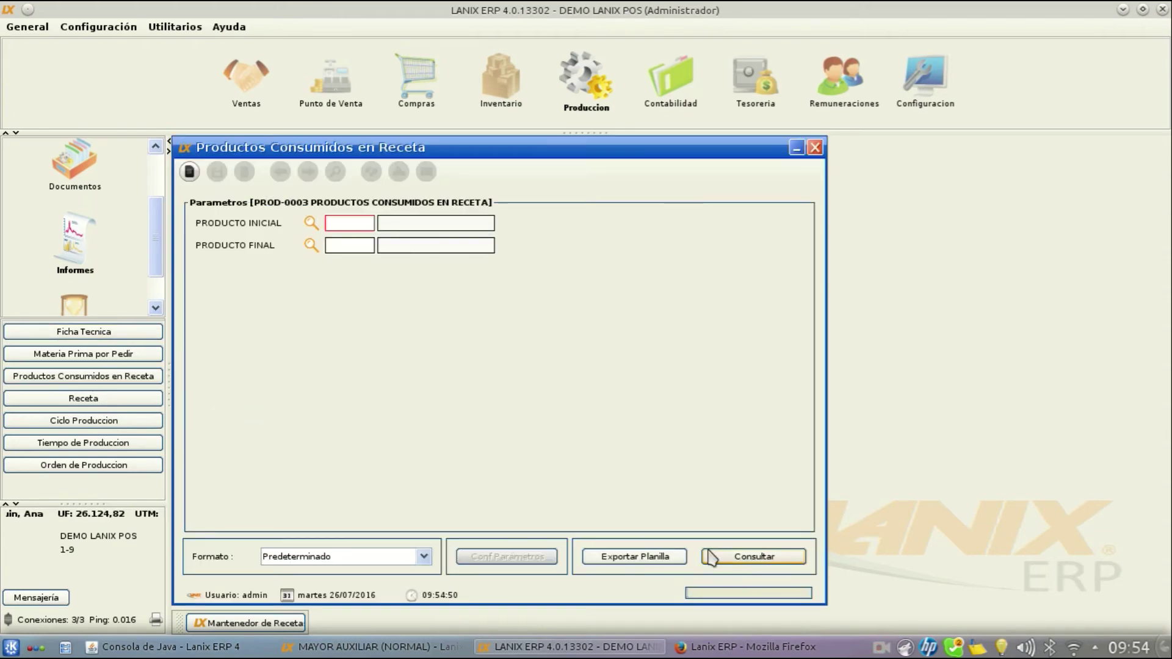
{"action": "left_click", "coordinate": [785, 557]}
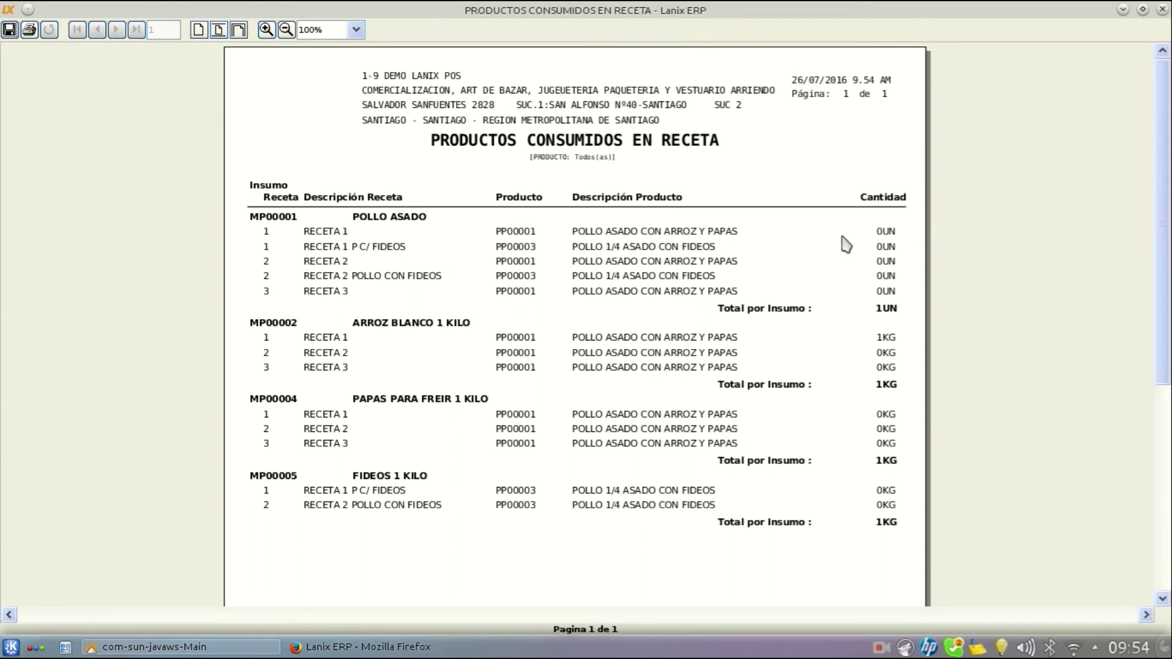
{"action": "scroll", "coordinate": [852, 324], "scroll_direction": "down", "scroll_amount": 2}
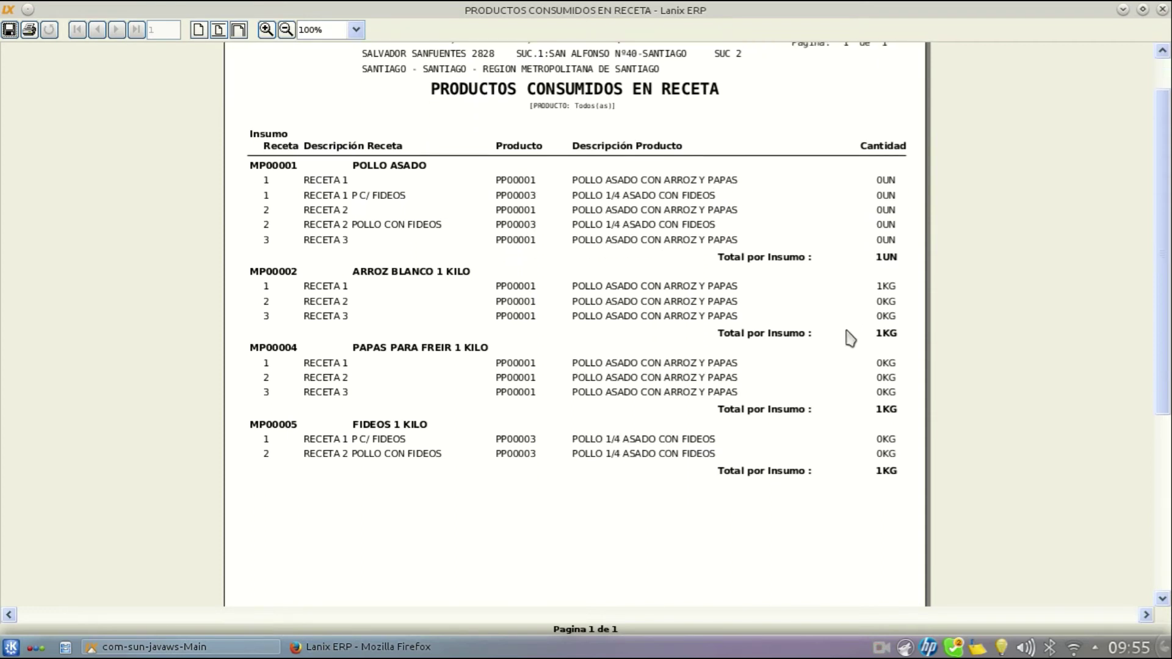
{"action": "scroll", "coordinate": [850, 338], "scroll_direction": "down", "scroll_amount": 2}
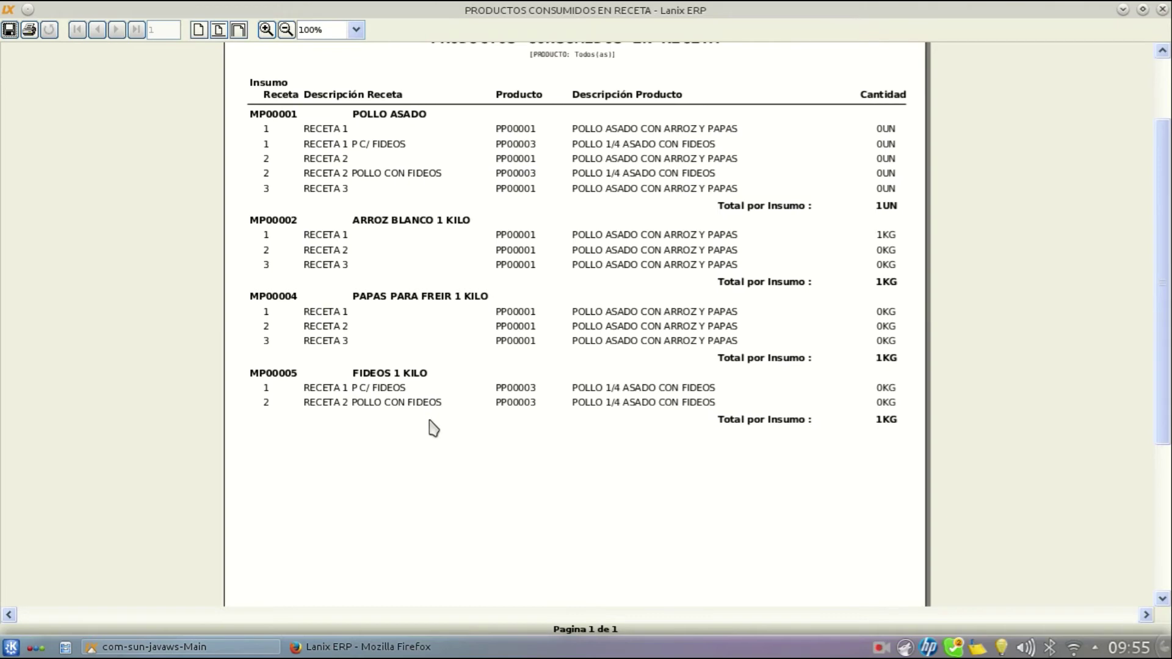
{"action": "scroll", "coordinate": [434, 427], "scroll_direction": "up", "scroll_amount": 4}
{"action": "scroll", "coordinate": [434, 427], "scroll_direction": "down", "scroll_amount": 9}
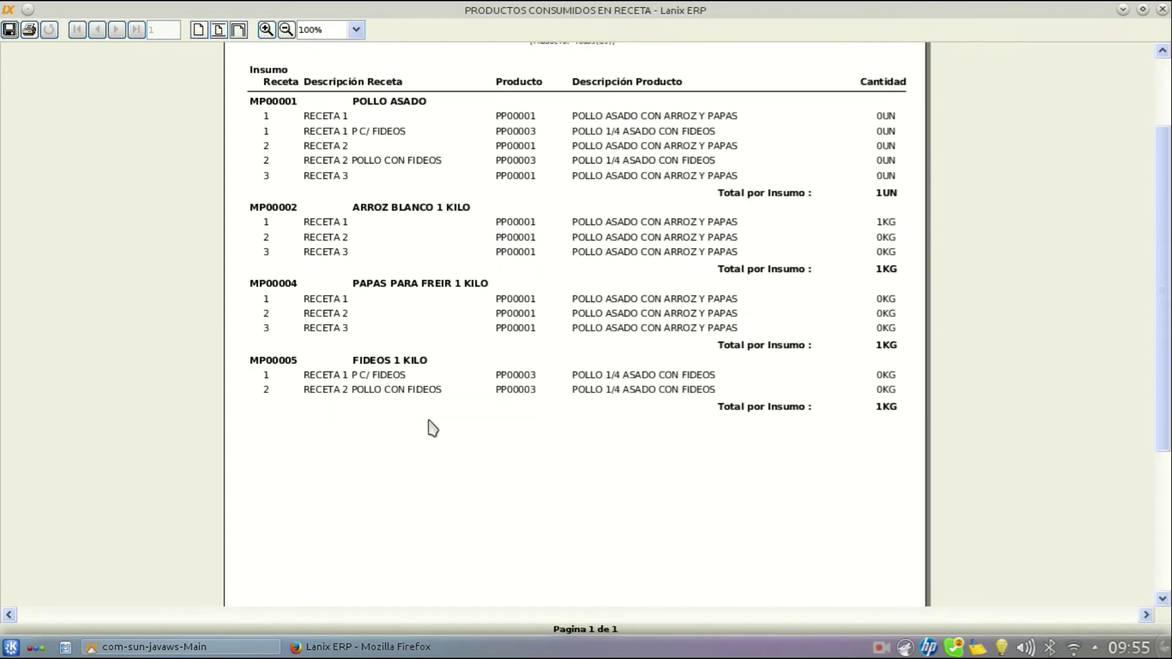
{"action": "scroll", "coordinate": [433, 428], "scroll_direction": "up", "scroll_amount": 6}
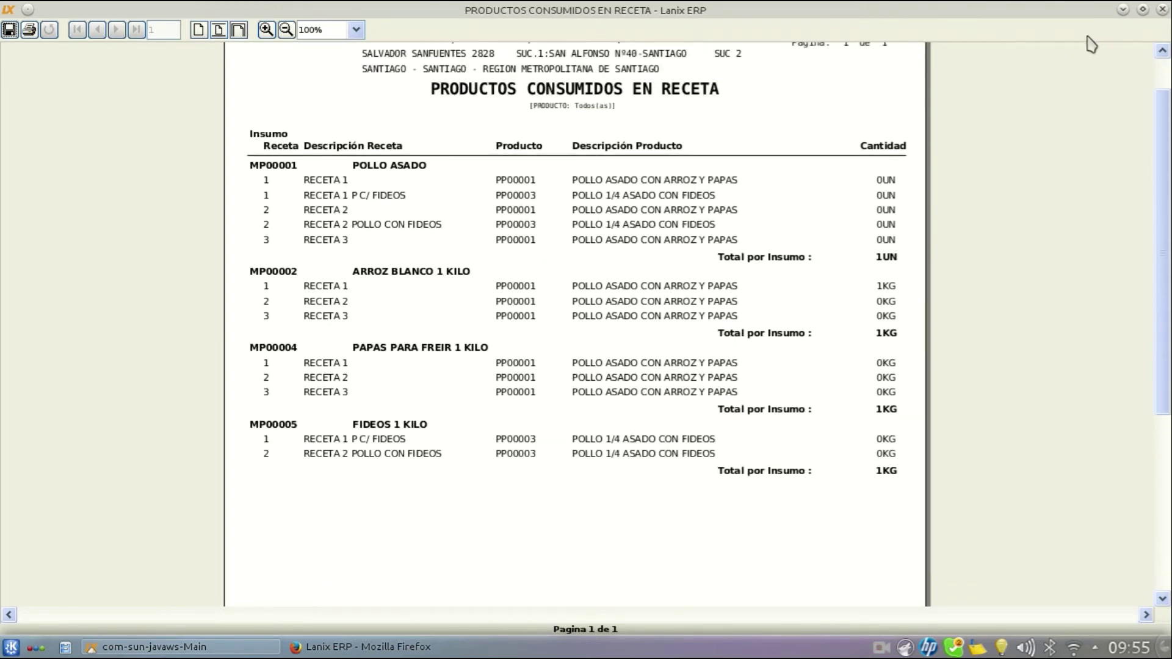
{"action": "left_click", "coordinate": [1162, 10]}
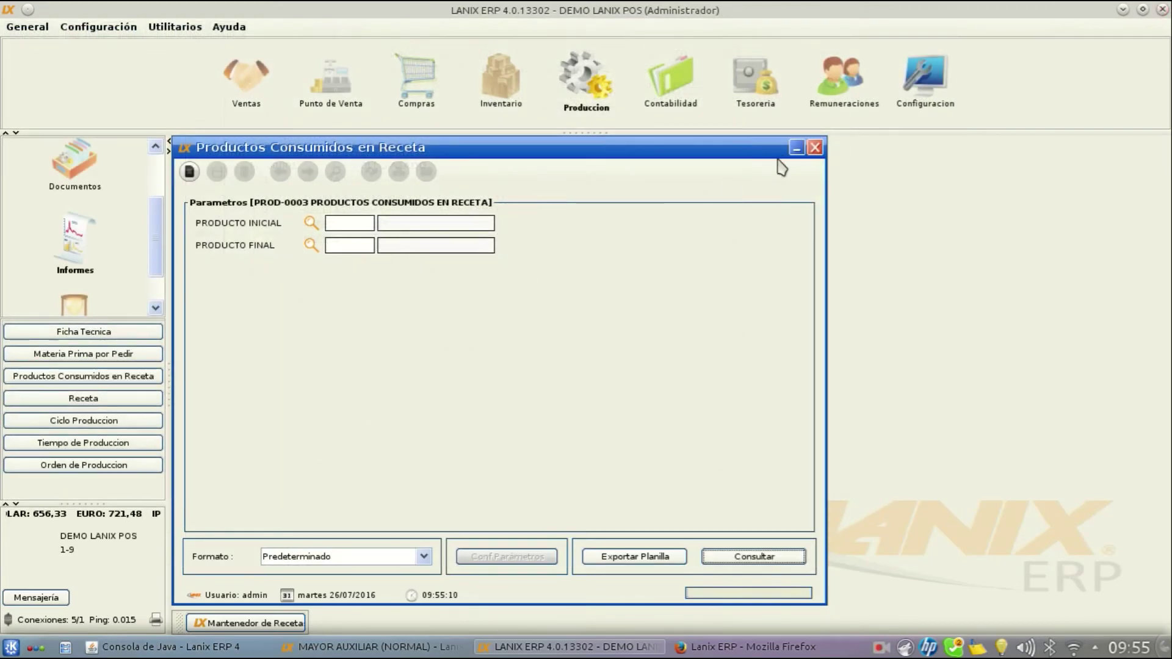
{"action": "left_click", "coordinate": [815, 148]}
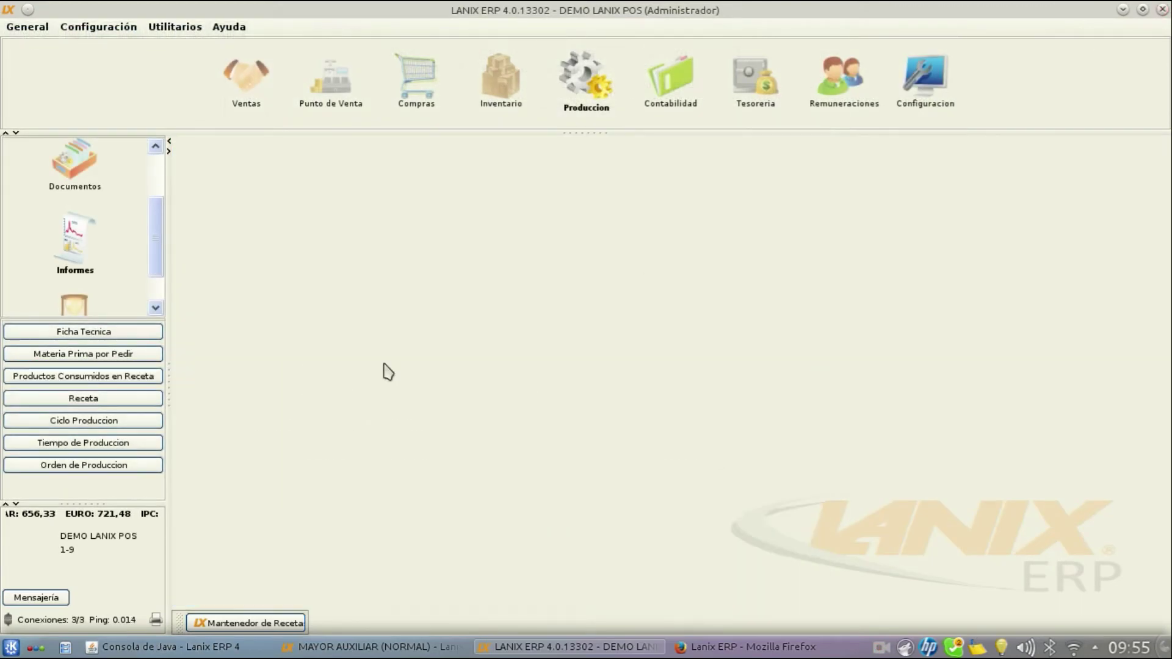
- Run the Receta report in its Normal version for all products, review each recipe's ingredients, and close the preview
{"action": "left_click", "coordinate": [80, 402]}
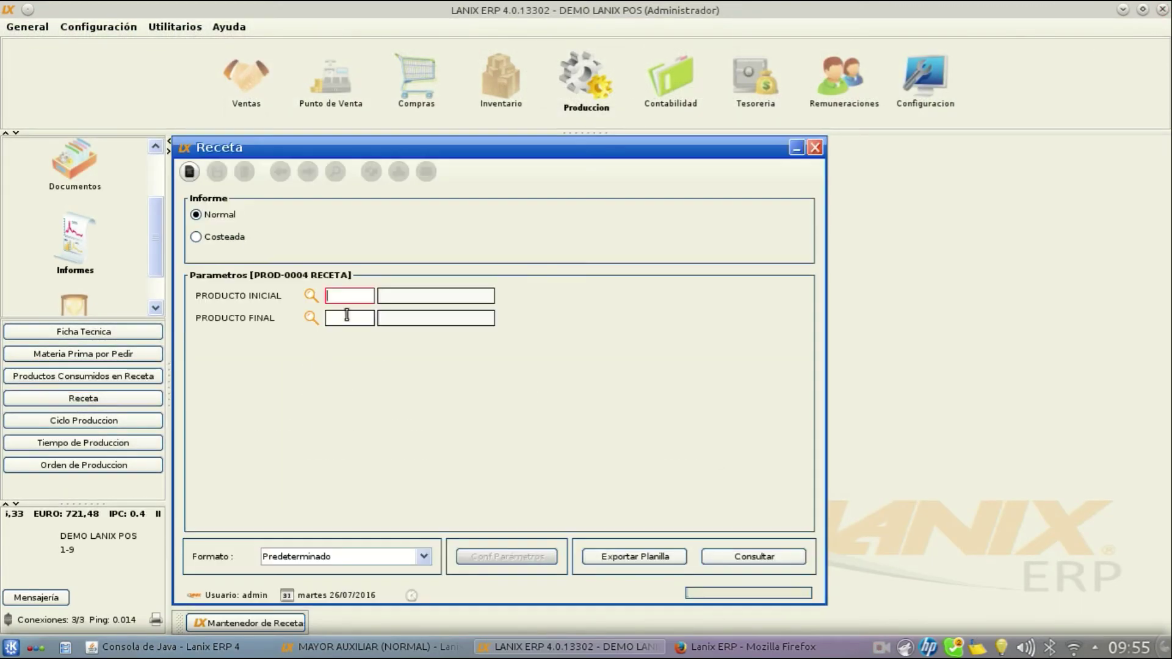
{"action": "left_click", "coordinate": [726, 560]}
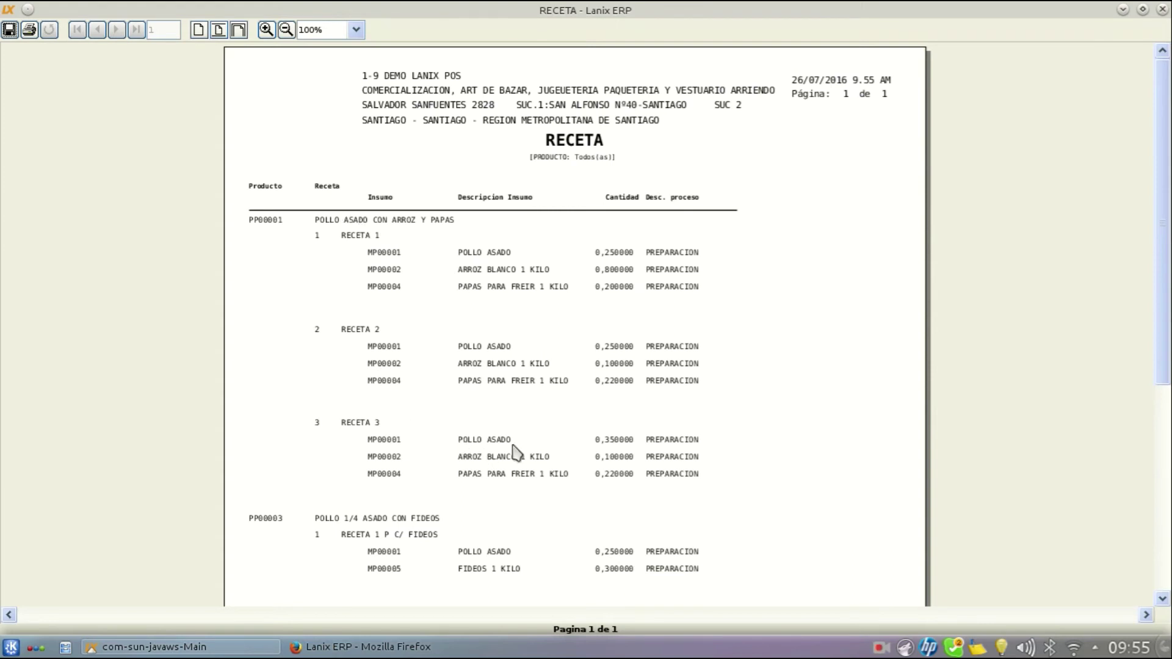
{"action": "left_click", "coordinate": [1162, 10]}
- Run the Costeada version of the Receta report for all products, review the recipe costs, and close the report
{"action": "left_click", "coordinate": [219, 240]}
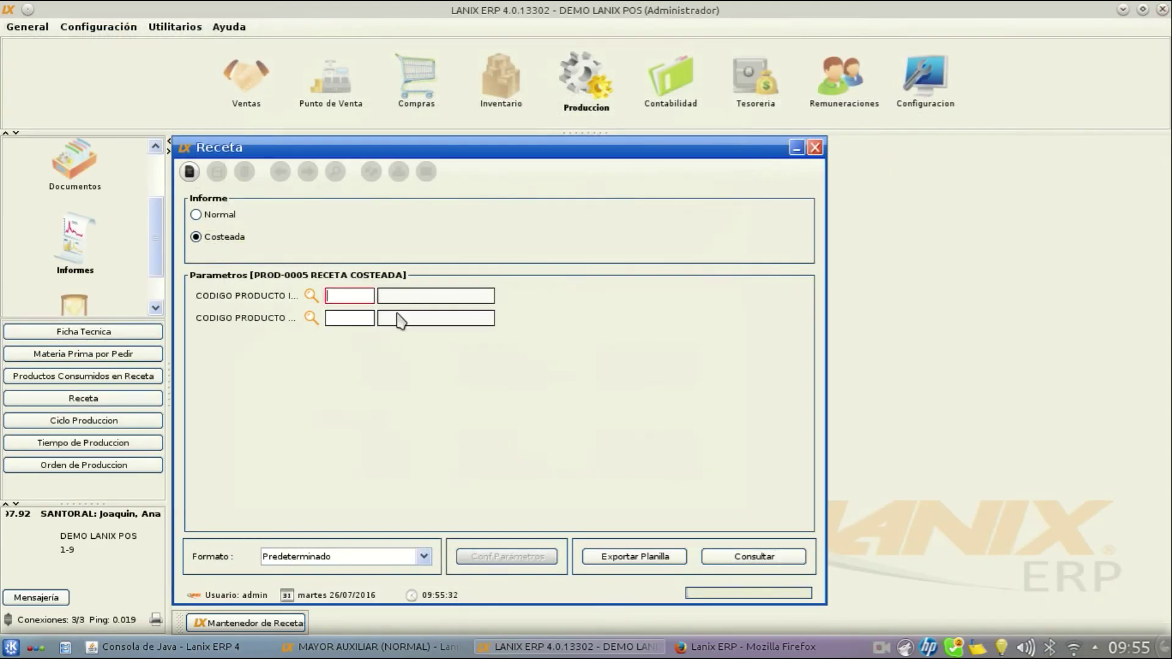
{"action": "left_click", "coordinate": [785, 558]}
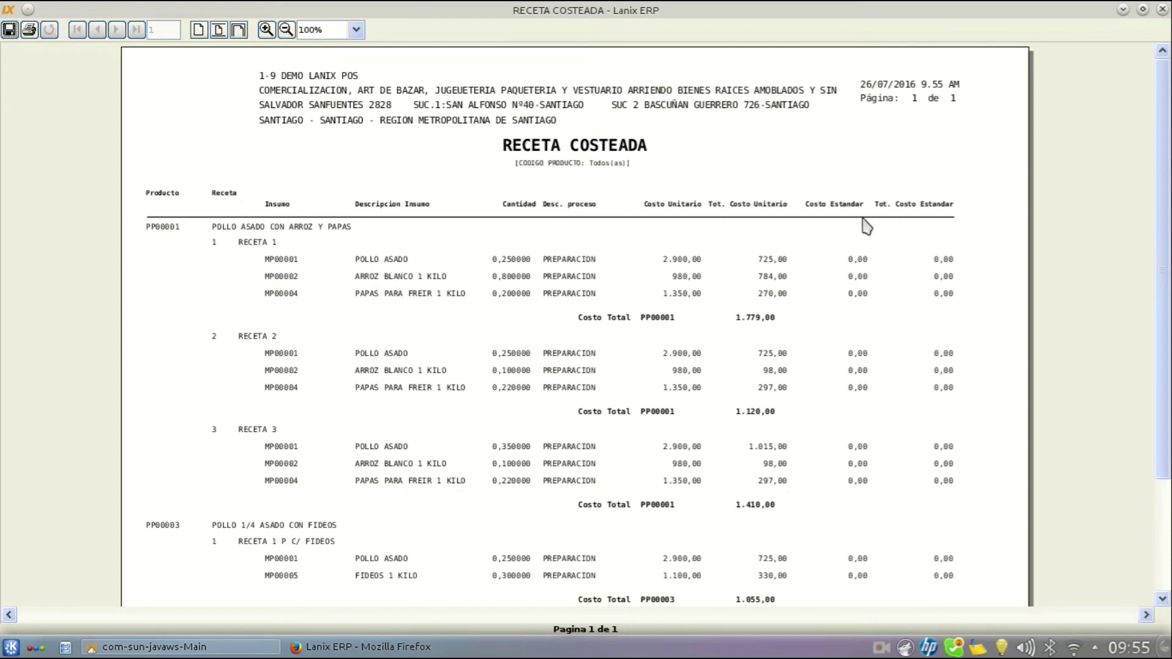
{"action": "scroll", "coordinate": [895, 416], "scroll_direction": "down", "scroll_amount": 3}
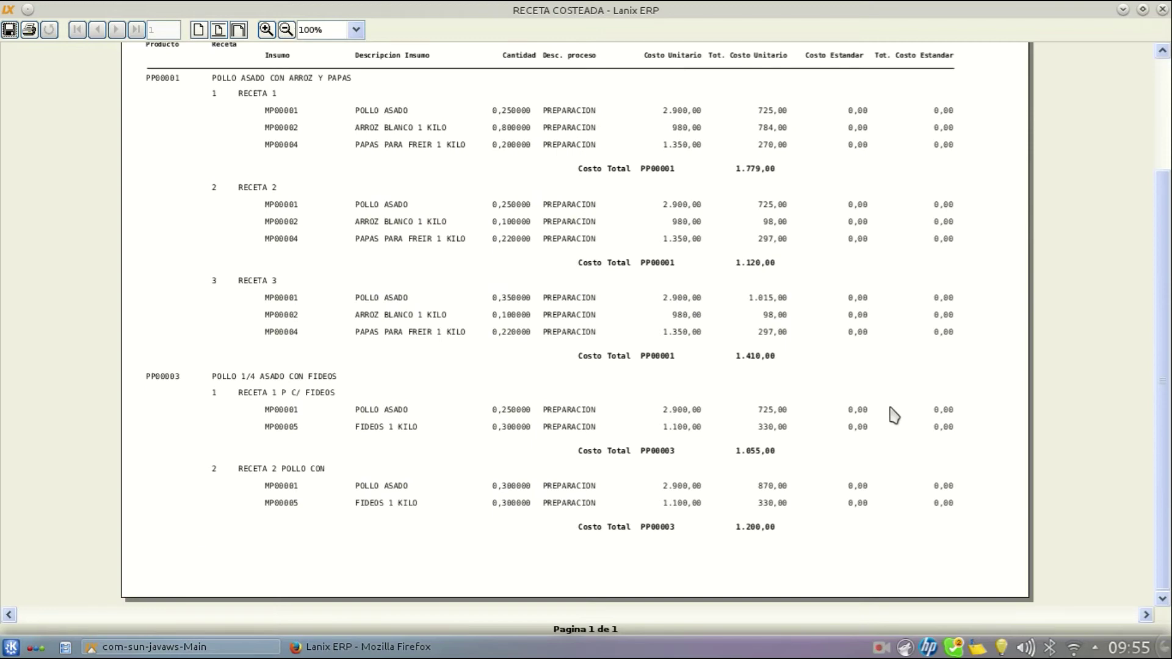
{"action": "left_click", "coordinate": [1163, 11]}
{"action": "key", "text": "Escape"}
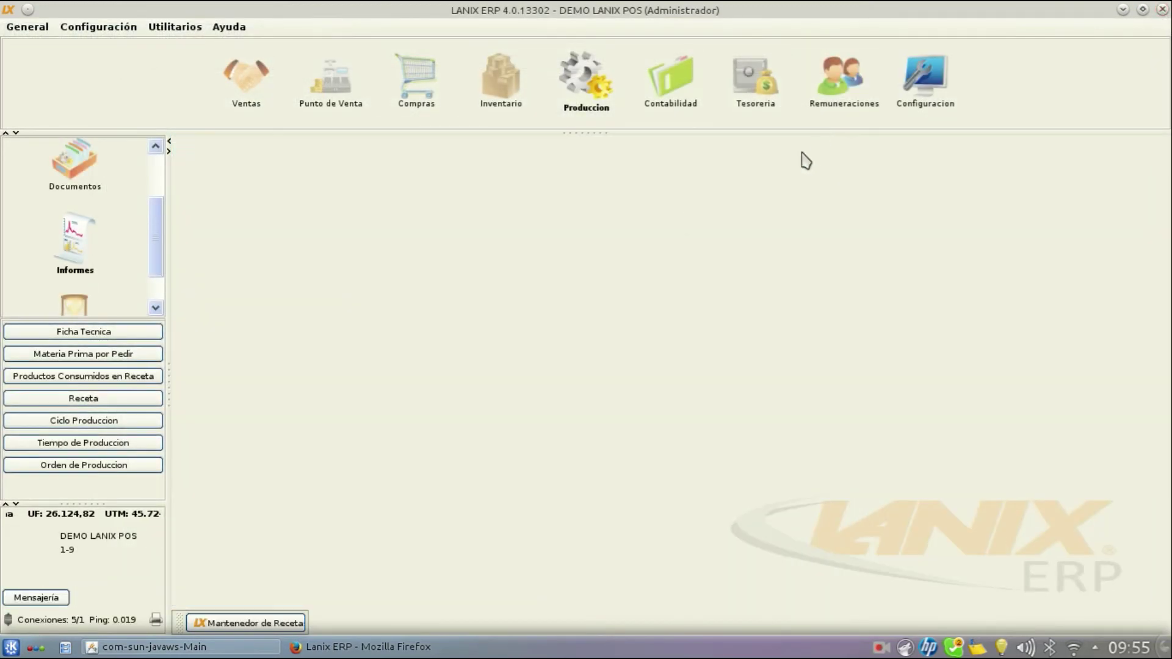
- Run the Ciclo Produccion report for 01/07/2016 to 26/07/2016 and all products, review every order's documents and costs, and close it
{"action": "left_click", "coordinate": [123, 421]}
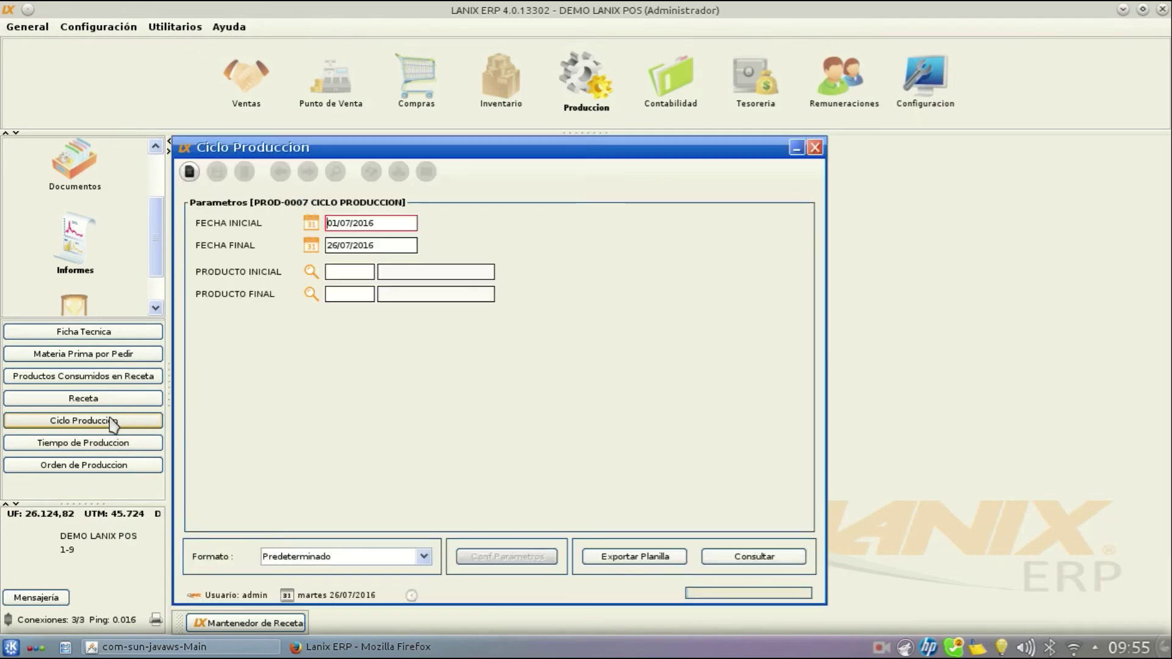
{"action": "left_click", "coordinate": [746, 558]}
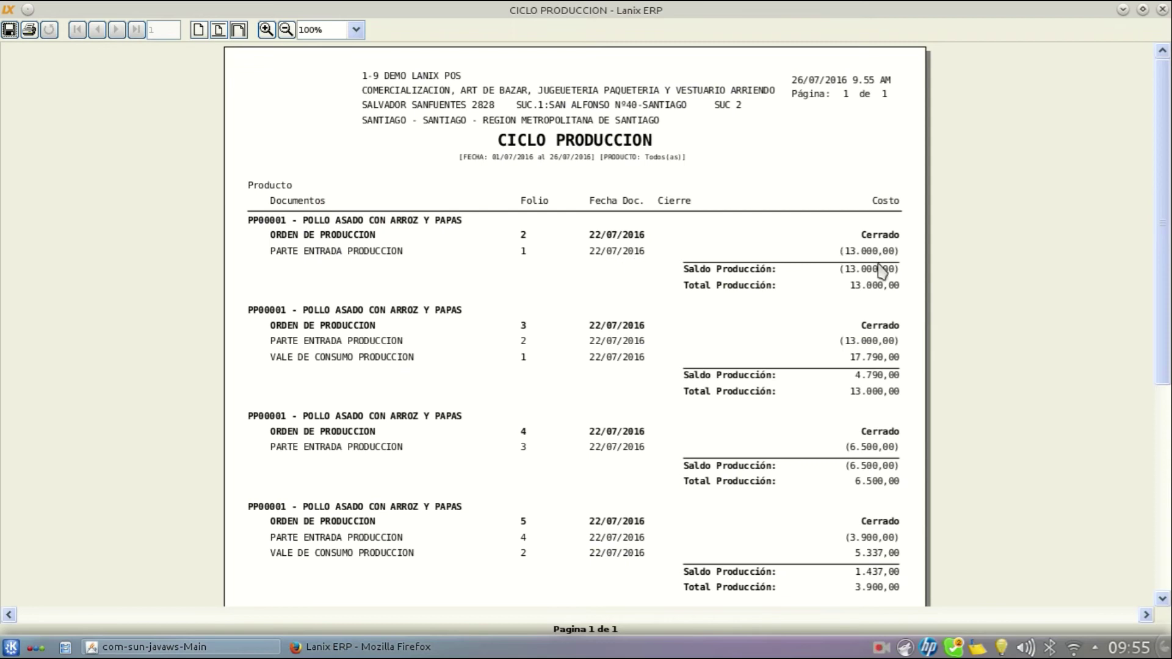
{"action": "scroll", "coordinate": [872, 362], "scroll_direction": "down", "scroll_amount": 1}
{"action": "scroll", "coordinate": [552, 294], "scroll_direction": "down", "scroll_amount": 3}
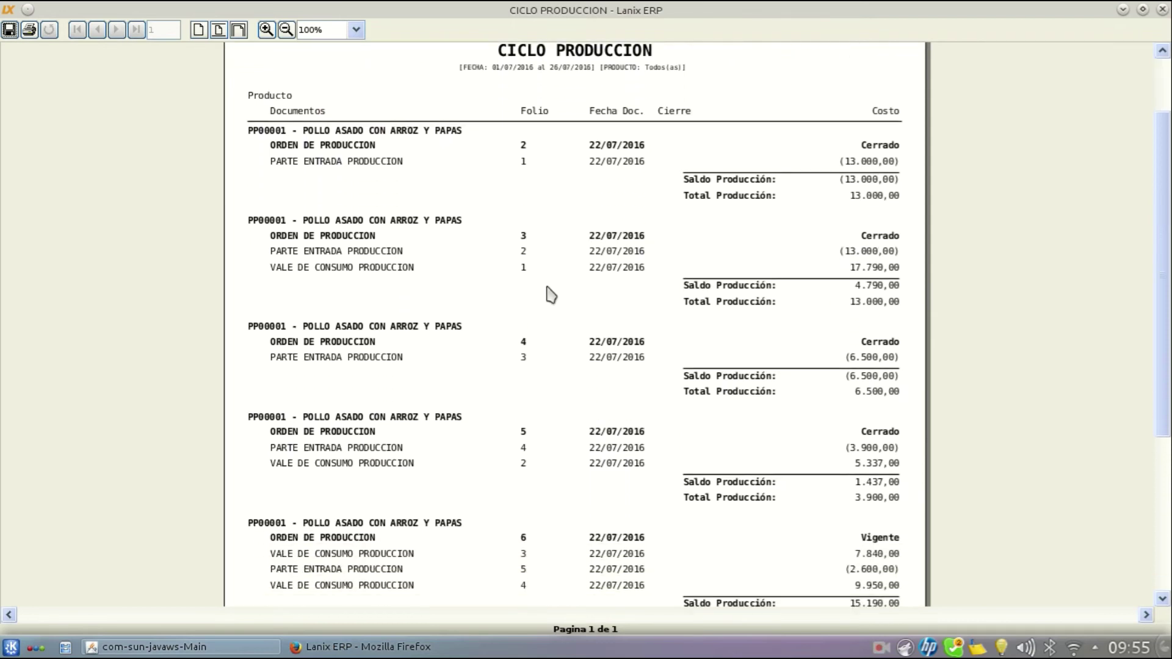
{"action": "scroll", "coordinate": [551, 295], "scroll_direction": "down", "scroll_amount": 4}
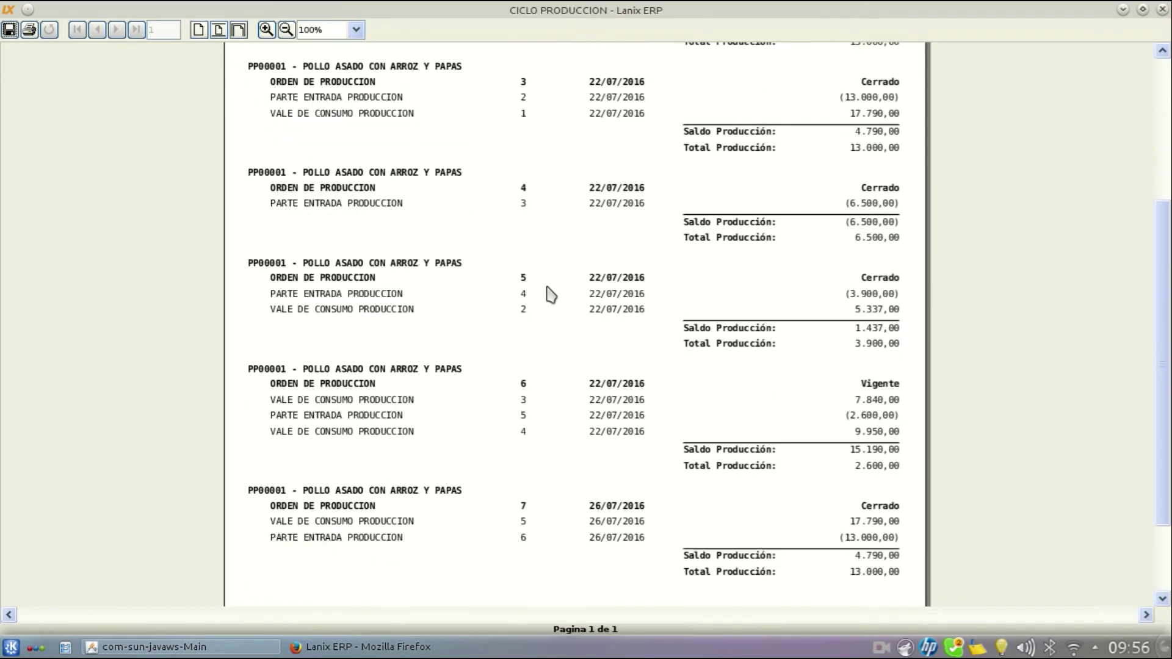
{"action": "scroll", "coordinate": [551, 295], "scroll_direction": "down", "scroll_amount": 1}
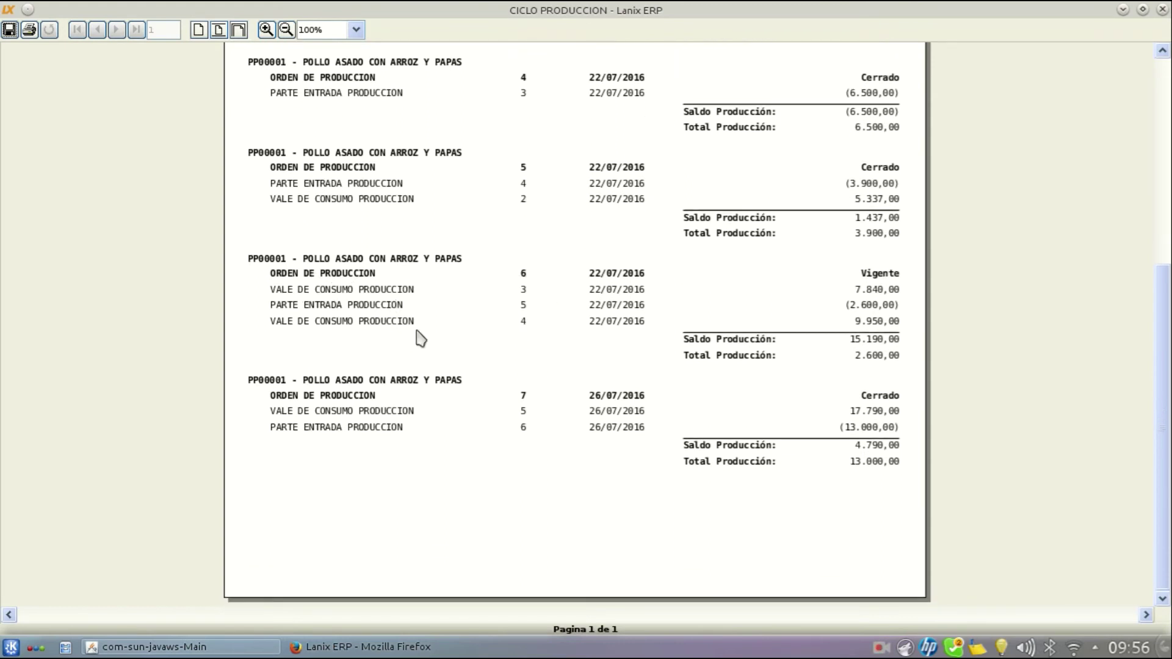
{"action": "left_click", "coordinate": [1161, 11]}
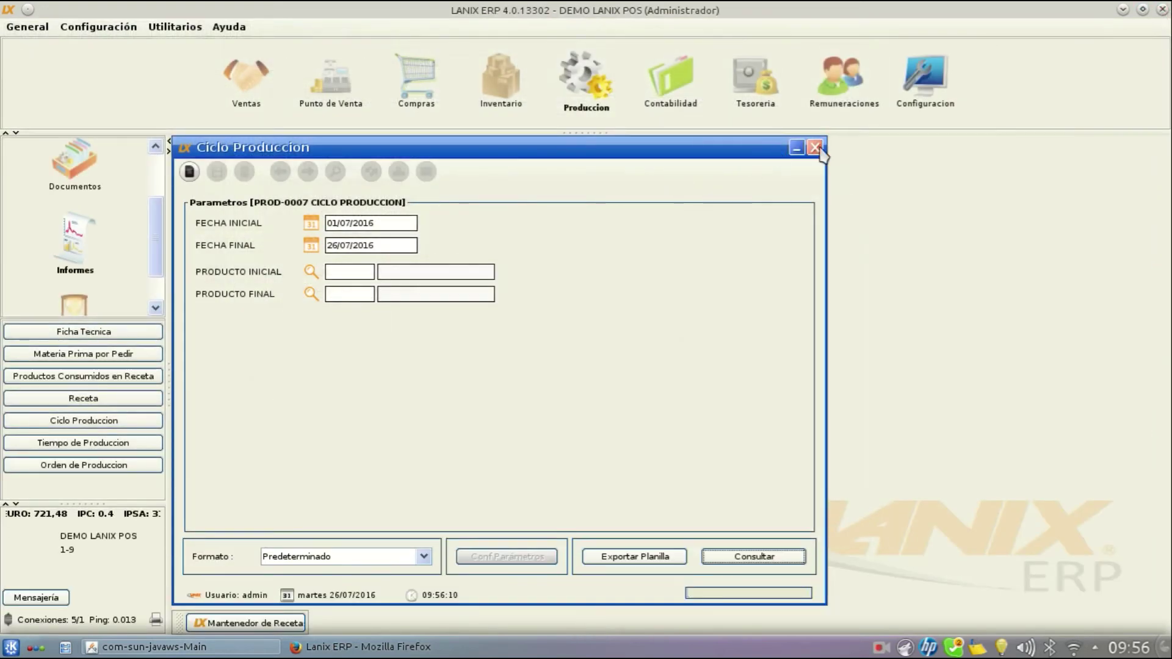
{"action": "left_click", "coordinate": [815, 148]}
- Run the Tiempo de Produccion report for orders dated 01/07/2016 to 31/07/2016, review the first page's production times, and close it
{"action": "left_click", "coordinate": [126, 444]}
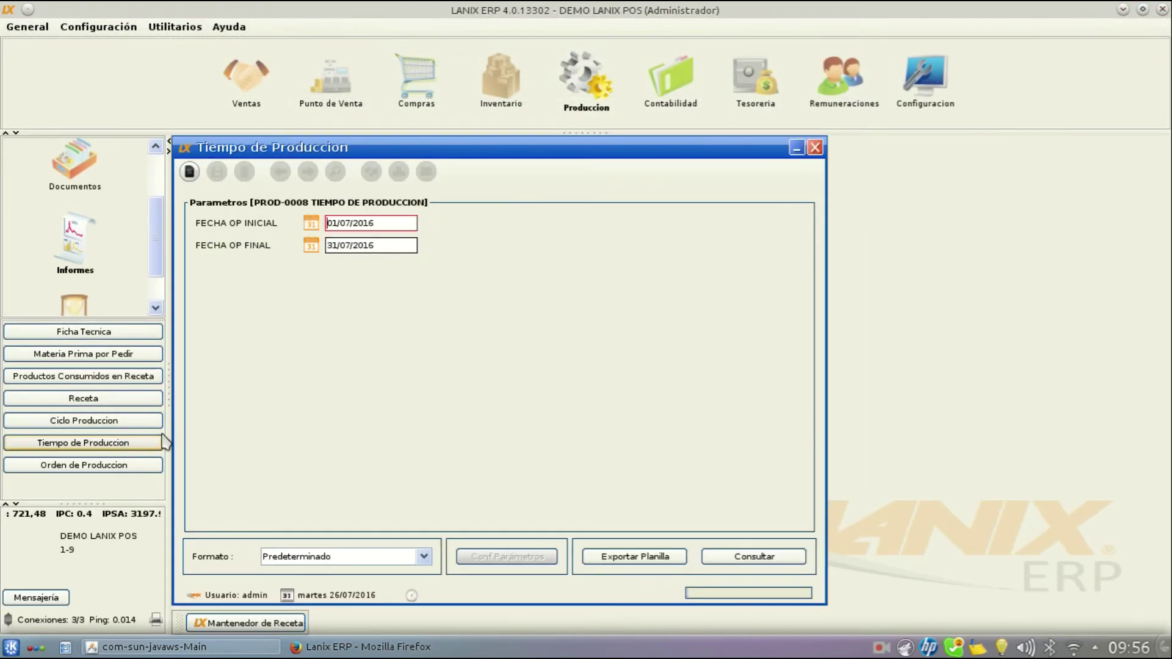
{"action": "left_click", "coordinate": [737, 557]}
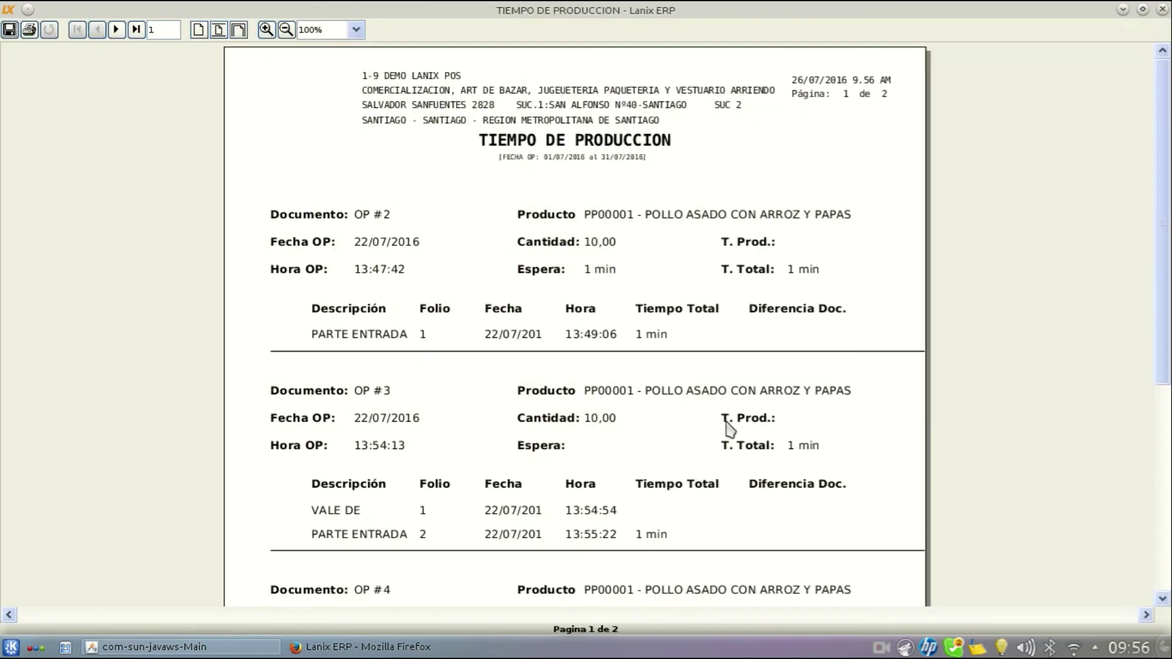
{"action": "scroll", "coordinate": [640, 356], "scroll_direction": "down", "scroll_amount": 3}
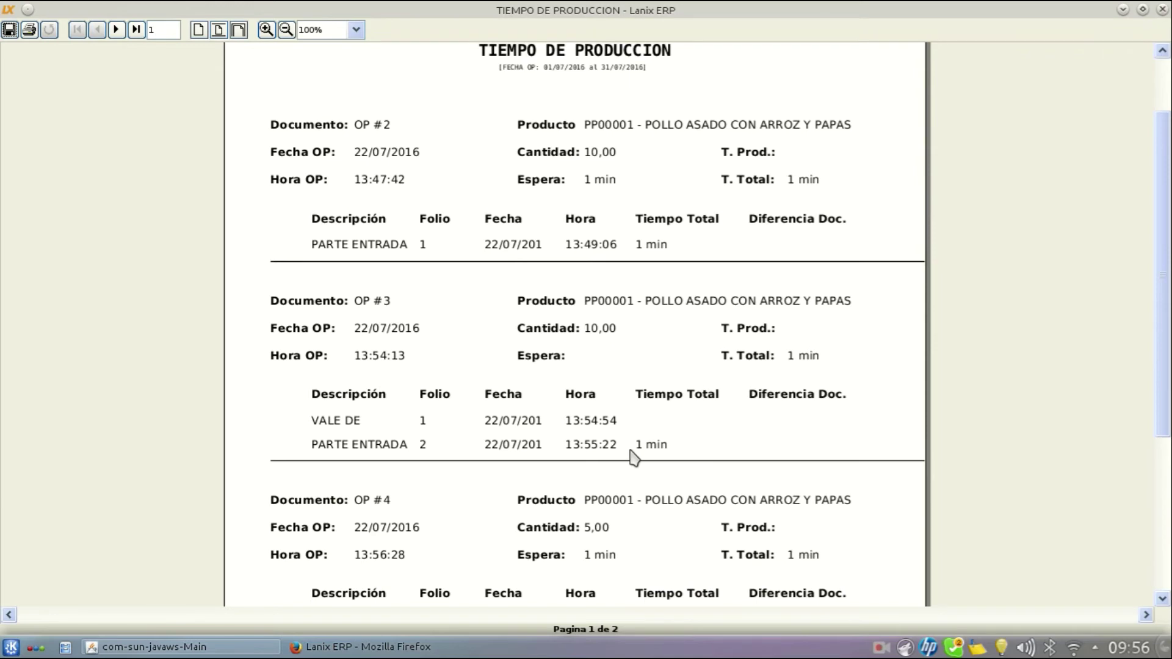
{"action": "scroll", "coordinate": [645, 437], "scroll_direction": "down", "scroll_amount": 5}
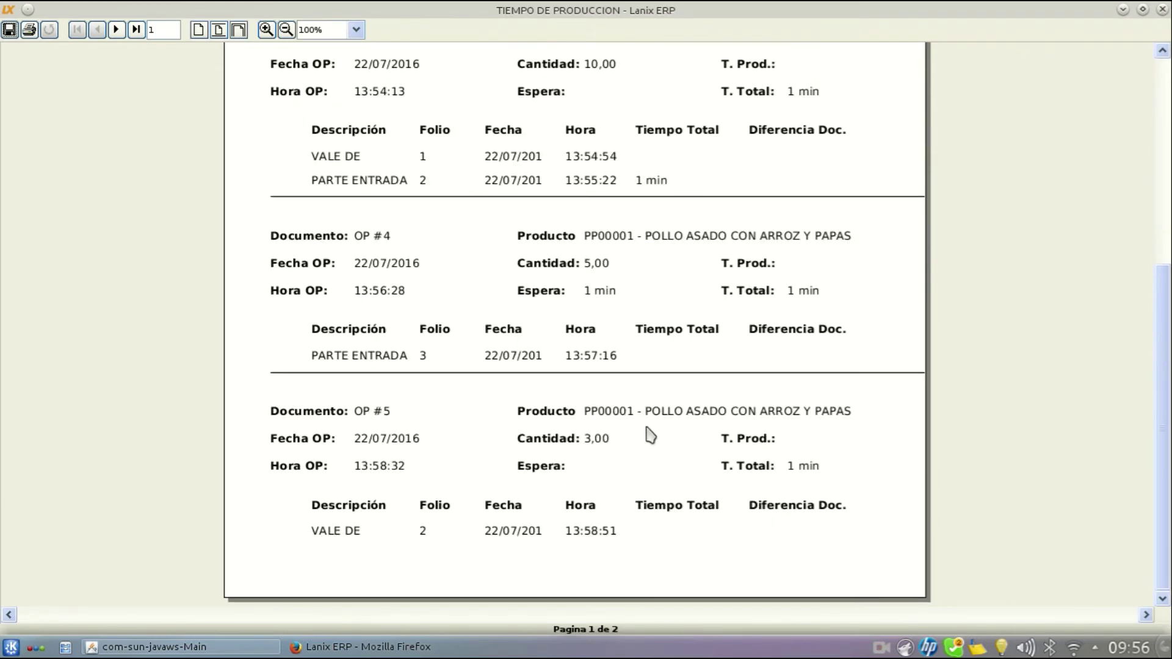
{"action": "left_click", "coordinate": [1163, 11]}
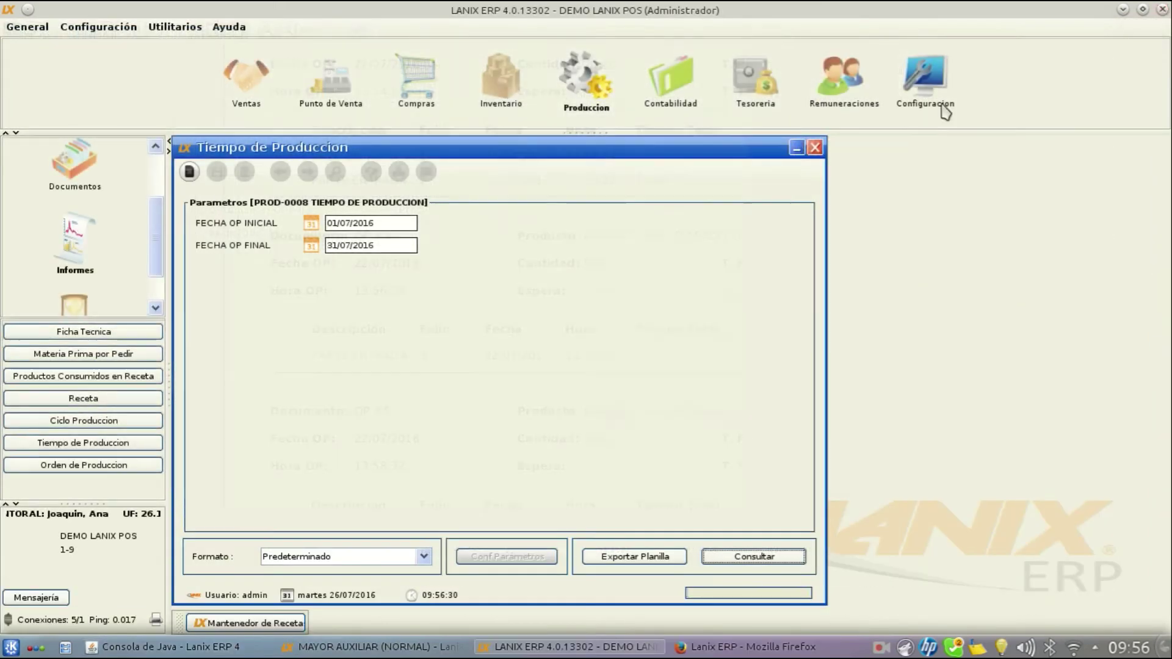
{"action": "left_click", "coordinate": [815, 148]}
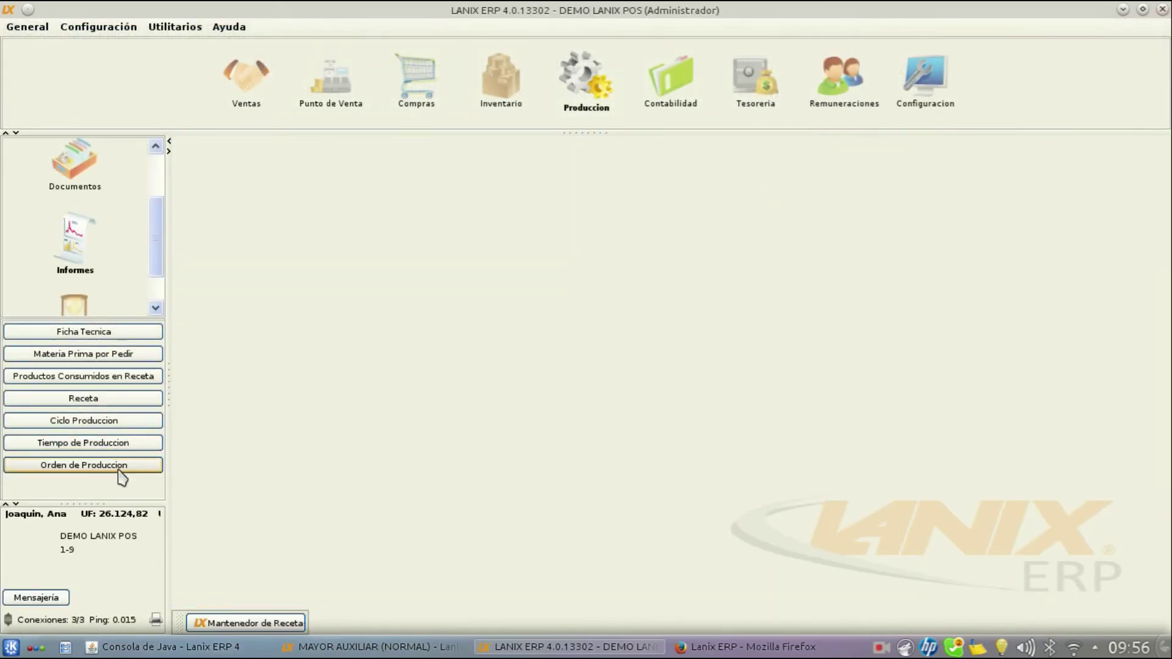
- Run the Valorizada version of the Orden de Produccion report for document type 100, 01/07/2016 to 26/07/2016, review its costs, and close it
{"action": "left_click", "coordinate": [81, 467]}
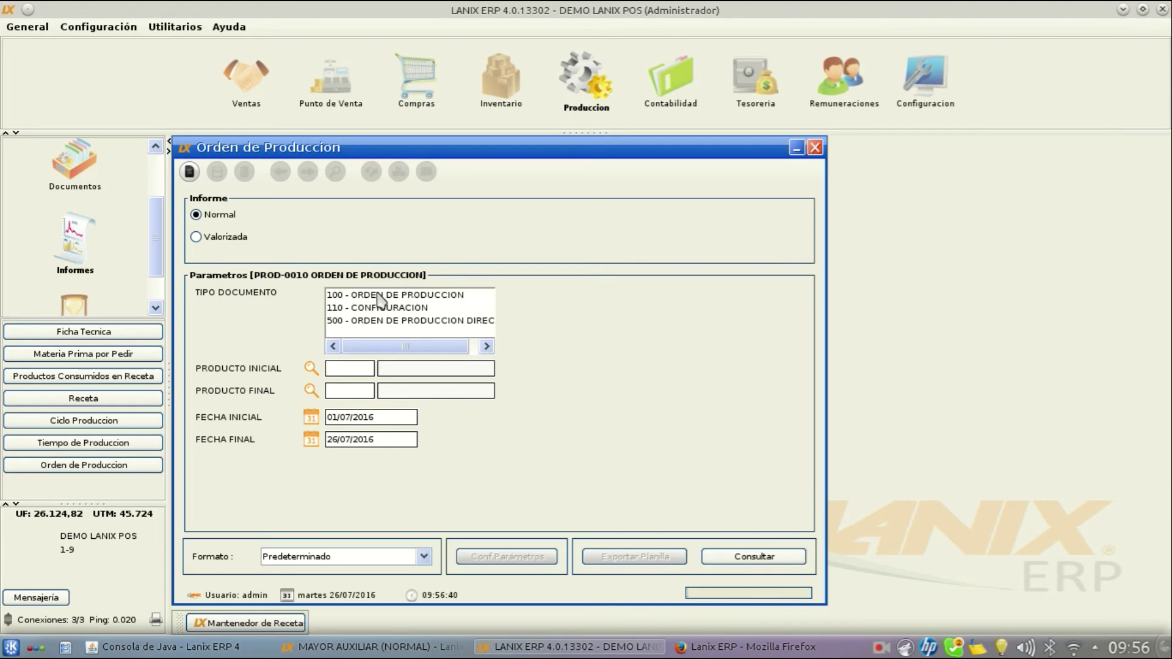
{"action": "left_click", "coordinate": [196, 238]}
{"action": "left_click", "coordinate": [205, 215]}
{"action": "left_click", "coordinate": [210, 237]}
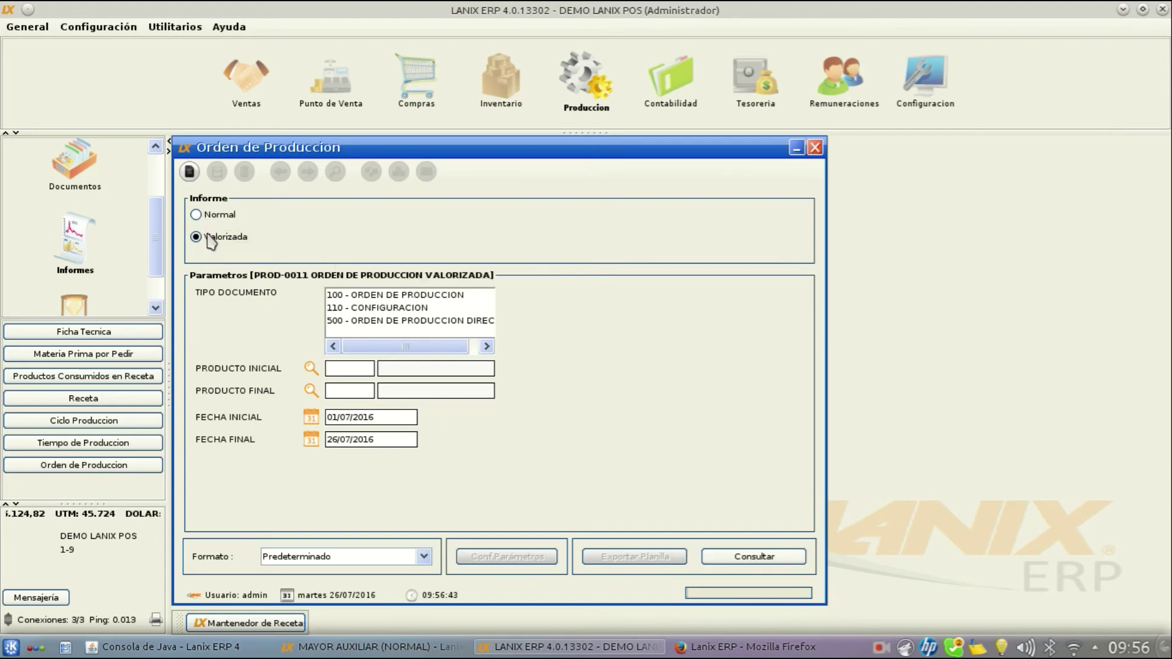
{"action": "left_click", "coordinate": [435, 297]}
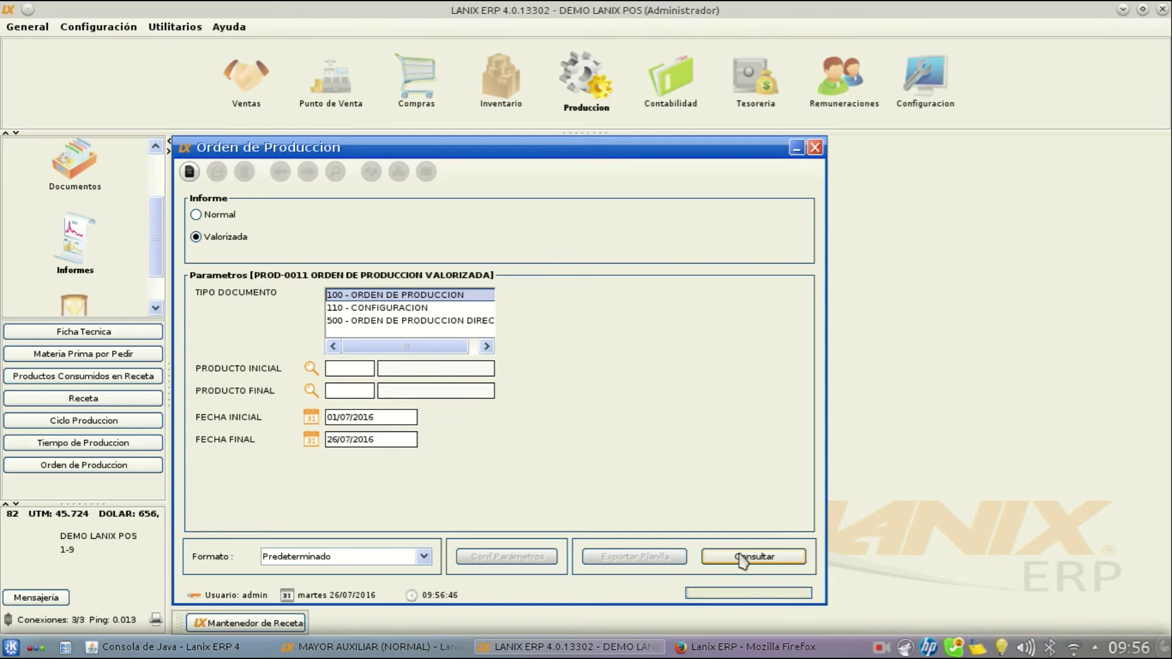
{"action": "left_click", "coordinate": [780, 557]}
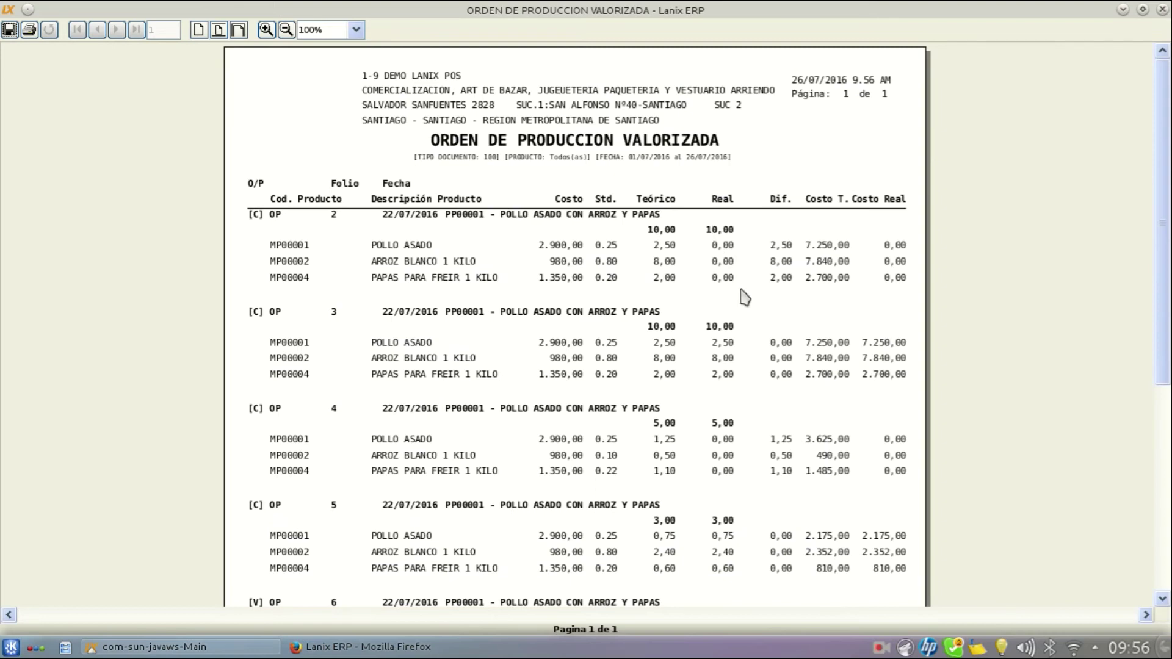
{"action": "scroll", "coordinate": [849, 345], "scroll_direction": "down", "scroll_amount": 3}
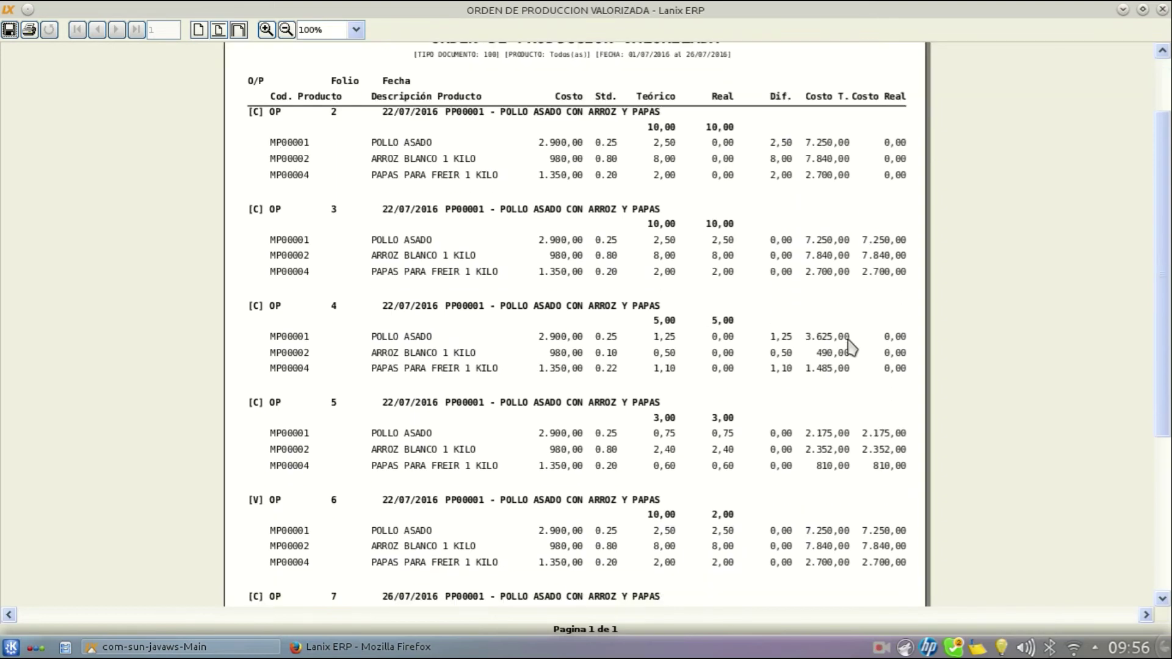
{"action": "scroll", "coordinate": [851, 346], "scroll_direction": "up", "scroll_amount": 2}
{"action": "left_click", "coordinate": [1161, 11]}
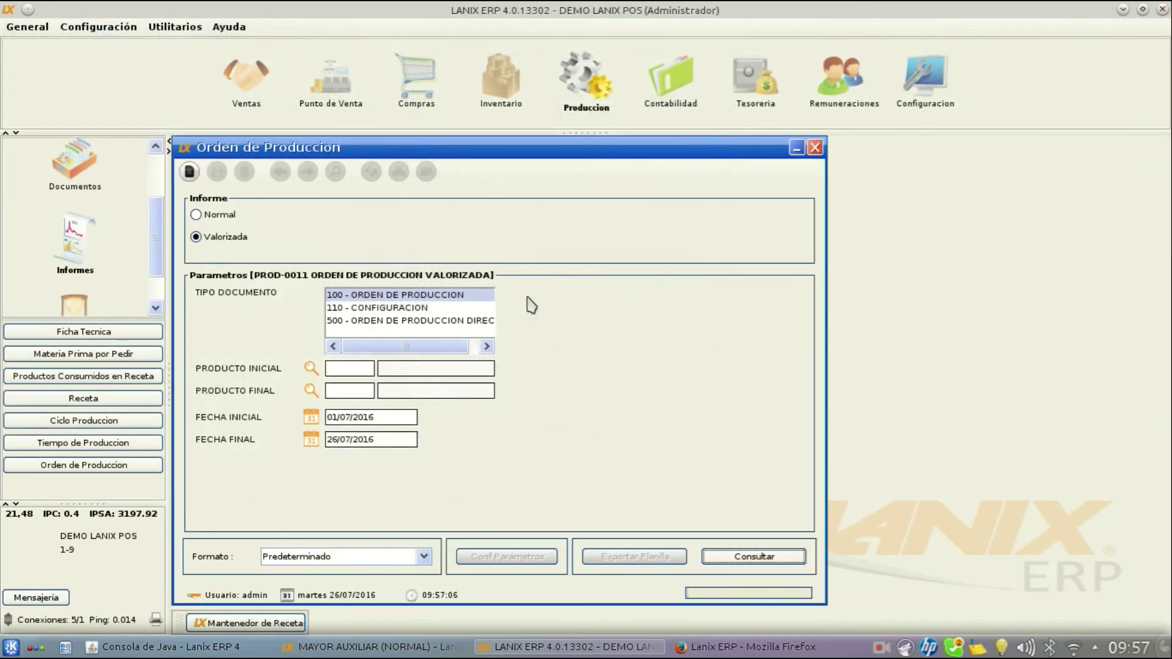
{"action": "left_click", "coordinate": [422, 308]}
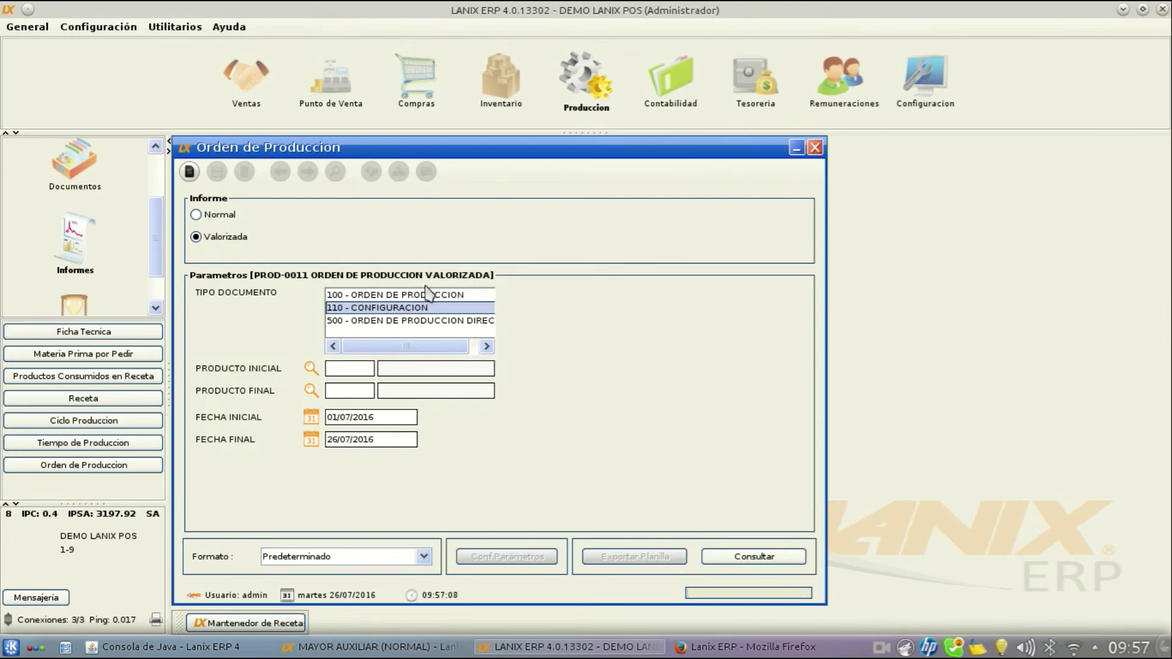
{"action": "left_click", "coordinate": [815, 148]}
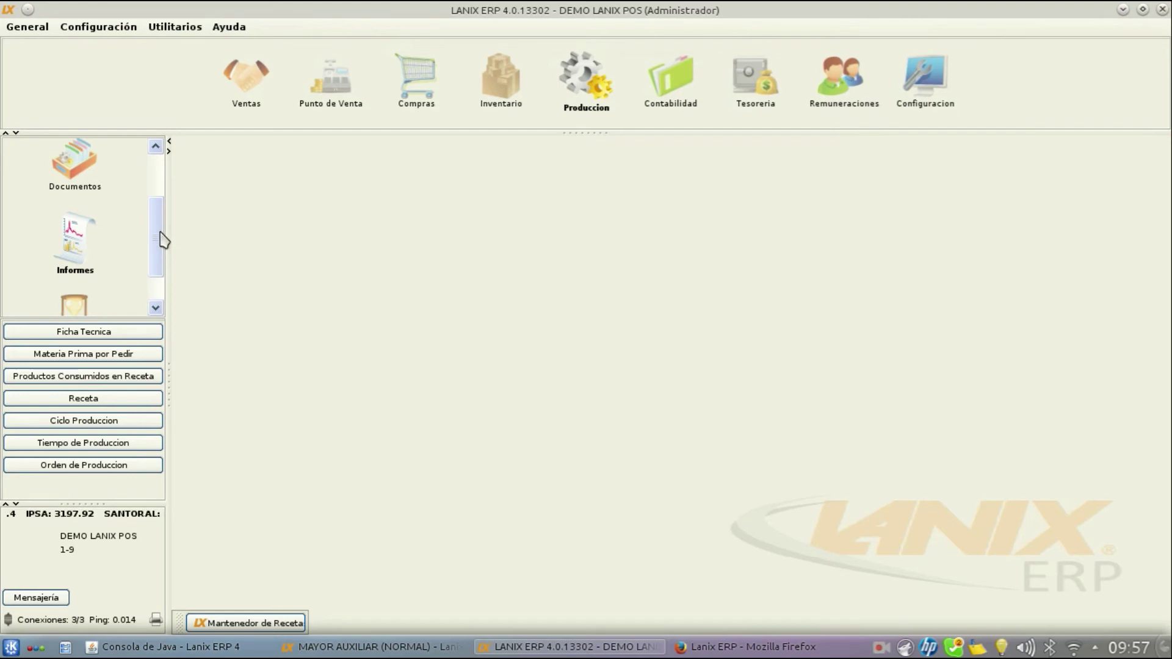
- Run the general costing process in Calculo de Costo for period 07/2016, review the process messages, and close it
{"action": "left_click_drag", "start_coordinate": [160, 232], "coordinate": [152, 255]}
{"action": "left_click", "coordinate": [89, 270]}
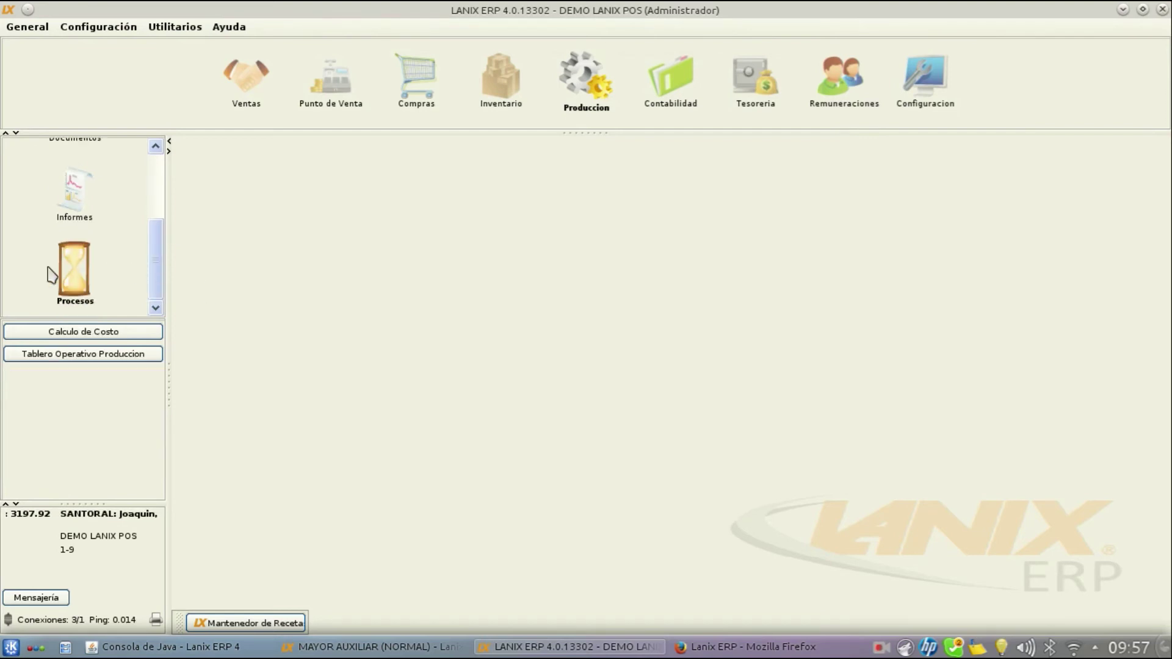
{"action": "left_click", "coordinate": [83, 331]}
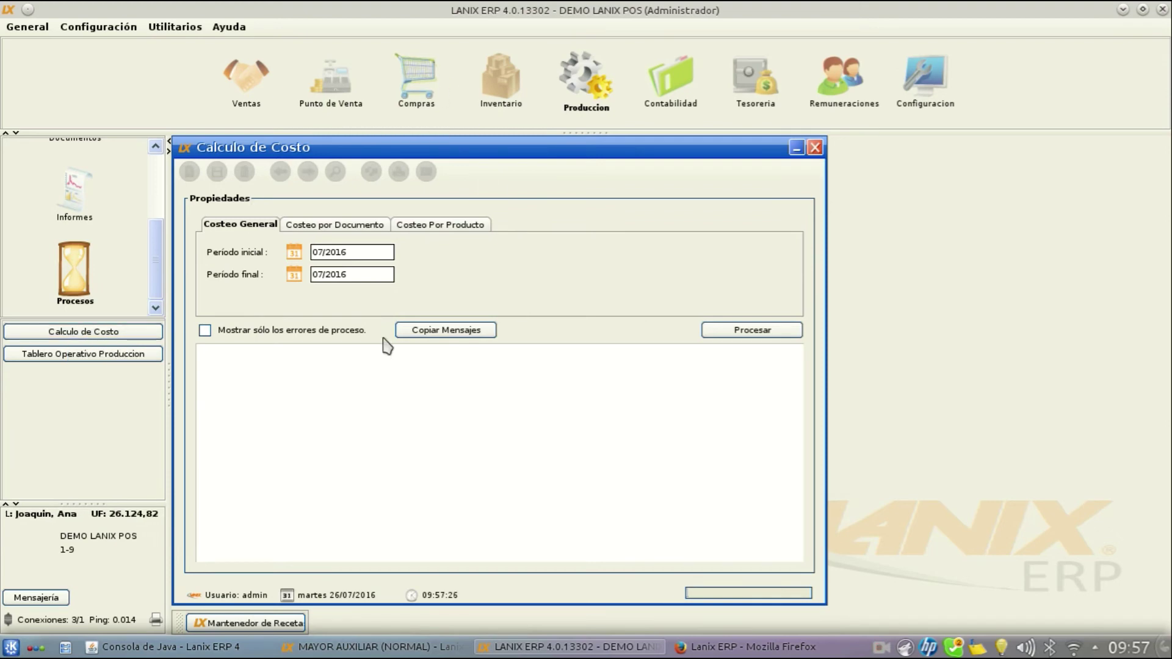
{"action": "left_click", "coordinate": [760, 331]}
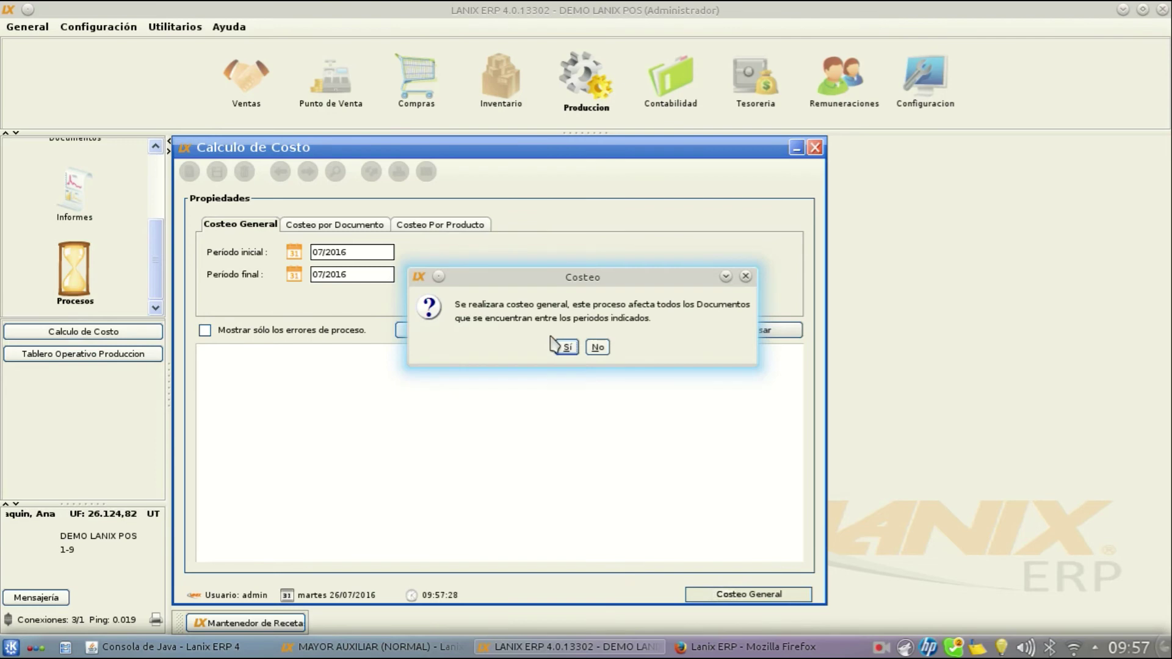
{"action": "left_click", "coordinate": [566, 343]}
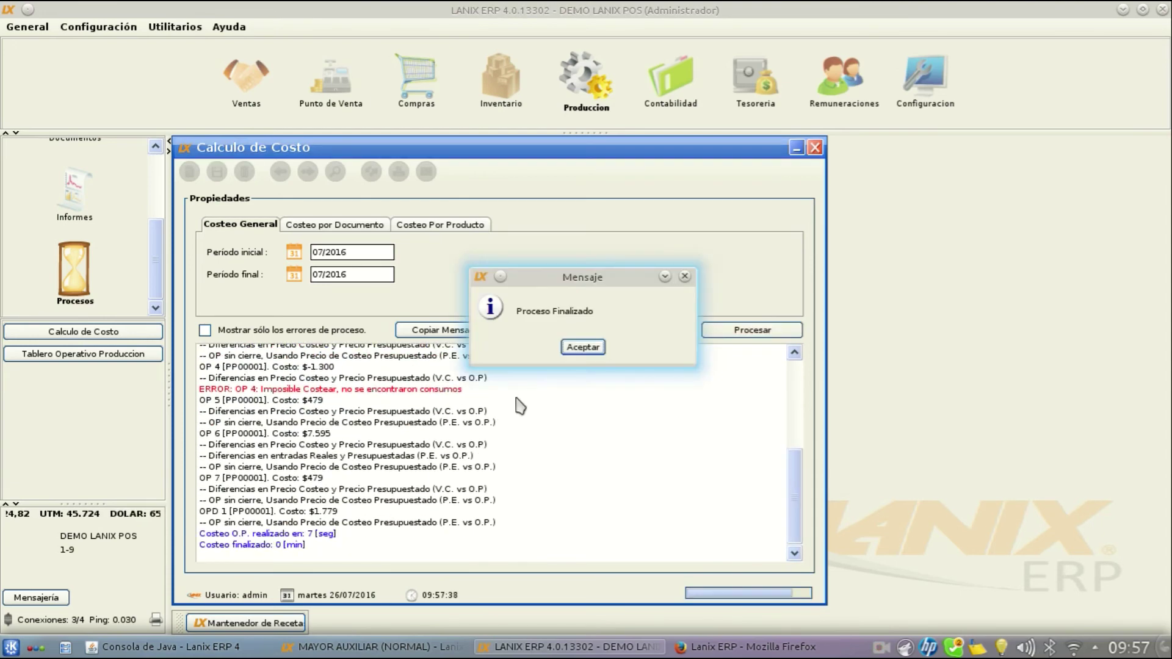
{"action": "left_click", "coordinate": [574, 349]}
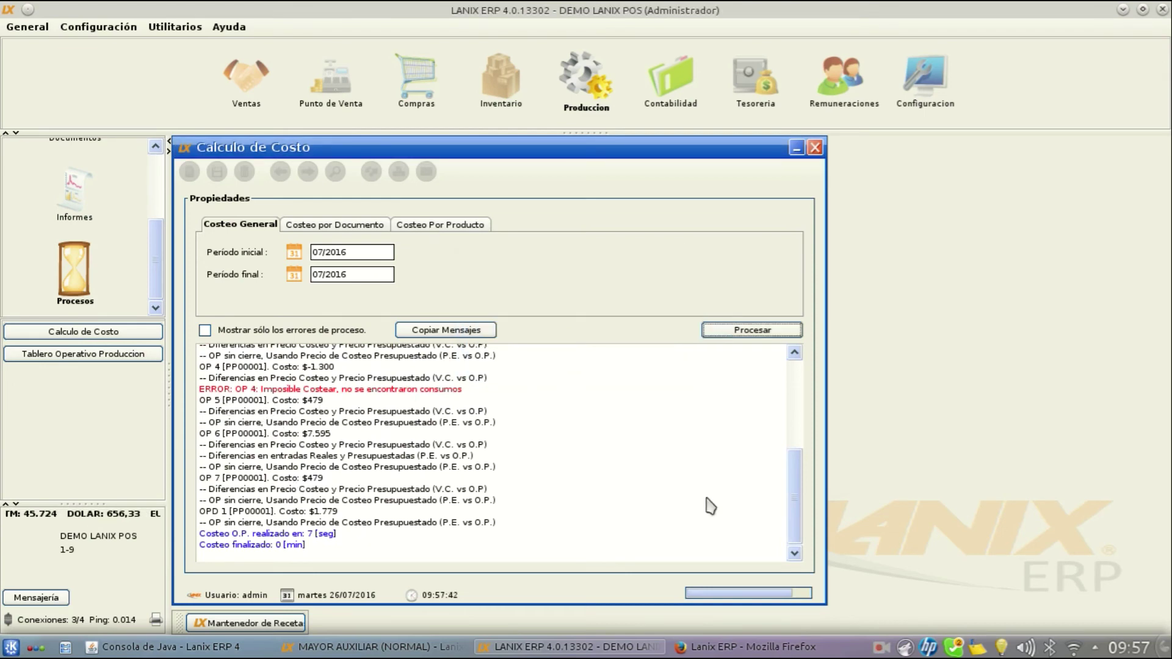
{"action": "mouse_move", "coordinate": [795, 495]}
{"action": "left_mouse_down"}
{"action": "mouse_move", "coordinate": [796, 392]}
{"action": "mouse_move", "coordinate": [796, 499]}
{"action": "left_mouse_up"}
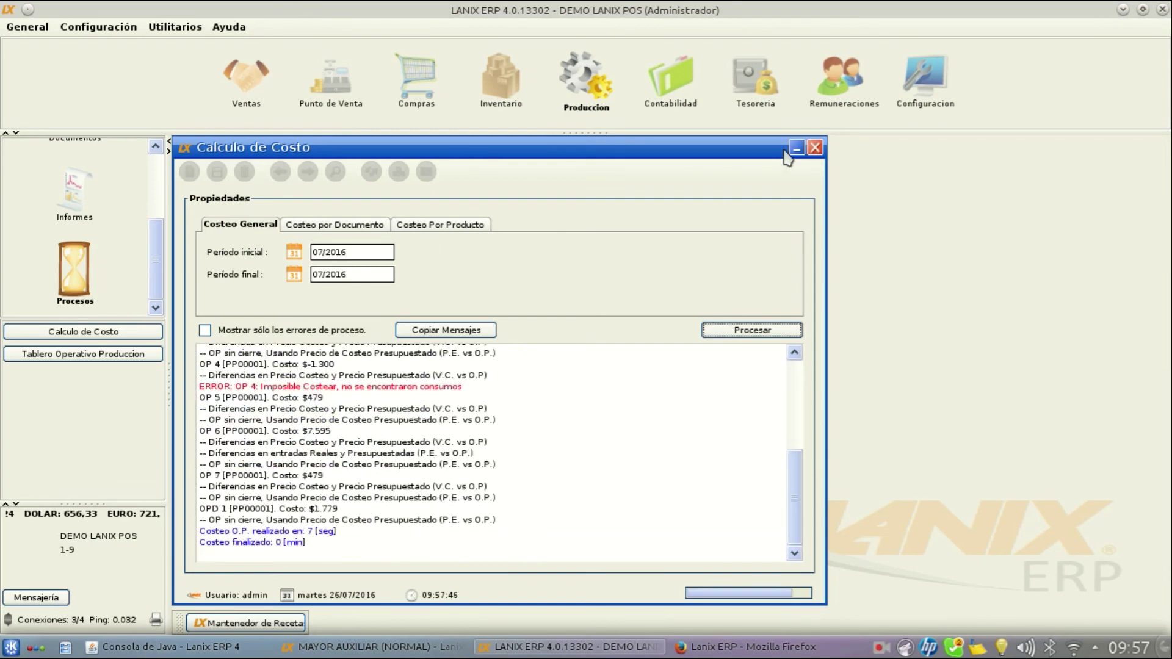
{"action": "left_click", "coordinate": [814, 148]}
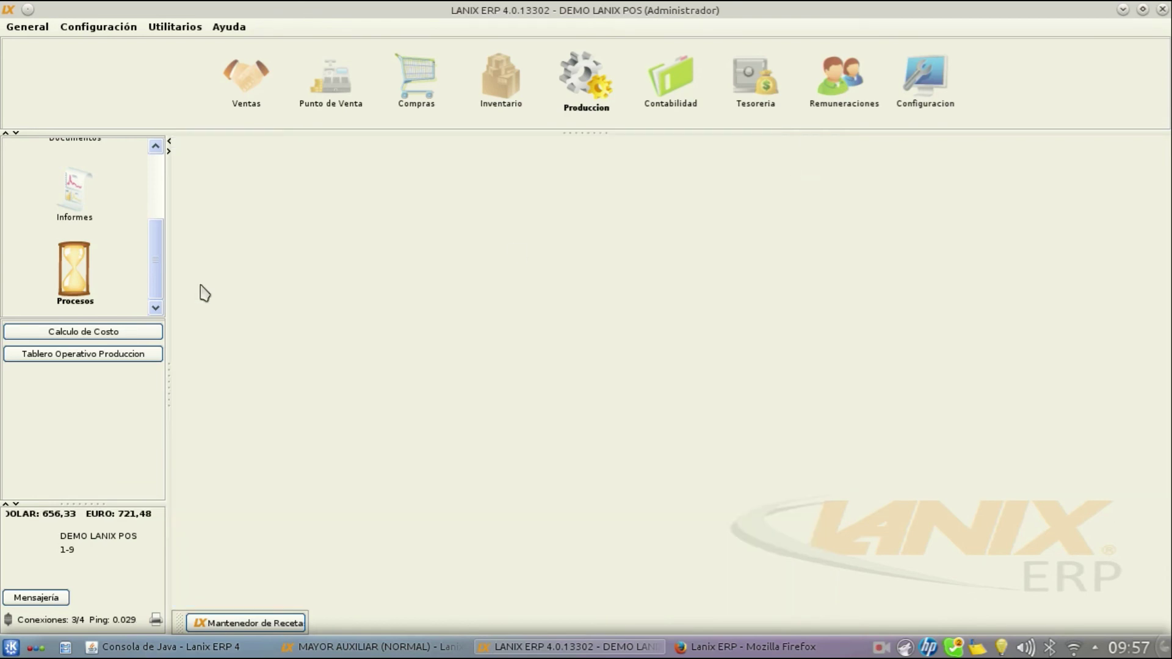
- Open Tablero Operativo Produccion and review its pending orders and its in-process and finished orders
{"action": "left_click", "coordinate": [63, 356]}
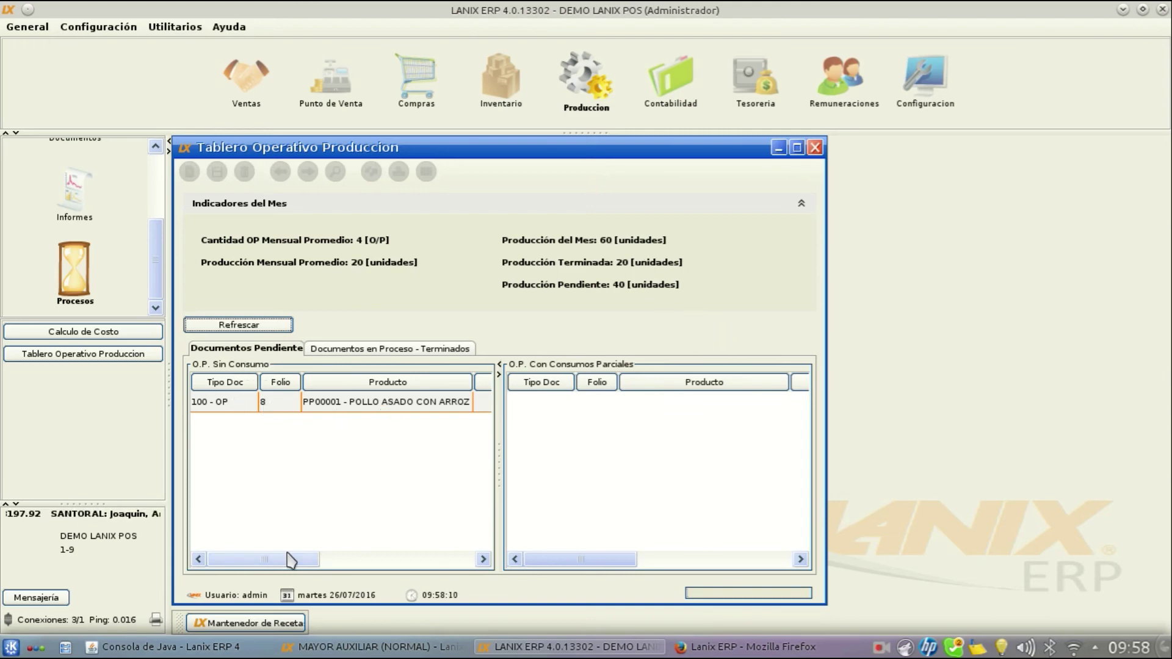
{"action": "left_click_drag", "start_coordinate": [291, 559], "coordinate": [276, 579]}
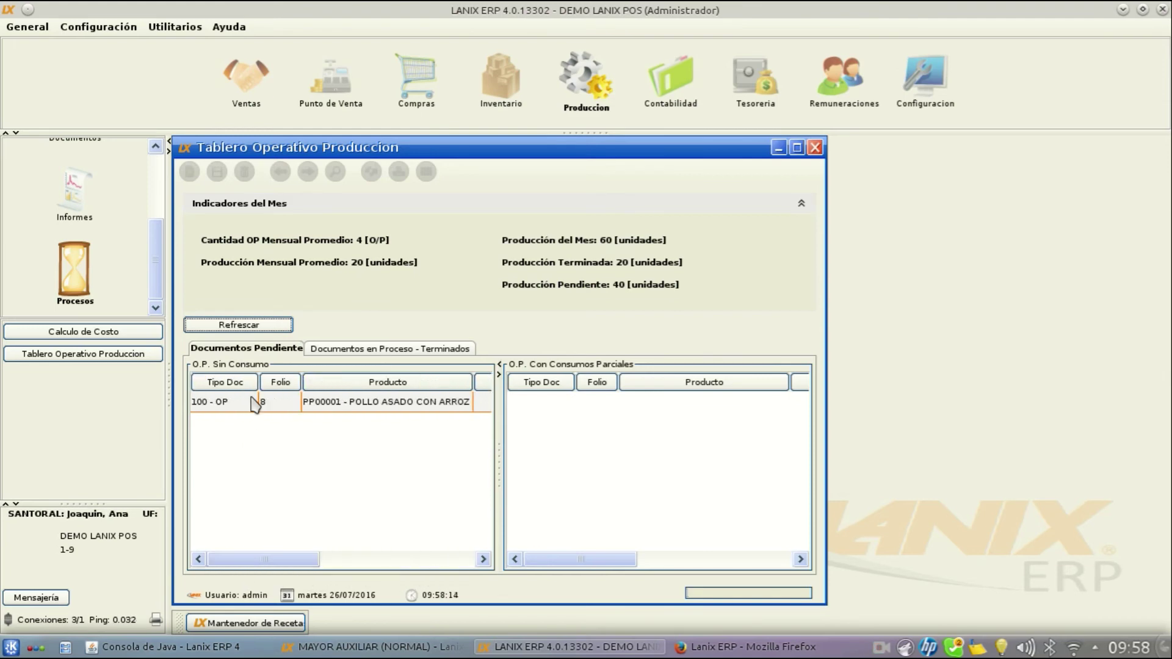
{"action": "left_click", "coordinate": [343, 350]}
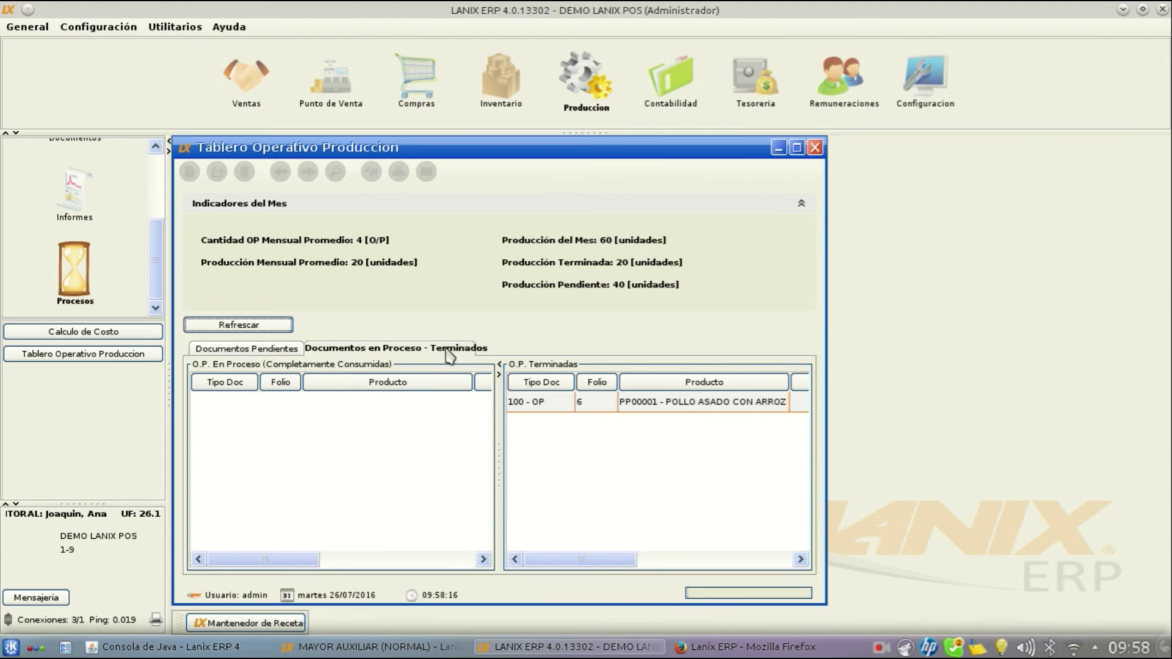
{"action": "left_click", "coordinate": [649, 410]}
{"action": "mouse_move", "coordinate": [607, 560]}
{"action": "left_mouse_down"}
{"action": "mouse_move", "coordinate": [750, 564]}
{"action": "mouse_move", "coordinate": [782, 580]}
{"action": "mouse_move", "coordinate": [603, 571]}
{"action": "left_mouse_up"}
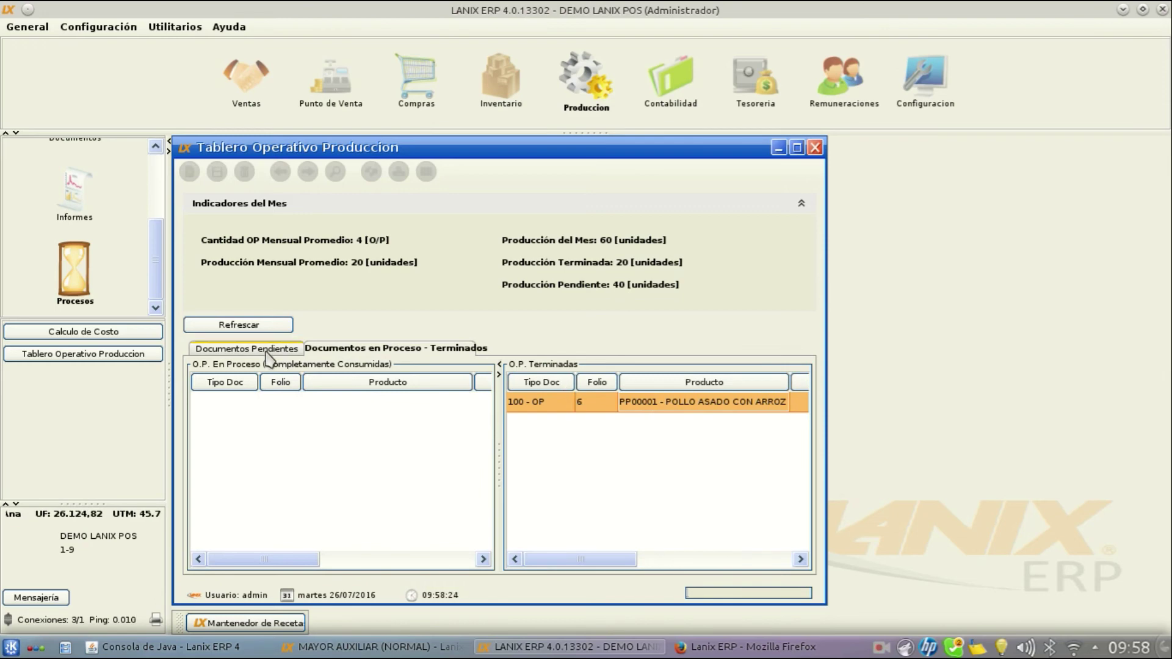
- Refresh the production board and compare the finished orders with the pending ones without consumption
{"action": "left_click", "coordinate": [256, 326]}
{"action": "left_click", "coordinate": [553, 413]}
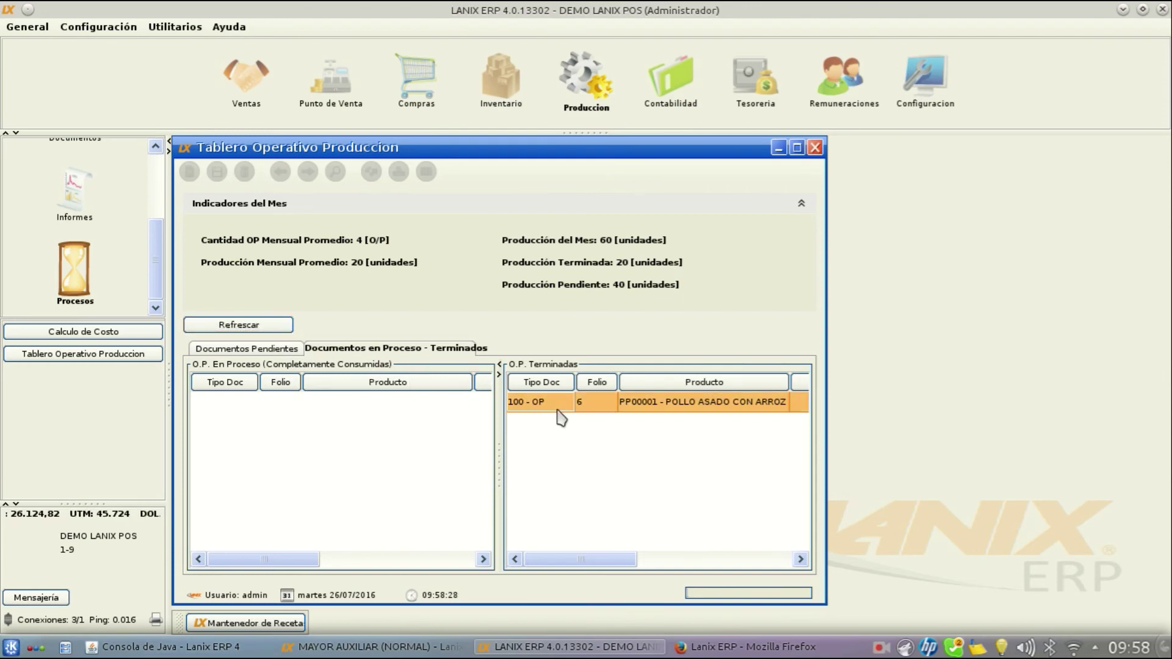
{"action": "left_click", "coordinate": [273, 349]}
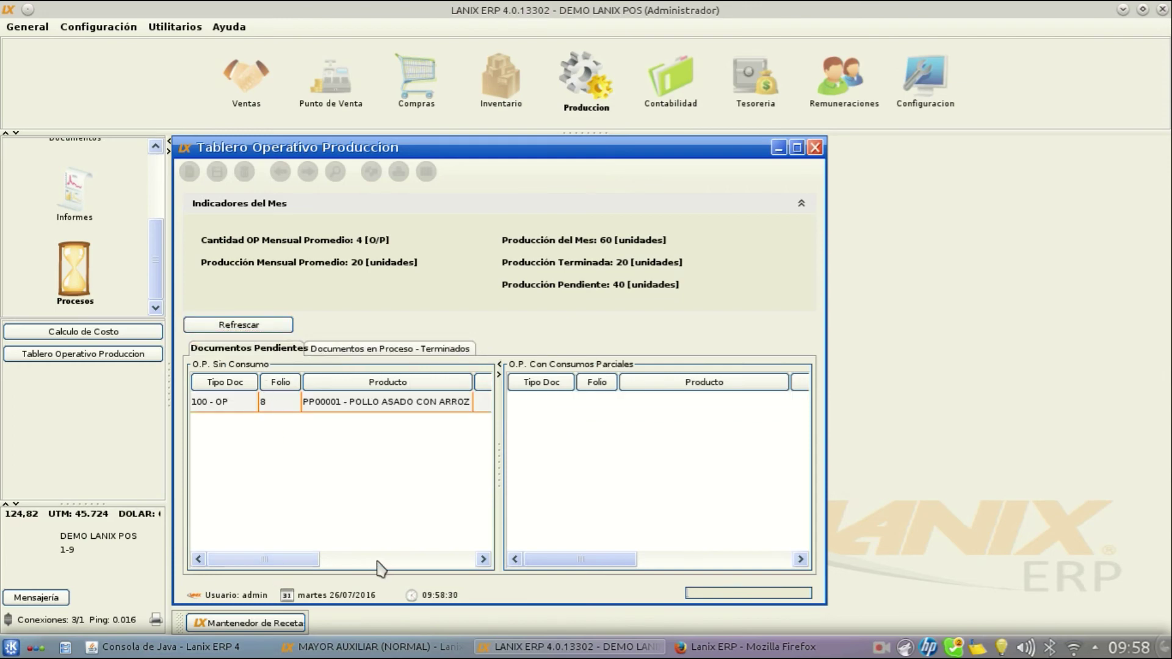
{"action": "left_click_drag", "start_coordinate": [303, 560], "coordinate": [241, 560]}
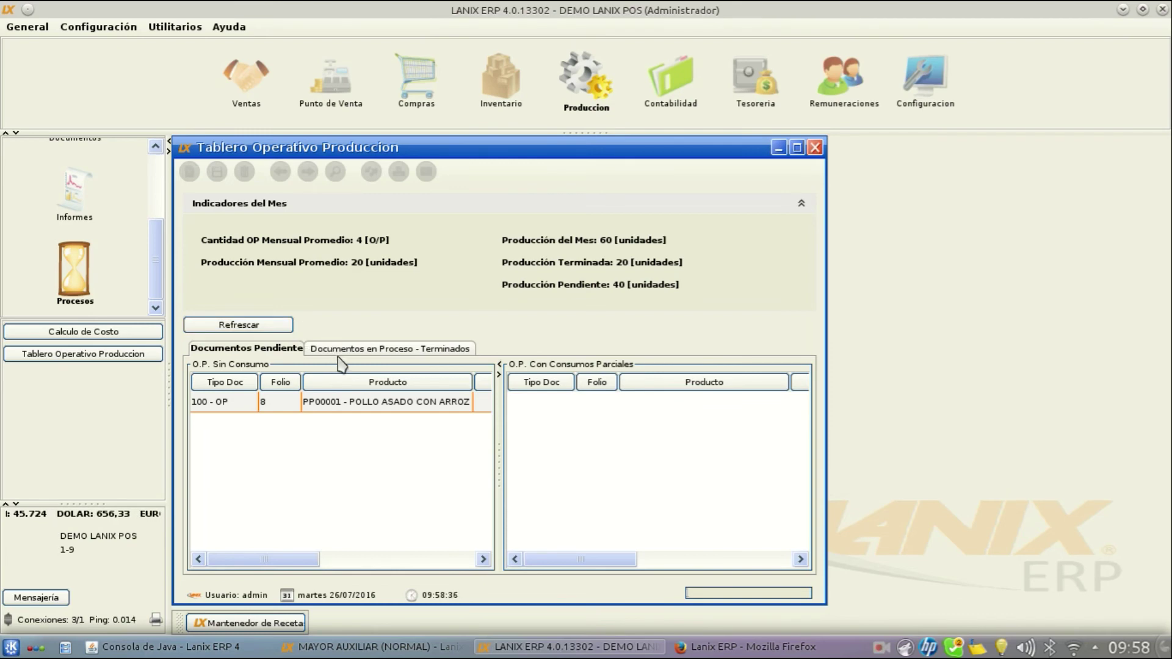
{"action": "left_click", "coordinate": [291, 402]}
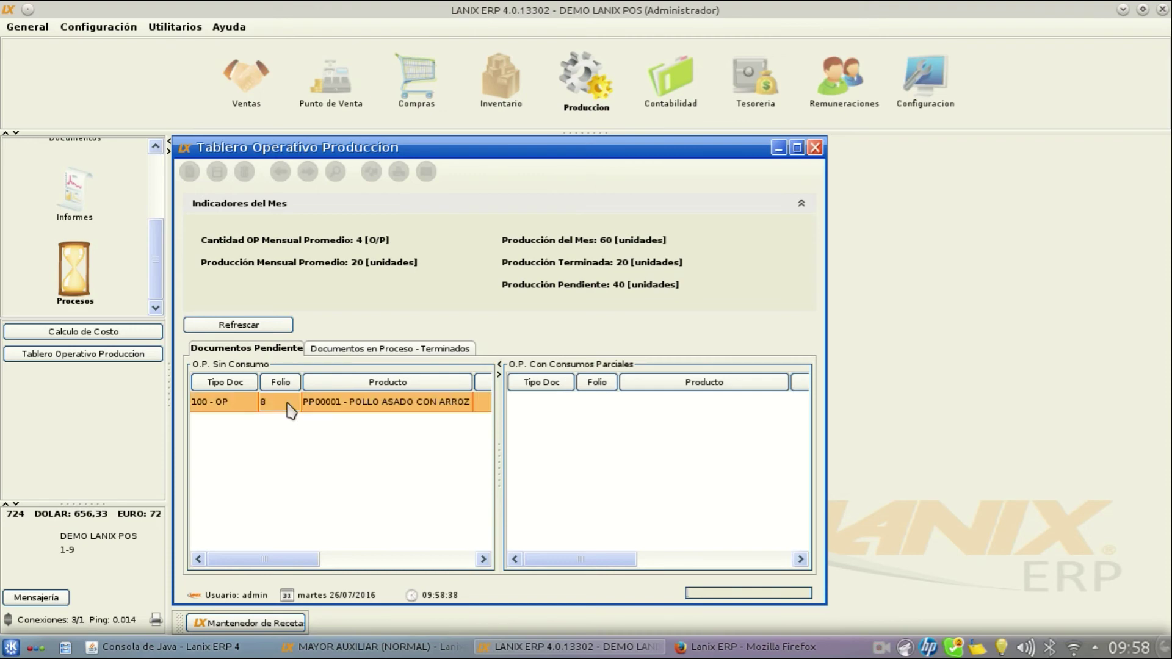
{"action": "left_click", "coordinate": [342, 350]}
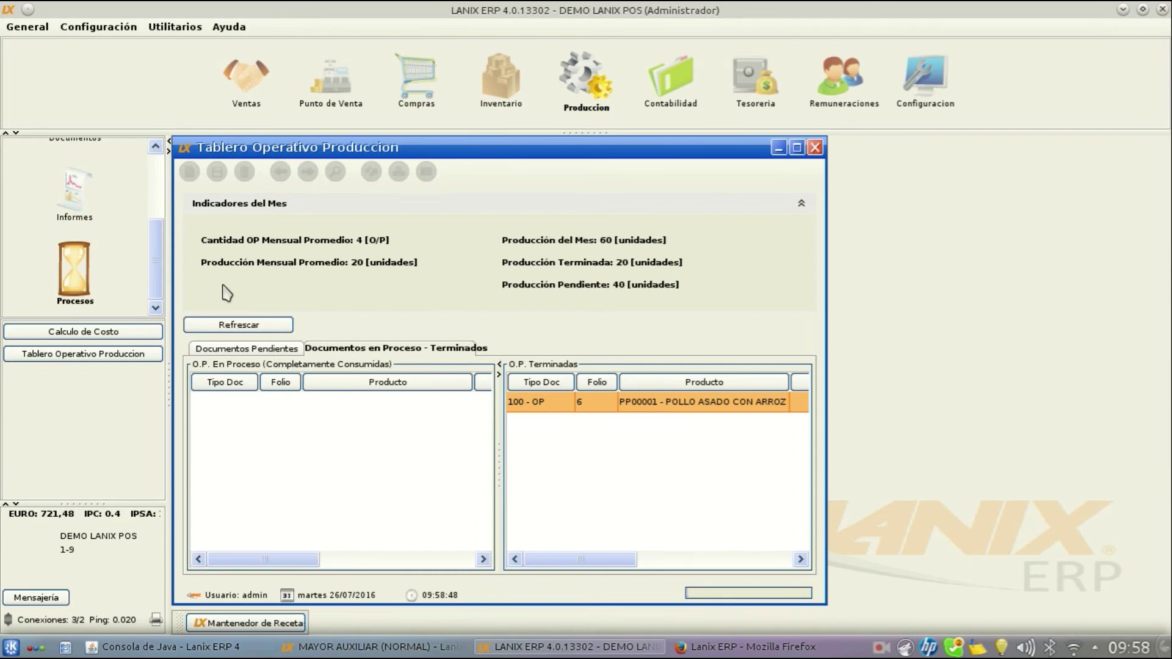
- Start a new Parte de Entrada with document type 400 - PARTE ENTRADA PRODUCCION
{"action": "scroll", "coordinate": [163, 263], "scroll_direction": "up", "scroll_amount": 5}
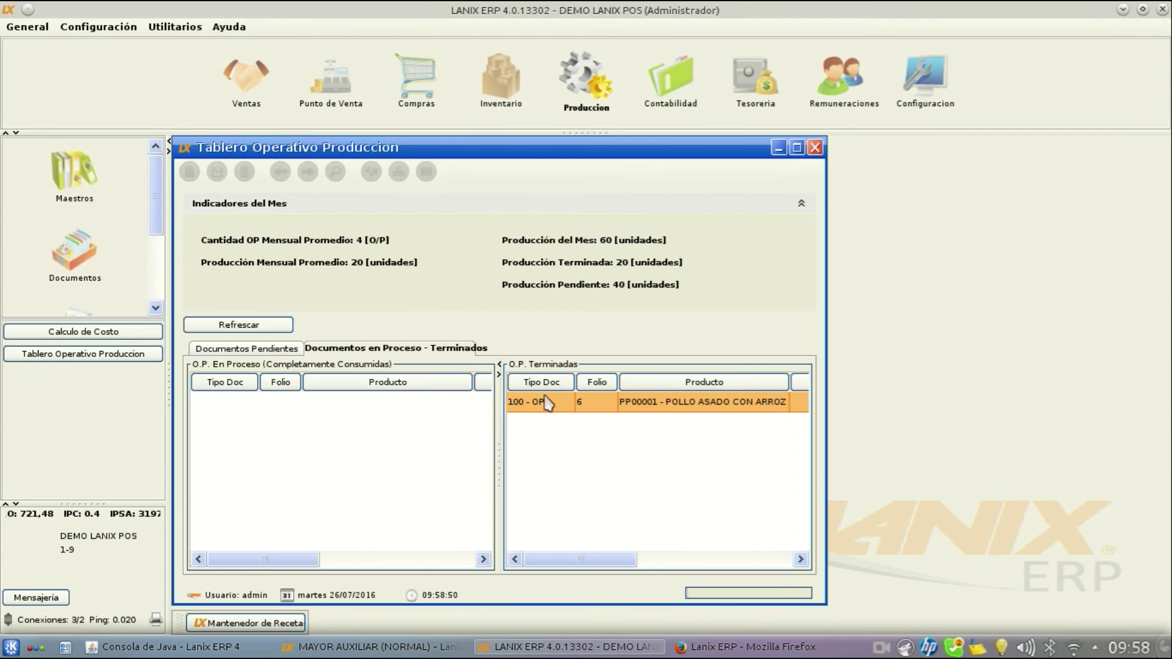
{"action": "left_click", "coordinate": [79, 252]}
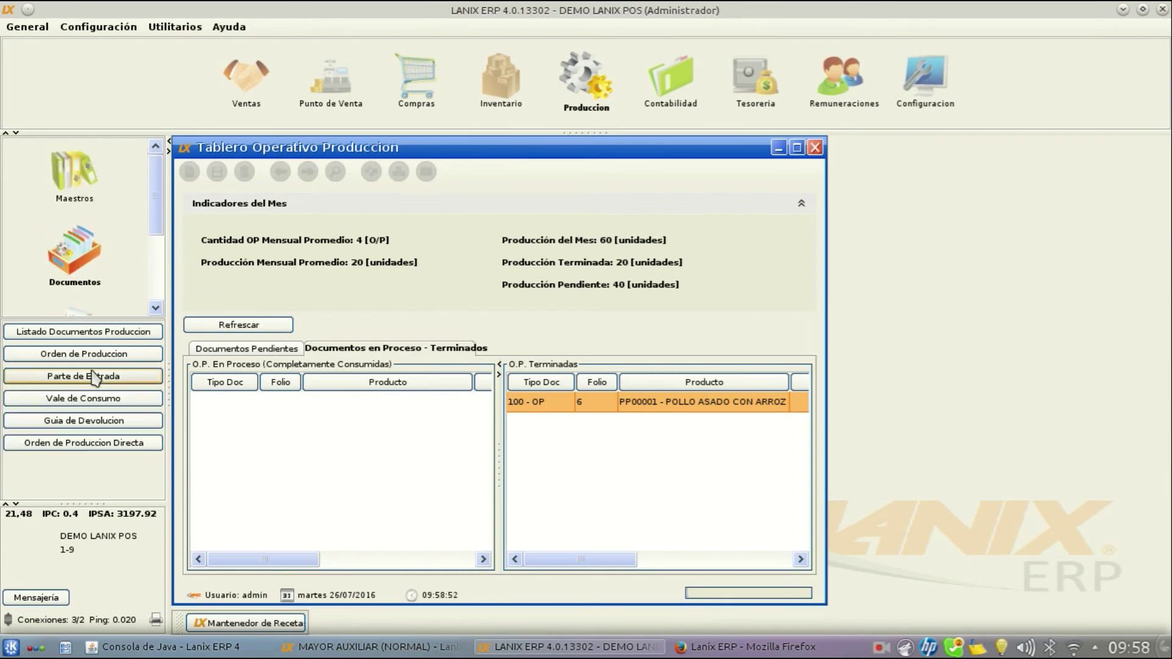
{"action": "left_click", "coordinate": [84, 376]}
{"action": "left_click", "coordinate": [449, 225]}
{"action": "left_click", "coordinate": [398, 252]}
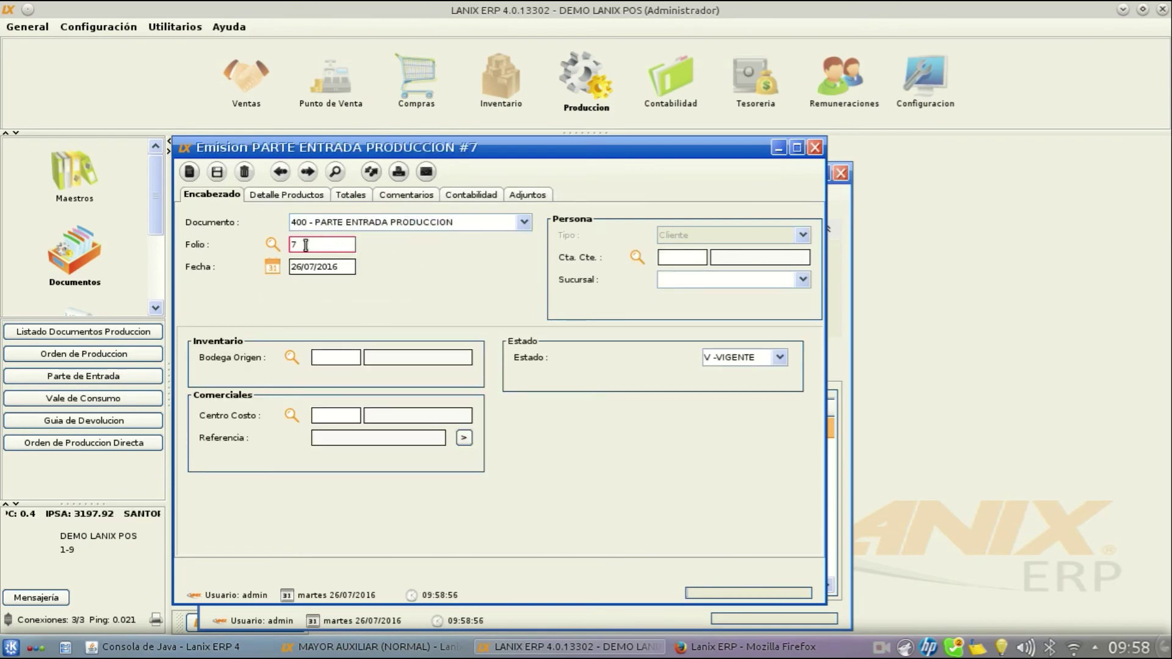
- Fill in the entry's header with warehouse BODEGA LOCAL, the generic customer account, and cost centre CENTRO DE COSTO 01
{"action": "left_click", "coordinate": [292, 357]}
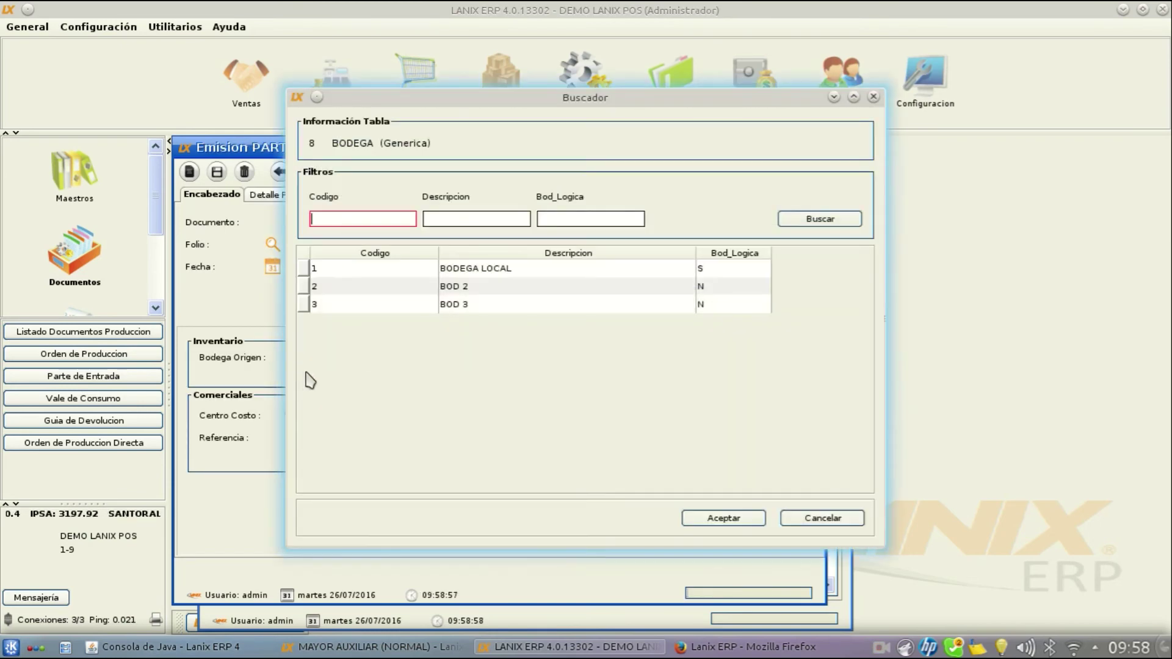
{"action": "double_click", "coordinate": [351, 274]}
{"action": "left_click", "coordinate": [626, 255]}
{"action": "left_click", "coordinate": [518, 274]}
{"action": "double_click", "coordinate": [518, 275]}
{"action": "left_click", "coordinate": [292, 415]}
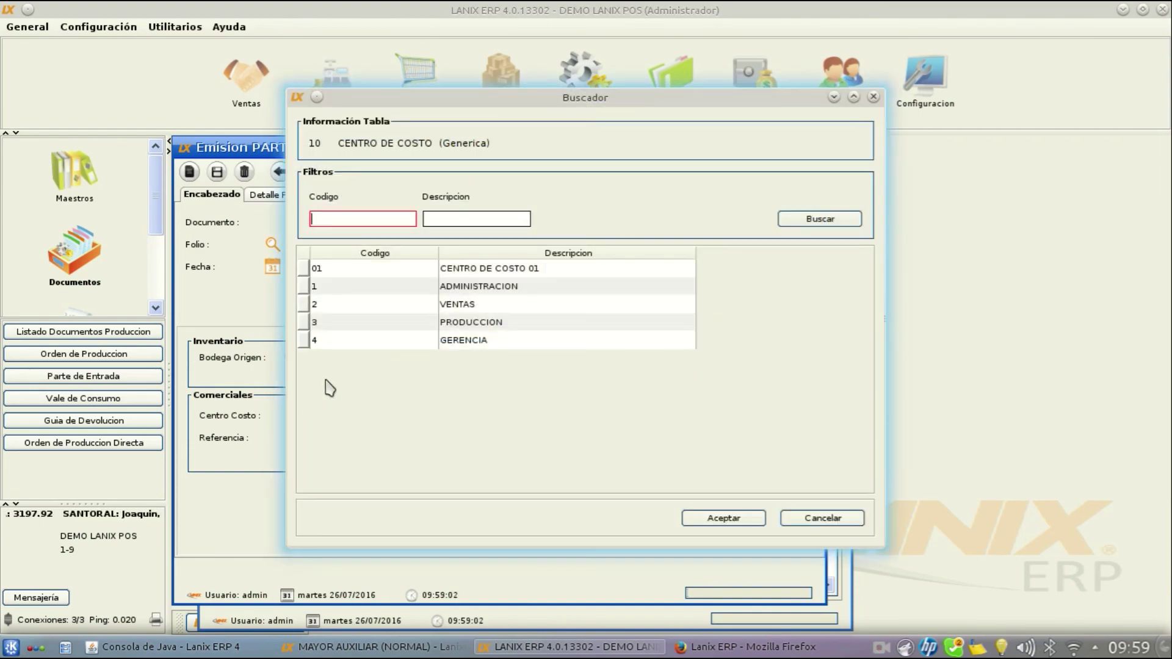
{"action": "left_click", "coordinate": [351, 279]}
{"action": "double_click", "coordinate": [351, 273]}
- Import all product lines from ORDEN DE PRODUCCION folio 6 into the production entry and check the transferred quantity and warehouse
{"action": "left_click", "coordinate": [336, 171]}
{"action": "left_click", "coordinate": [388, 127]}
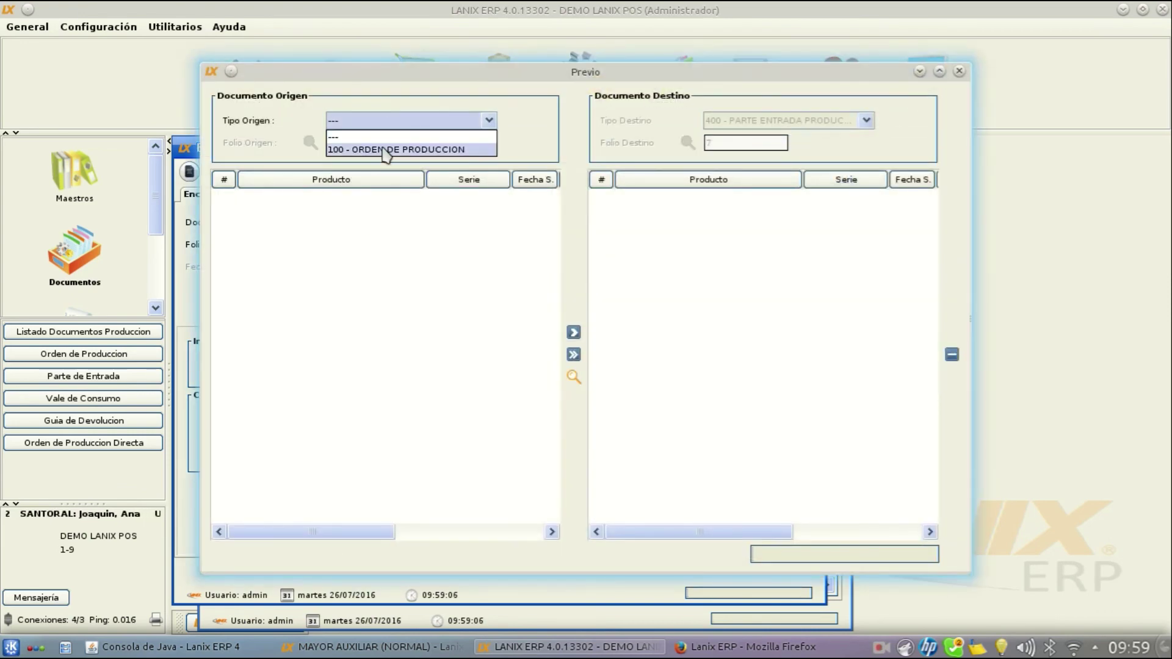
{"action": "left_click", "coordinate": [379, 146]}
{"action": "left_click", "coordinate": [310, 142]}
{"action": "left_click", "coordinate": [365, 273]}
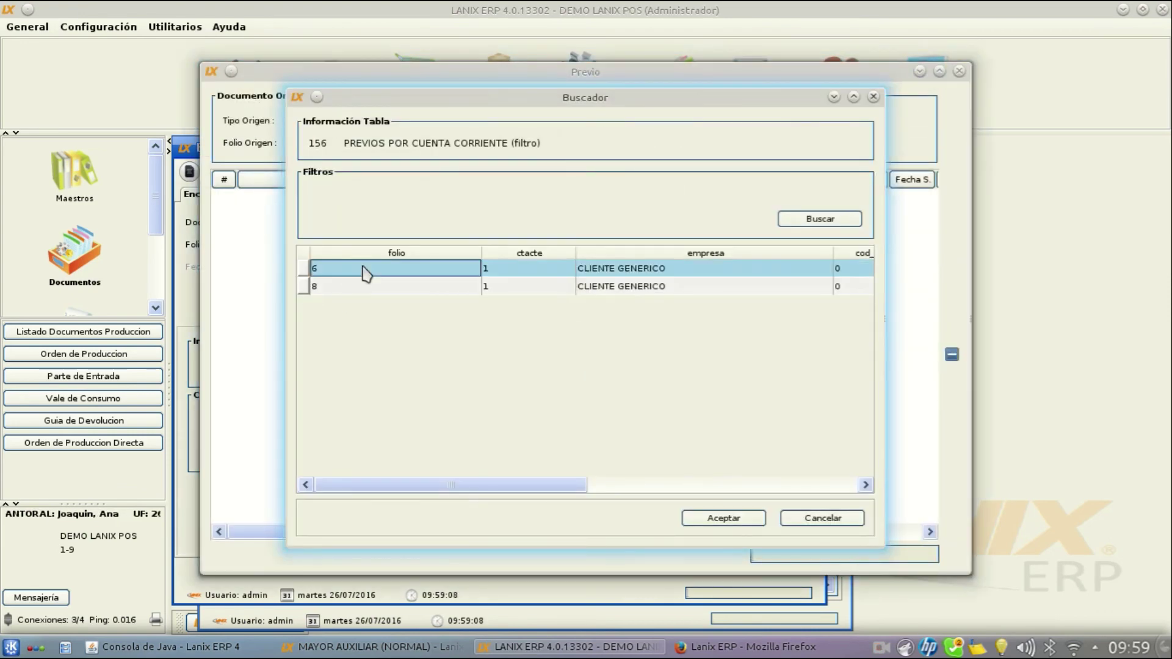
{"action": "left_click", "coordinate": [725, 520]}
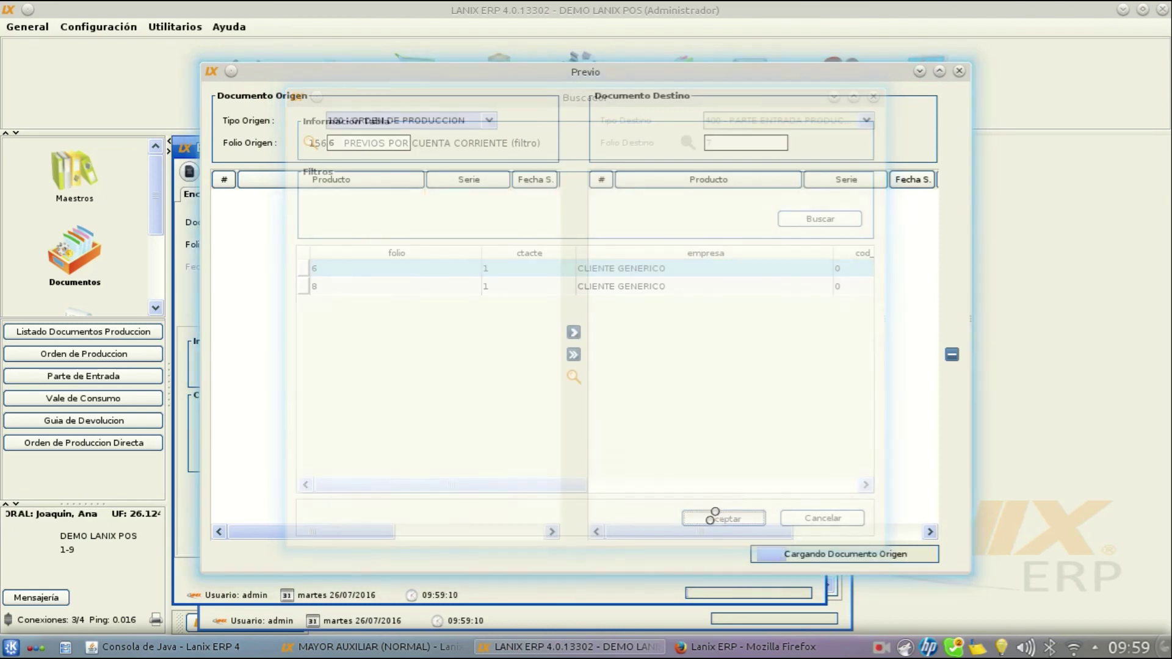
{"action": "left_click", "coordinate": [411, 200]}
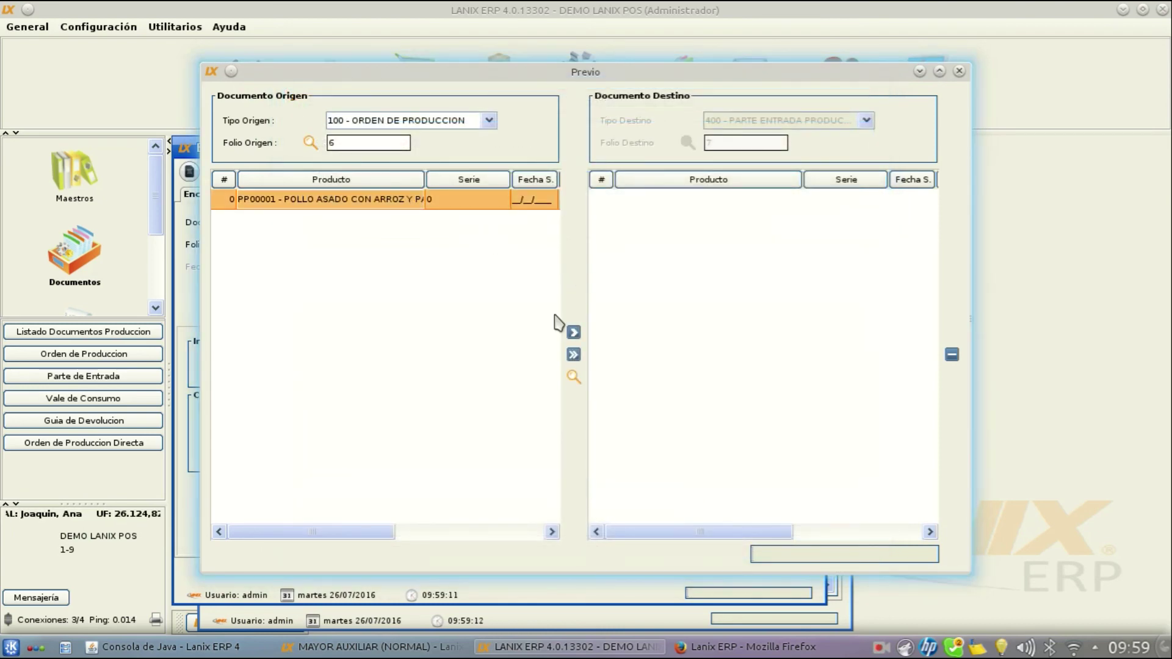
{"action": "left_click", "coordinate": [573, 354]}
{"action": "left_click", "coordinate": [542, 348]}
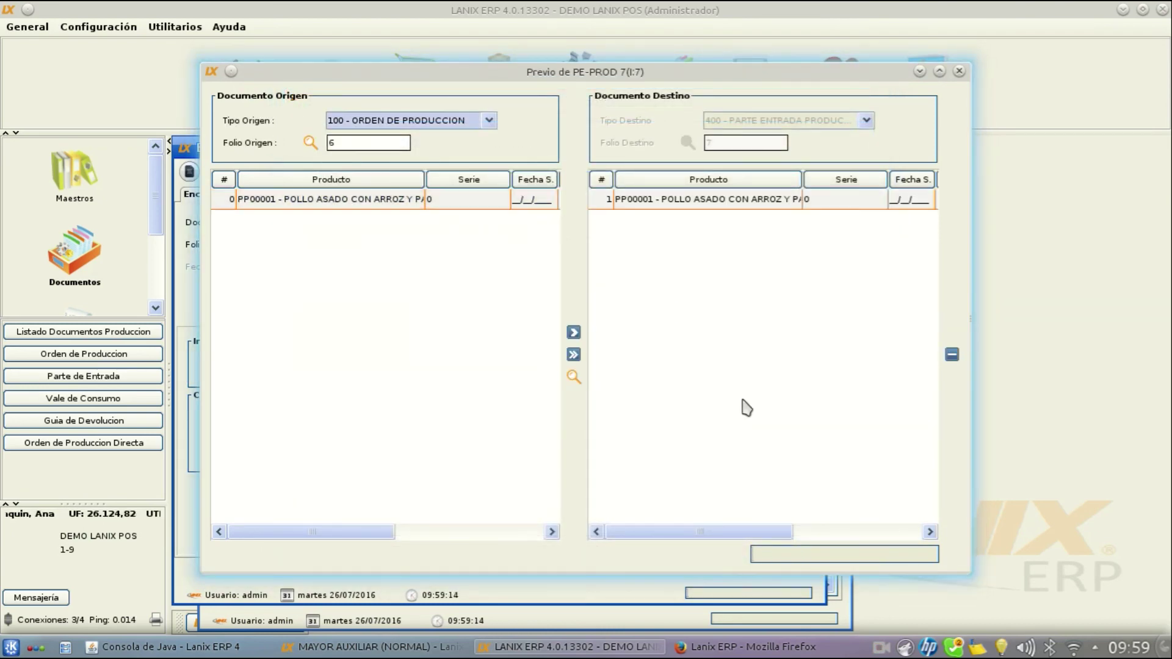
{"action": "left_click_drag", "start_coordinate": [743, 534], "coordinate": [888, 538]}
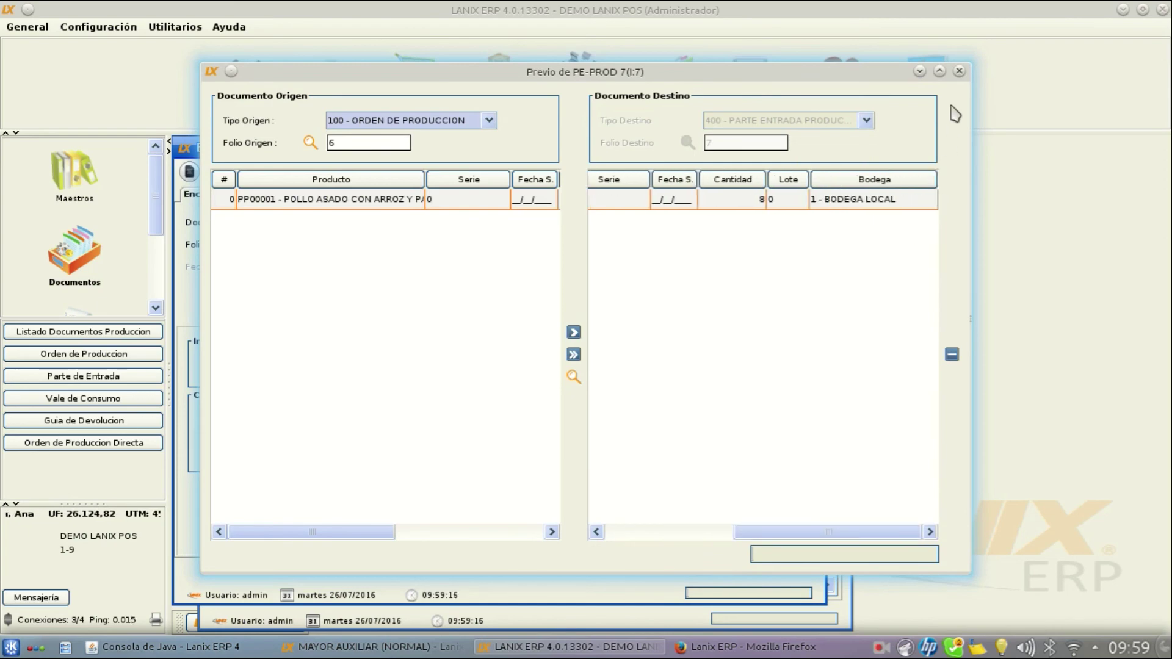
- Close the line import preview and the old Mayor Auxiliar report, then review the production entry's product line and save the entry
{"action": "left_click", "coordinate": [959, 71]}
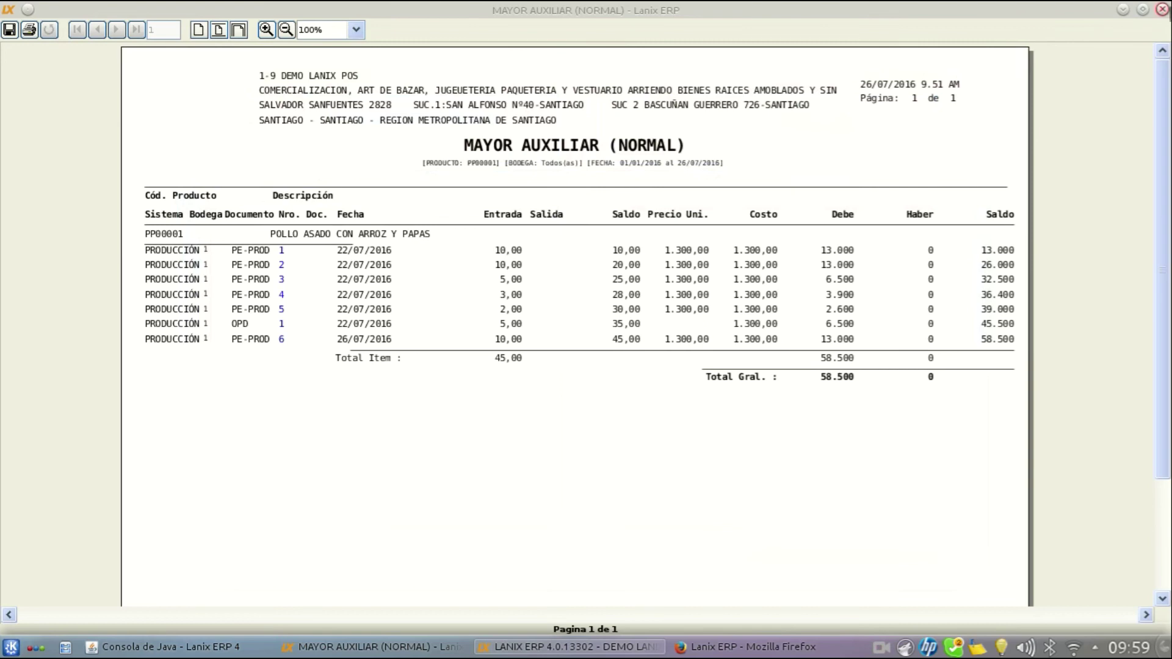
{"action": "left_click", "coordinate": [1161, 10]}
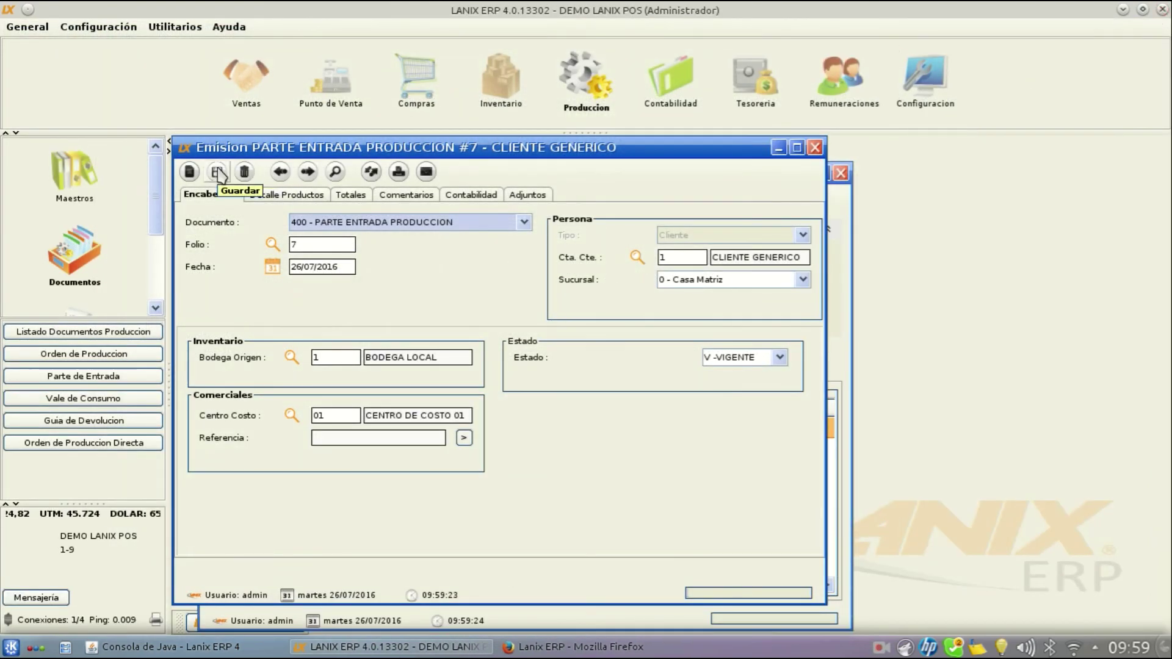
{"action": "left_click", "coordinate": [287, 195]}
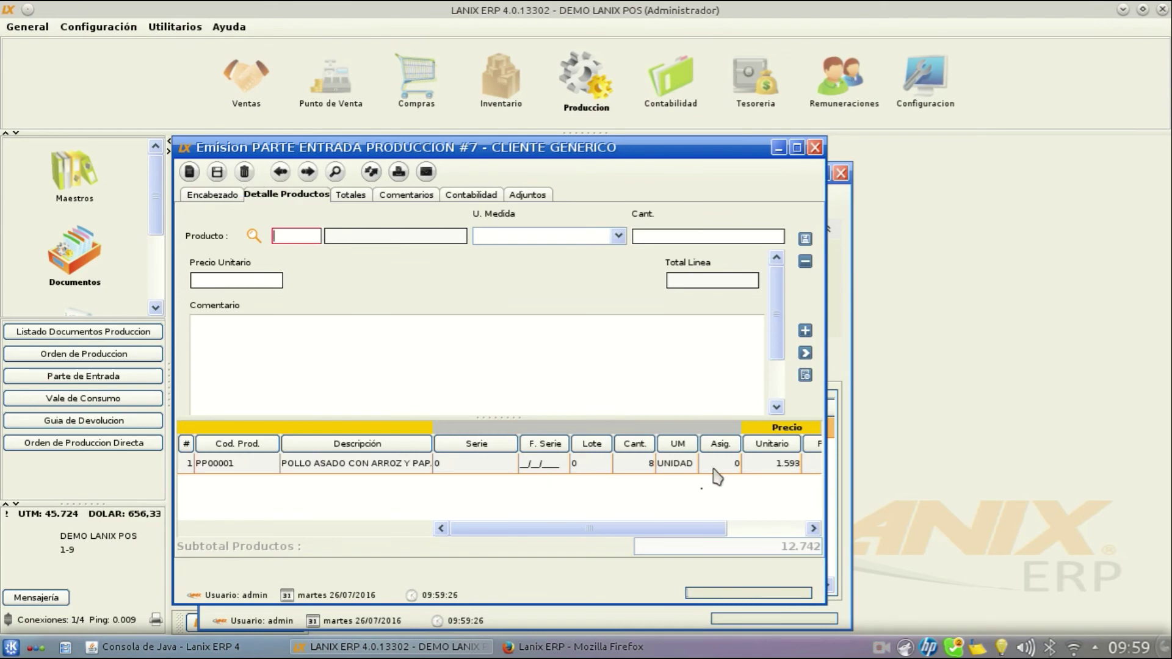
{"action": "left_click", "coordinate": [217, 172]}
{"action": "left_click", "coordinate": [566, 348]}
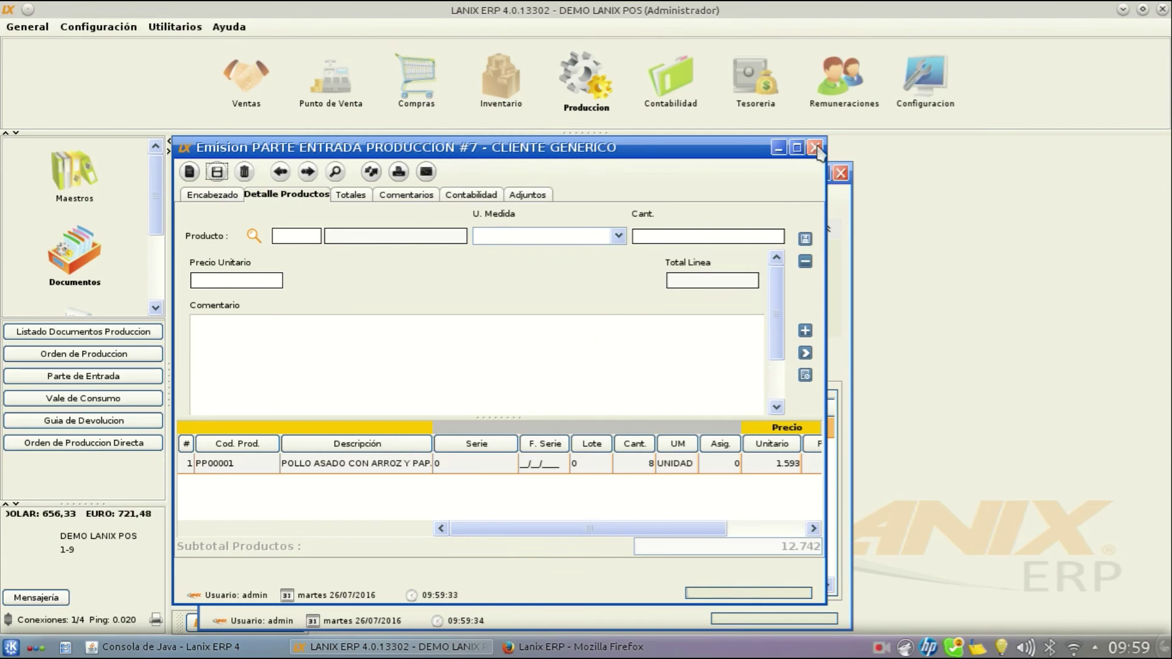
{"action": "left_click", "coordinate": [217, 171]}
{"action": "left_click", "coordinate": [567, 347]}
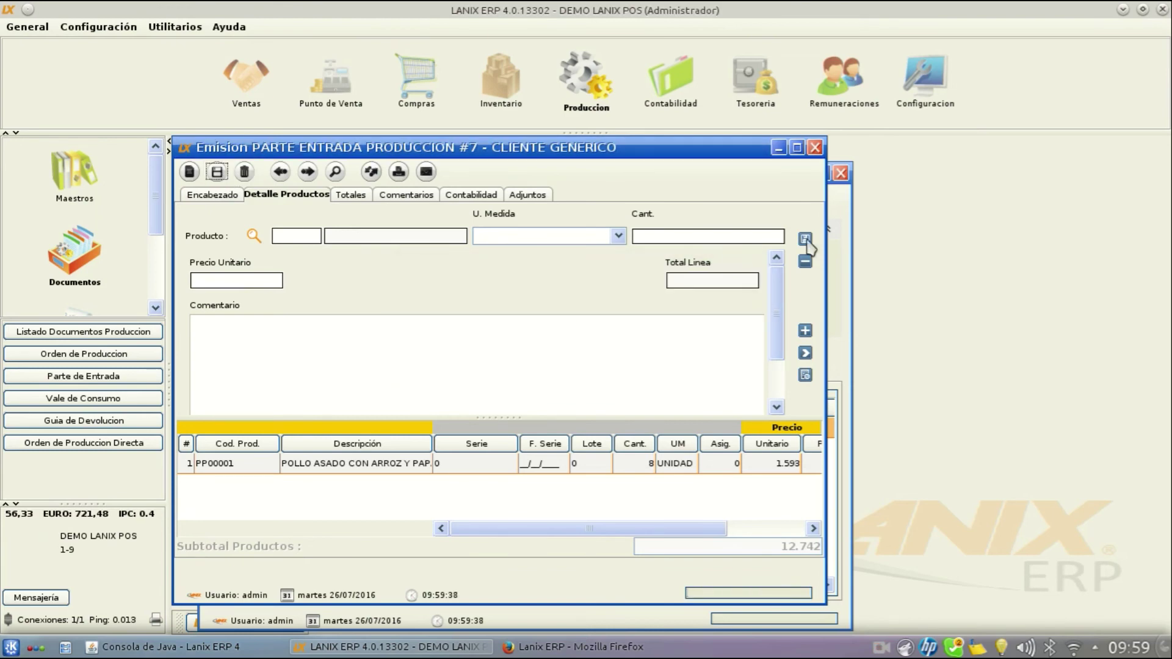
- Refresh the Tablero Operativo Produccion and compare its pending documents with those in process and finished
{"action": "left_click", "coordinate": [847, 223]}
{"action": "left_click", "coordinate": [291, 352]}
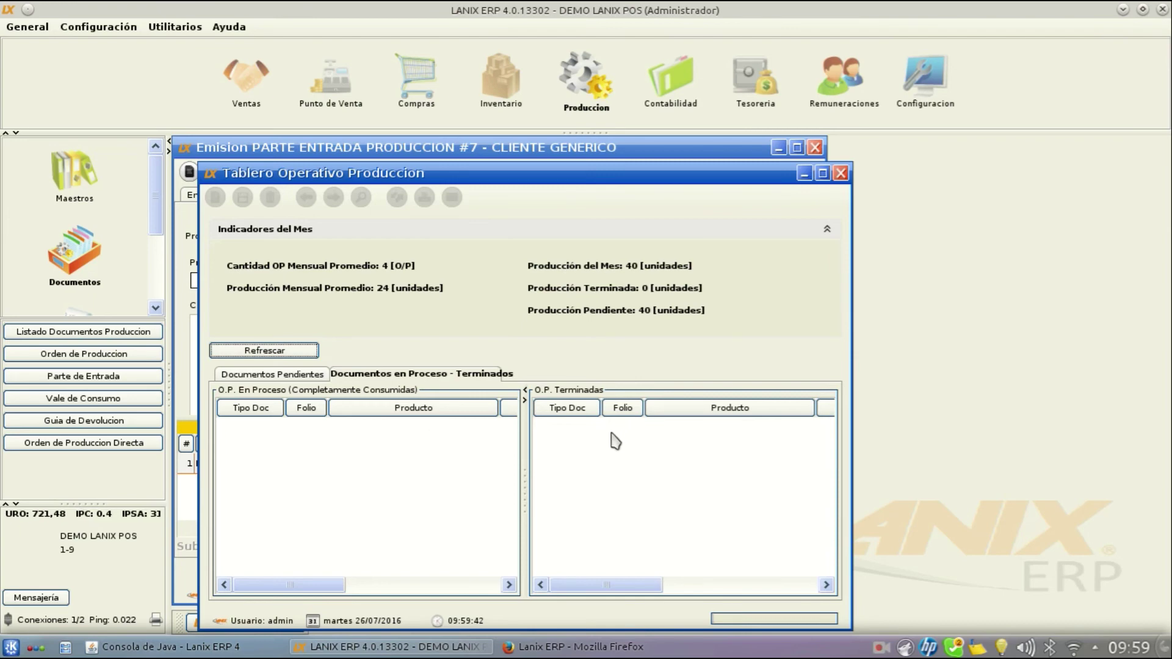
{"action": "left_click", "coordinate": [266, 376]}
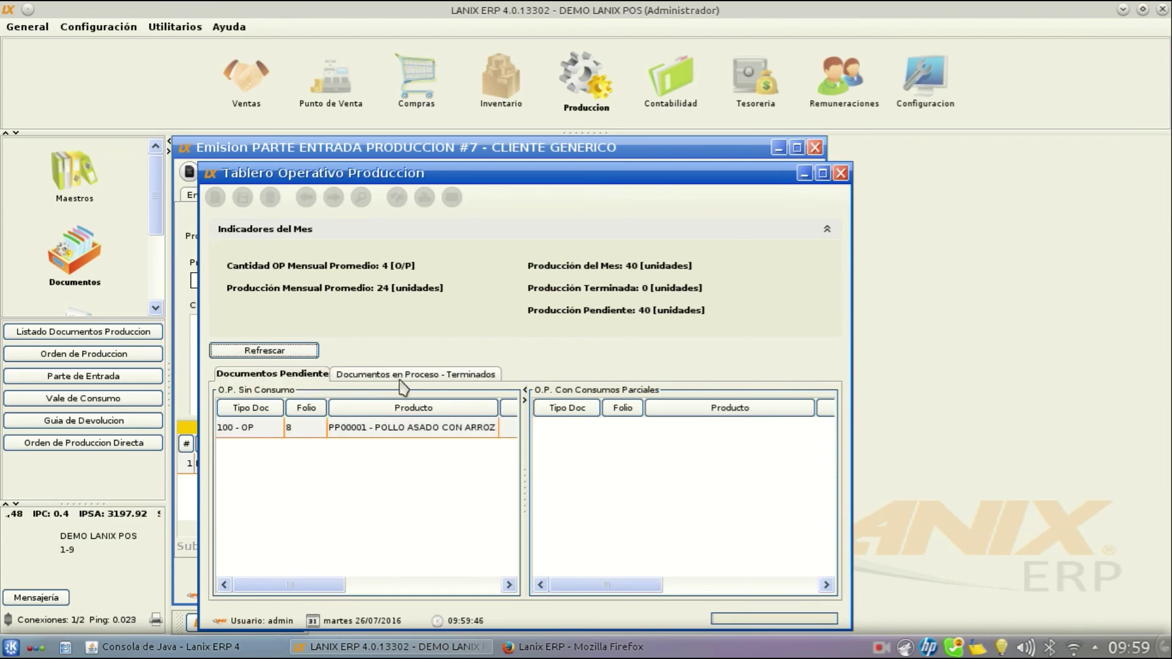
{"action": "left_click", "coordinate": [442, 376]}
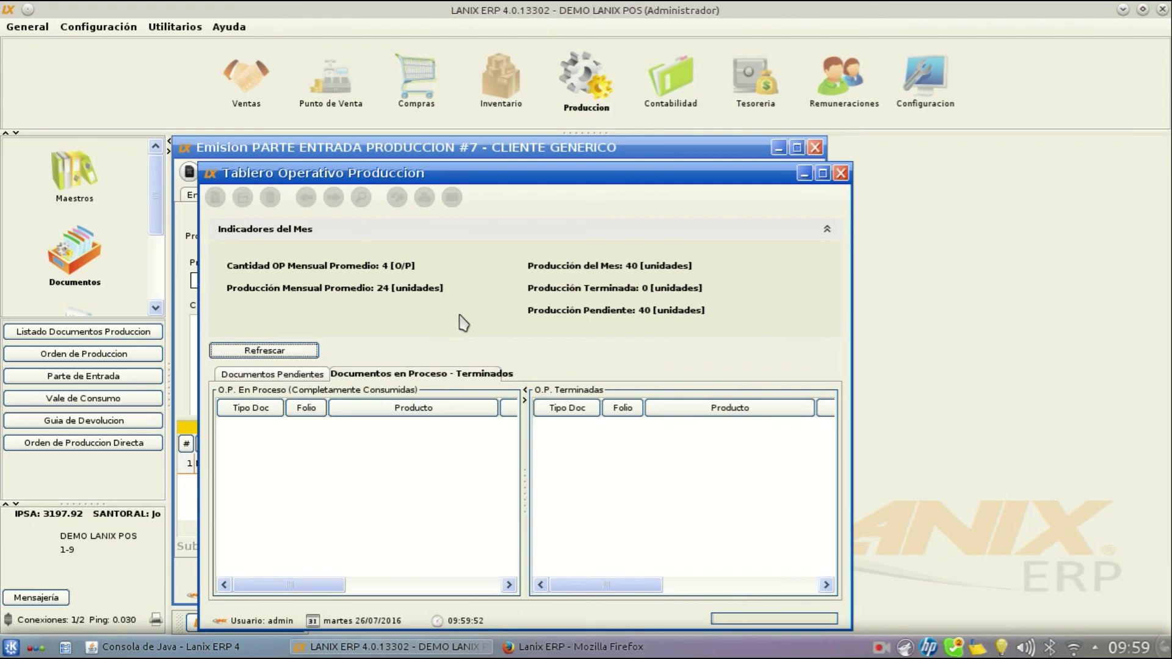
{"action": "left_click", "coordinate": [298, 375]}
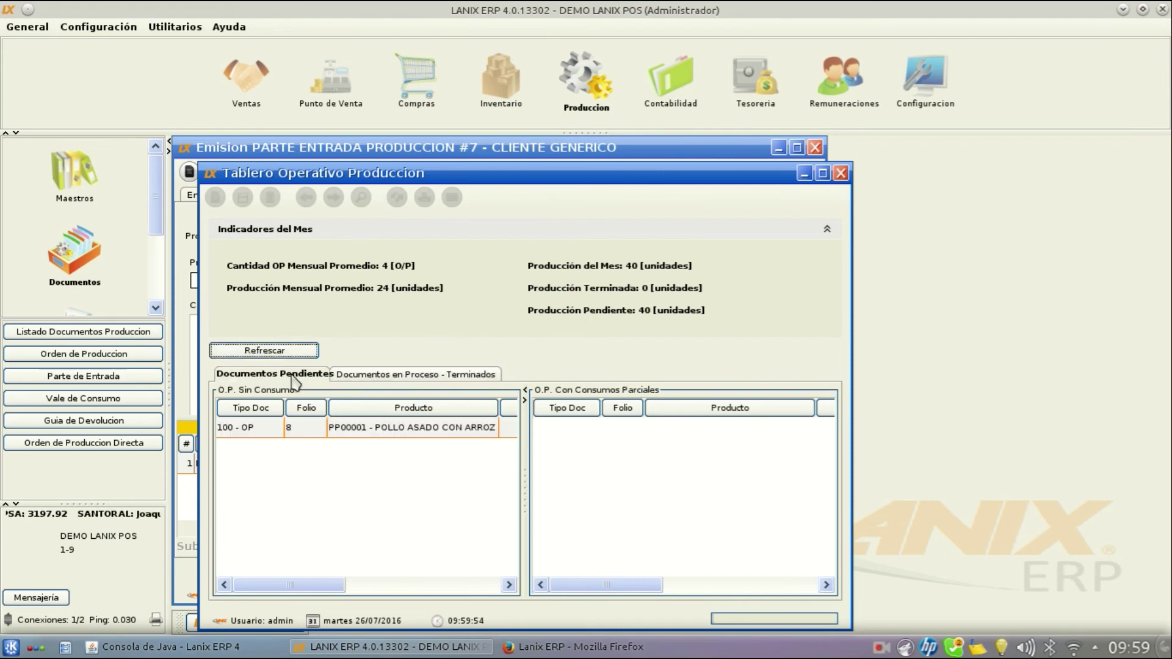
{"action": "left_click", "coordinate": [343, 378]}
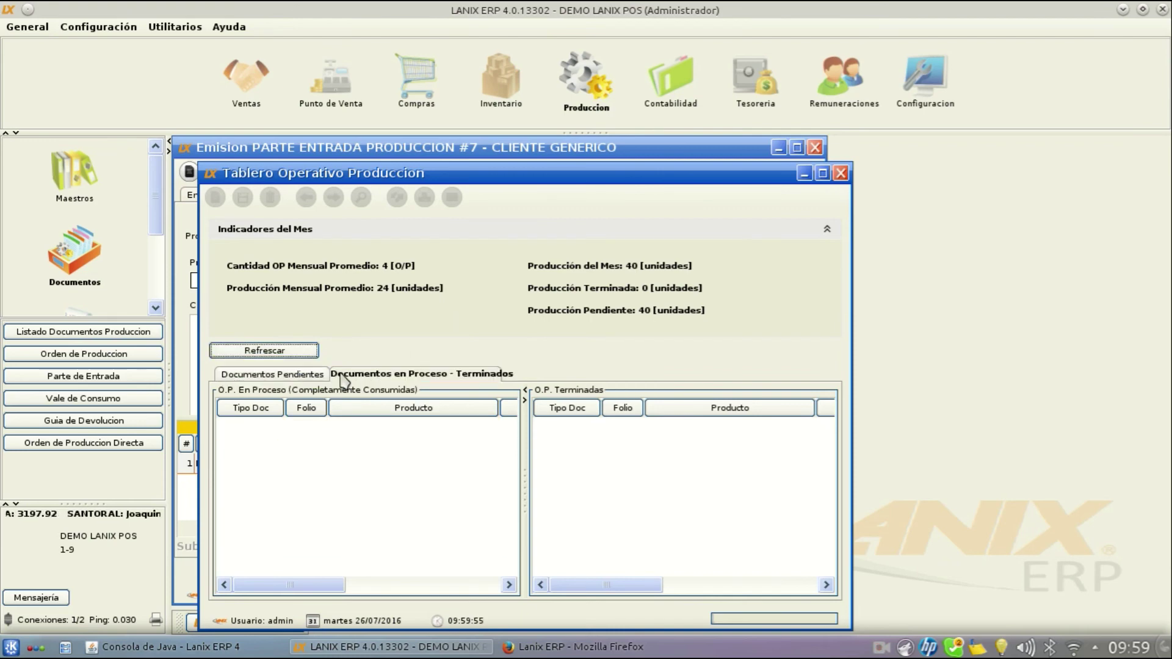
- Close the production board and the production entry without recording further changes
{"action": "left_click", "coordinate": [841, 174]}
{"action": "left_click", "coordinate": [815, 147]}
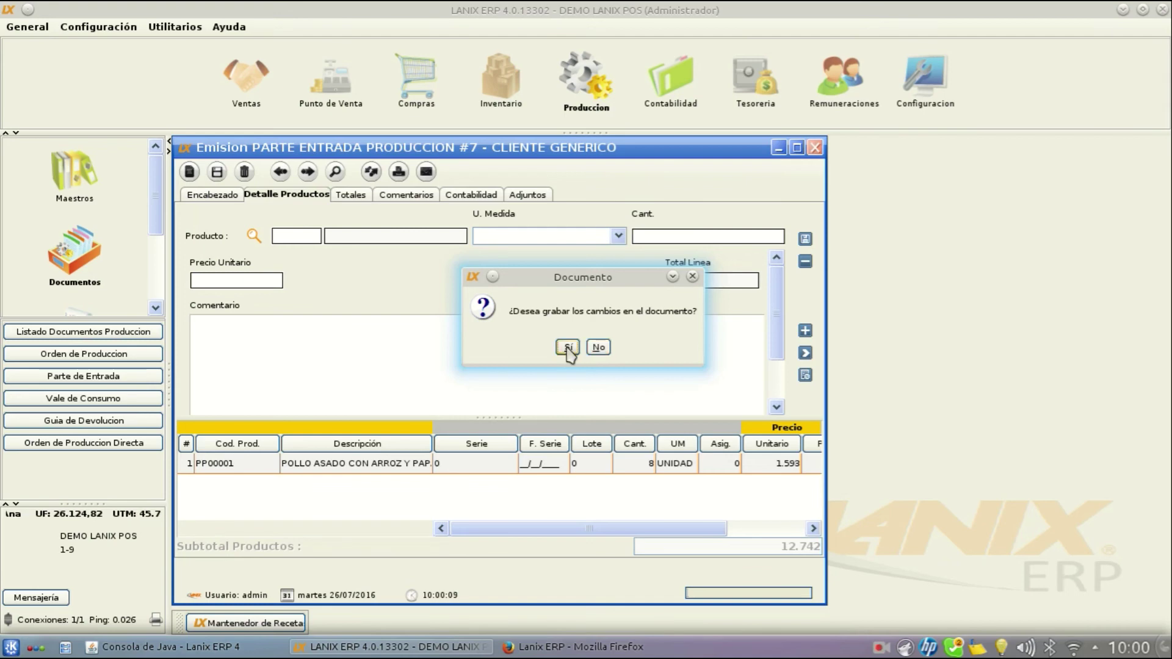
{"action": "left_click", "coordinate": [602, 347]}
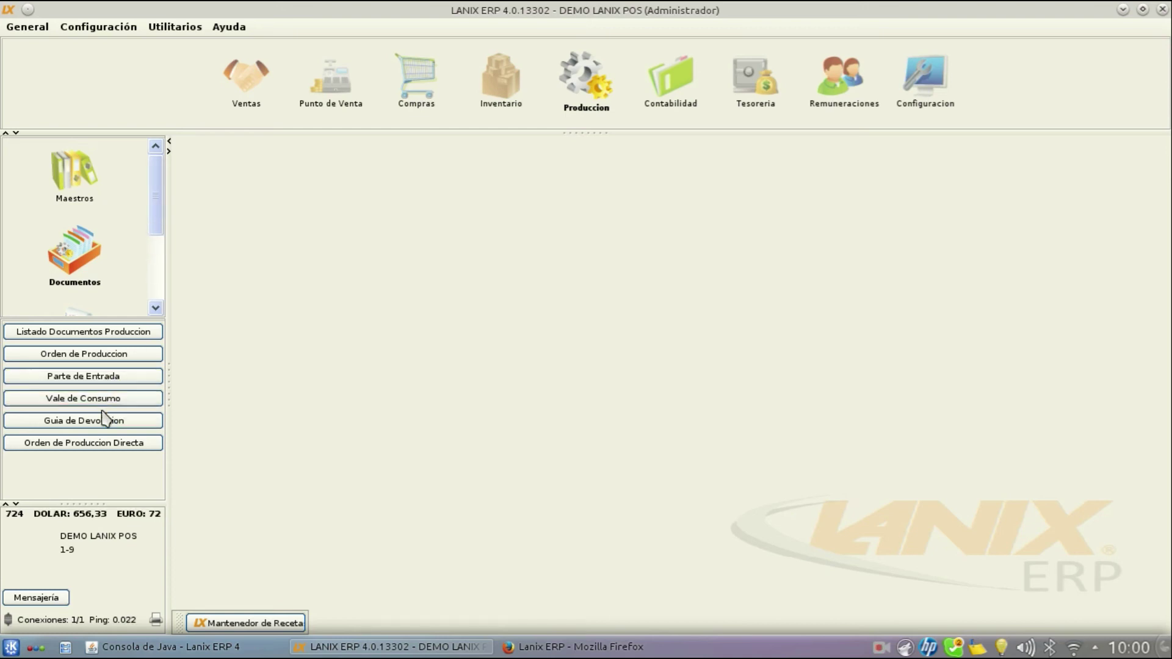
- Start a new Orden de Produccion Directa with document type 500 - ORDEN DE PRODUCCION DIRECTA
{"action": "left_click", "coordinate": [98, 451]}
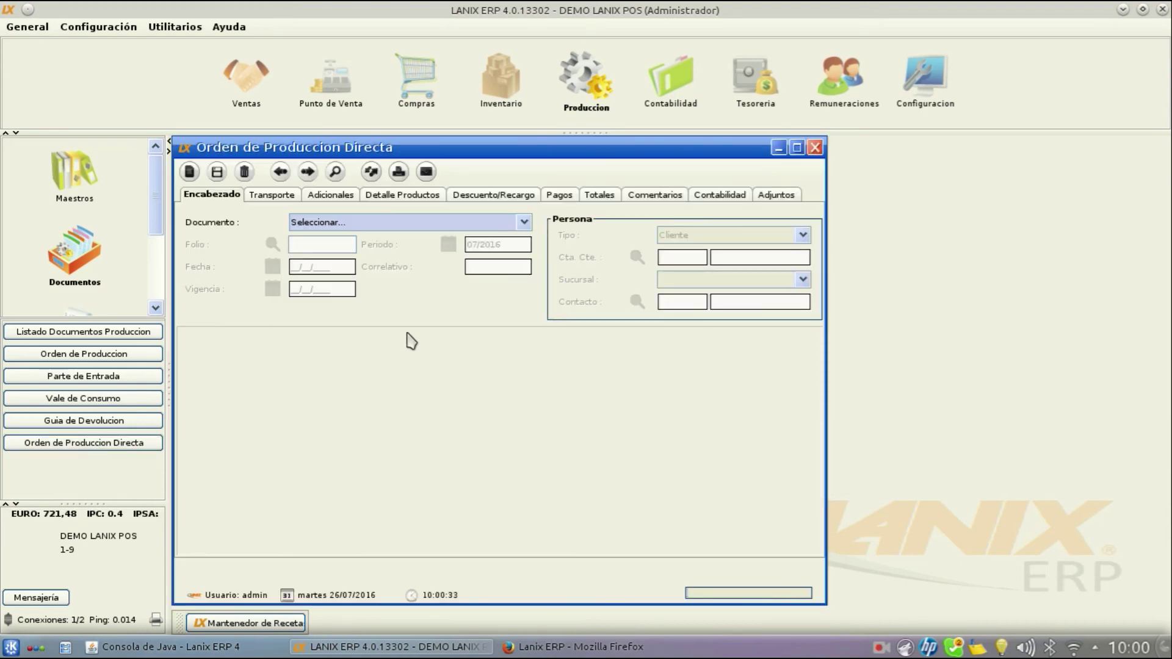
{"action": "left_click", "coordinate": [525, 223]}
{"action": "left_click", "coordinate": [476, 250]}
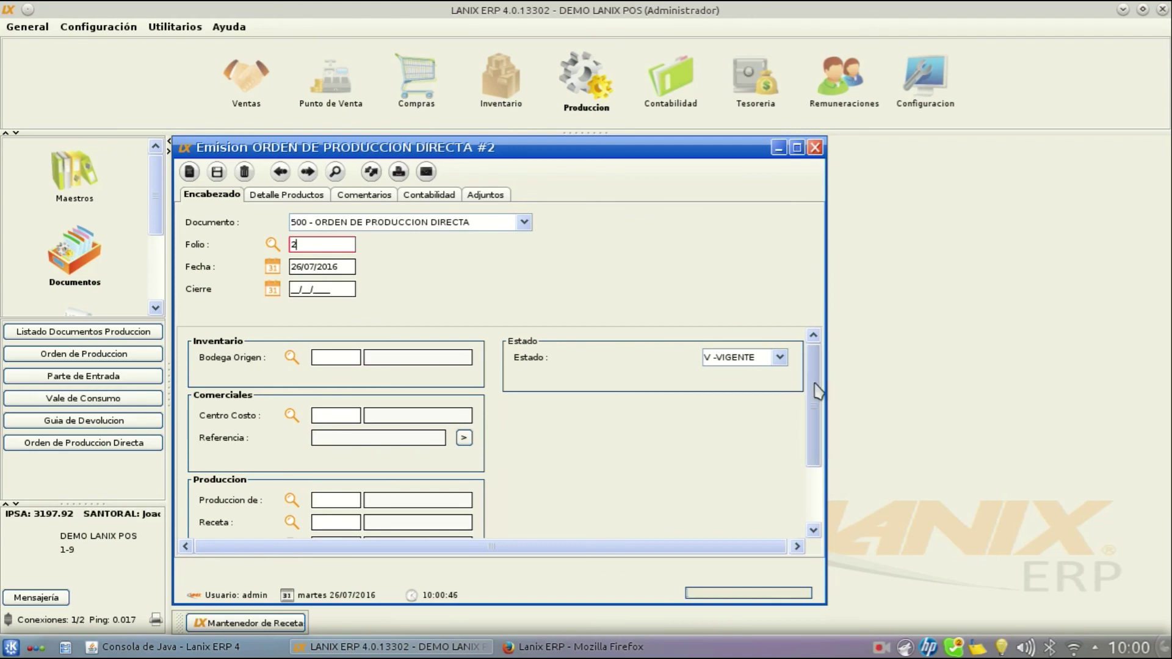
{"action": "scroll", "coordinate": [818, 390], "scroll_direction": "down", "scroll_amount": 2}
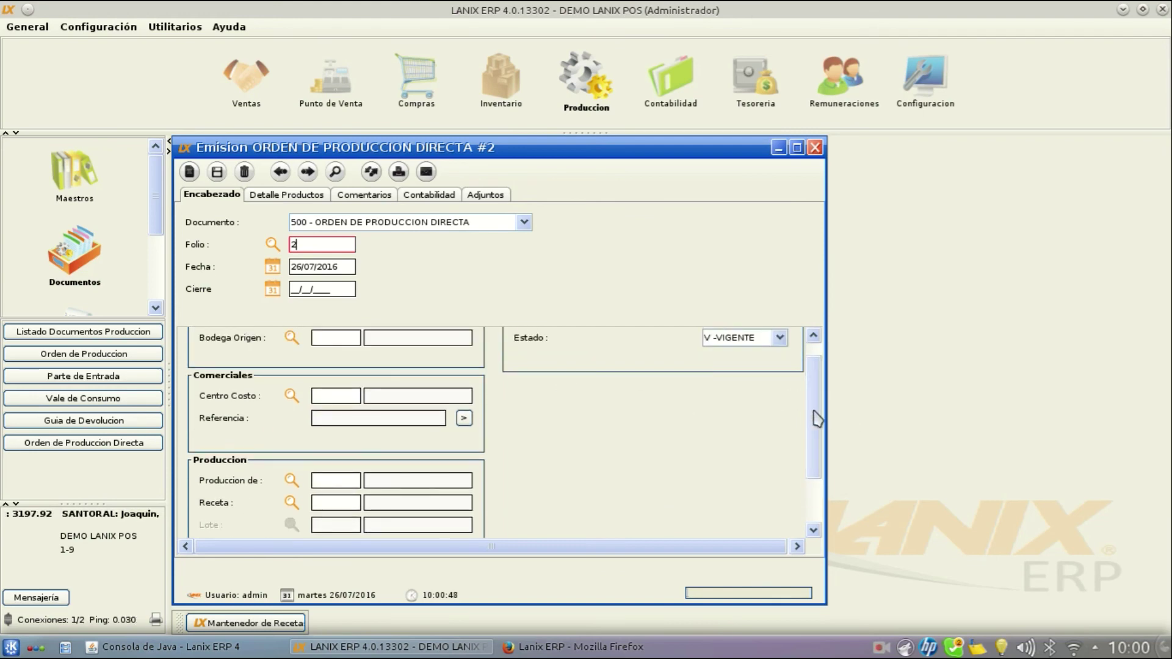
{"action": "scroll", "coordinate": [816, 416], "scroll_direction": "up", "scroll_amount": 2}
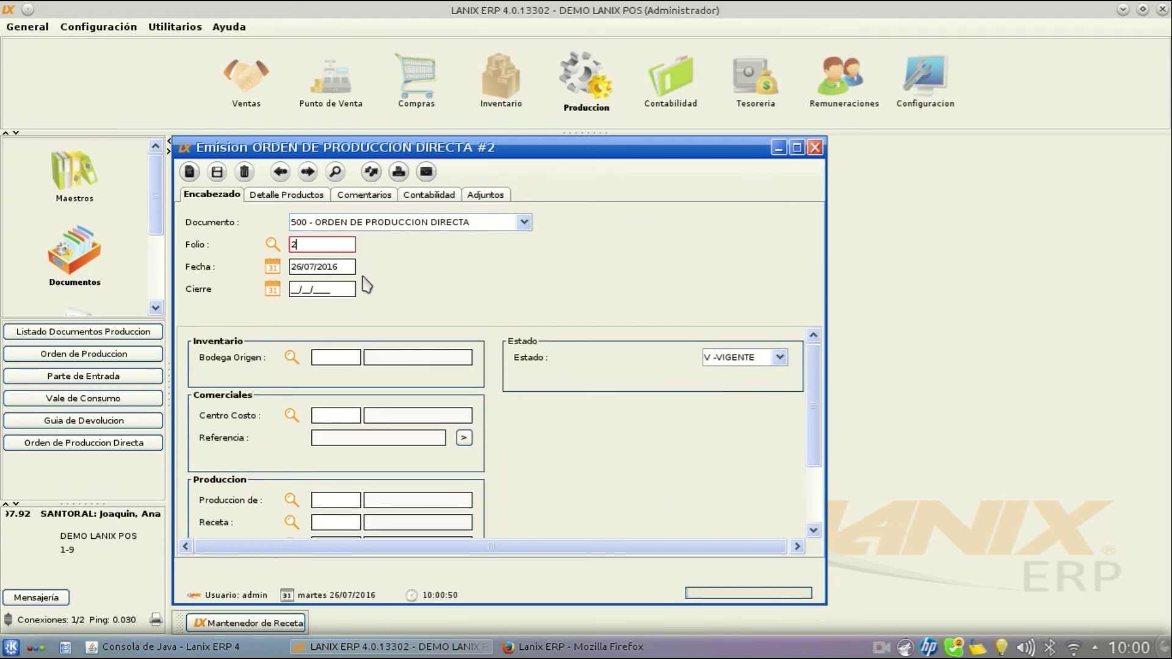
- Set the direct production order's source warehouse to BODEGA LOCAL and its cost centre to CENTRO DE COSTO 01
{"action": "left_click", "coordinate": [290, 359]}
{"action": "double_click", "coordinate": [449, 267]}
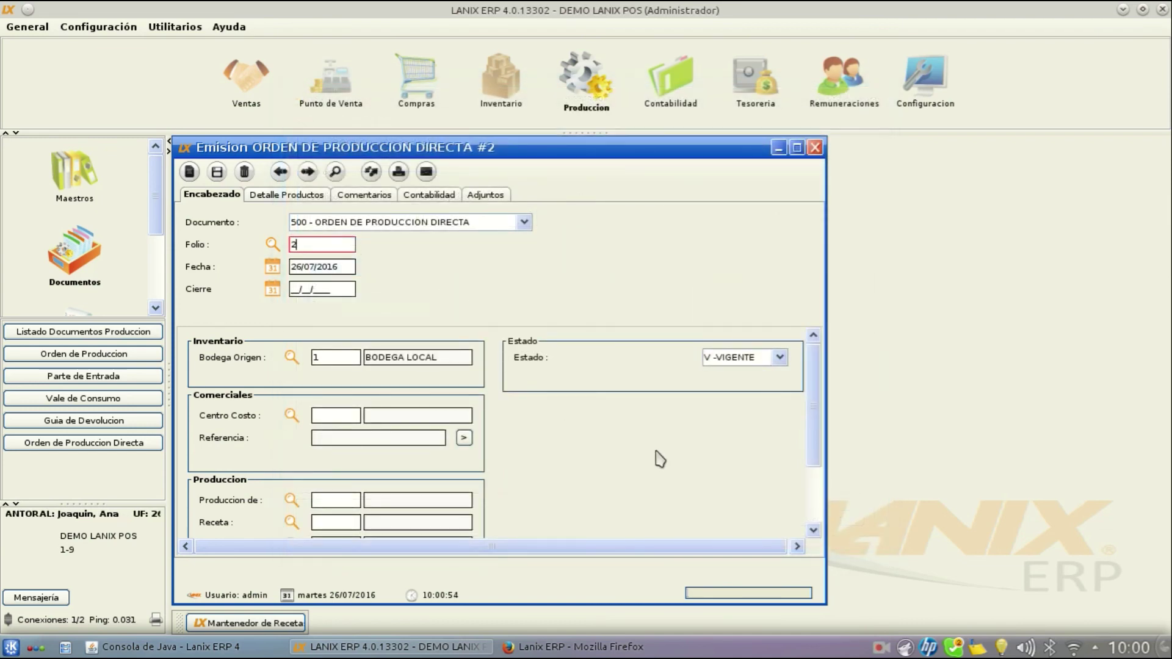
{"action": "scroll", "coordinate": [661, 459], "scroll_direction": "down", "scroll_amount": 2}
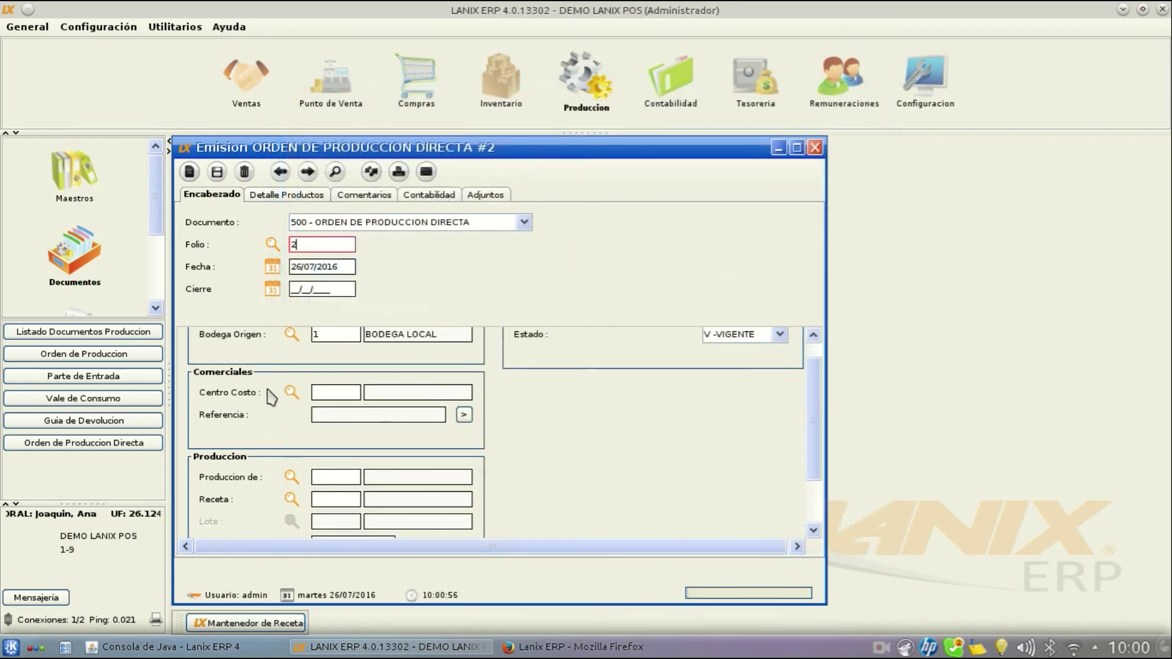
{"action": "left_click", "coordinate": [292, 392]}
{"action": "double_click", "coordinate": [405, 268]}
- Set the order to produce 10 units of PP00003 - POLLO 1/4 ASADO CON FIDEOS using RECETA 1 P C/ FIDEOS
{"action": "scroll", "coordinate": [629, 441], "scroll_direction": "down", "scroll_amount": 5}
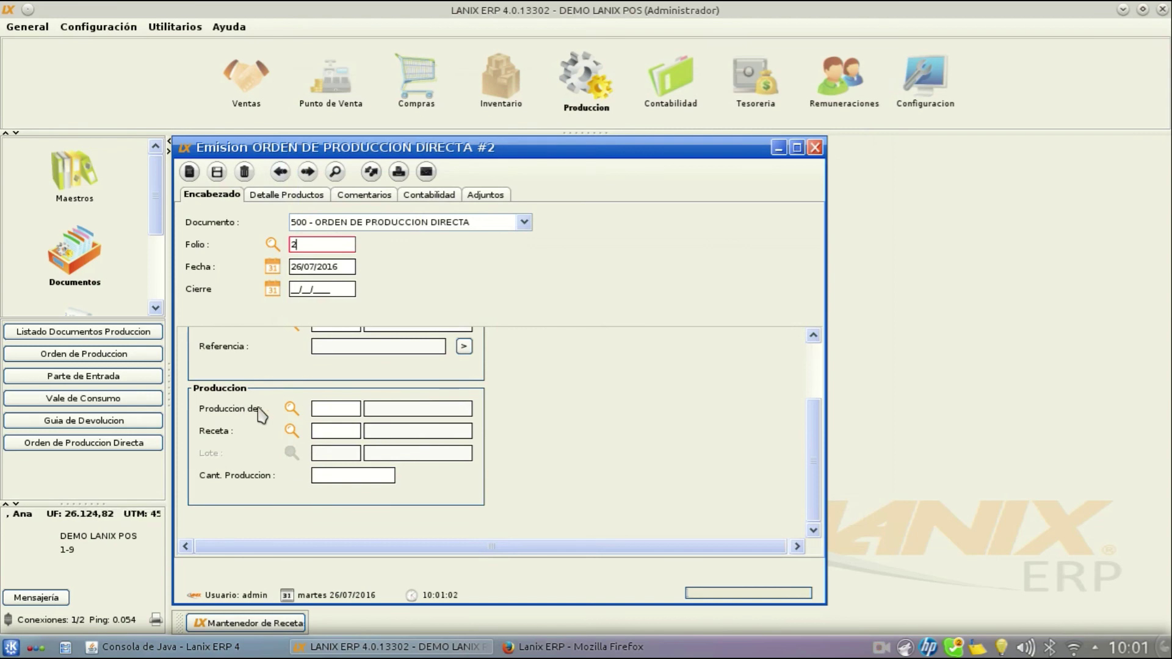
{"action": "left_click", "coordinate": [292, 408]}
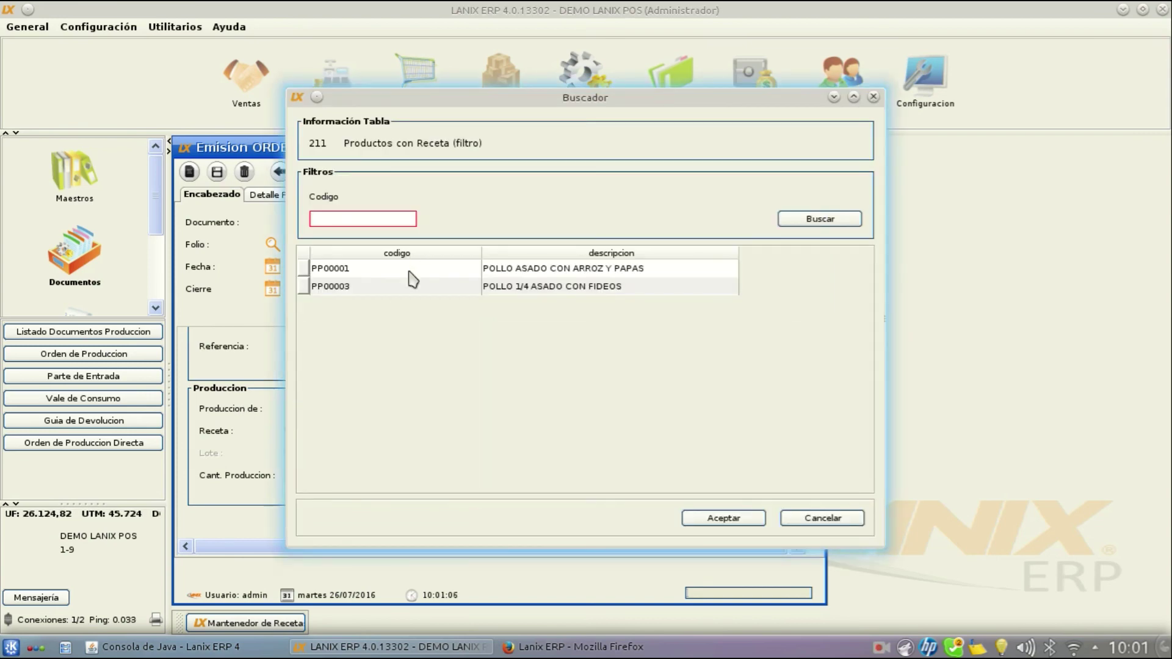
{"action": "double_click", "coordinate": [400, 287]}
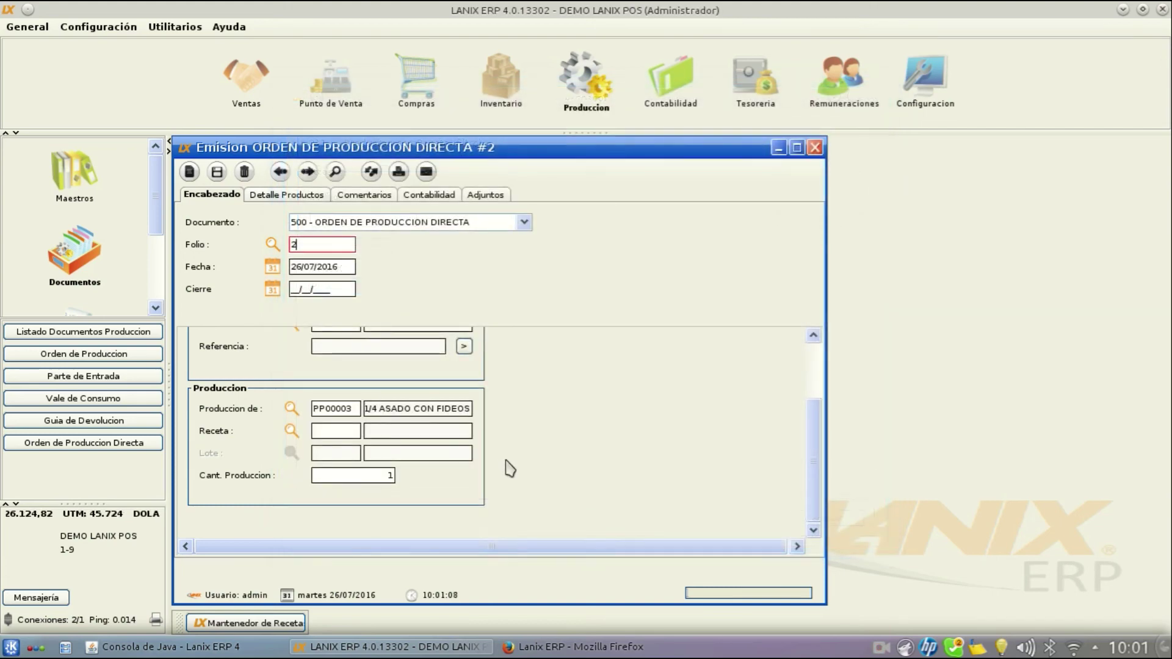
{"action": "left_click", "coordinate": [292, 431]}
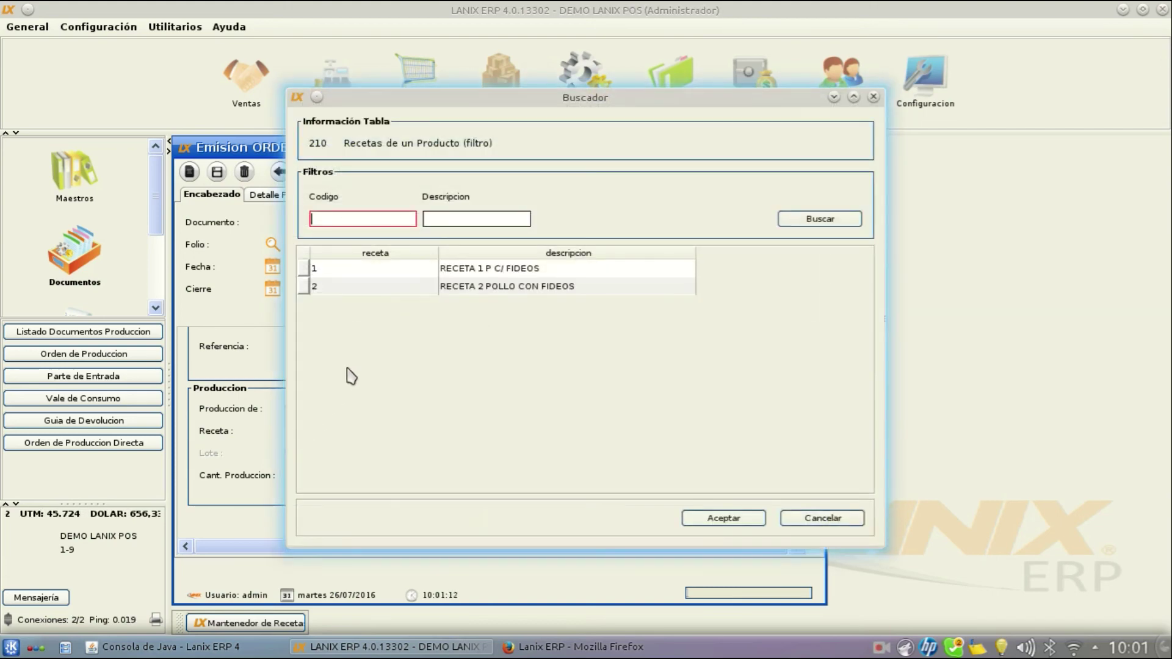
{"action": "left_click", "coordinate": [395, 273]}
{"action": "left_click", "coordinate": [721, 519]}
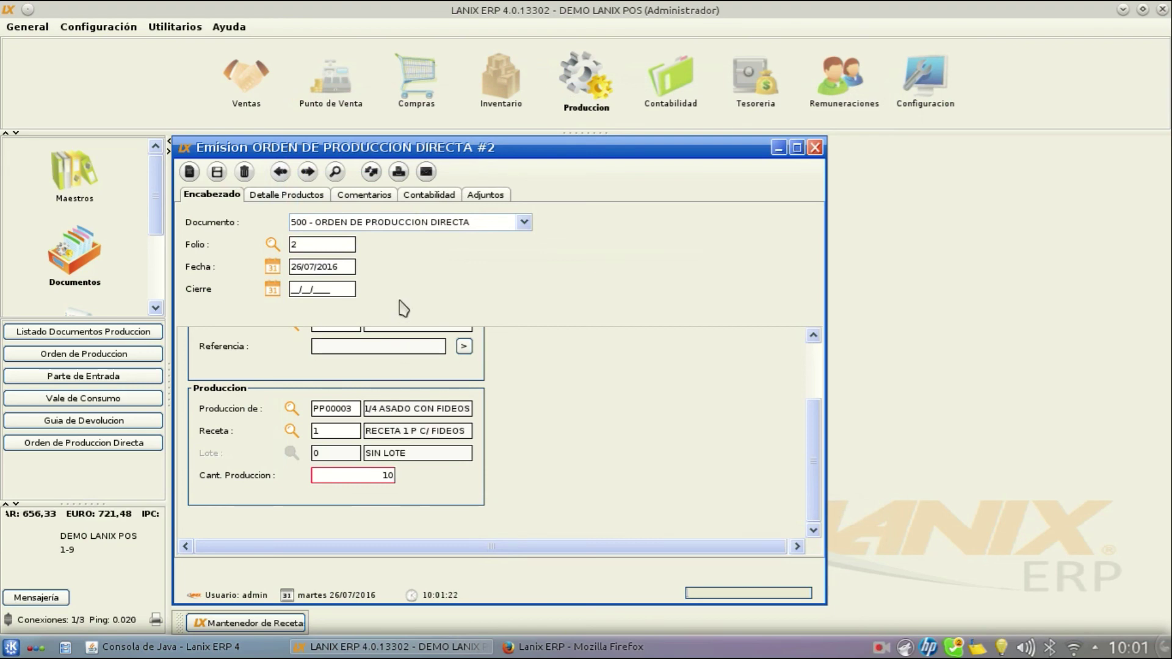
- Review the ingredient lines of direct production order 2, save it and decline to continue with that document
{"action": "scroll", "coordinate": [811, 470], "scroll_direction": "up", "scroll_amount": 3}
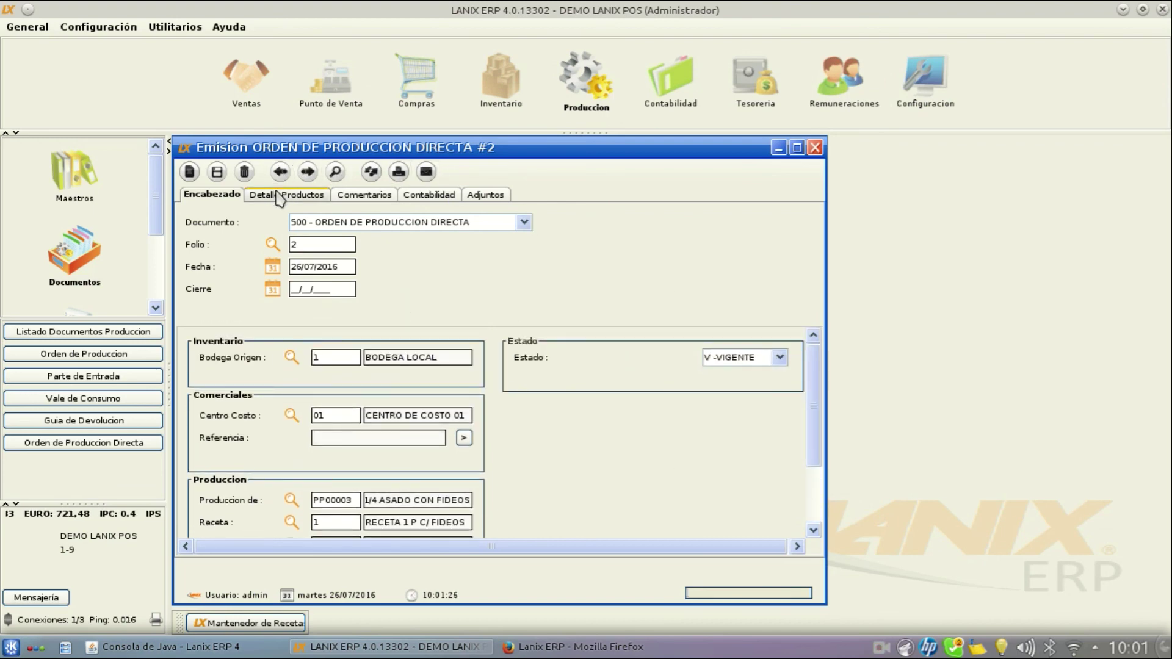
{"action": "left_click", "coordinate": [279, 195]}
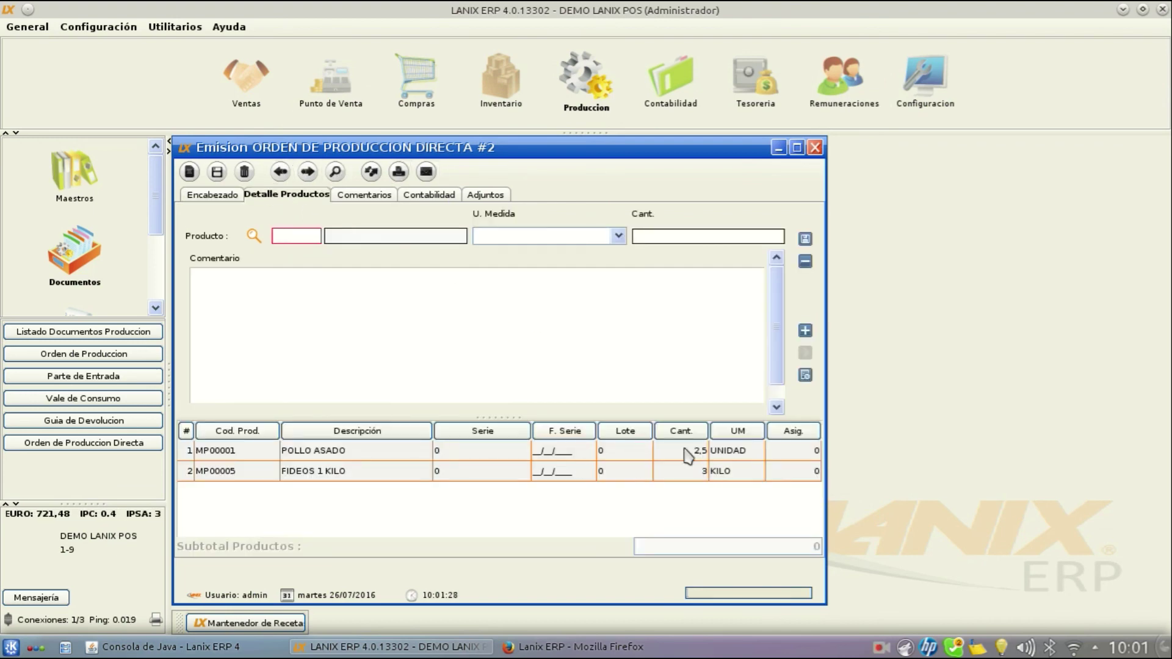
{"action": "left_click", "coordinate": [216, 173]}
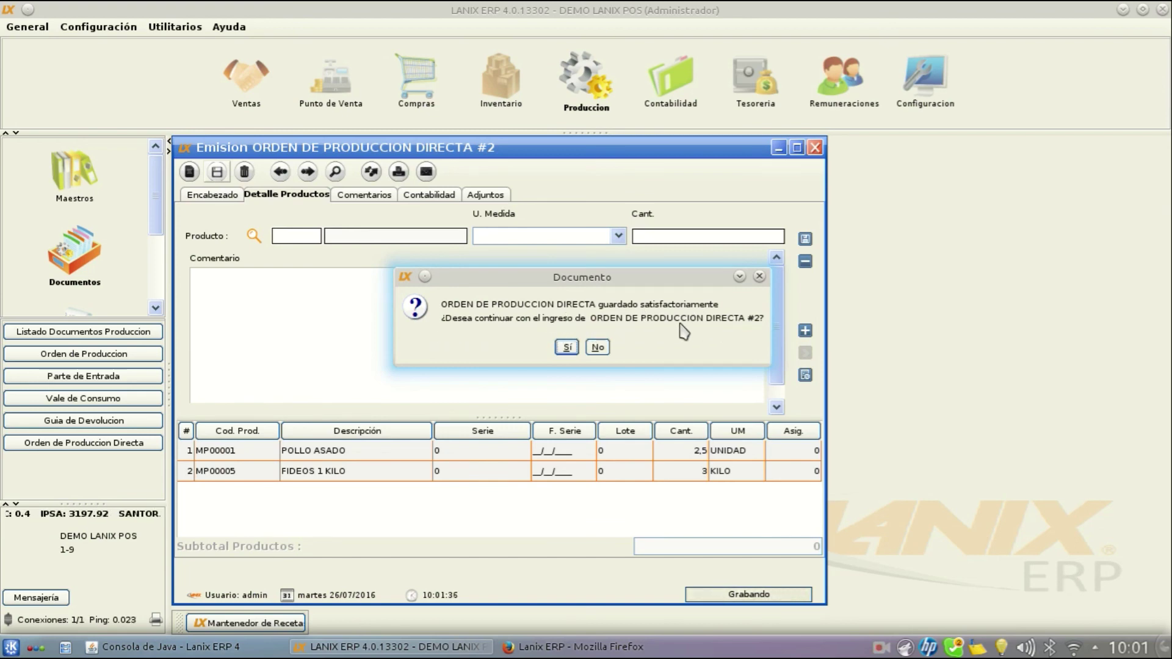
{"action": "left_click", "coordinate": [597, 348]}
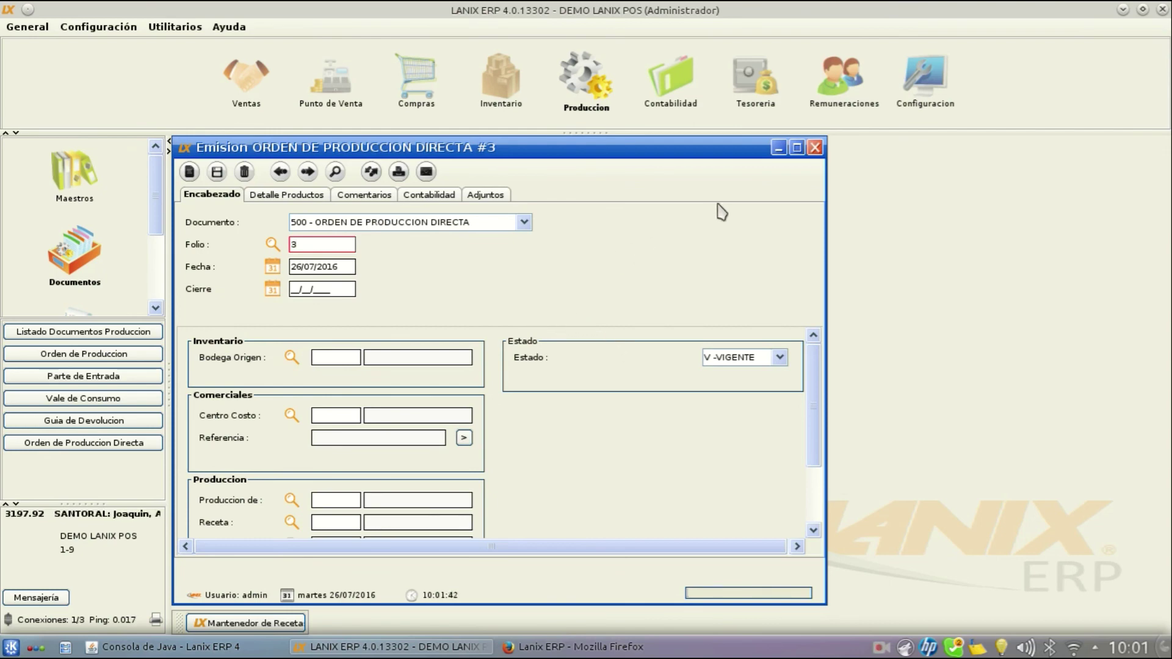
- Close the blank direct production order with folio 3 without saving it
{"action": "left_click", "coordinate": [272, 195]}
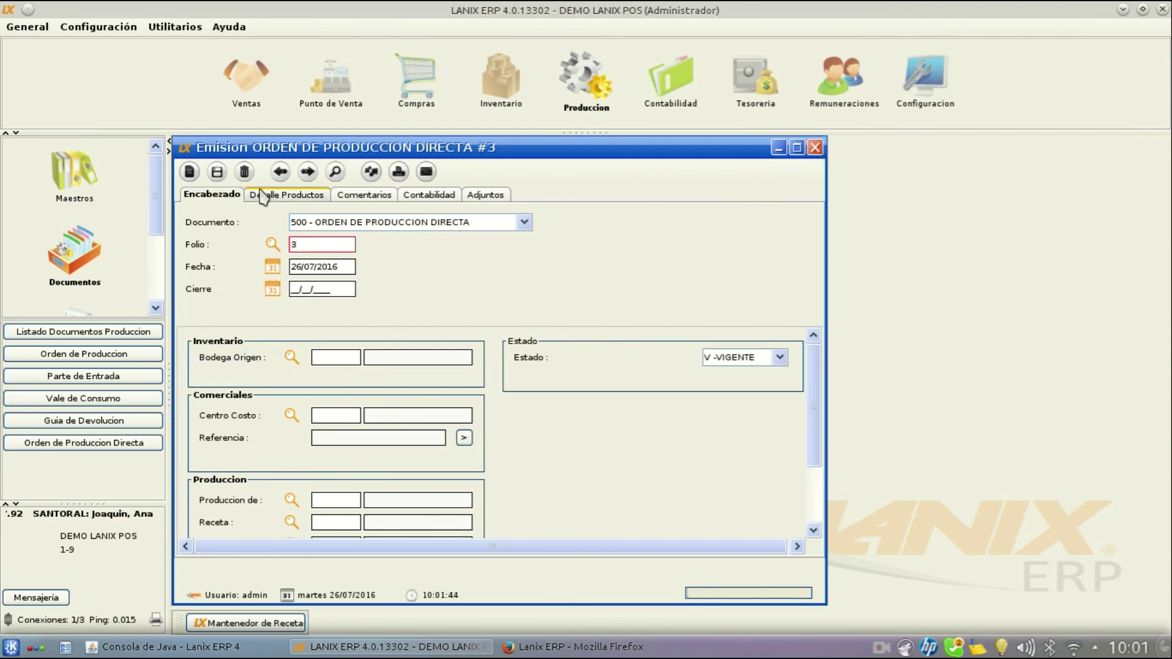
{"action": "left_click", "coordinate": [581, 346]}
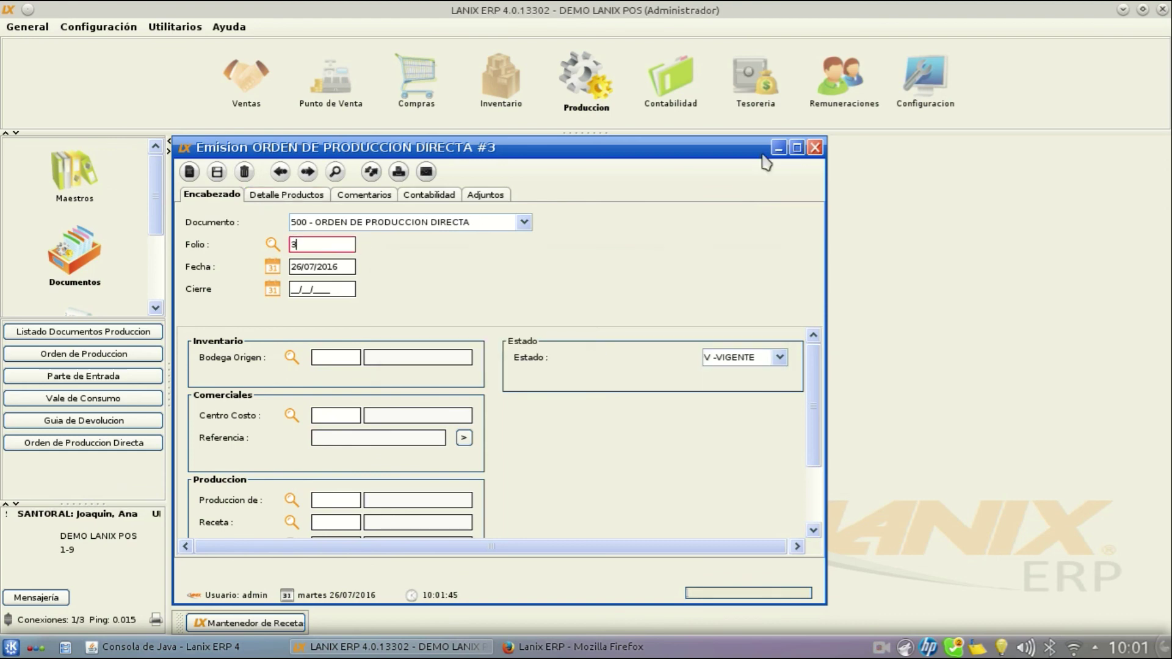
{"action": "left_click", "coordinate": [815, 147]}
{"action": "left_click", "coordinate": [598, 347]}
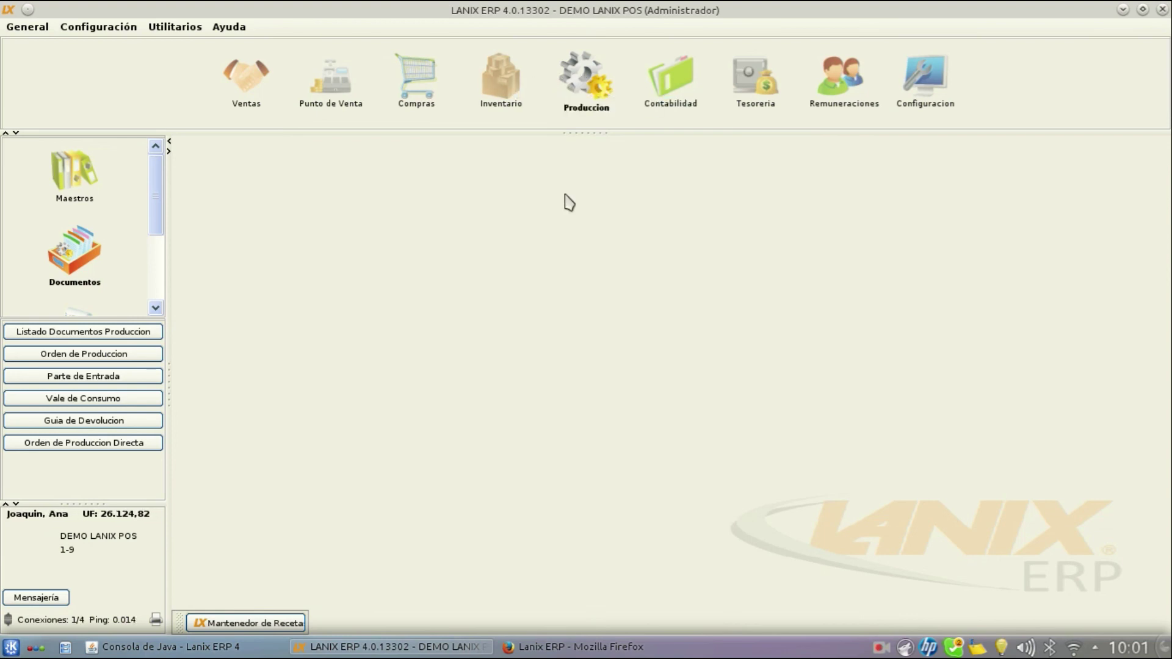
- Open the inventory module's Mayor Auxiliar report and set PRODUCTO INICIAL to PP00003 - POLLO 1/4 ASADO CON FIDEOS, filtering product codes by PP
{"action": "left_click", "coordinate": [505, 83]}
{"action": "left_click_drag", "start_coordinate": [157, 196], "coordinate": [156, 235]}
{"action": "left_click", "coordinate": [78, 293]}
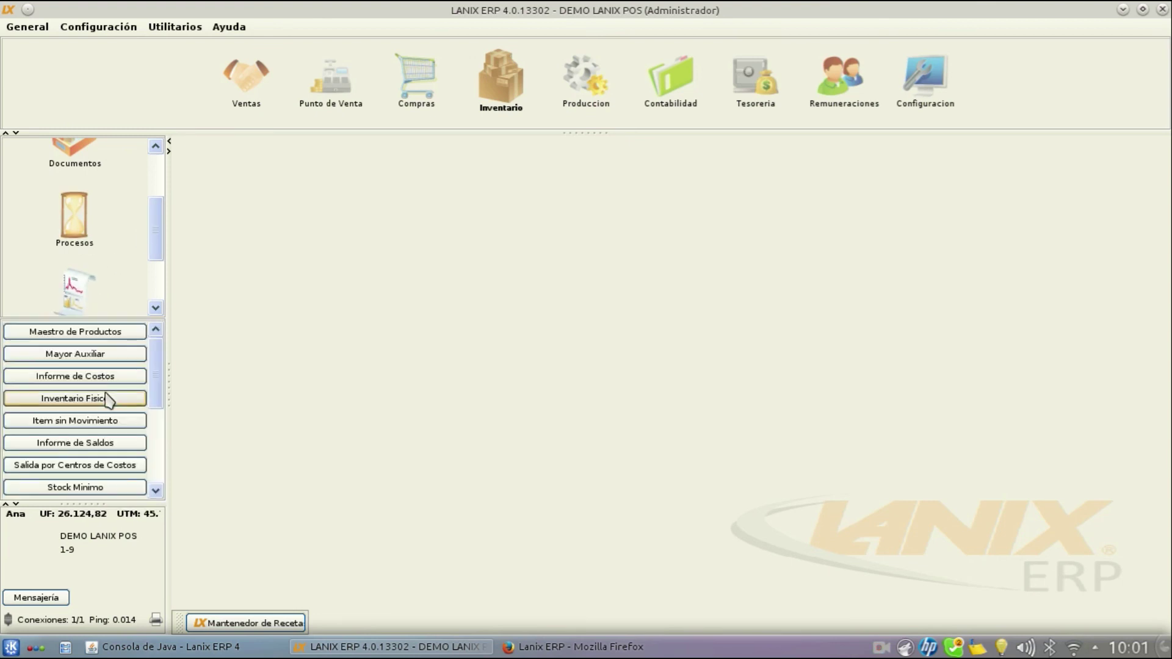
{"action": "left_click", "coordinate": [80, 355]}
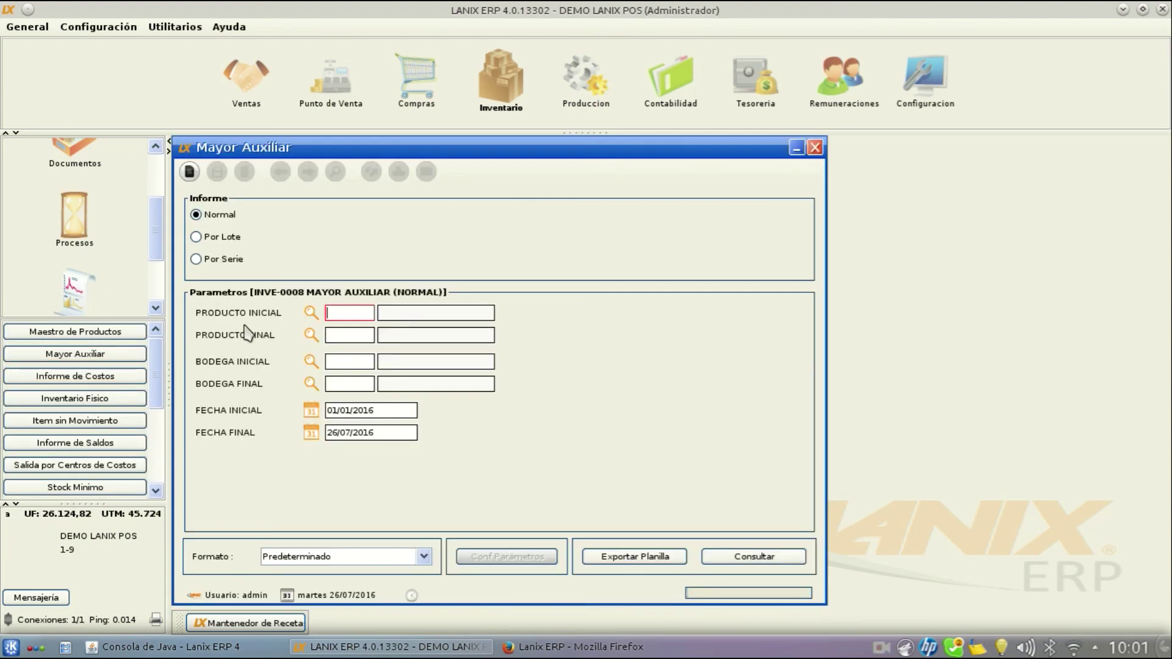
{"action": "left_click", "coordinate": [310, 314]}
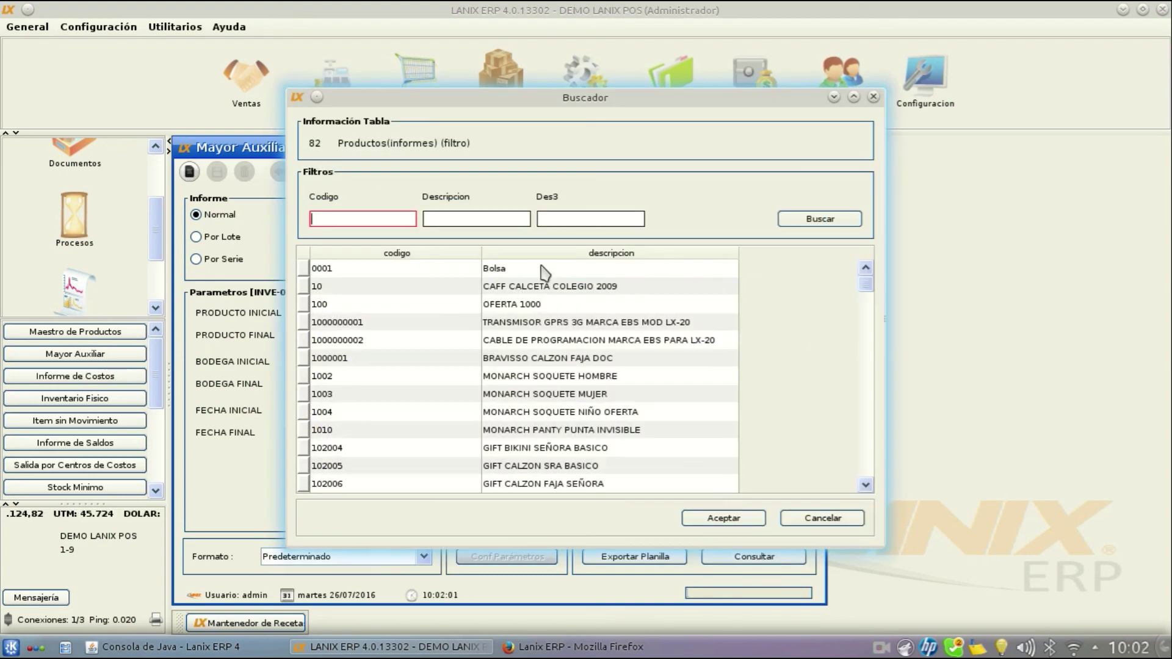
{"action": "key", "text": "Return"}
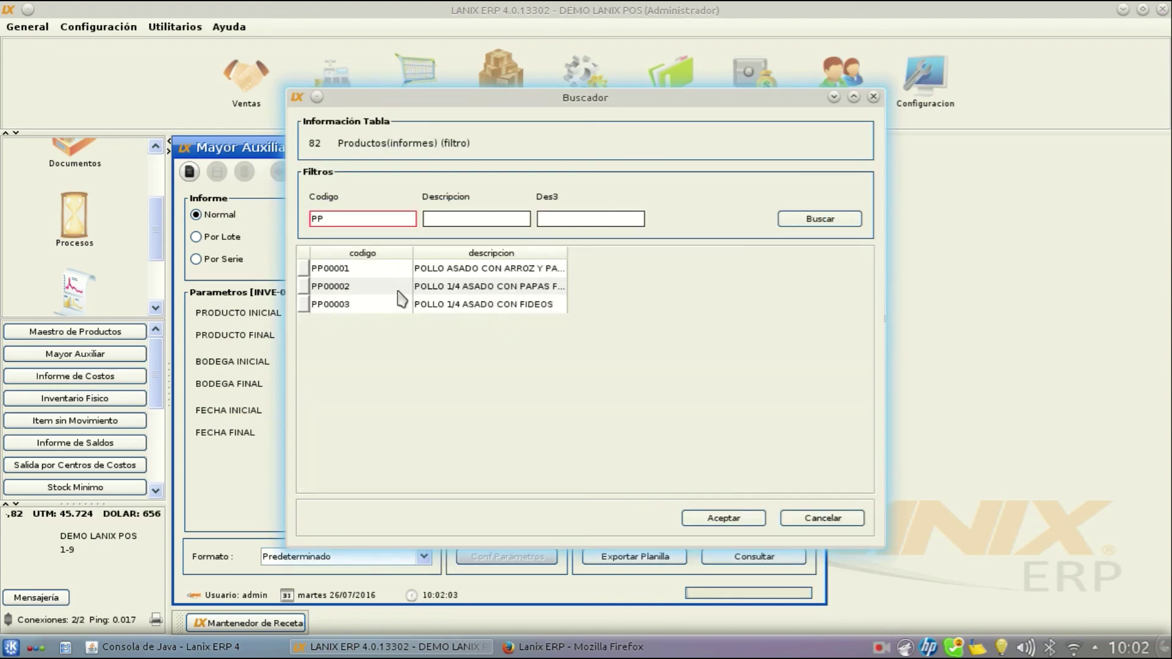
{"action": "left_click", "coordinate": [360, 306]}
{"action": "double_click", "coordinate": [362, 305]}
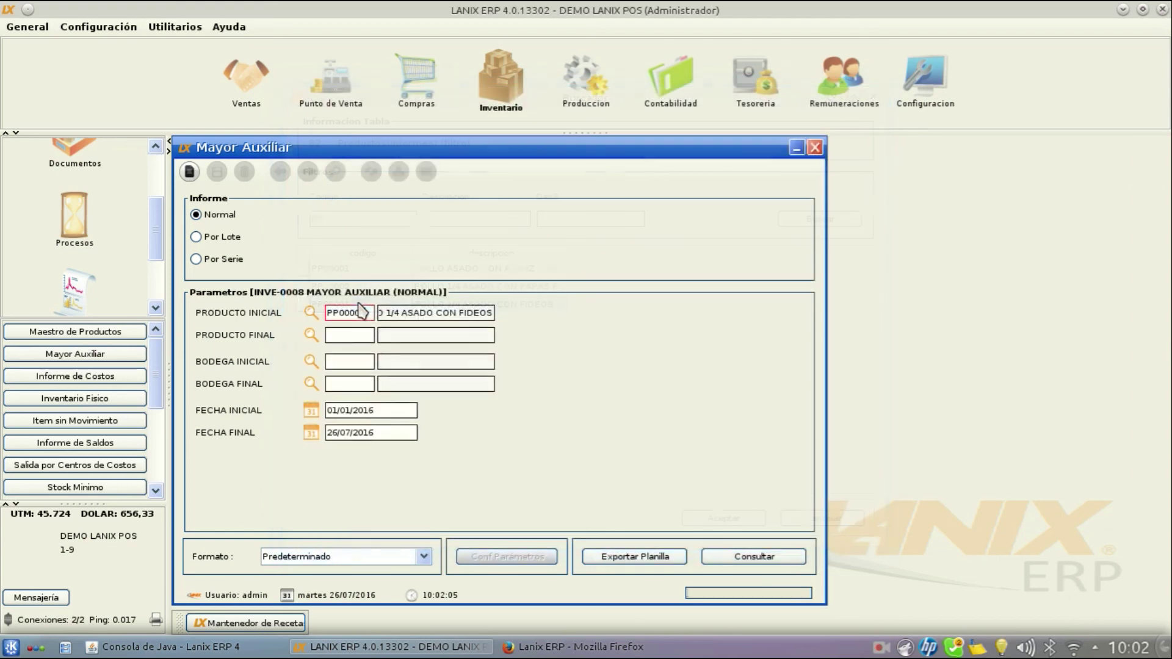
- Set PRODUCTO FINAL to the same code, PP00003, and run the Mayor Auxiliar report
{"action": "left_click", "coordinate": [355, 336]}
{"action": "left_click", "coordinate": [366, 315]}
{"action": "key", "text": "ctrl+c"}
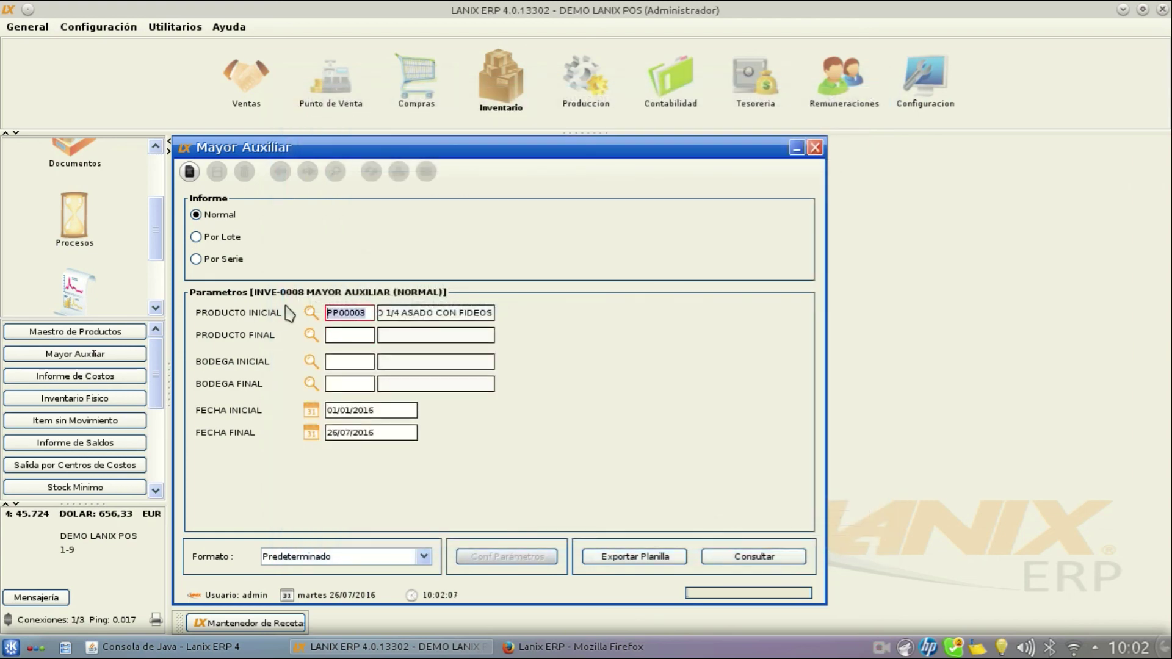
{"action": "left_click", "coordinate": [337, 336]}
{"action": "key", "text": "ctrl+v"}
{"action": "left_click", "coordinate": [753, 555]}
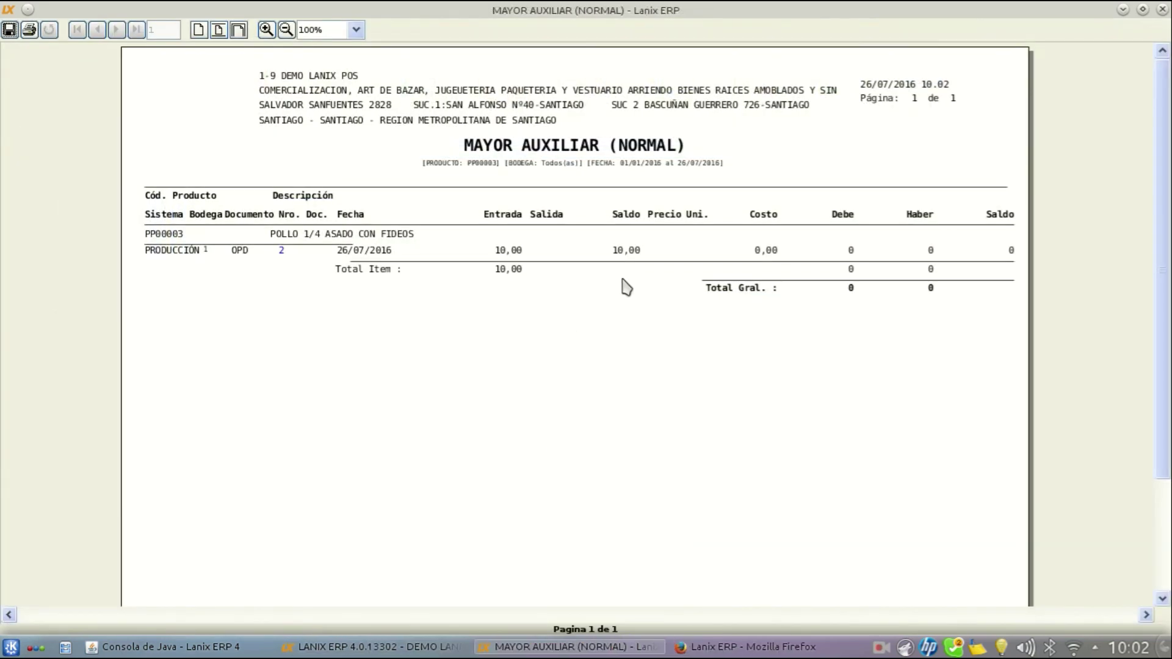
- Open direct production order 2 from the PP00003 ledger entry, review its ingredient lines and totals, and close it
{"action": "left_click", "coordinate": [281, 251]}
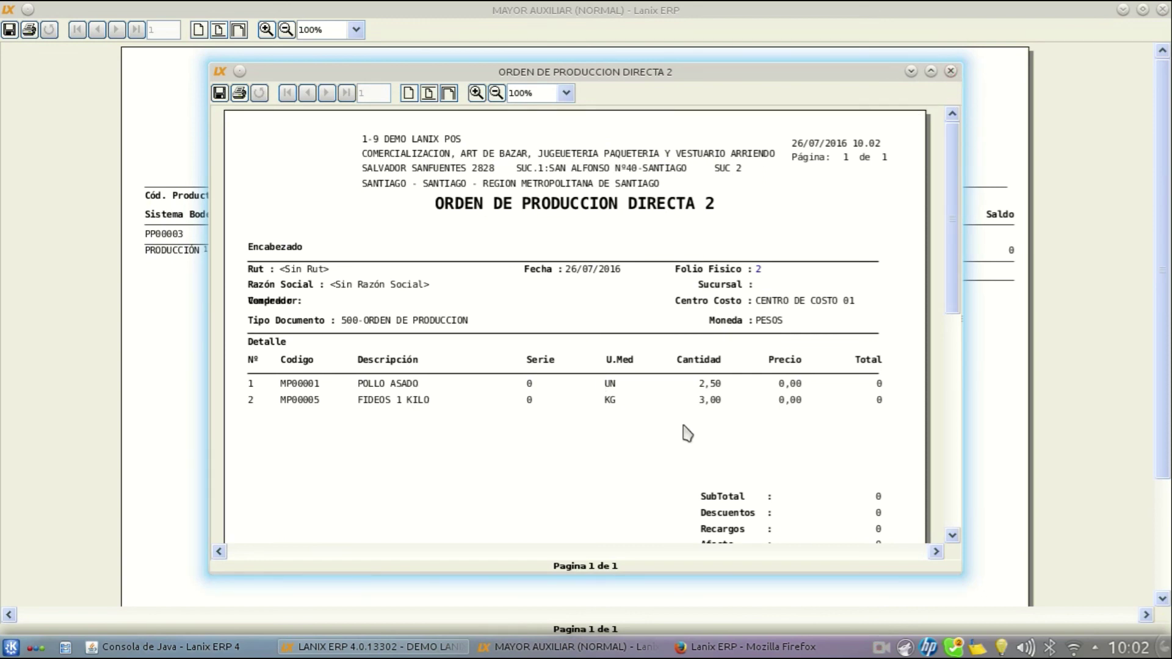
{"action": "scroll", "coordinate": [707, 431], "scroll_direction": "down", "scroll_amount": 4}
{"action": "scroll", "coordinate": [706, 430], "scroll_direction": "up", "scroll_amount": 2}
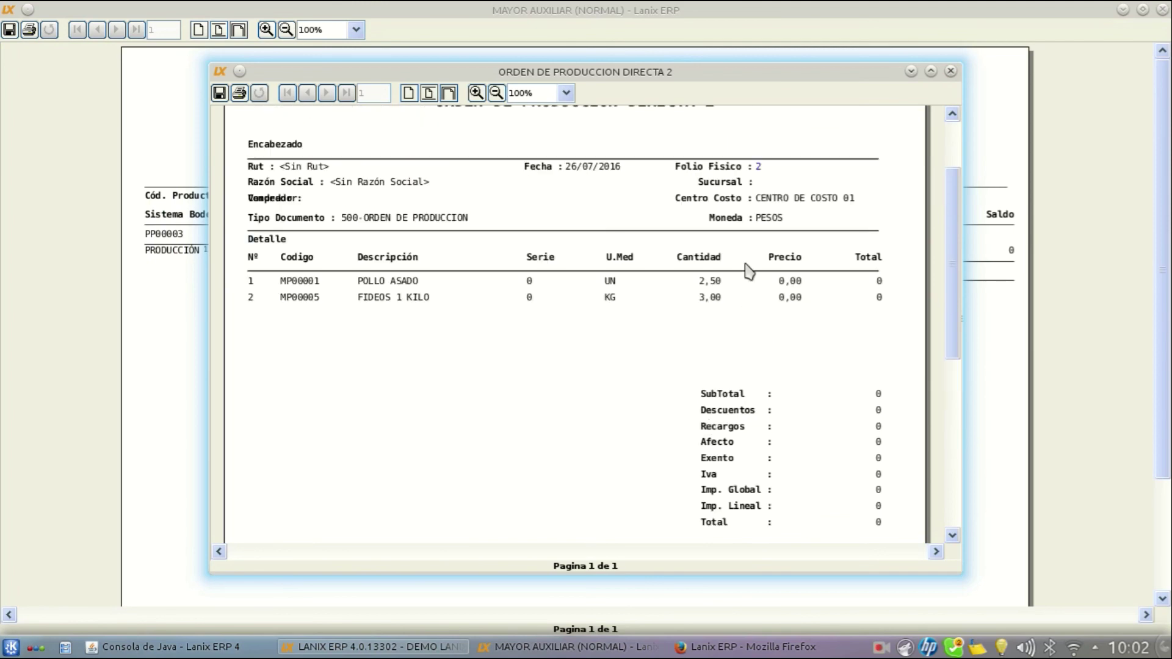
{"action": "scroll", "coordinate": [663, 271], "scroll_direction": "up", "scroll_amount": 2}
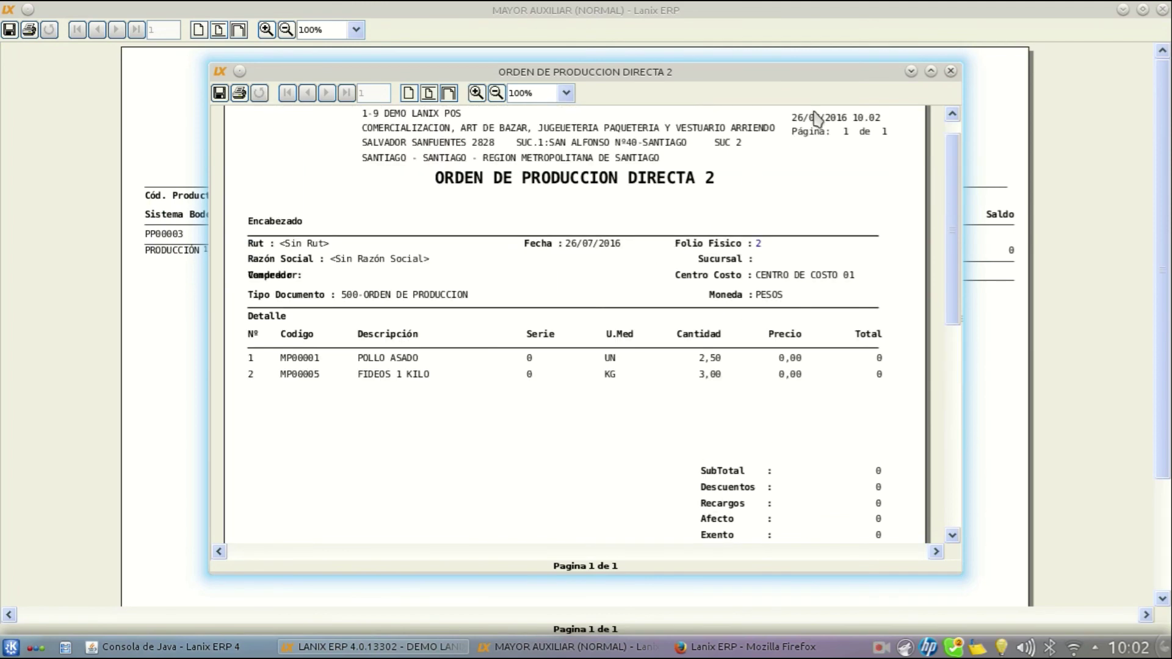
{"action": "left_click", "coordinate": [950, 72]}
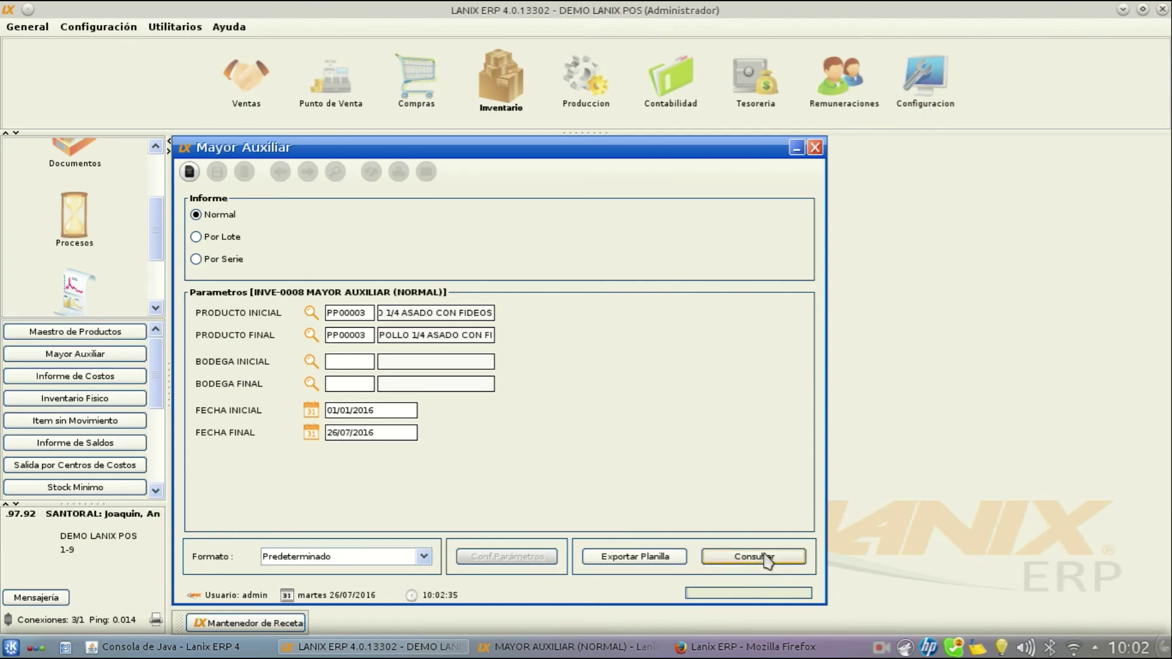
{"action": "left_click", "coordinate": [171, 650]}
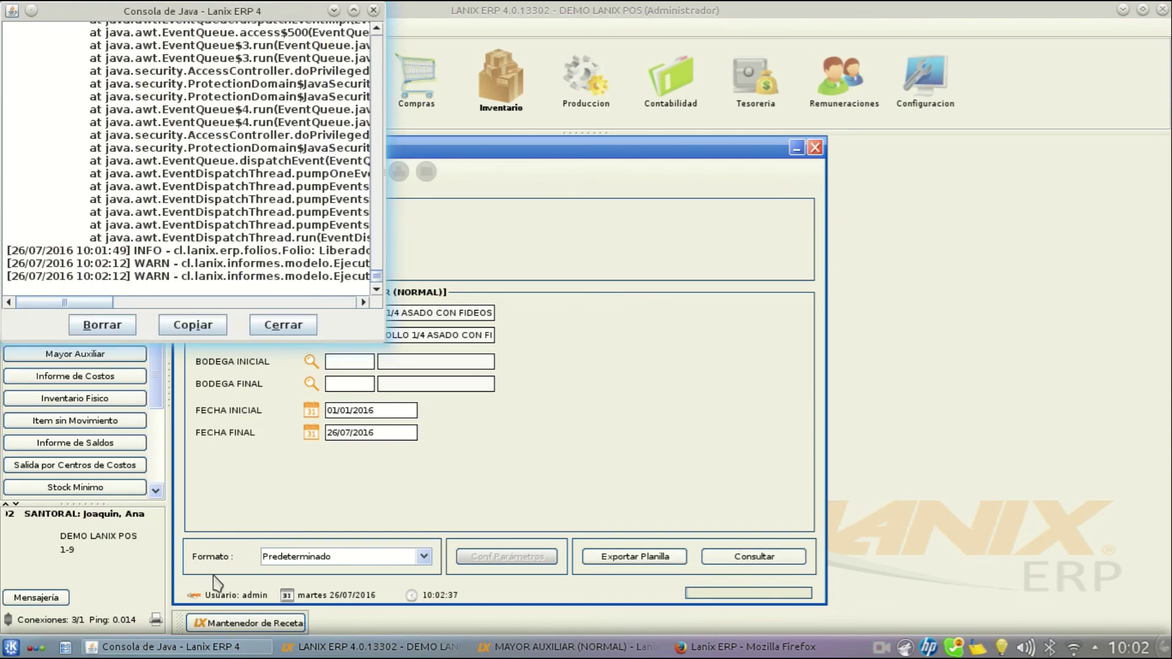
{"action": "left_click", "coordinate": [215, 652]}
{"action": "left_click", "coordinate": [214, 652]}
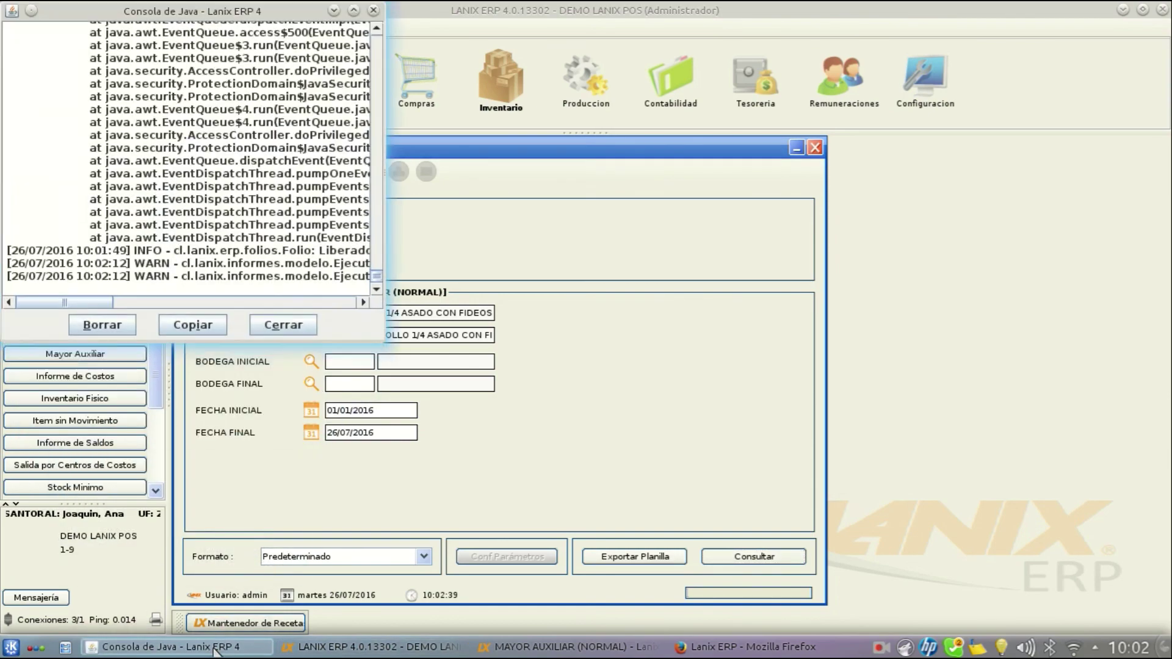
{"action": "left_click", "coordinate": [215, 652]}
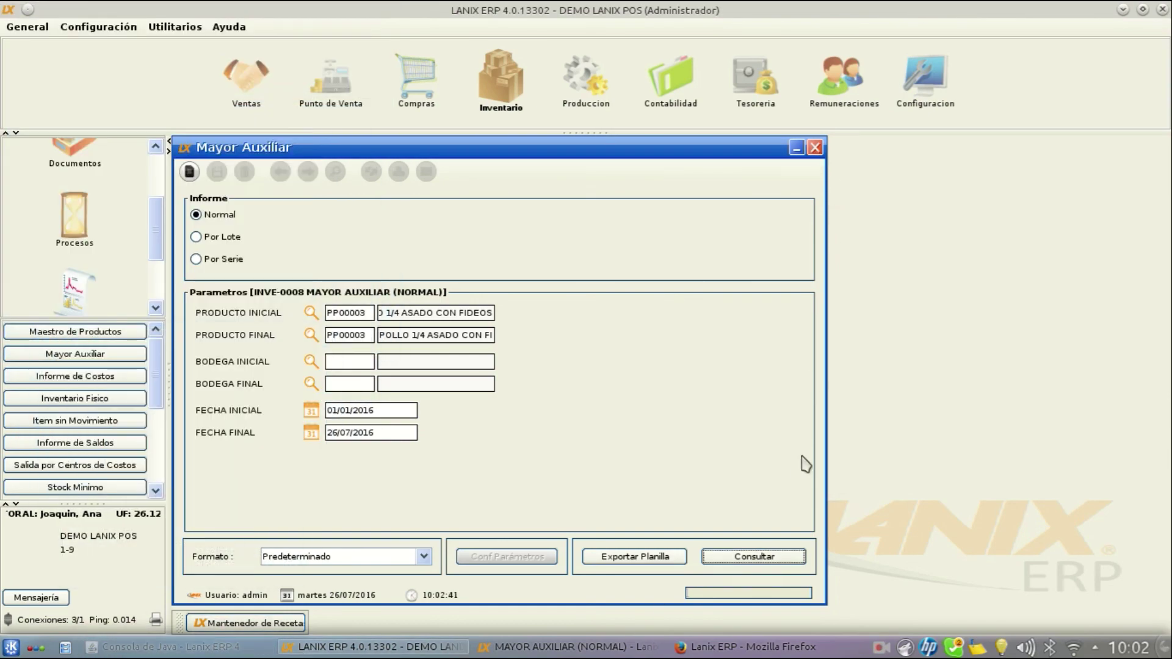
- Run the Mayor Auxiliar report again for PP00003 and close it after viewing
{"action": "left_click", "coordinate": [771, 559]}
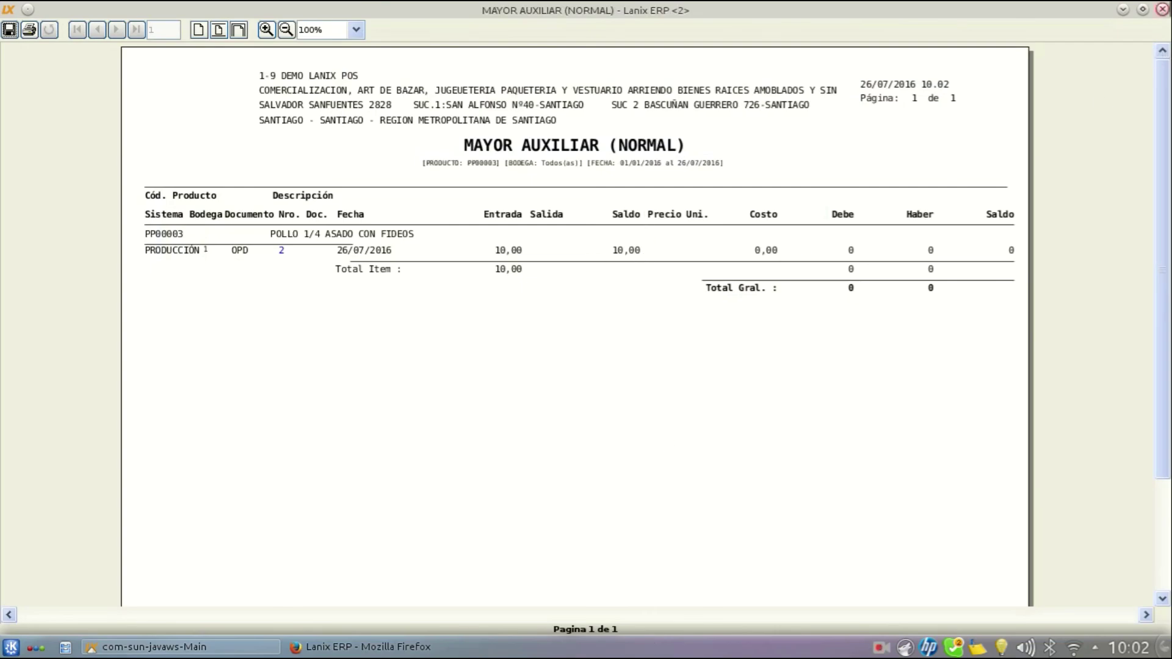
{"action": "left_click", "coordinate": [1162, 10]}
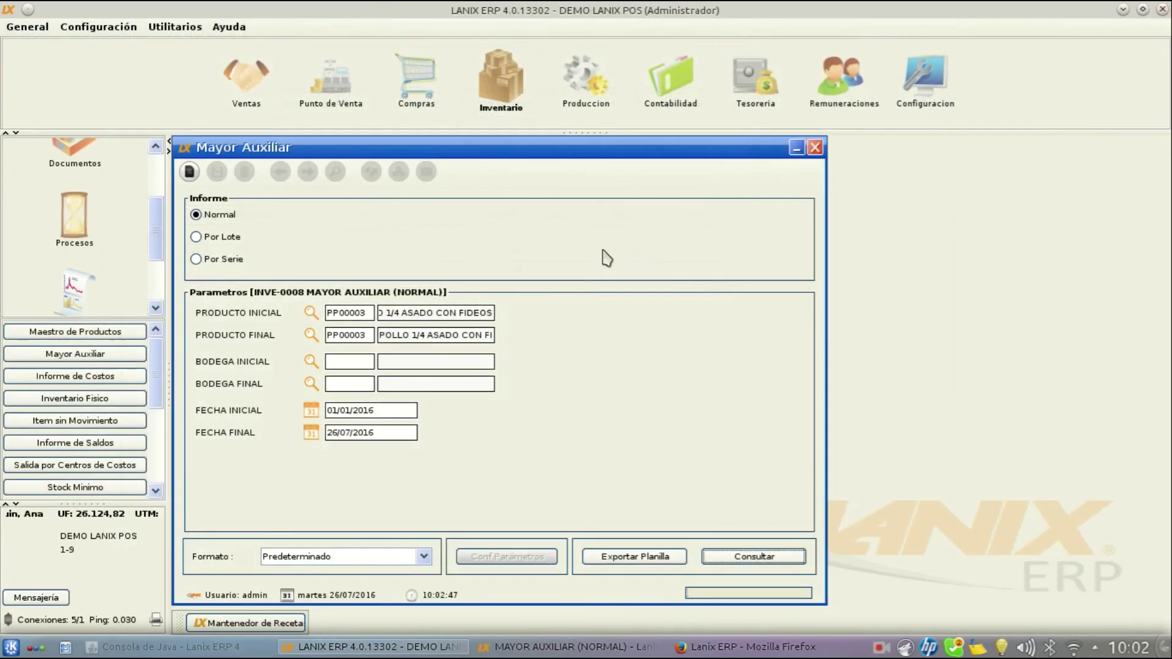
- Set PRODUCTO INICIAL to MP00005 - FIDEOS 1 KILO, filtering product codes by MP
{"action": "left_click", "coordinate": [310, 312]}
{"action": "left_click", "coordinate": [469, 218]}
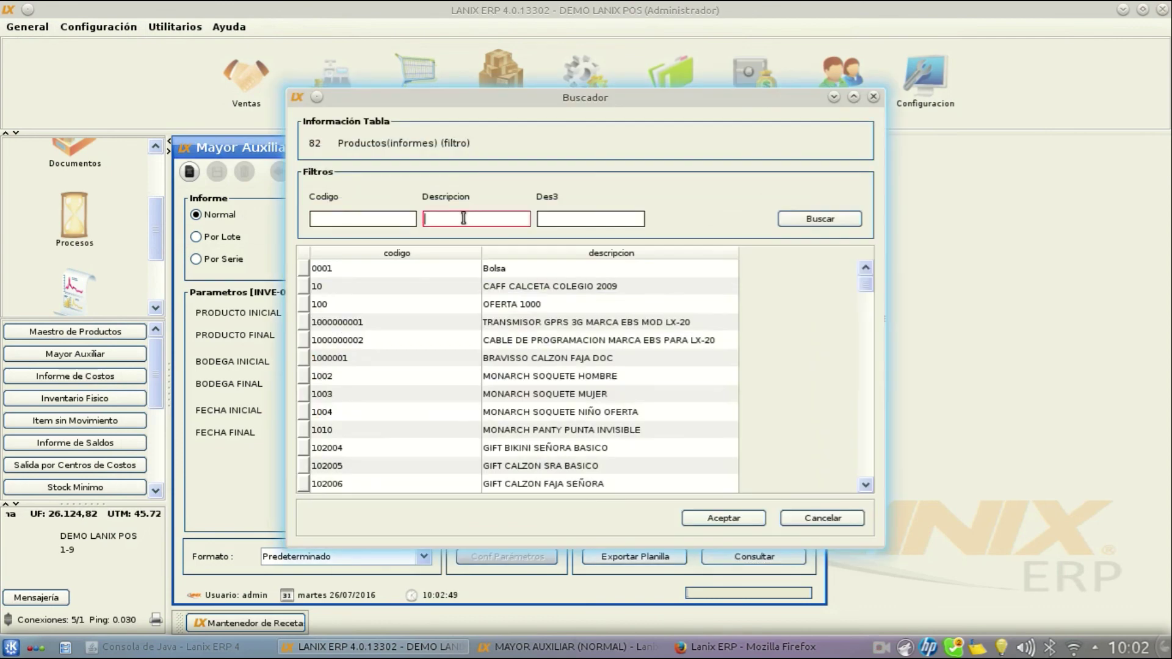
{"action": "type", "text": "MP"}
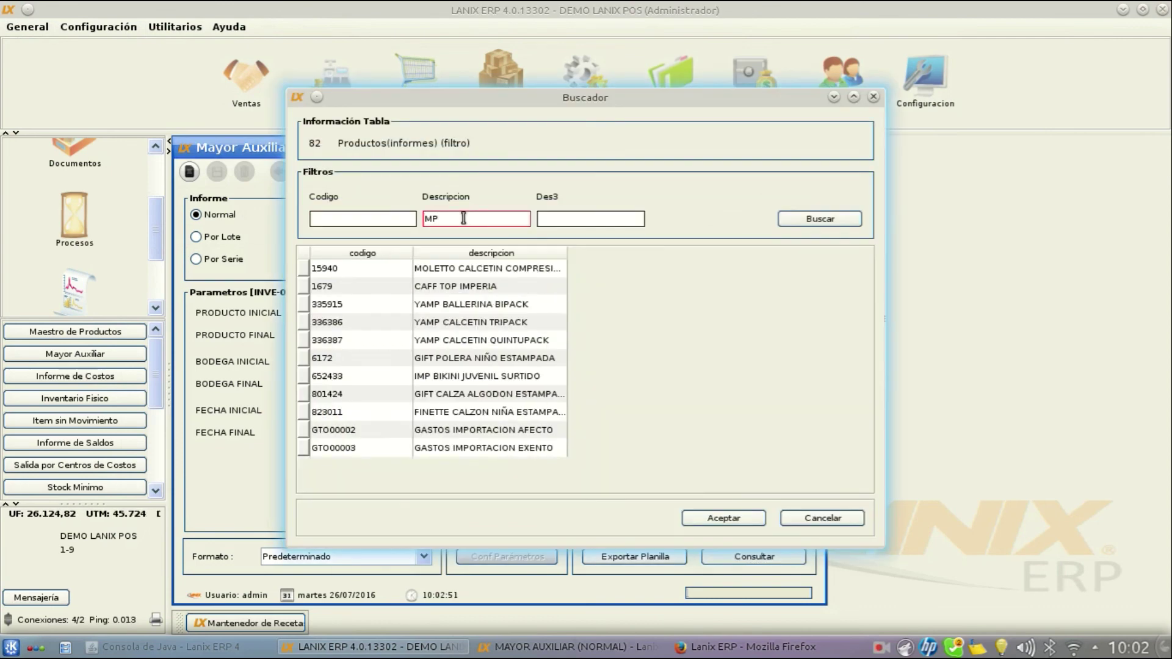
{"action": "key", "text": "BackSpace"}
{"action": "key", "text": "BackSpace"}
{"action": "left_click", "coordinate": [374, 220]}
{"action": "type", "text": "MP"}
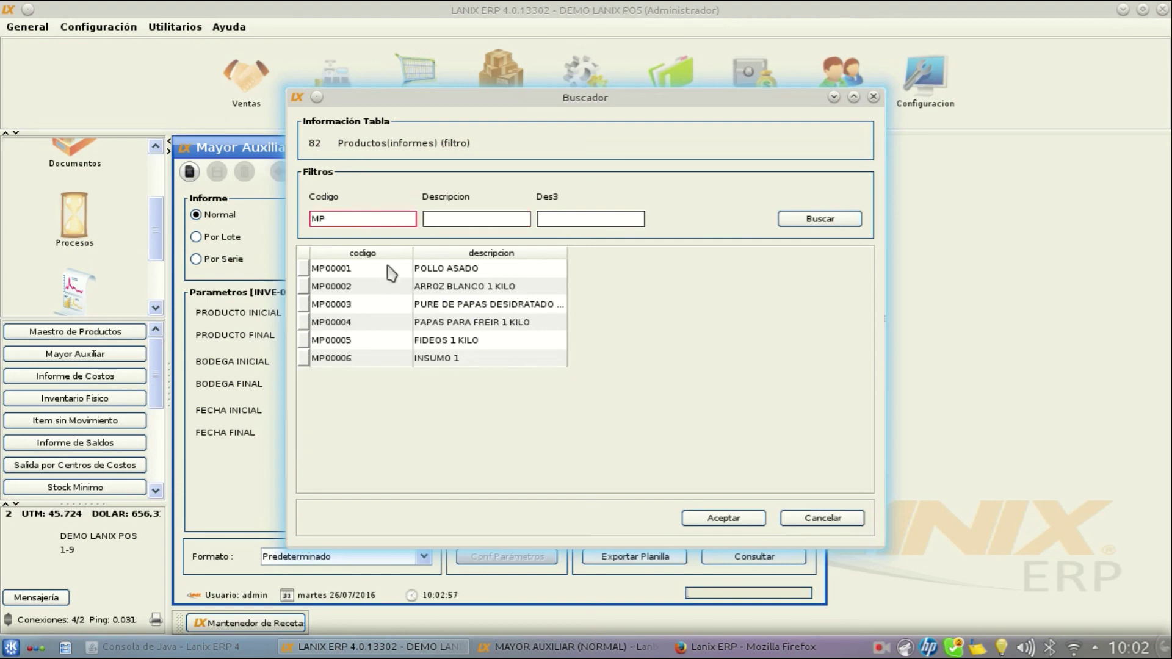
{"action": "double_click", "coordinate": [374, 340]}
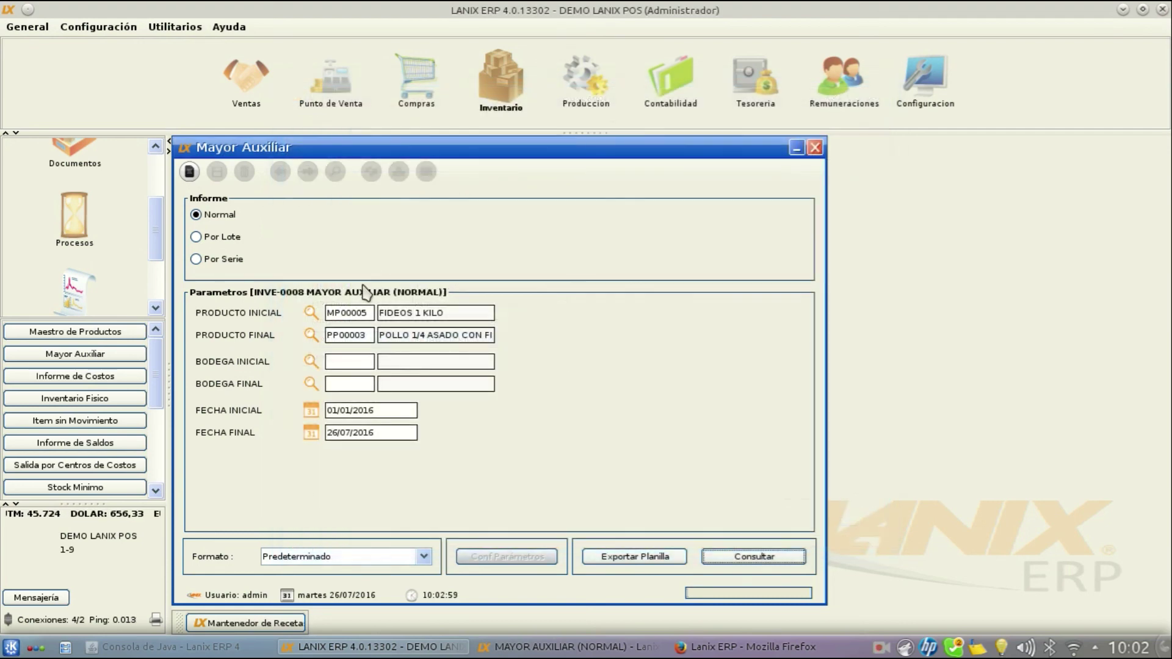
- Set PRODUCTO FINAL to MP00005 as well and run the Mayor Auxiliar report for FIDEOS 1 KILO
{"action": "left_click", "coordinate": [365, 313]}
{"action": "key", "text": "ctrl+c"}
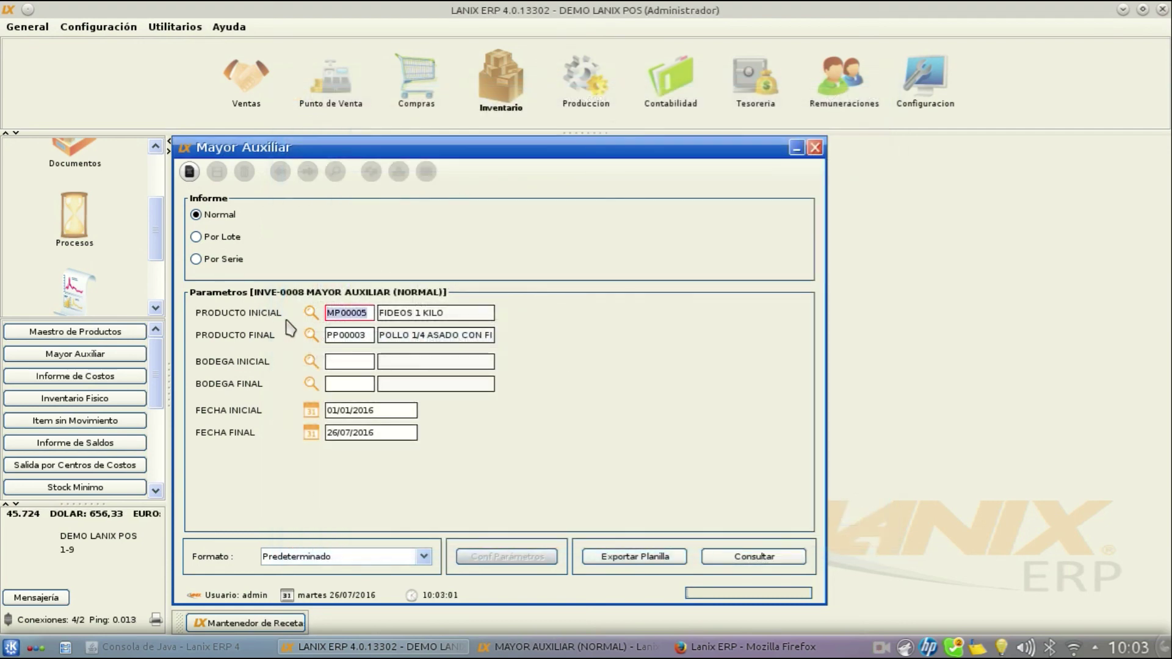
{"action": "left_click", "coordinate": [368, 335]}
{"action": "key", "text": "ctrl+v"}
{"action": "left_click", "coordinate": [733, 557]}
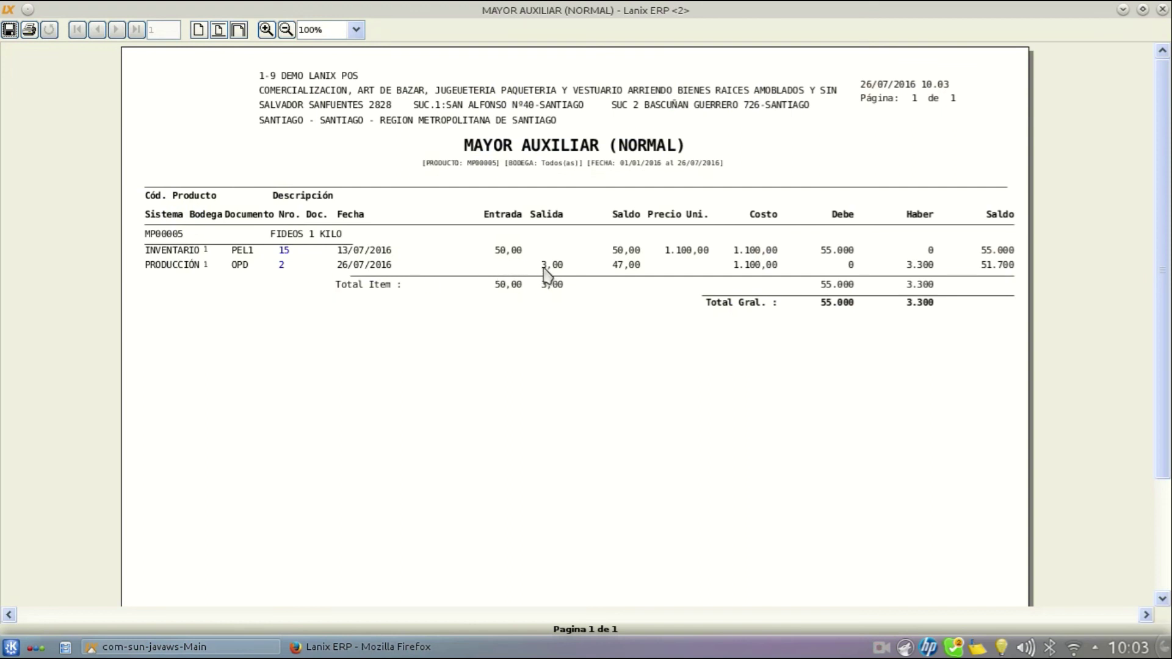
- Check direct production order 2 from the FIDEOS 1 KILO ledger, then close the order, the report and the Mayor Auxiliar window
{"action": "left_click", "coordinate": [282, 266]}
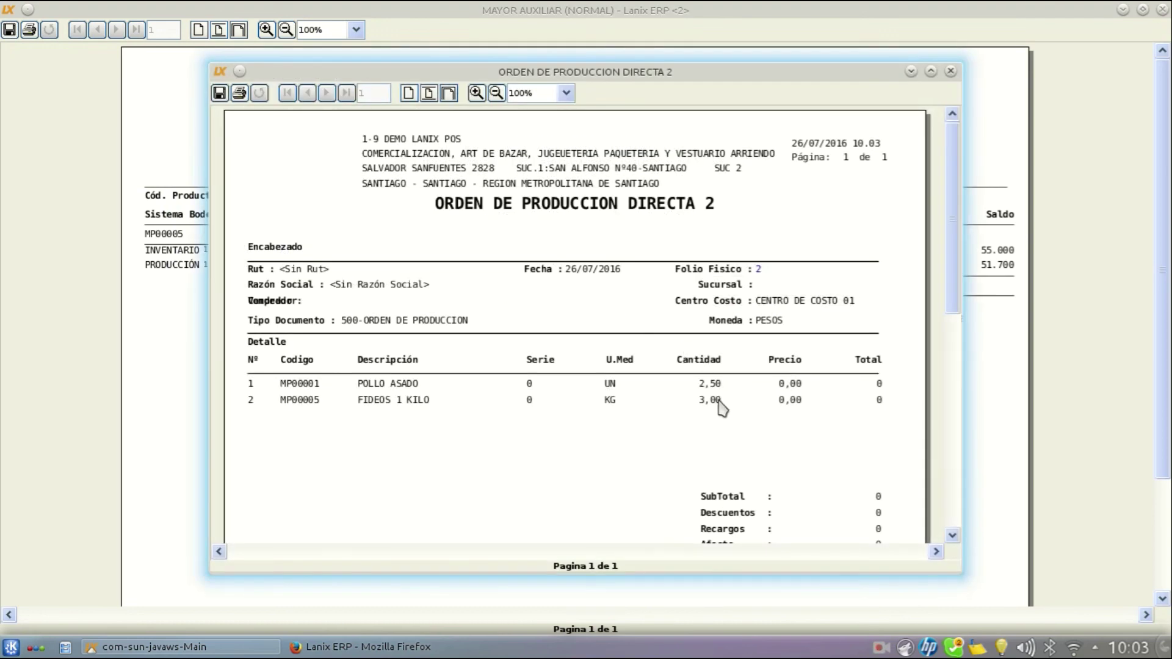
{"action": "left_click", "coordinate": [950, 72]}
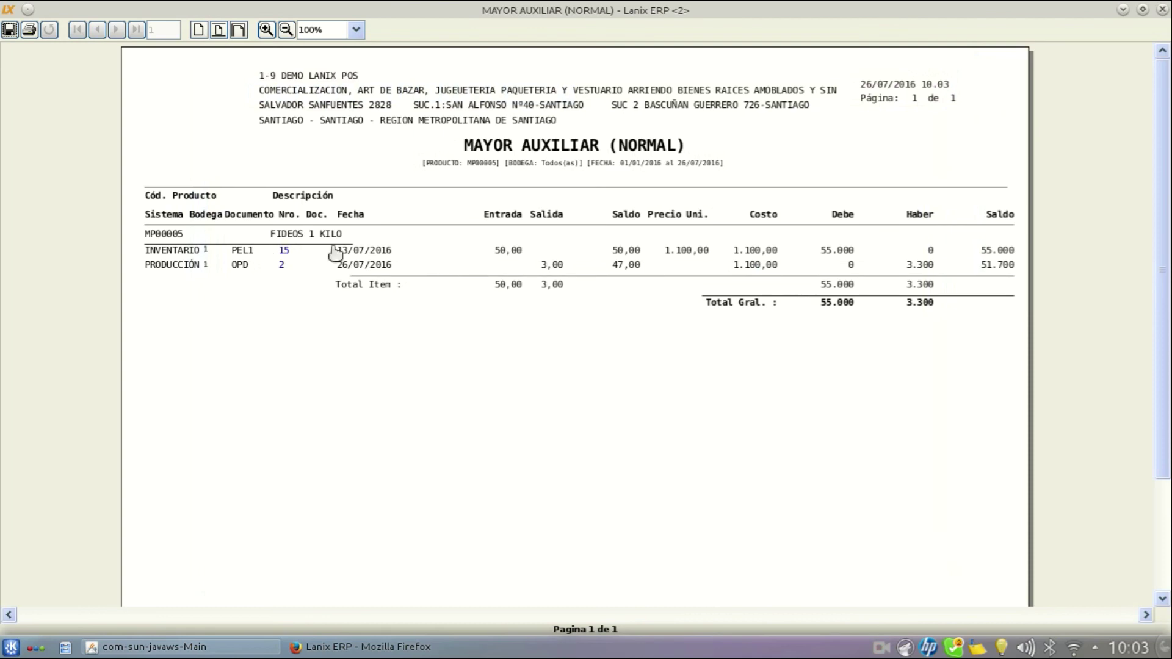
{"action": "left_click", "coordinate": [1160, 11]}
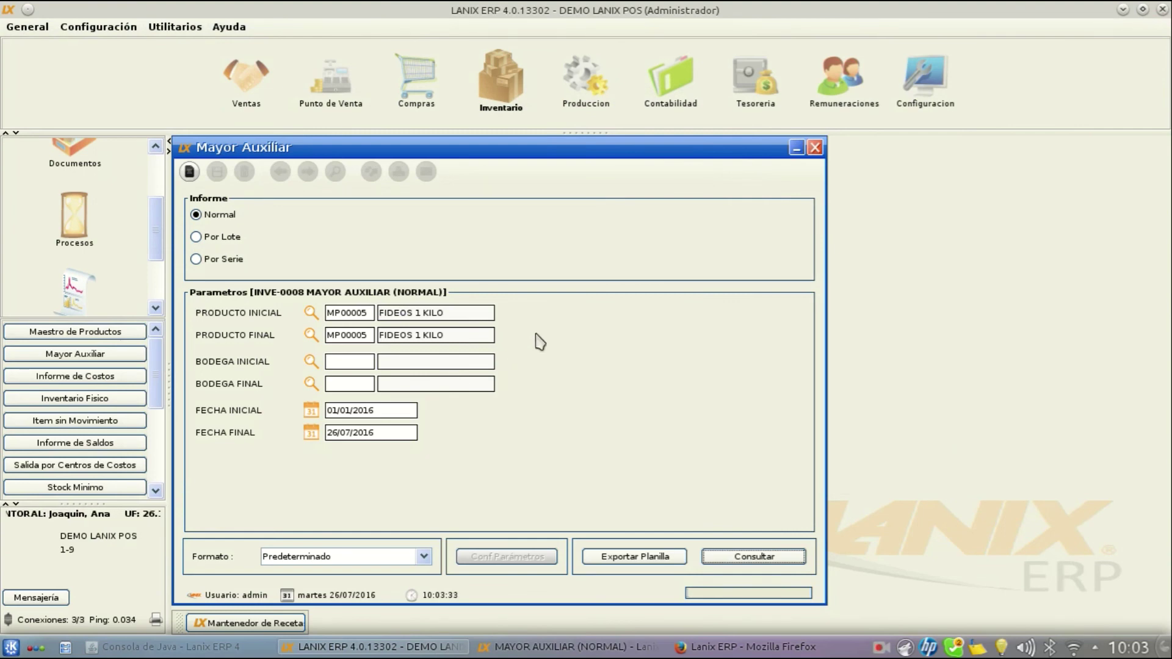
{"action": "left_click", "coordinate": [815, 149]}
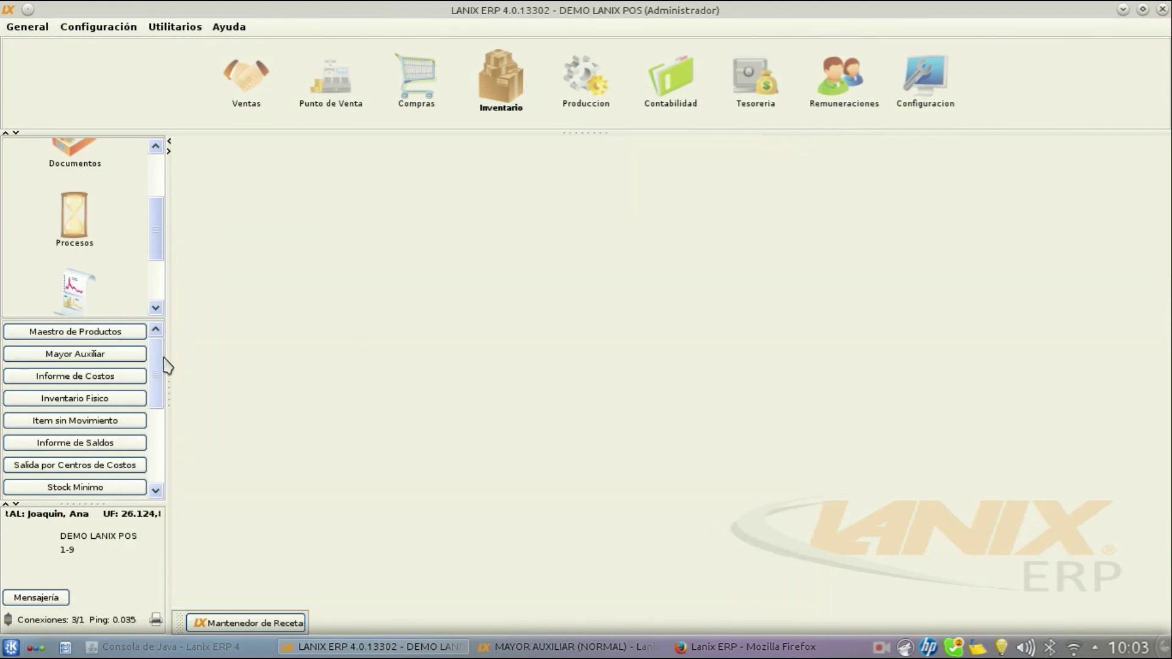
- Return to the production module and display its list of document types
{"action": "scroll", "coordinate": [156, 375], "scroll_direction": "down", "scroll_amount": 5}
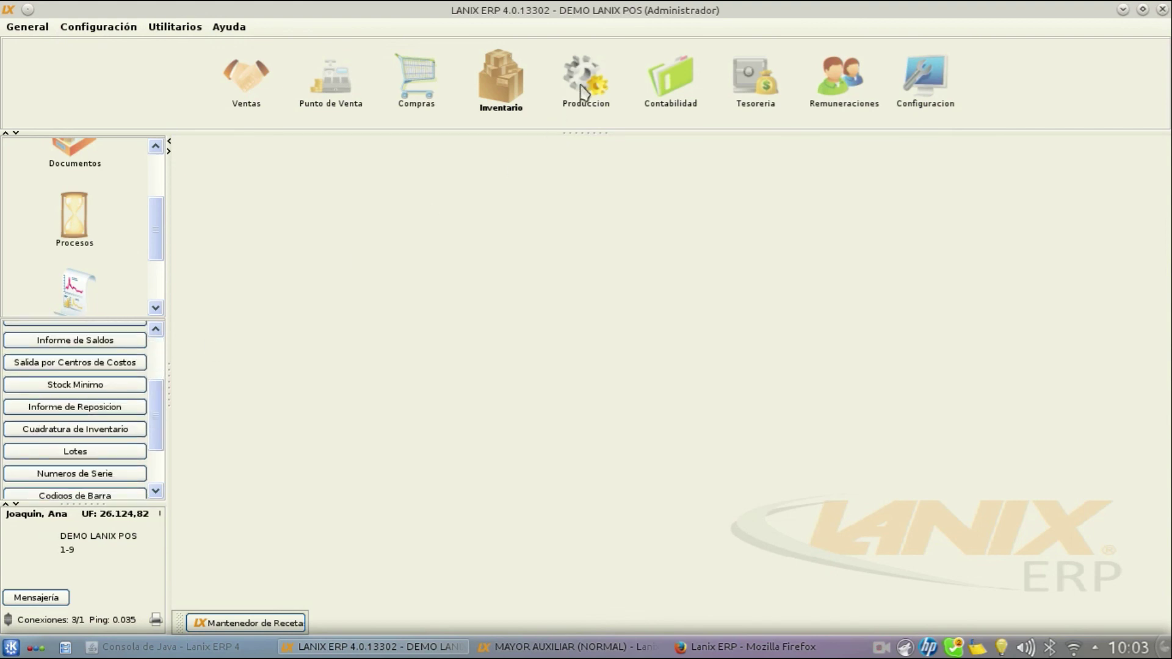
{"action": "left_click", "coordinate": [528, 120]}
{"action": "left_click_drag", "start_coordinate": [157, 228], "coordinate": [157, 178]}
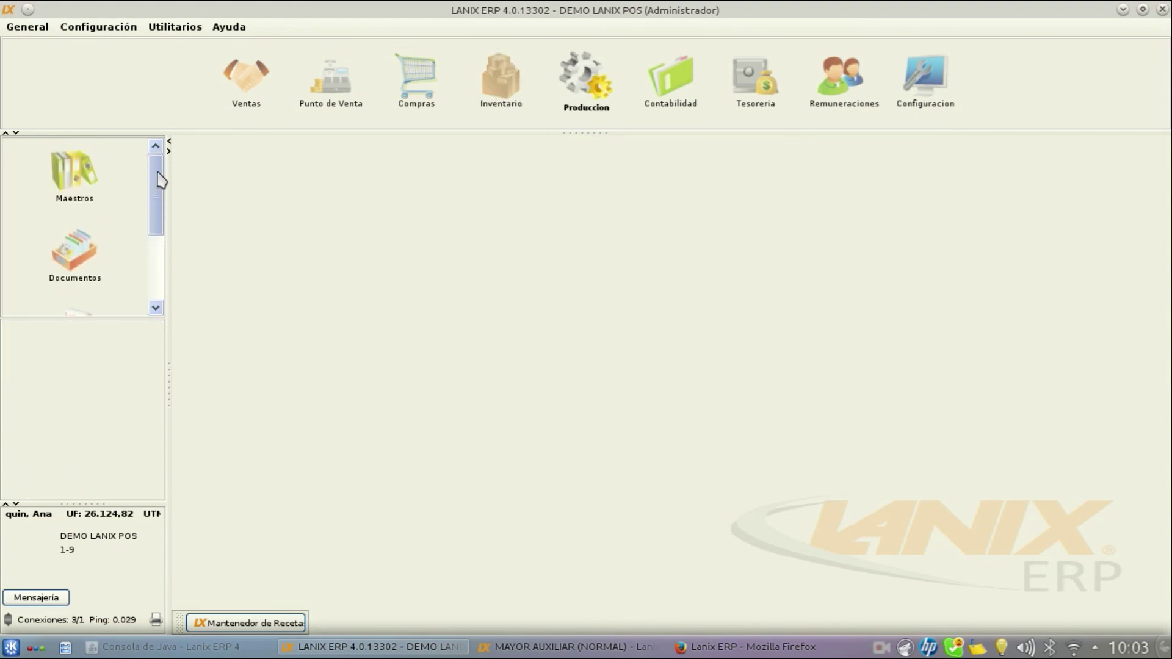
{"action": "left_click", "coordinate": [74, 250]}
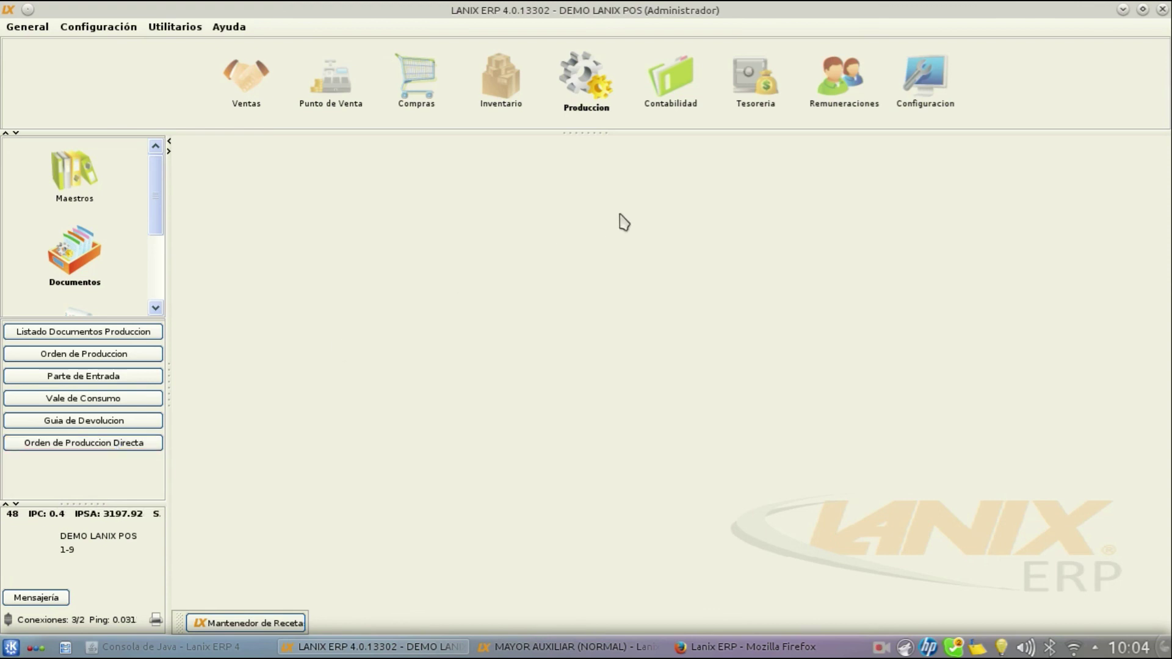
{"action": "left_click_drag", "start_coordinate": [157, 189], "coordinate": [161, 150]}
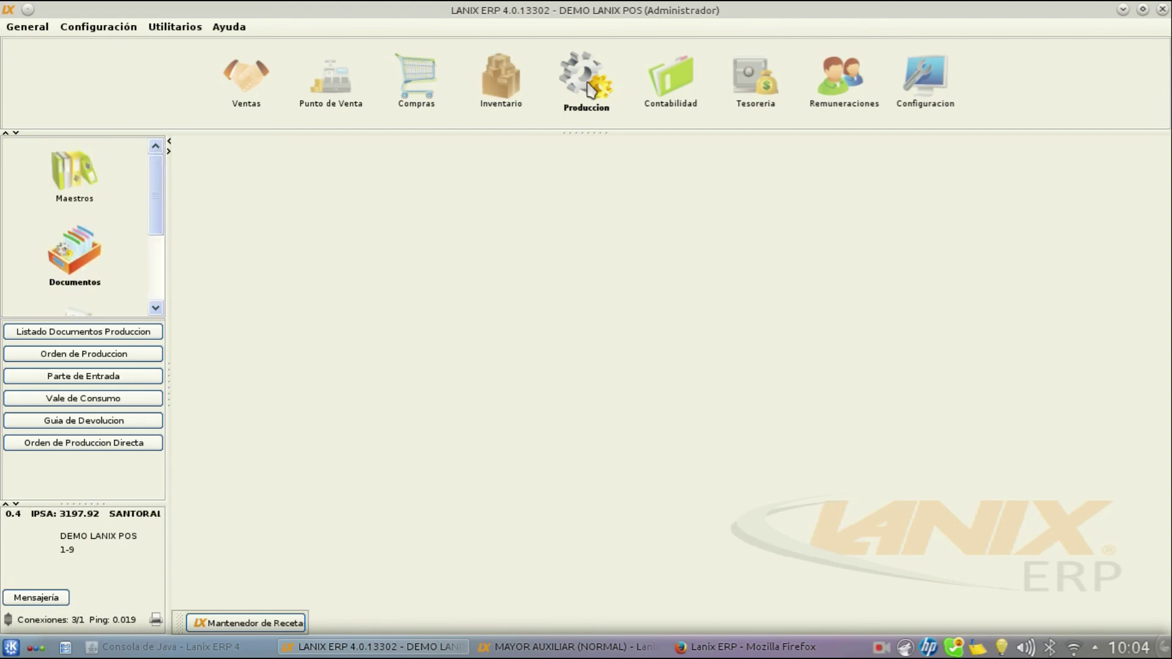